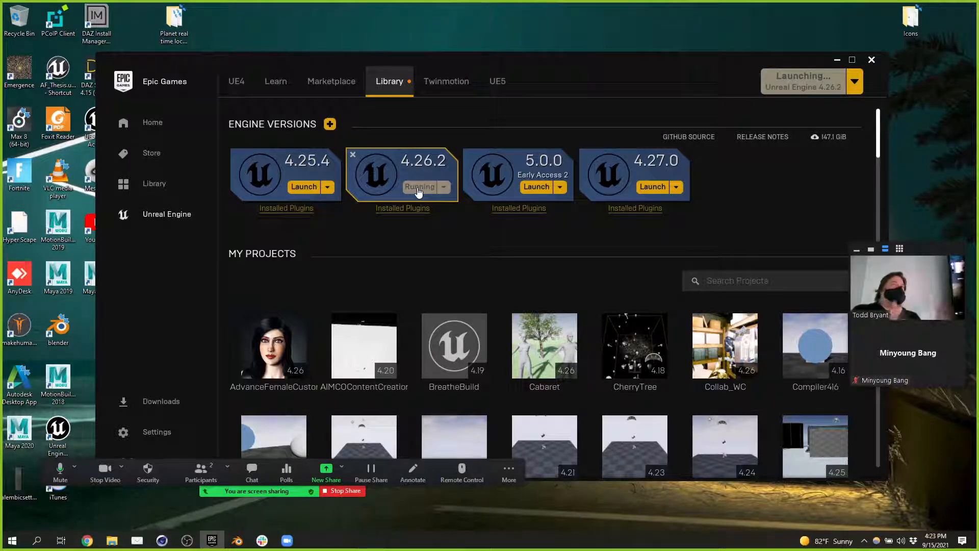
Step: Collapse the meeting's video panel and move it and the meeting controls out of the way of the workspace
left_click(857, 249)
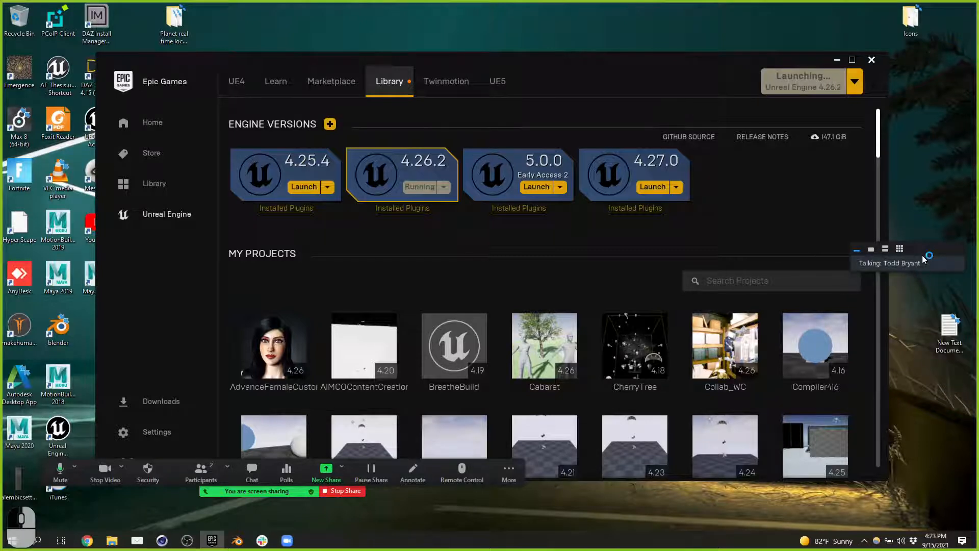
left_click_drag(921, 255, 932, 510)
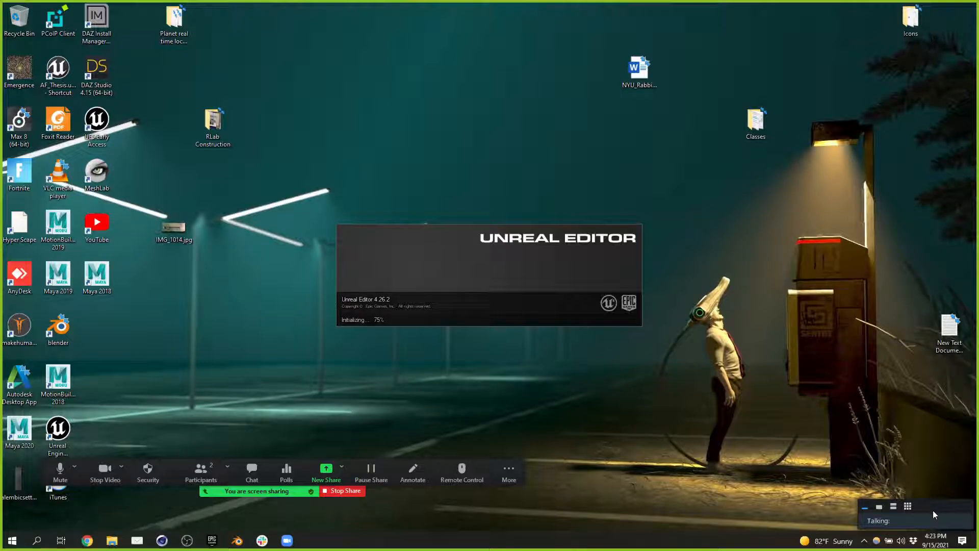
left_click_drag(493, 484, 444, 535)
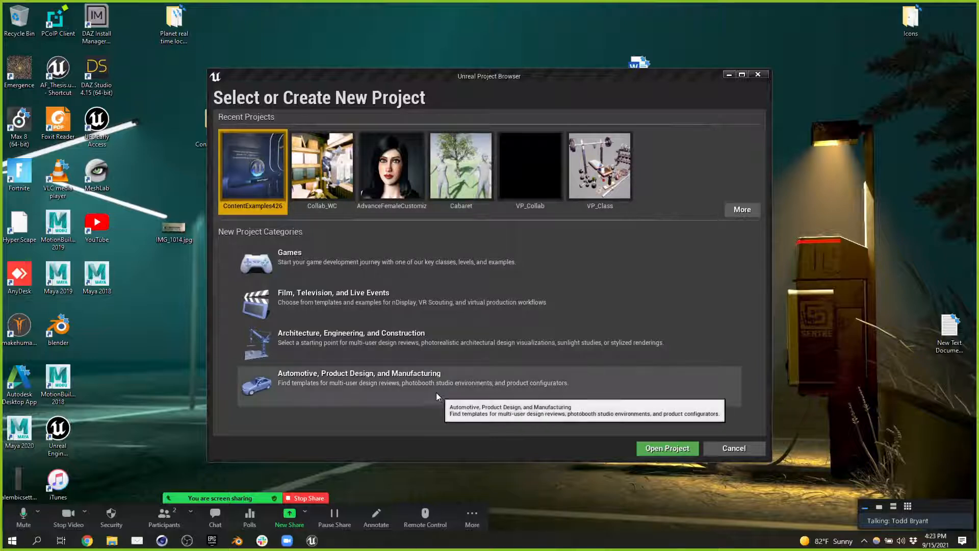
Step: Set up a new Games project from the Blank template with Starter Content included
left_click(369, 268)
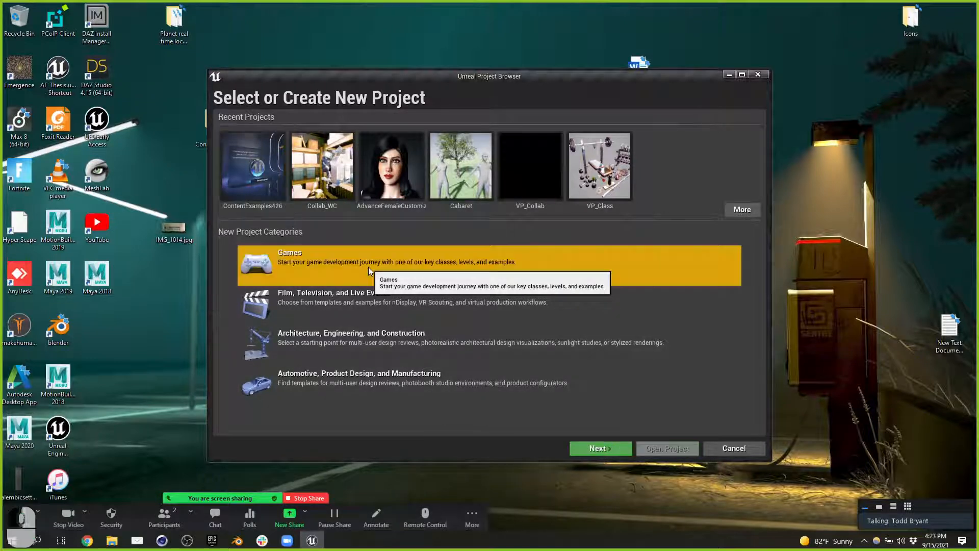
left_click(597, 448)
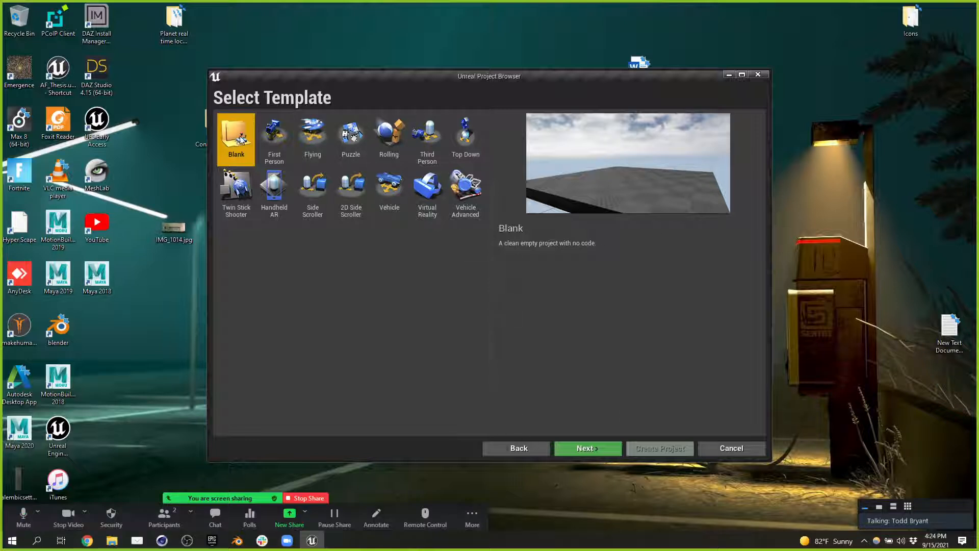
left_click(584, 449)
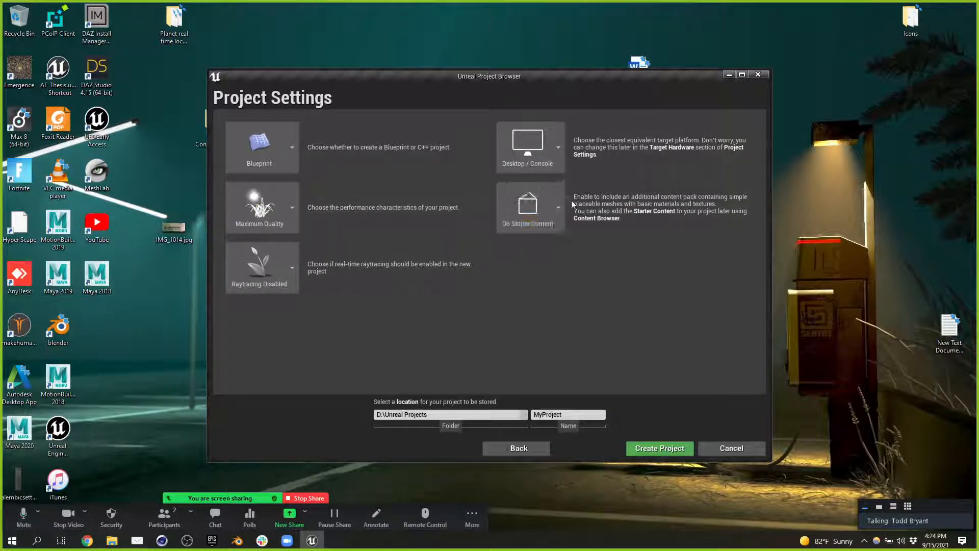
left_click(553, 207)
left_click(535, 320)
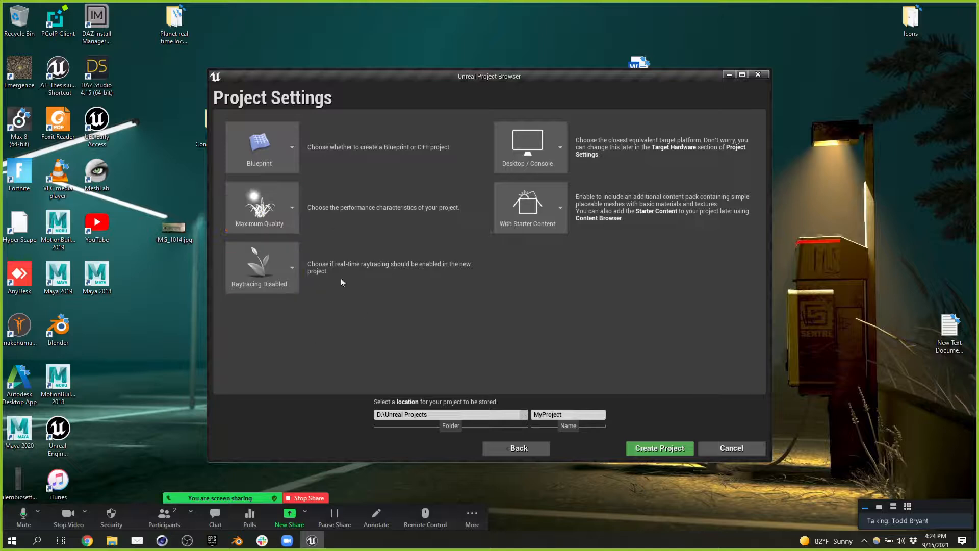
Step: Keep D:\Unreal Projects as the location, name the project VPD_SPRING_2021 and create it
left_click(524, 414)
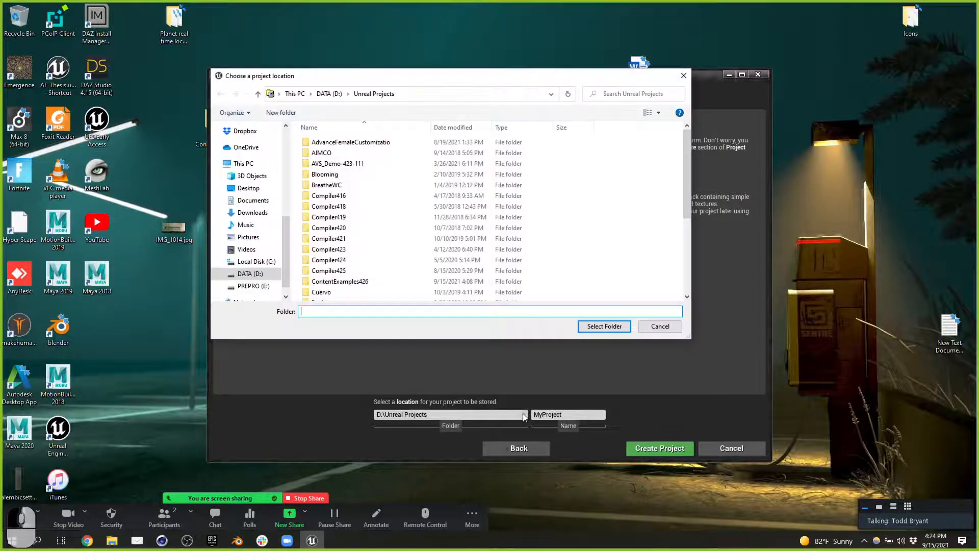
left_click(645, 329)
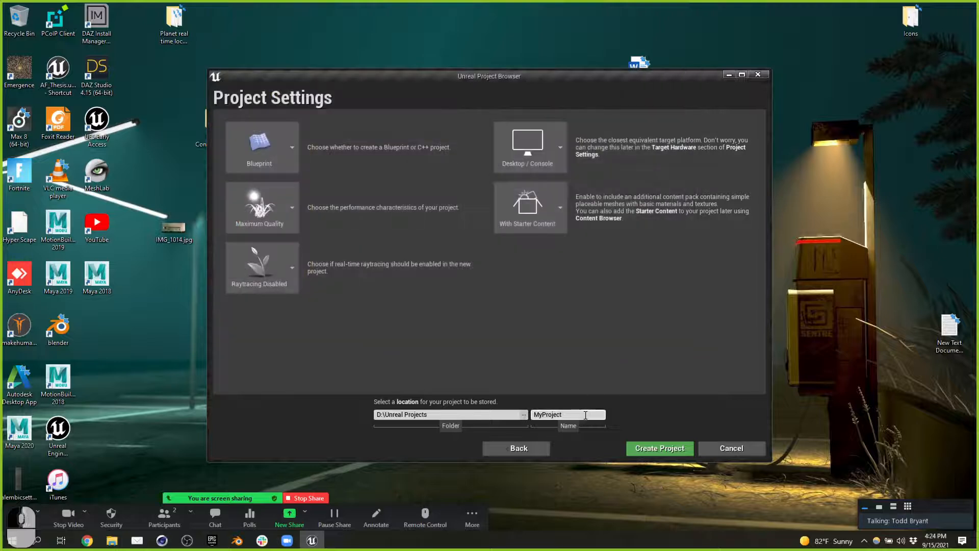
type("V")
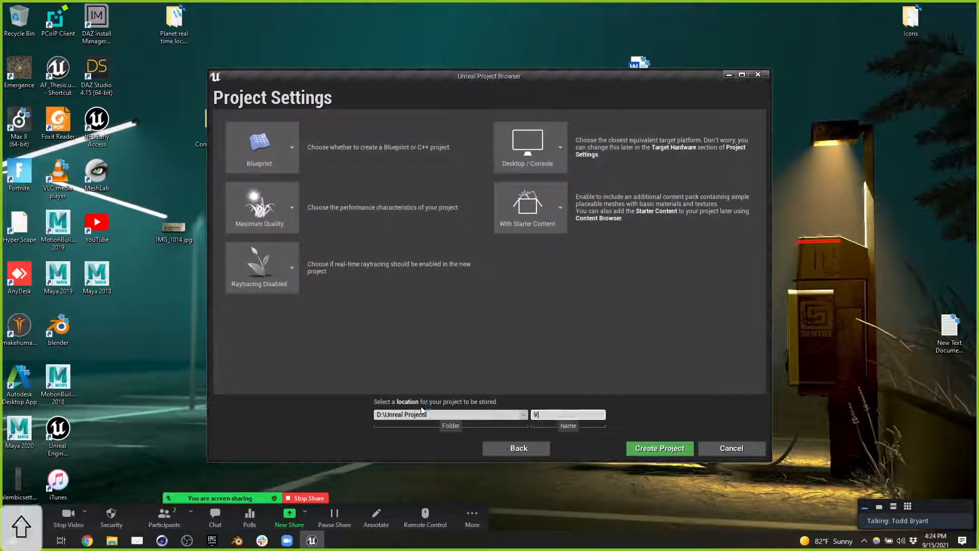
type("PD_SPRINT")
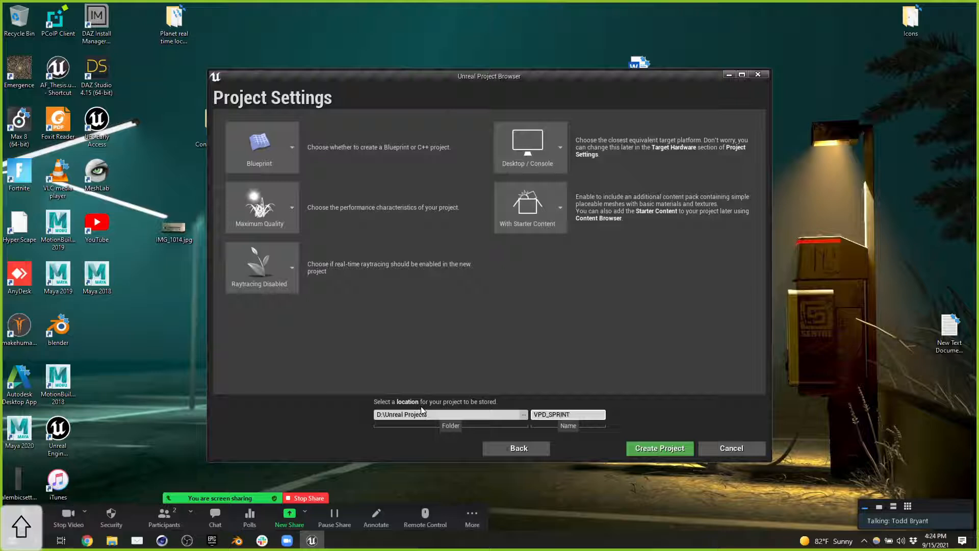
key("Return")
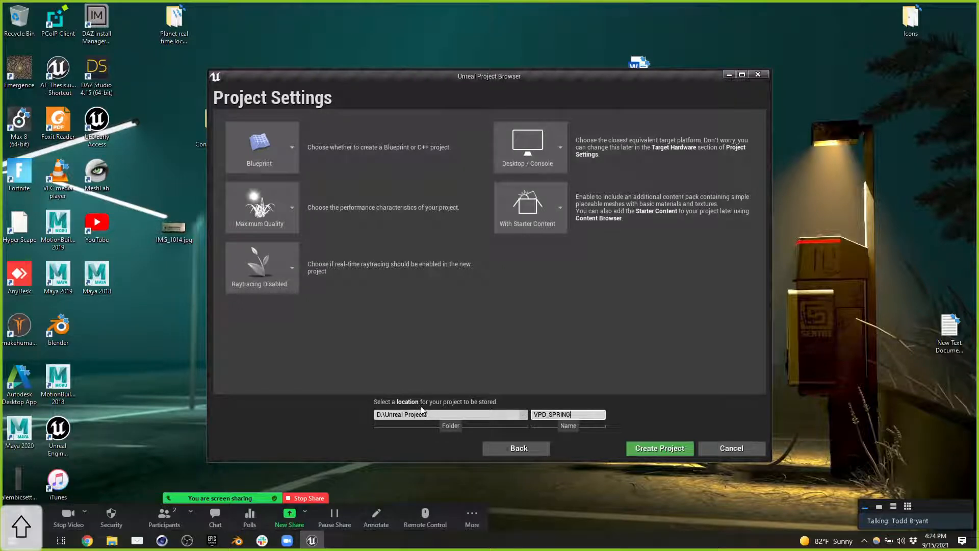
type("G_")
key("Return")
type("2021")
left_click(656, 448)
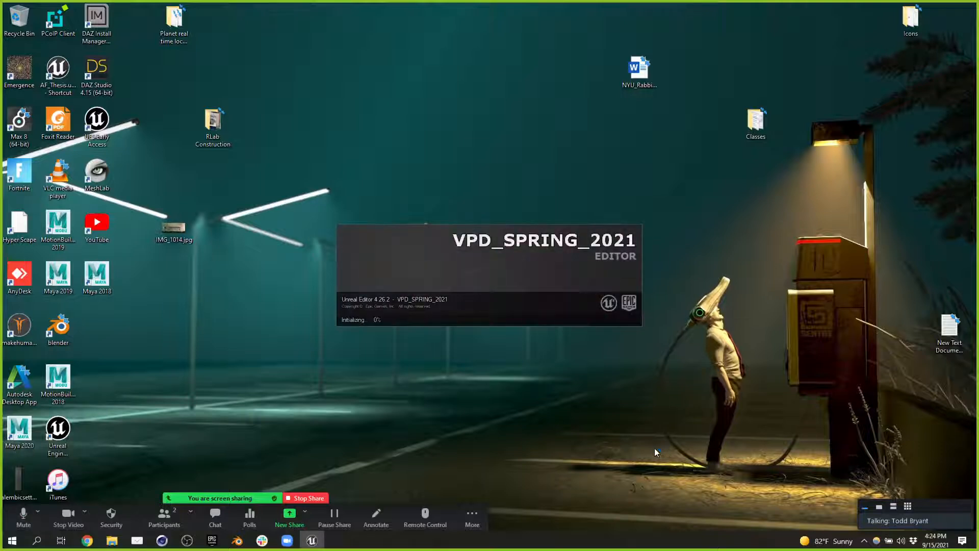
Step: Switch to Slack and review the Week1 topic list in the direct messages to yourself
left_click(261, 541)
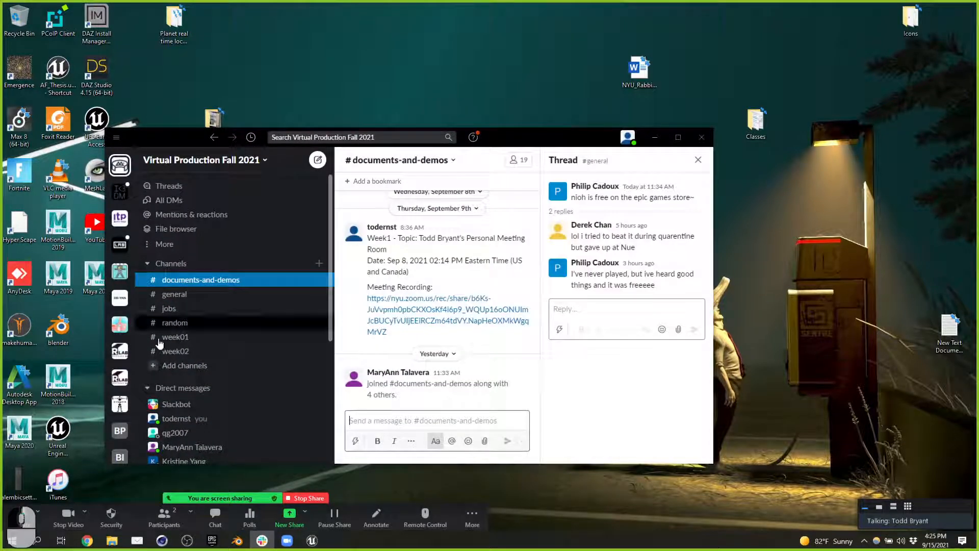
scroll(186, 368, "down", 1)
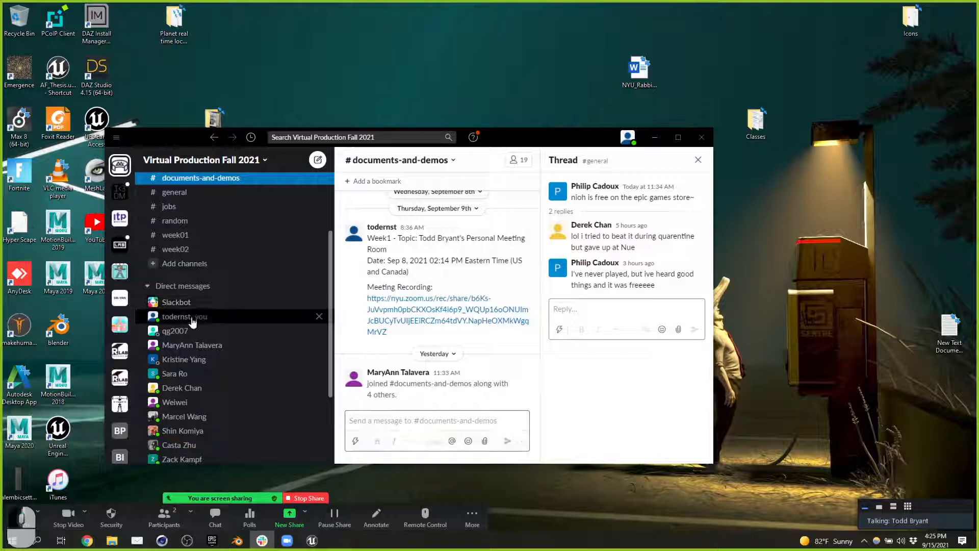
left_click(176, 316)
scroll(430, 329, "up", 4)
scroll(430, 331, "down", 2)
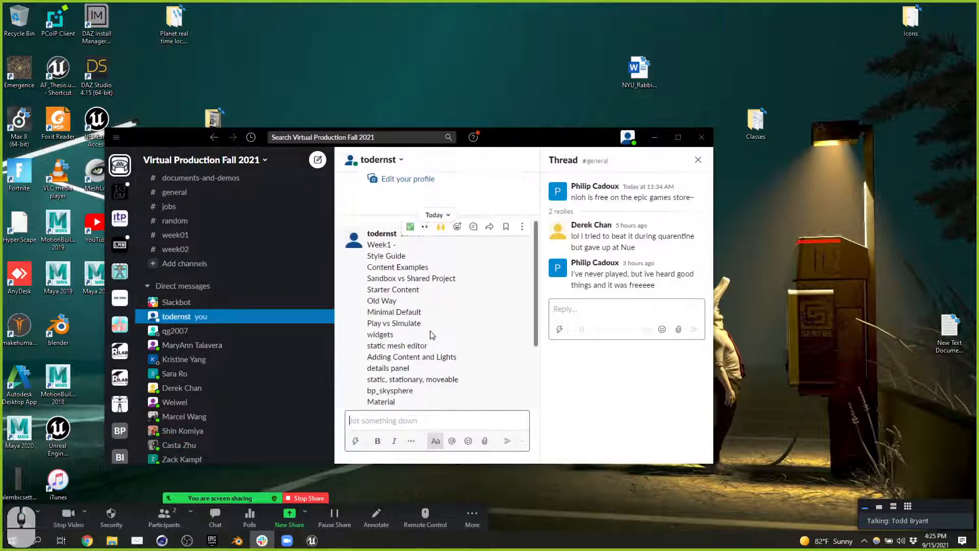
left_click_drag(576, 137, 500, 169)
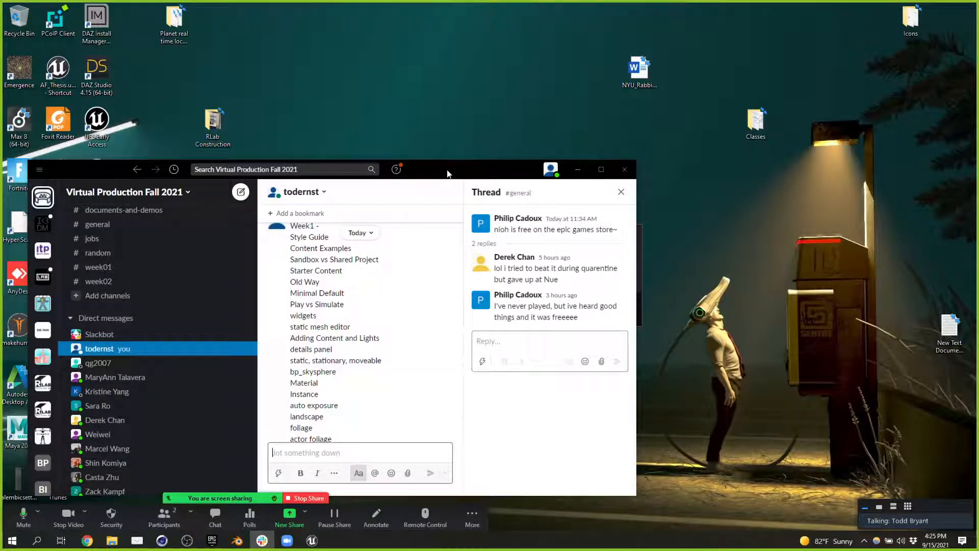
Step: Switch to Chrome, search for "style guide ue4" in a new tab and open the Allar/ue5-style-guide GitHub repository
left_click(87, 540)
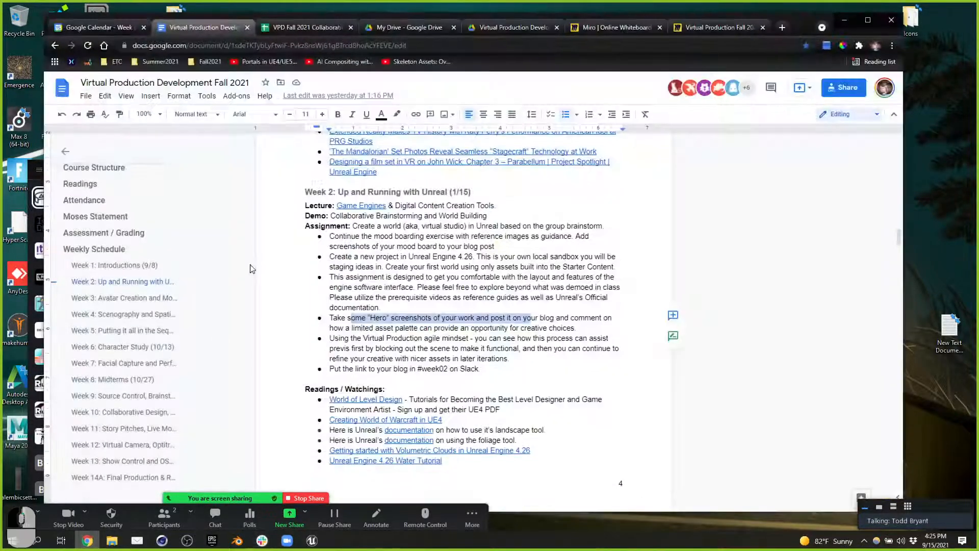
left_click(782, 28)
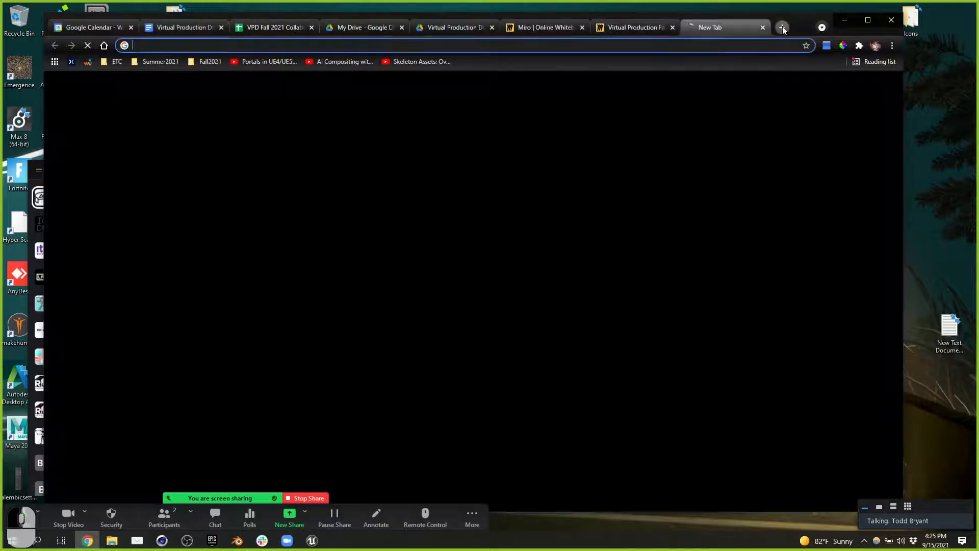
type("style")
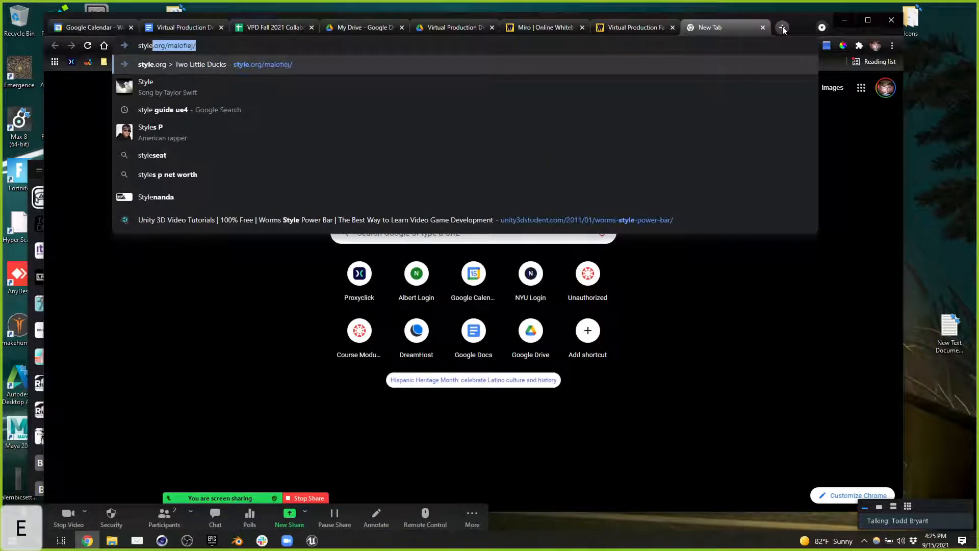
type(" guide")
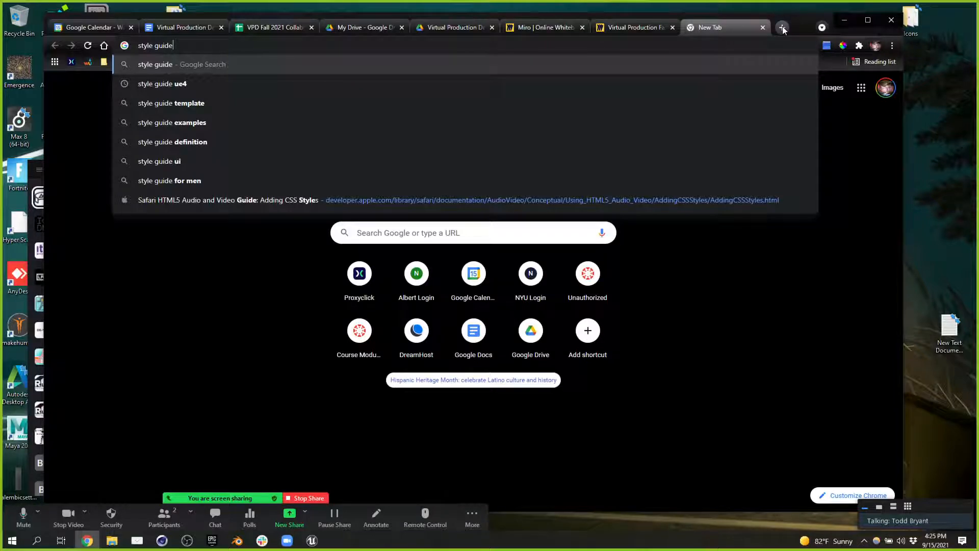
type(" ue4")
key("Return")
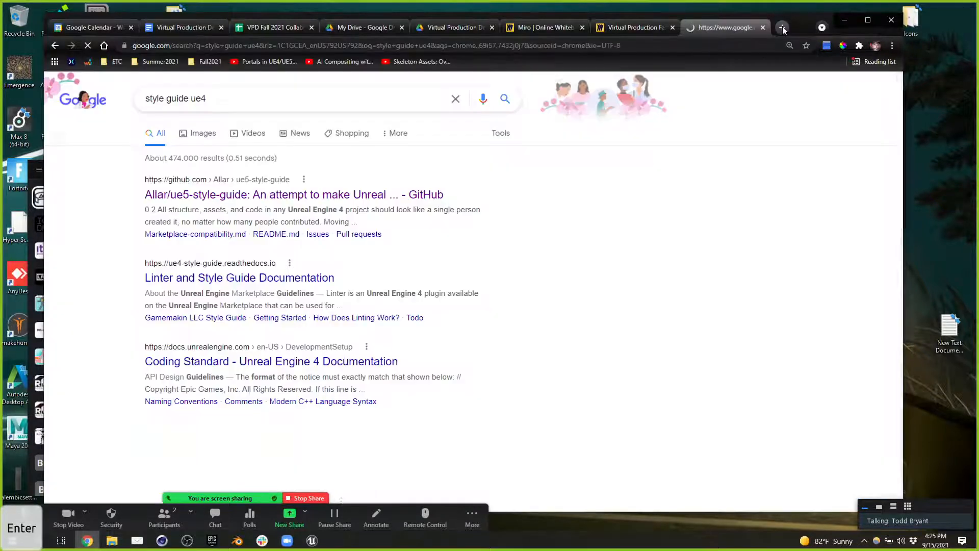
left_click(370, 192)
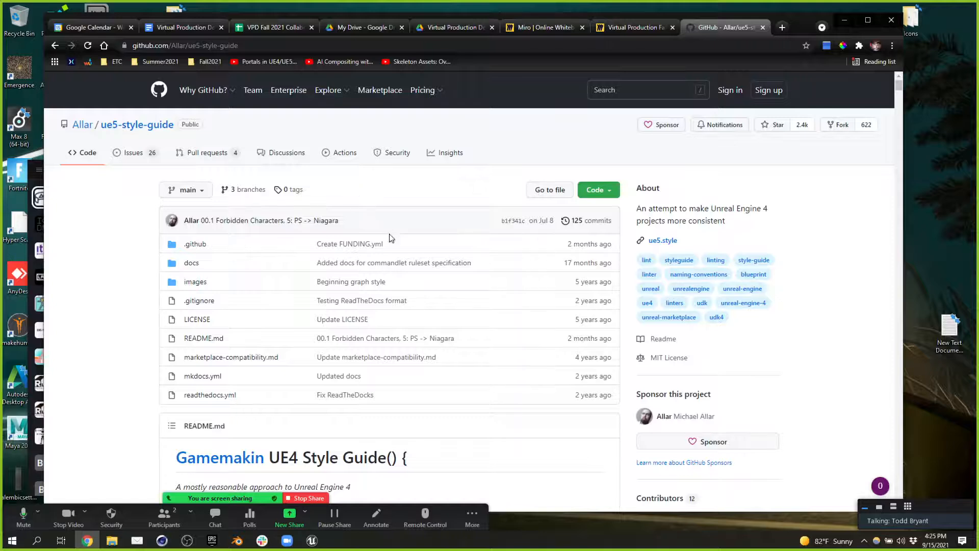
scroll(393, 234, "down", 6)
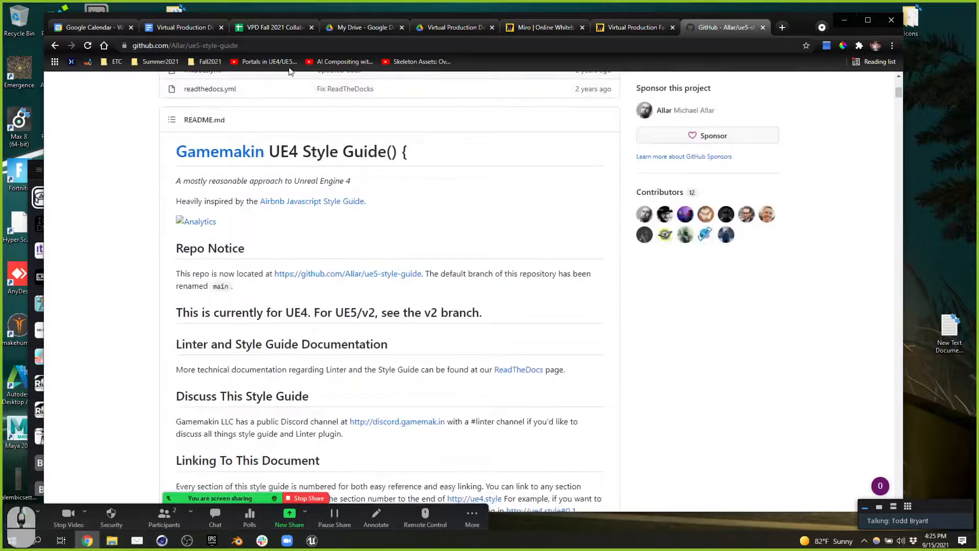
Step: Copy the web address of the ue5-style-guide repository page
left_click(271, 41)
key("ctrl+c")
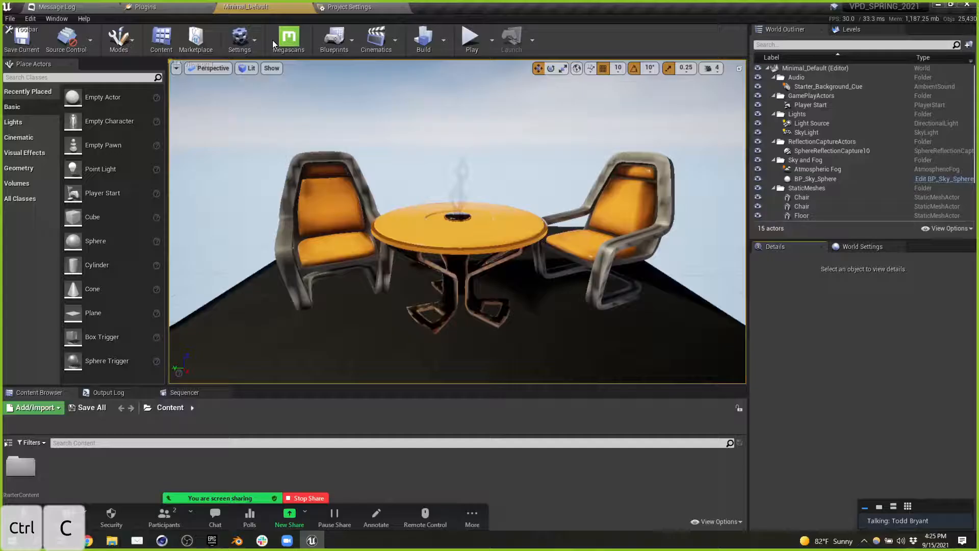
left_click(261, 540)
left_click(96, 541)
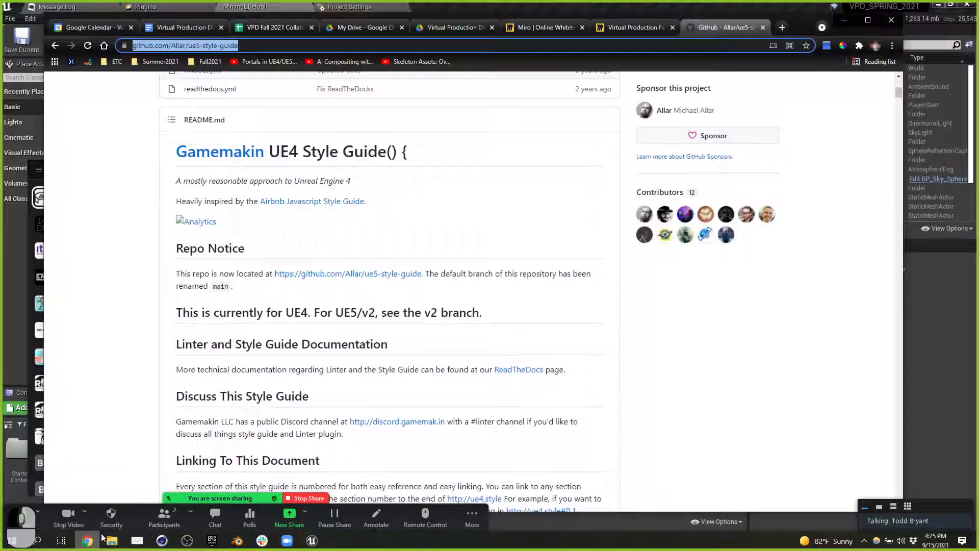
right_click(231, 50)
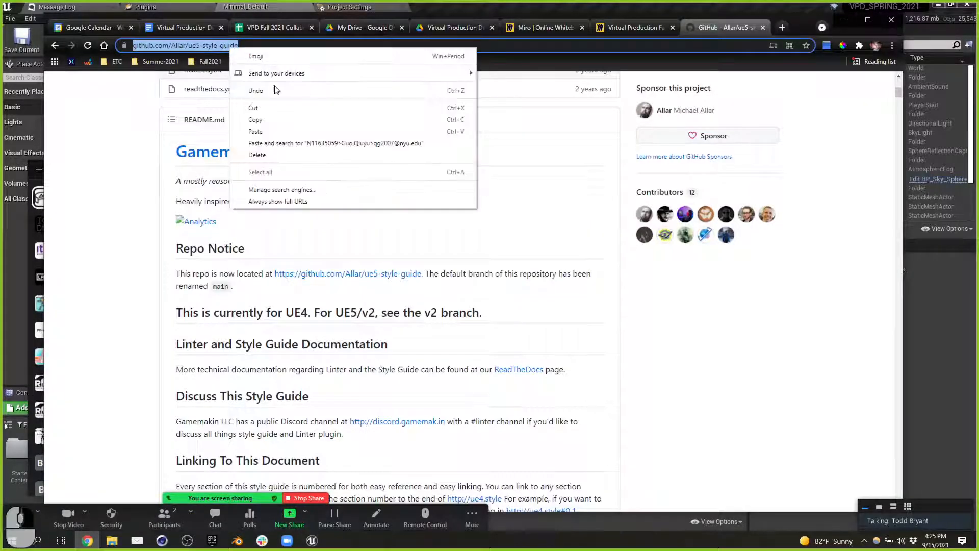
left_click(276, 121)
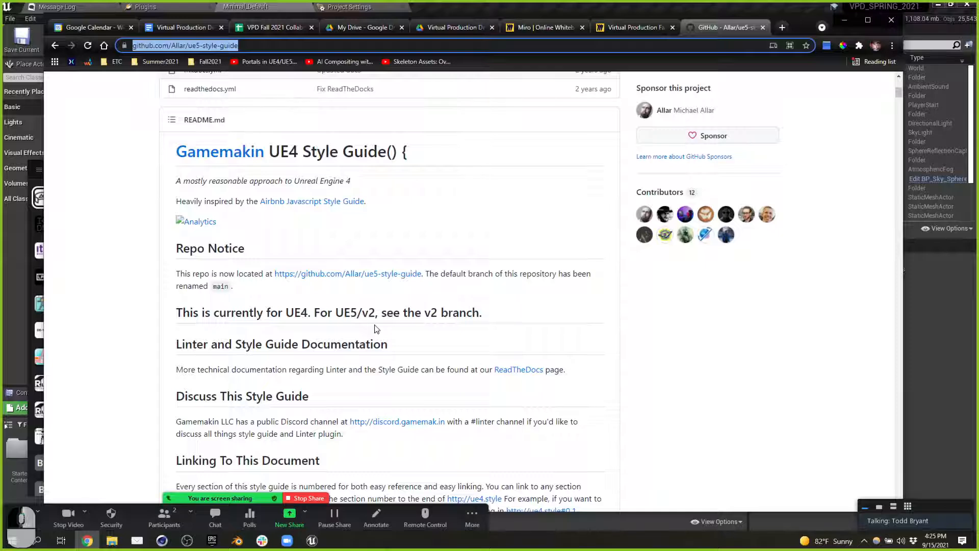
scroll(391, 328, "down", 3)
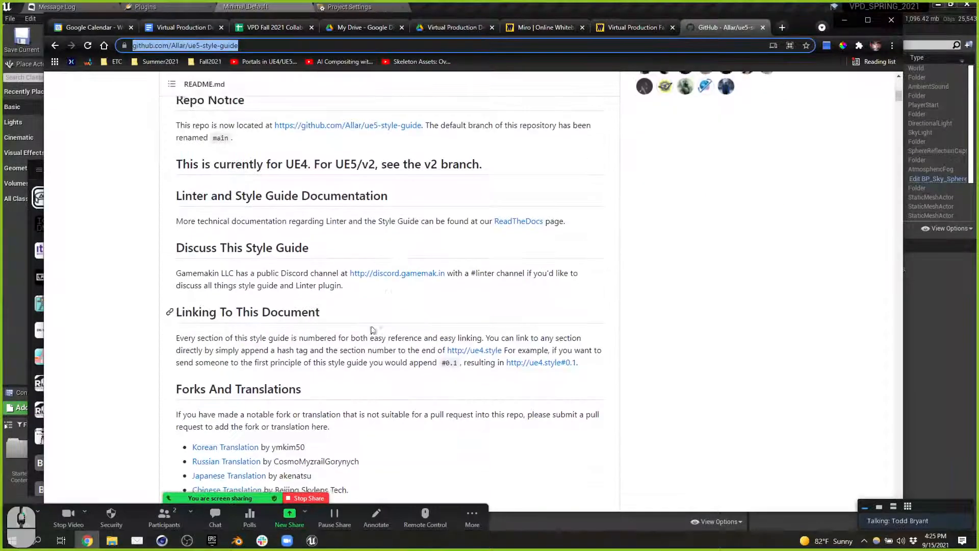
Step: Switch to Slack and post the copied style guide link in the #week02 channel
left_click(261, 541)
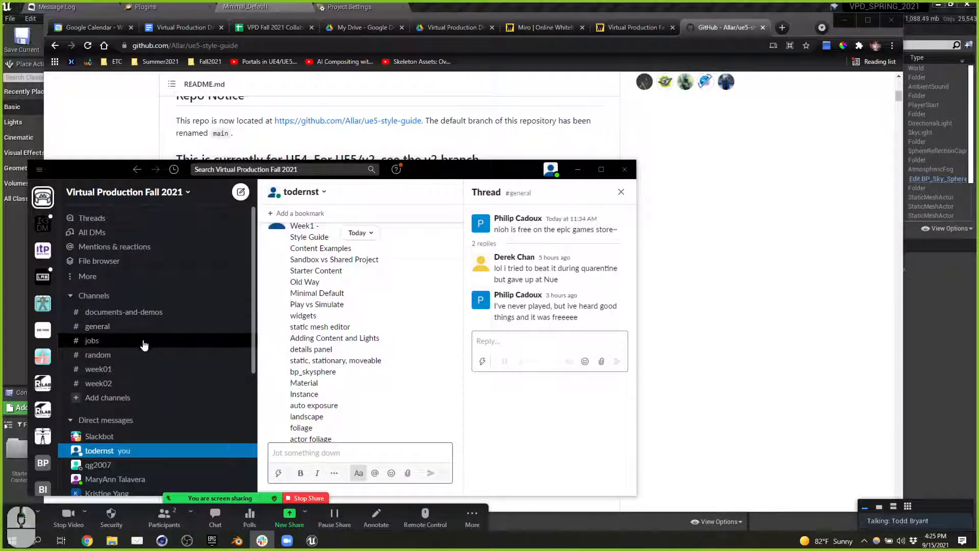
left_click(145, 384)
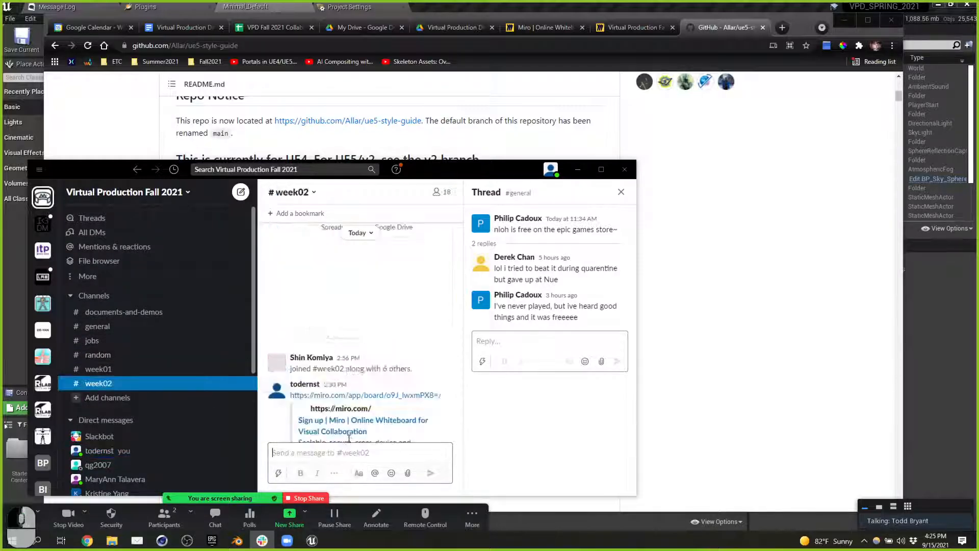
key("ctrl+v")
key("Return")
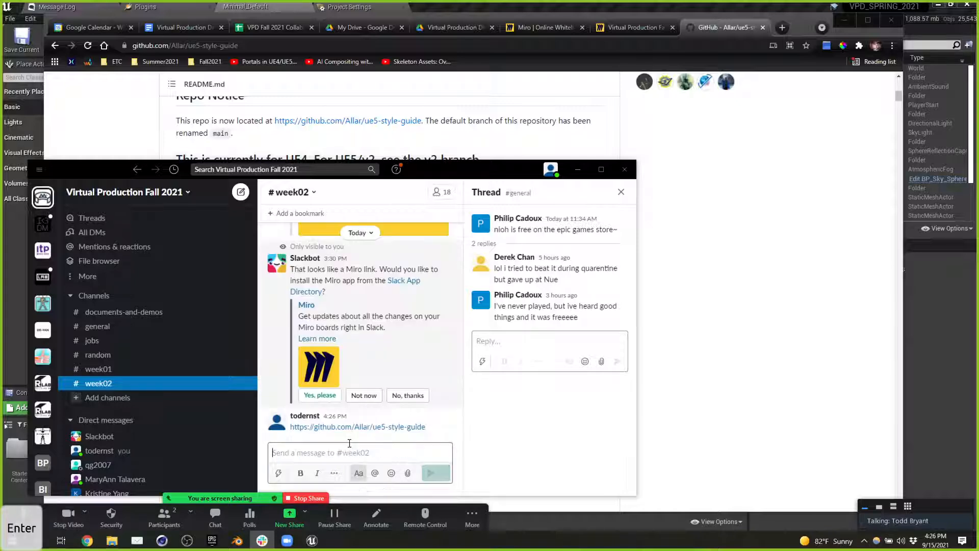
Step: Switch to Chrome and examine the PascalCase, camelCase and Snake_case definitions in the style guide's Important Terminology section
left_click(732, 201)
scroll(441, 262, "up", 10)
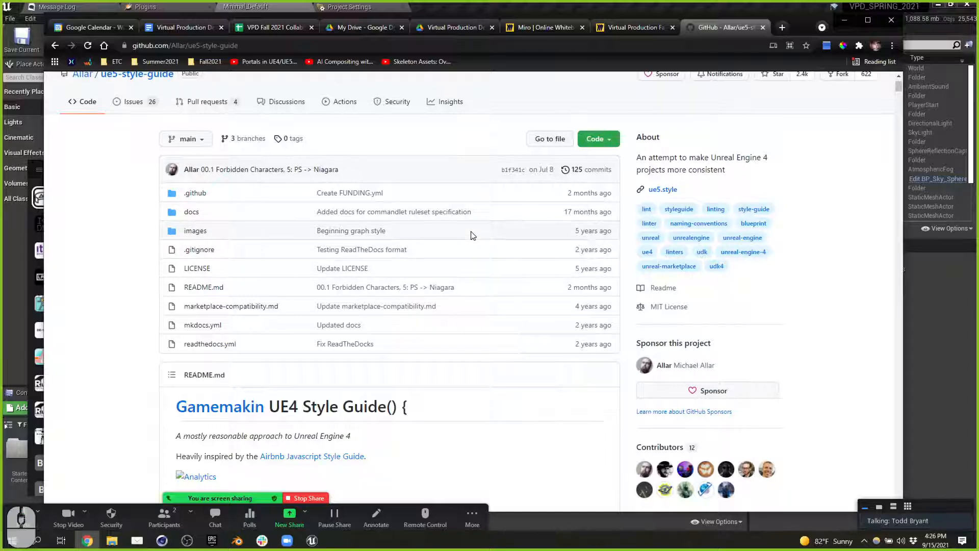
scroll(472, 235, "down", 10)
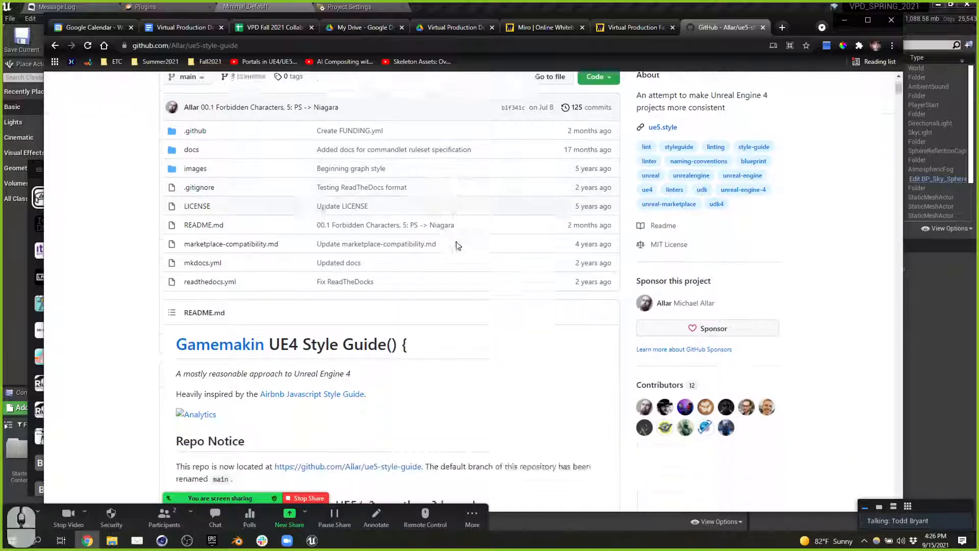
scroll(431, 259, "down", 1)
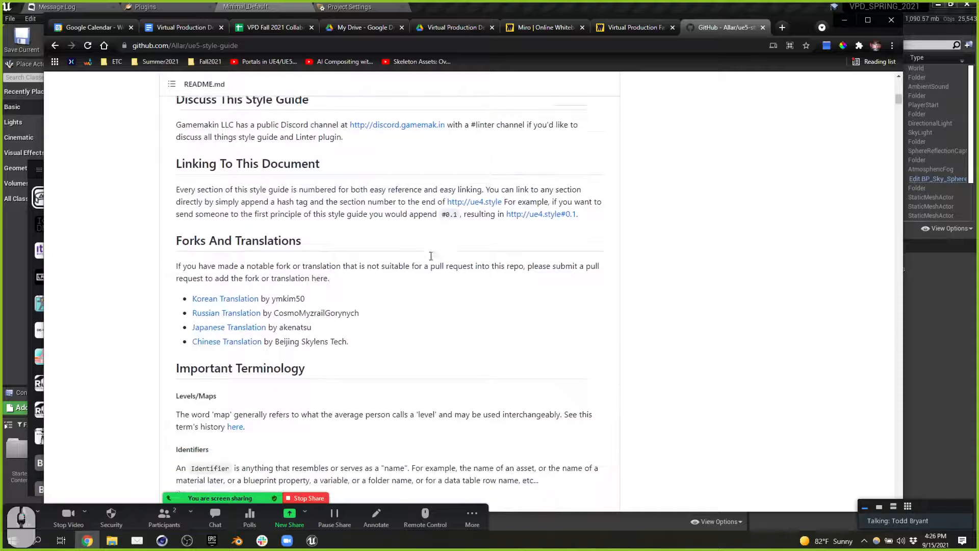
scroll(398, 269, "down", 3)
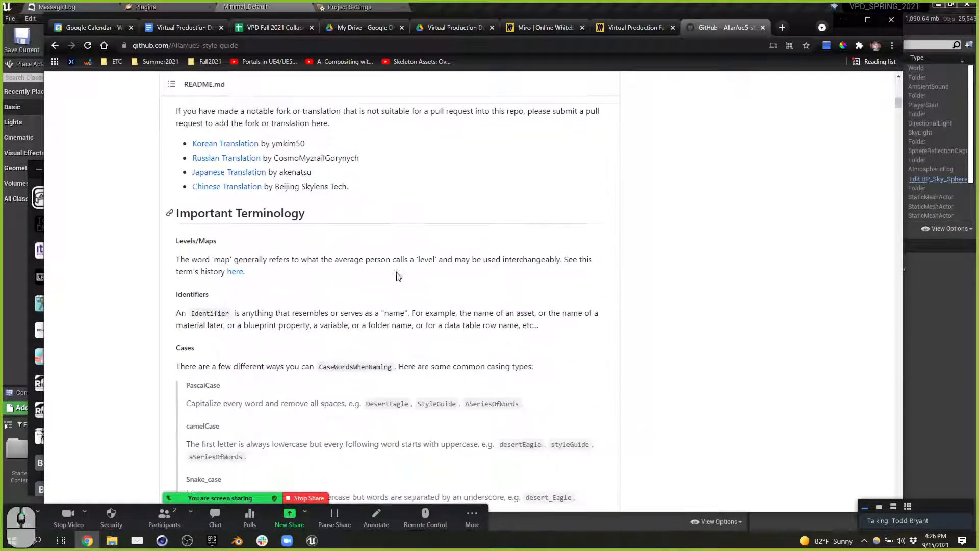
scroll(384, 287, "down", 3)
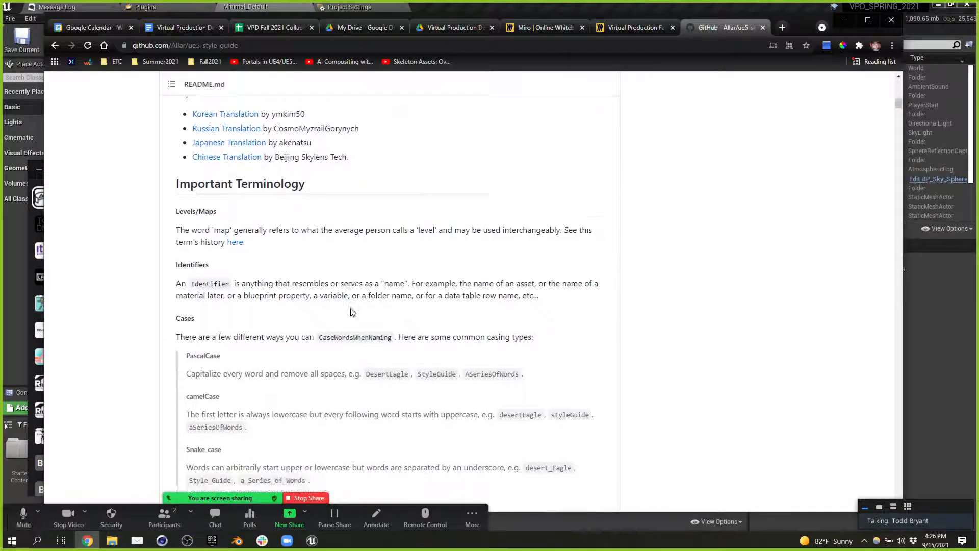
left_click_drag(231, 227, 174, 231)
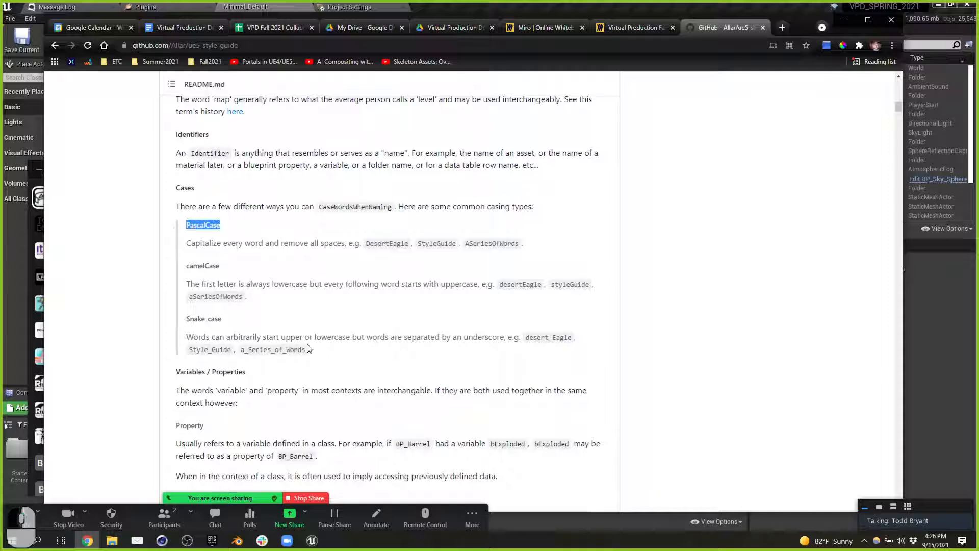
left_click_drag(230, 268, 171, 268)
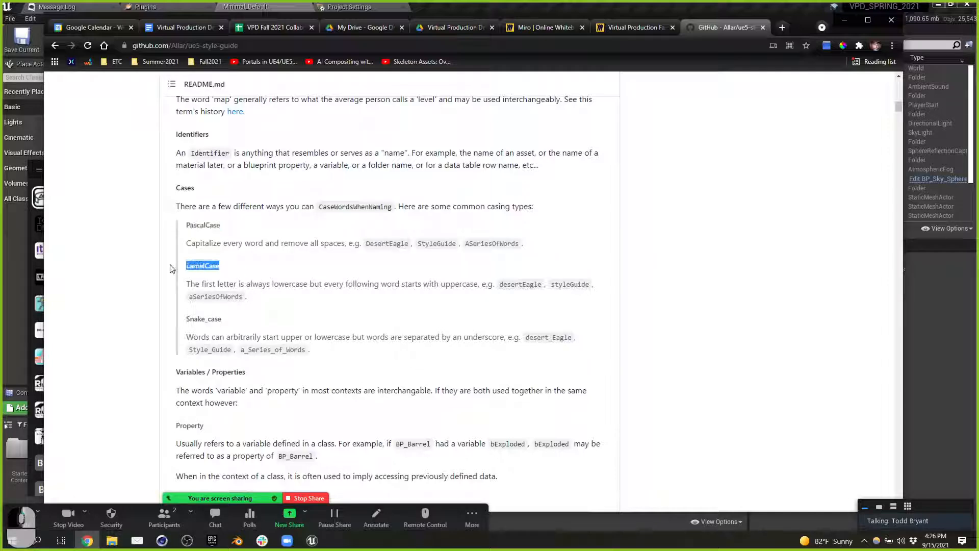
left_click_drag(237, 320, 167, 321)
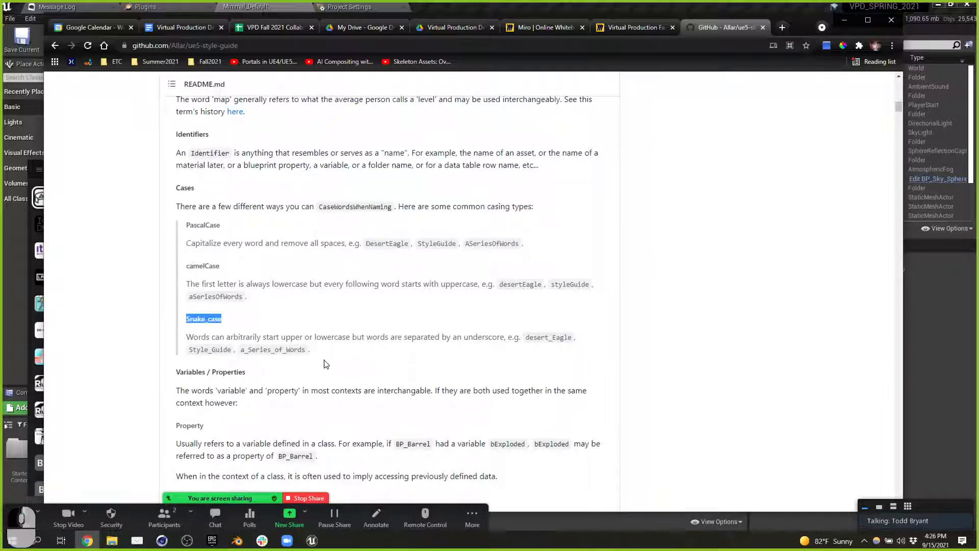
Step: Read principles 0.1 and 0.2 of the style guide, highlighting the words on following an existing guide and "a single person created it"
scroll(347, 347, "down", 2)
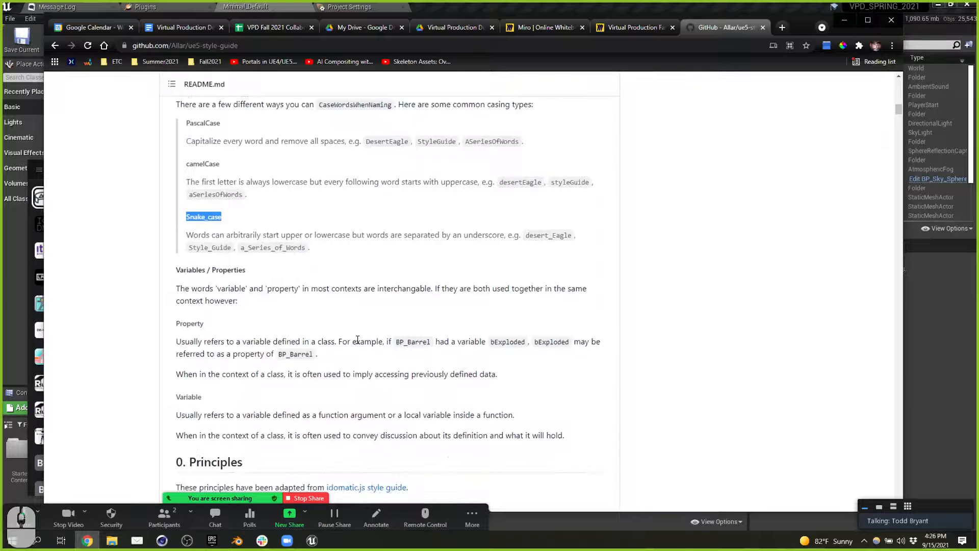
scroll(358, 339, "down", 2)
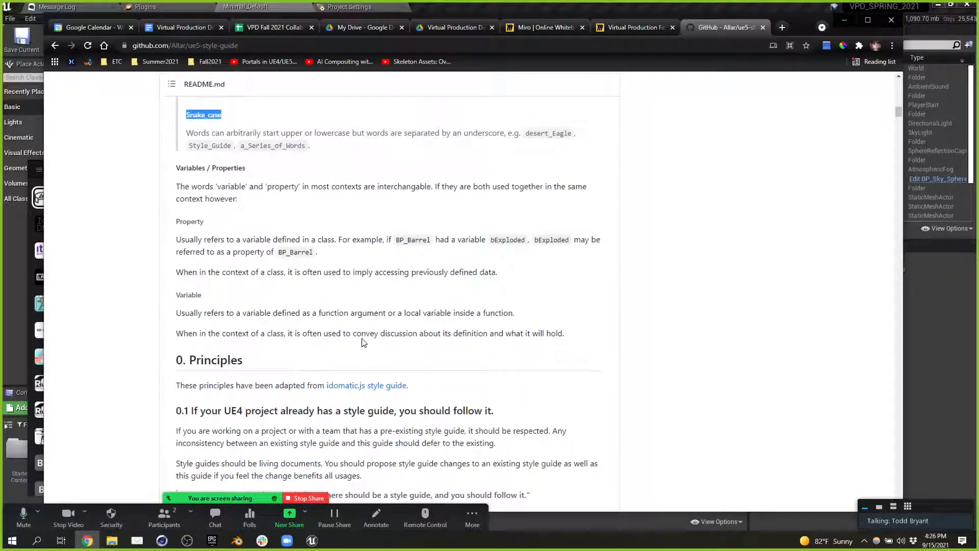
scroll(363, 342, "down", 2)
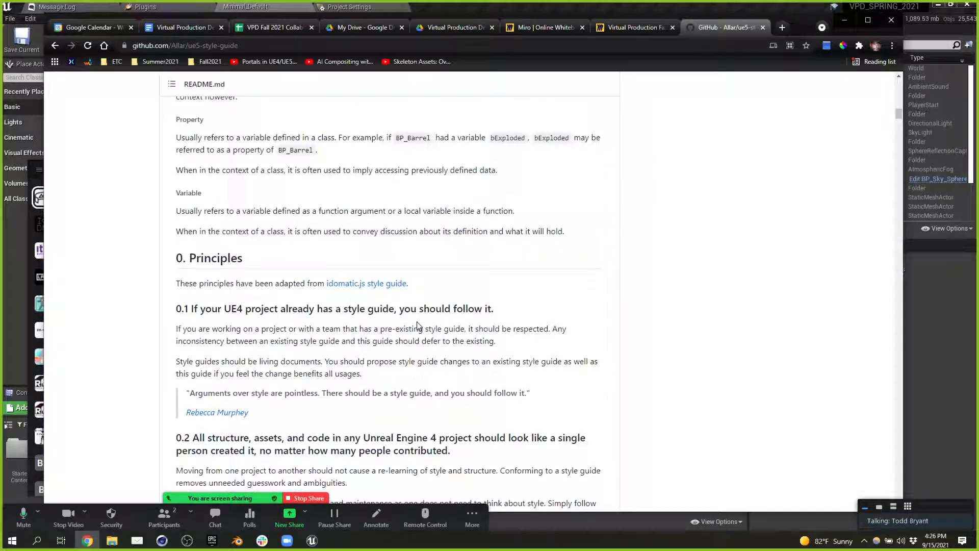
left_click_drag(205, 308, 426, 309)
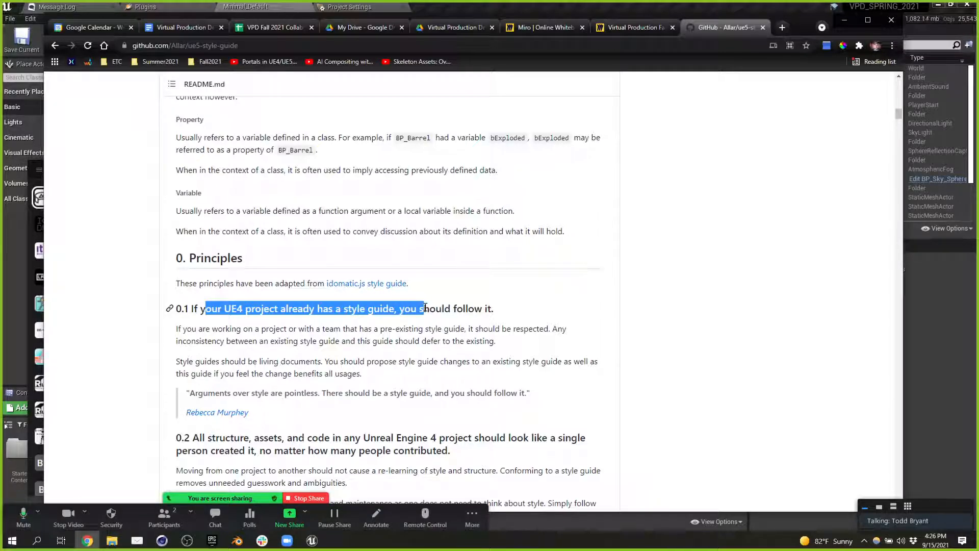
scroll(378, 312, "down", 2)
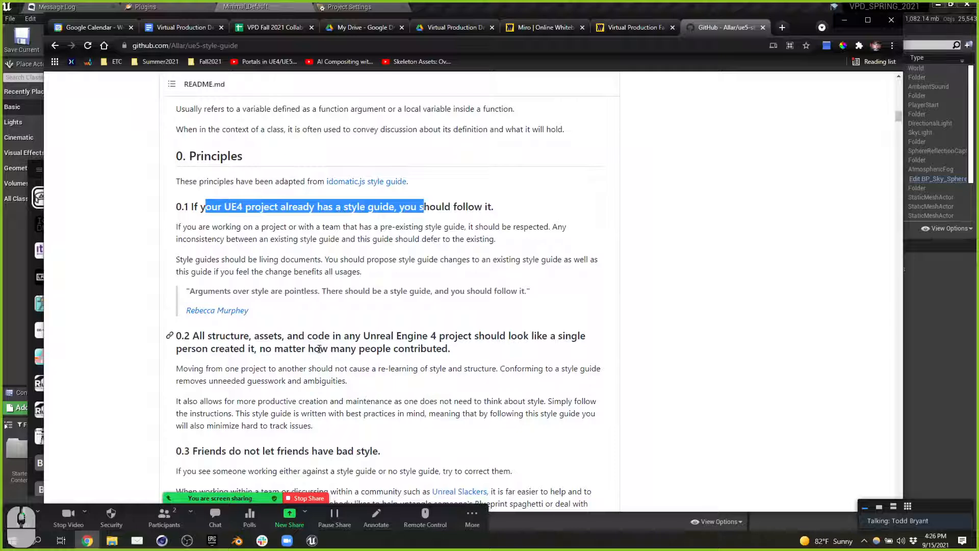
left_click_drag(235, 333, 257, 351)
left_click(549, 331)
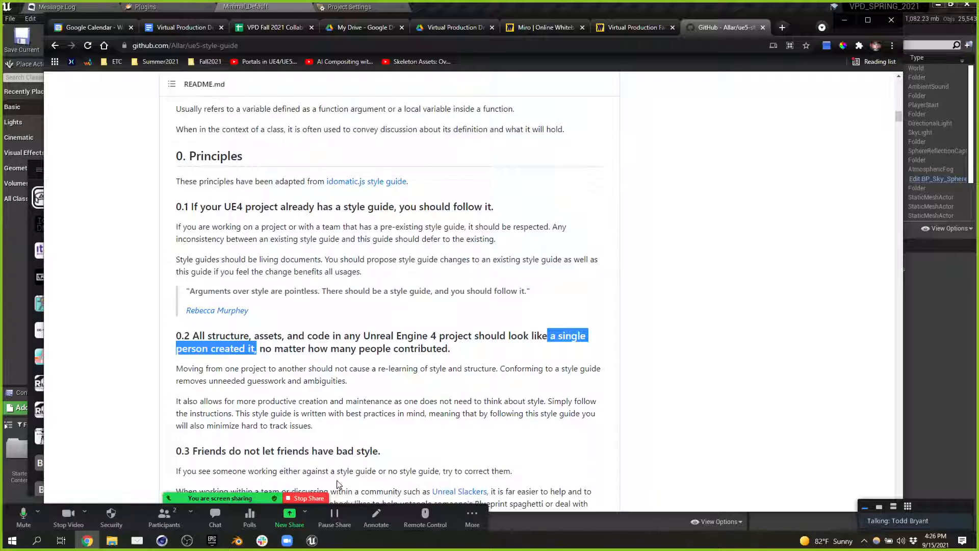
Step: Read principles 0.3 to 0.5 of the style guide, highlighting the heading of each one
scroll(367, 398, "down", 3)
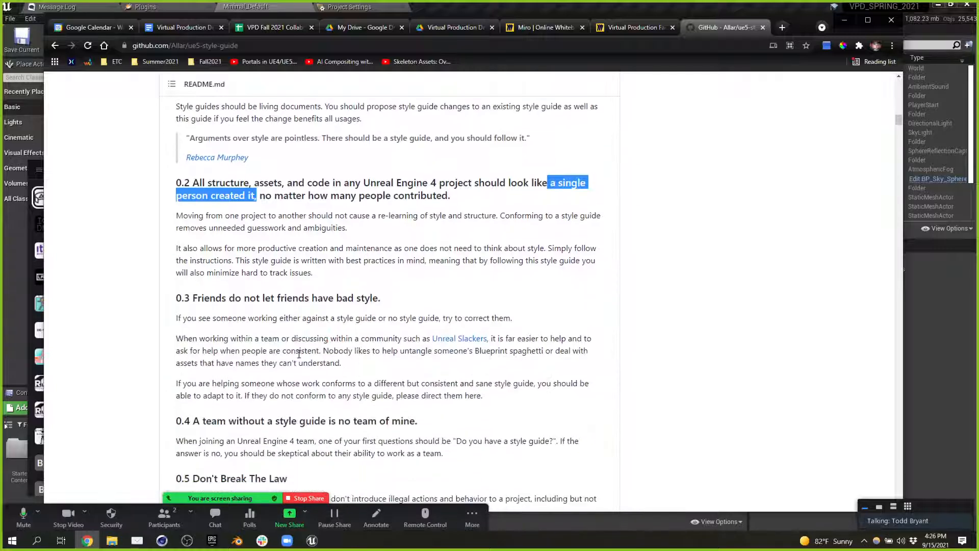
left_click_drag(383, 298, 193, 300)
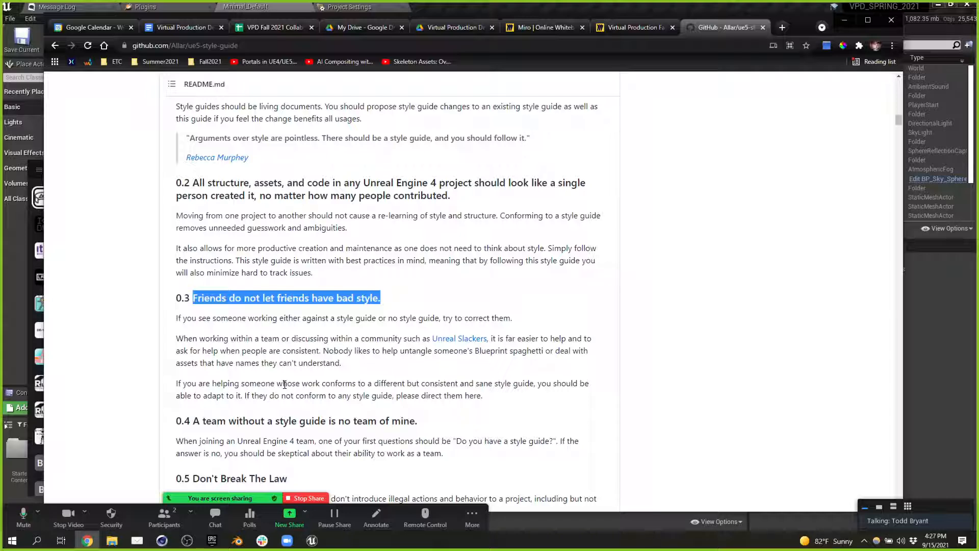
scroll(338, 367, "down", 2)
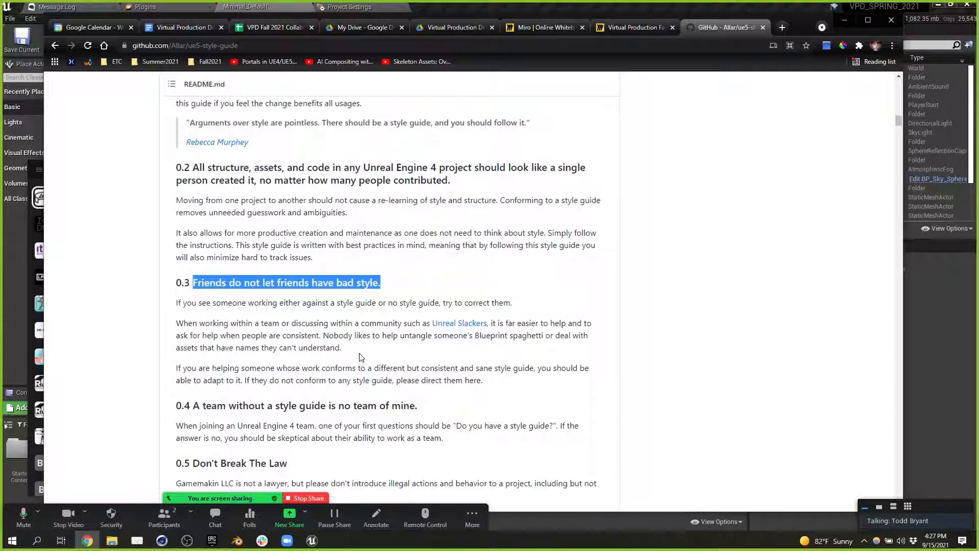
left_click_drag(417, 318, 193, 319)
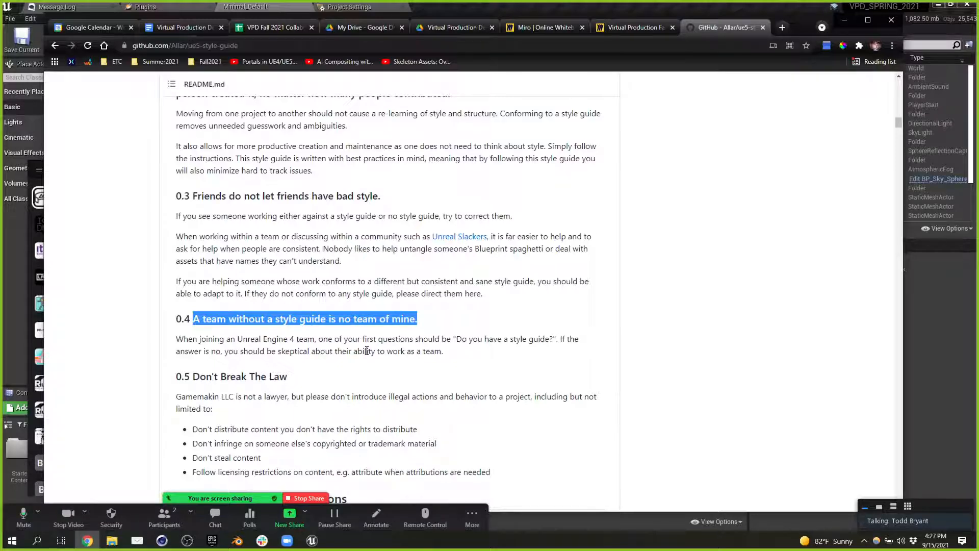
scroll(379, 311, "down", 2)
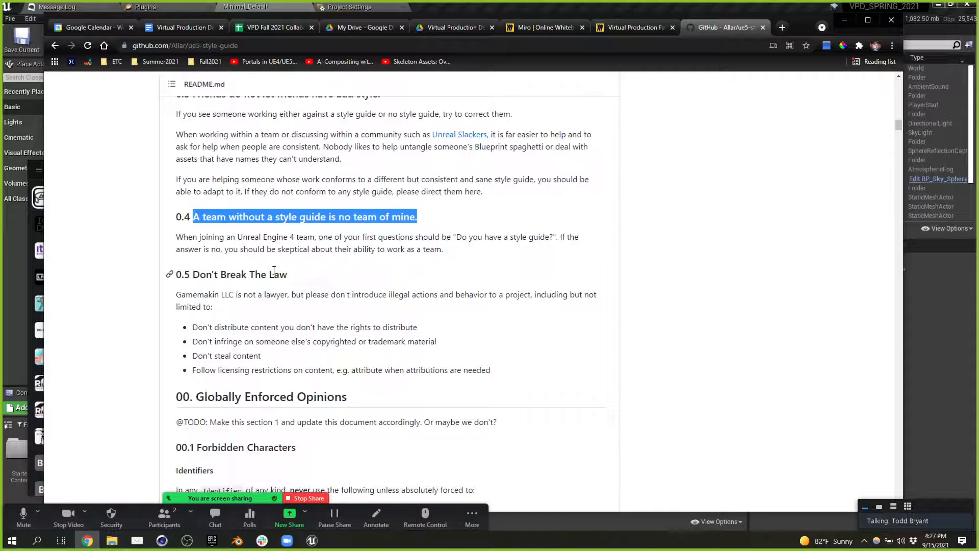
left_click_drag(288, 274, 200, 274)
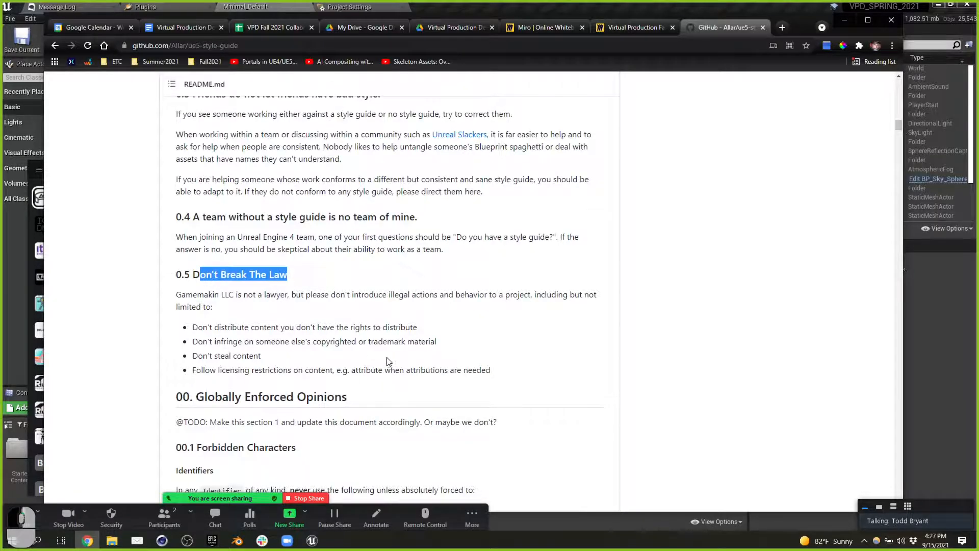
Step: Examine the Asset Naming Conventions section and its Bob and Rocks examples, highlighting Skeletal Mesh and its SK prefix
scroll(389, 361, "down", 6)
scroll(392, 348, "down", 10)
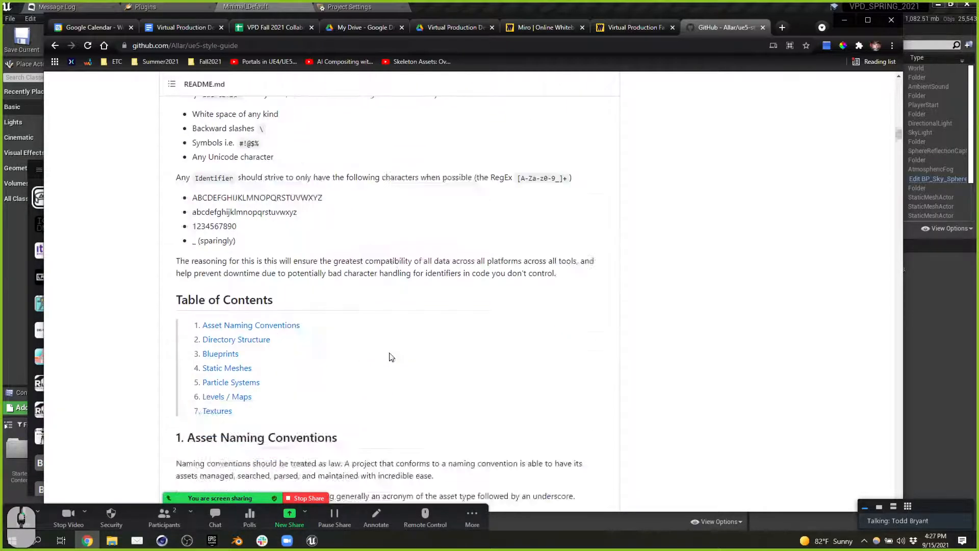
scroll(378, 351, "down", 4)
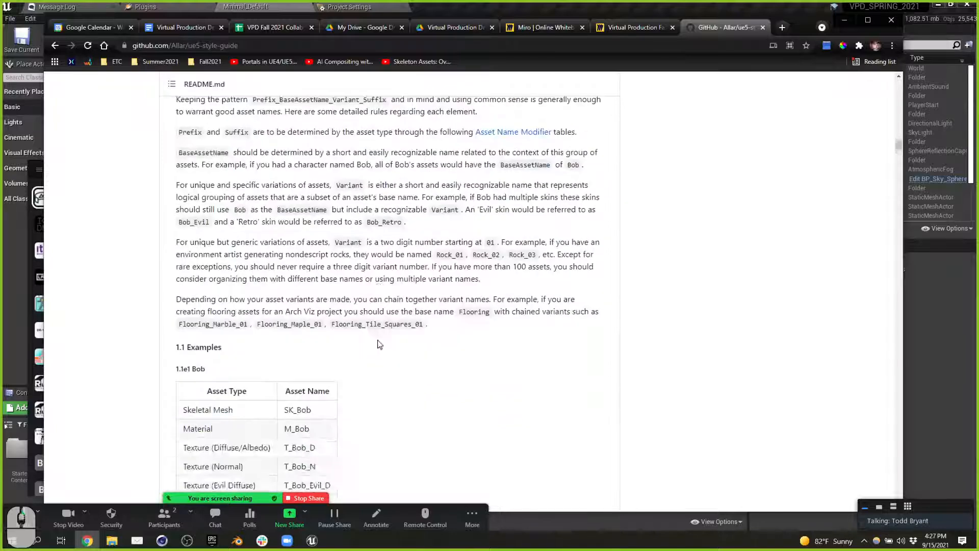
left_click_drag(235, 263, 158, 264)
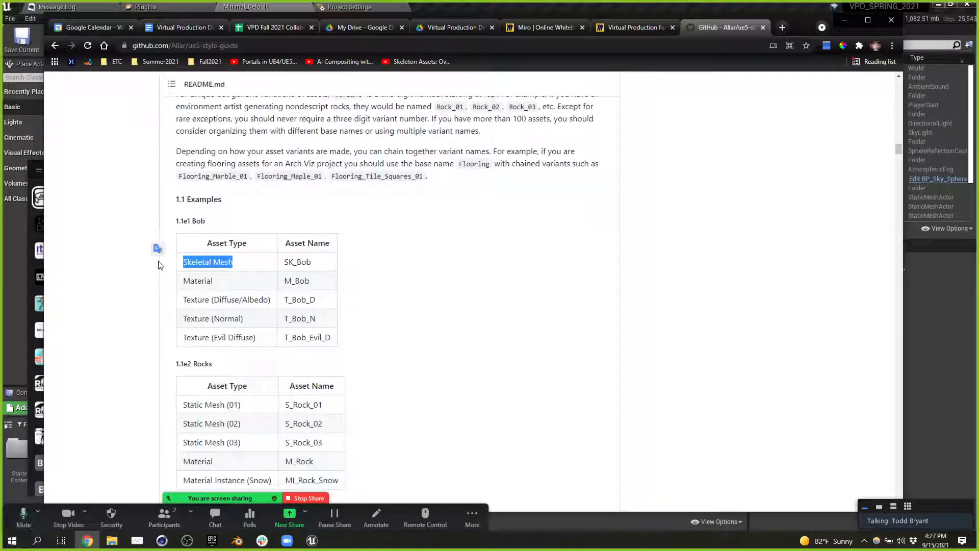
left_click_drag(284, 262, 295, 263)
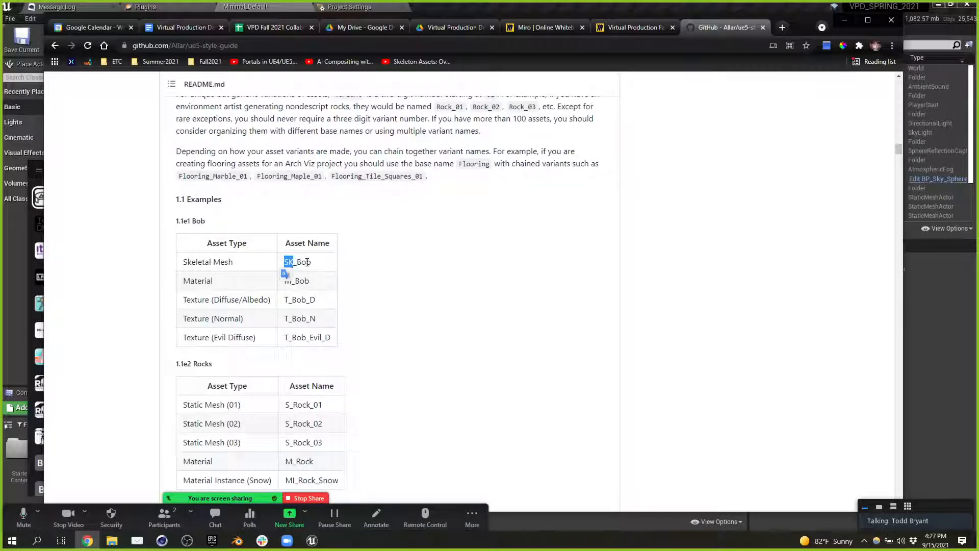
left_click(298, 283)
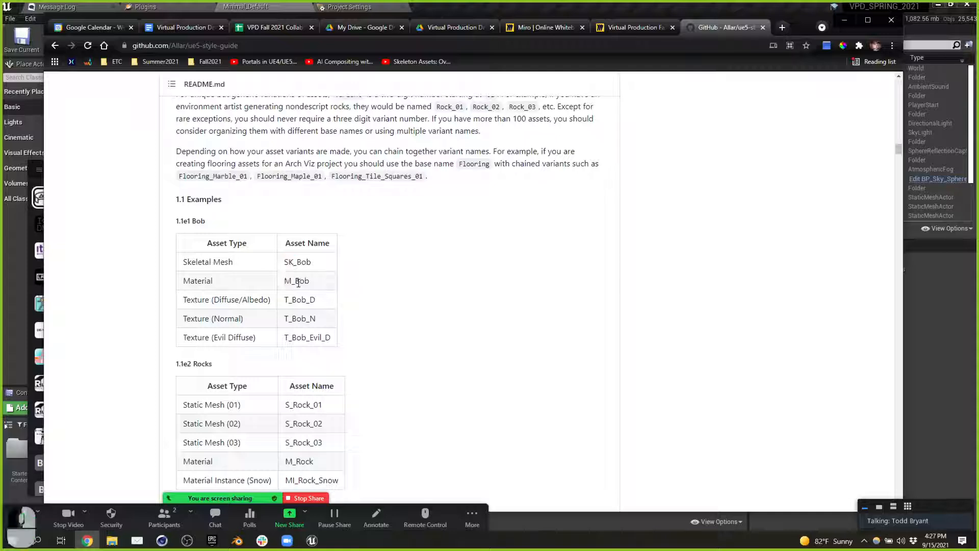
scroll(308, 316, "down", 2)
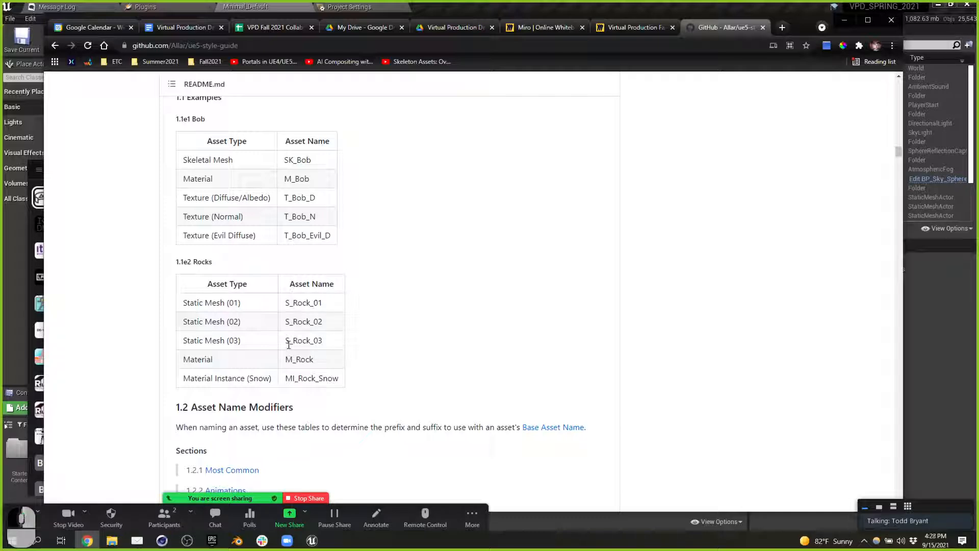
Step: Look through the Asset Name Modifiers prefix and suffix tables, from Most Common to Paper 2D
scroll(290, 347, "down", 4)
scroll(291, 348, "down", 7)
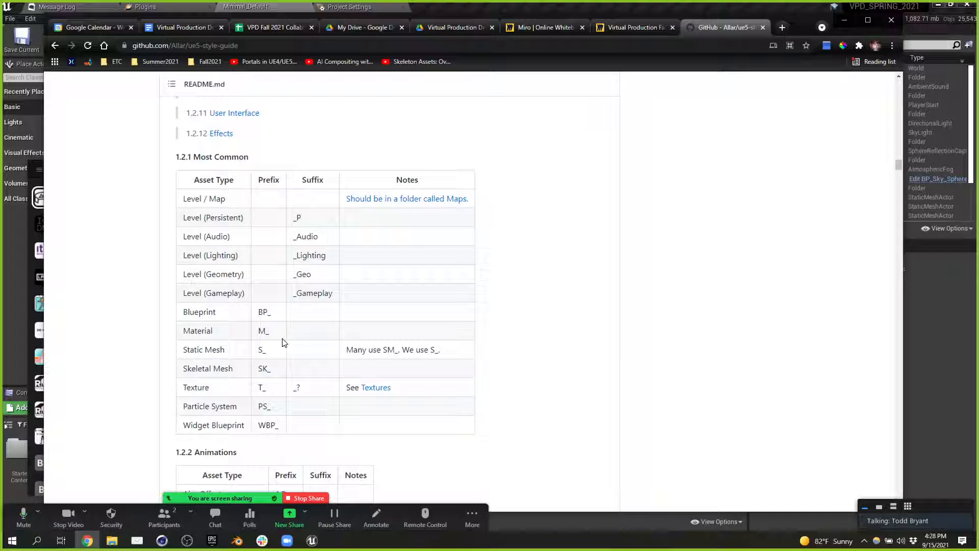
scroll(313, 311, "down", 4)
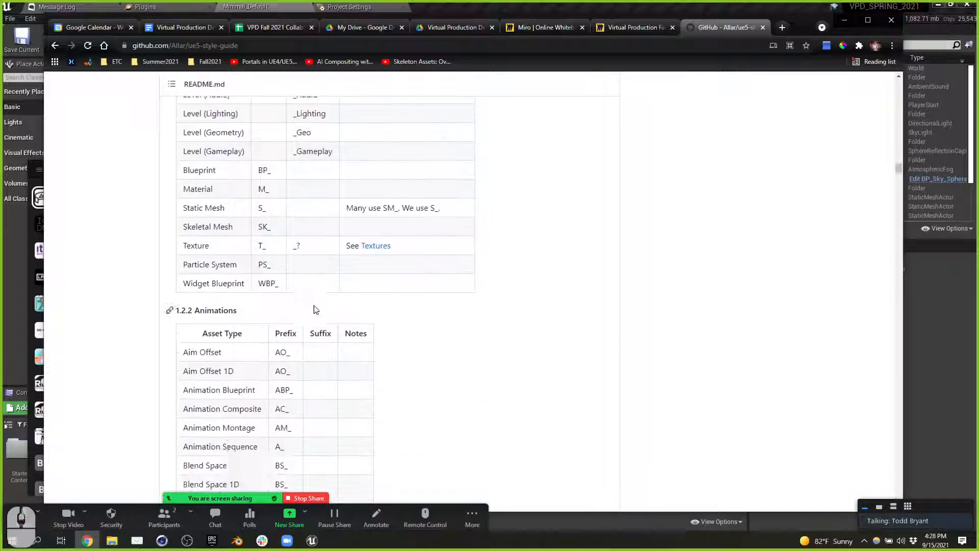
scroll(318, 307, "down", 4)
scroll(323, 306, "down", 11)
scroll(351, 299, "down", 20)
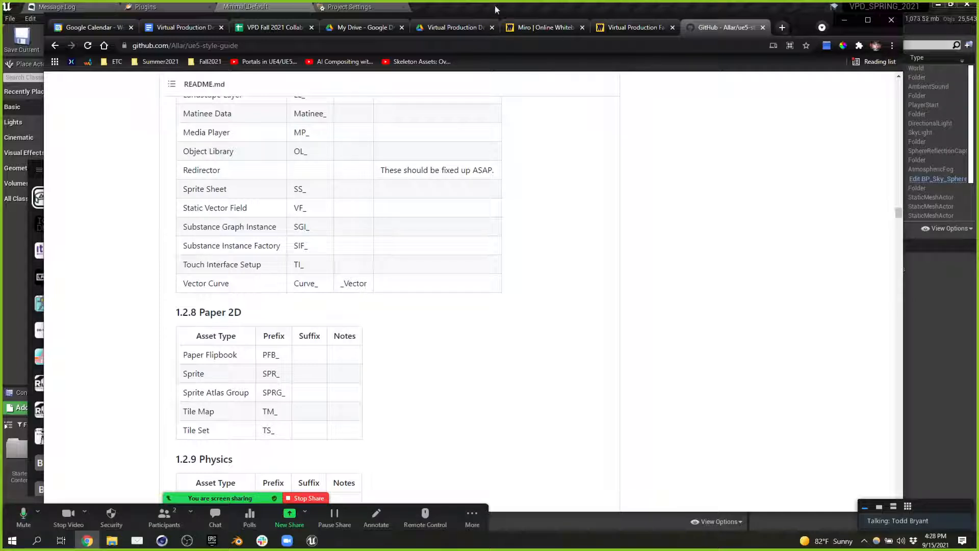
Step: Switch to the Unreal Editor and open the Maps folder inside StarterContent to view its assets
left_click(478, 7)
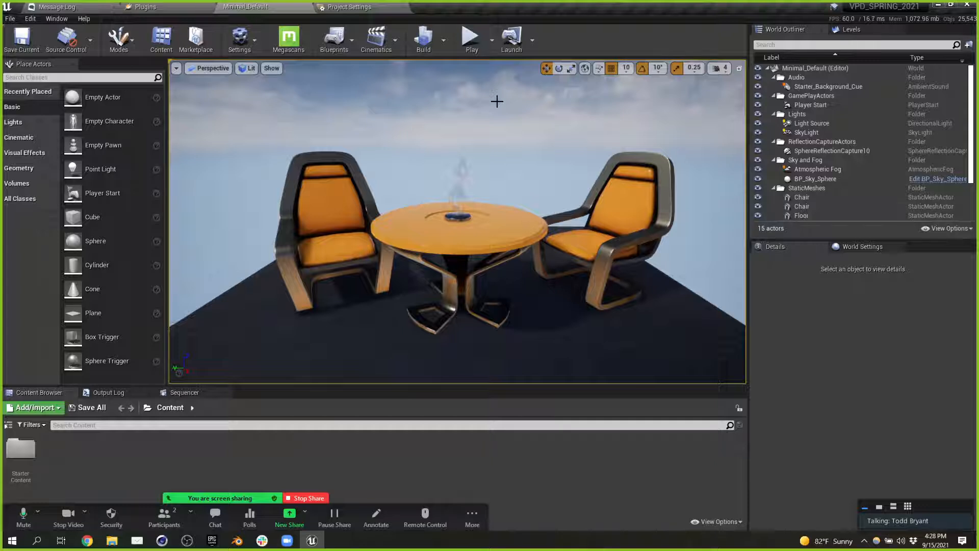
scroll(416, 192, "up", 5)
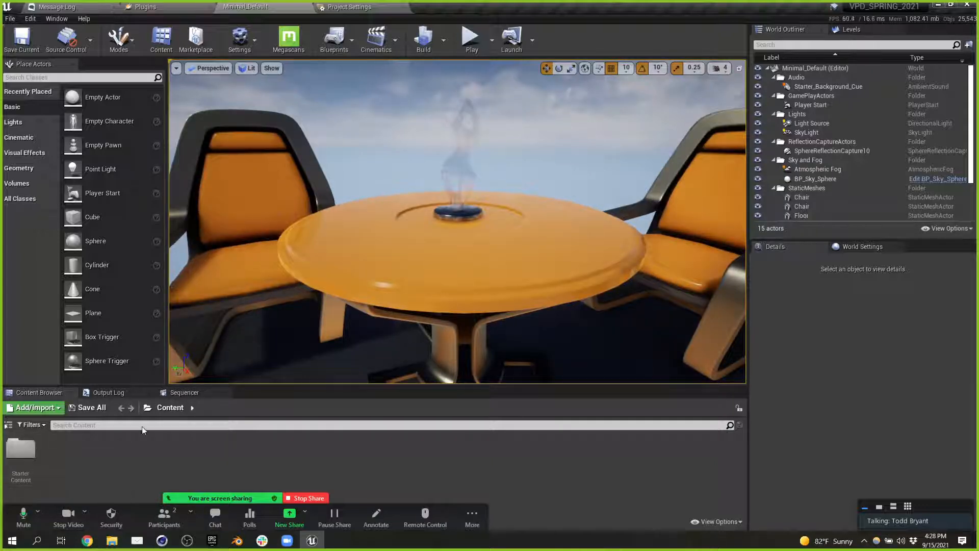
double_click(22, 451)
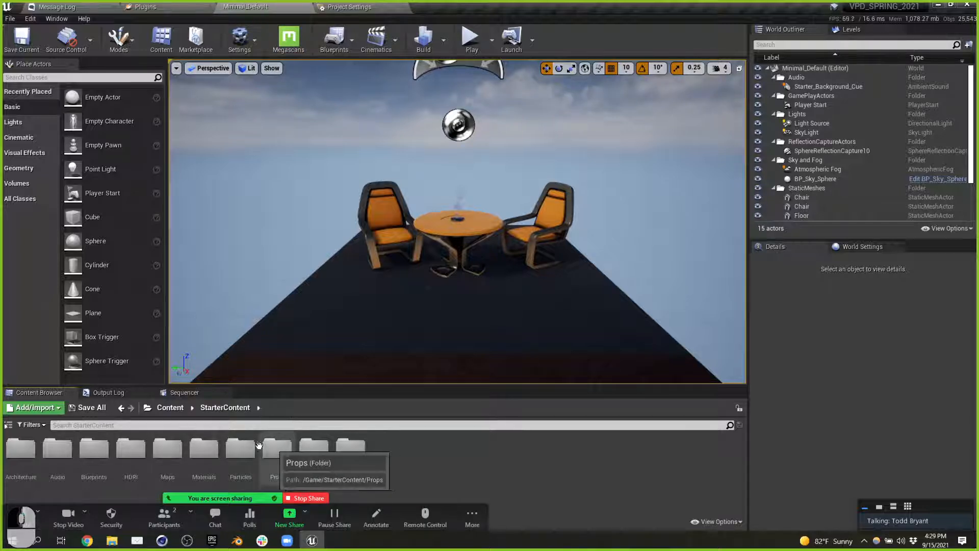
double_click(167, 448)
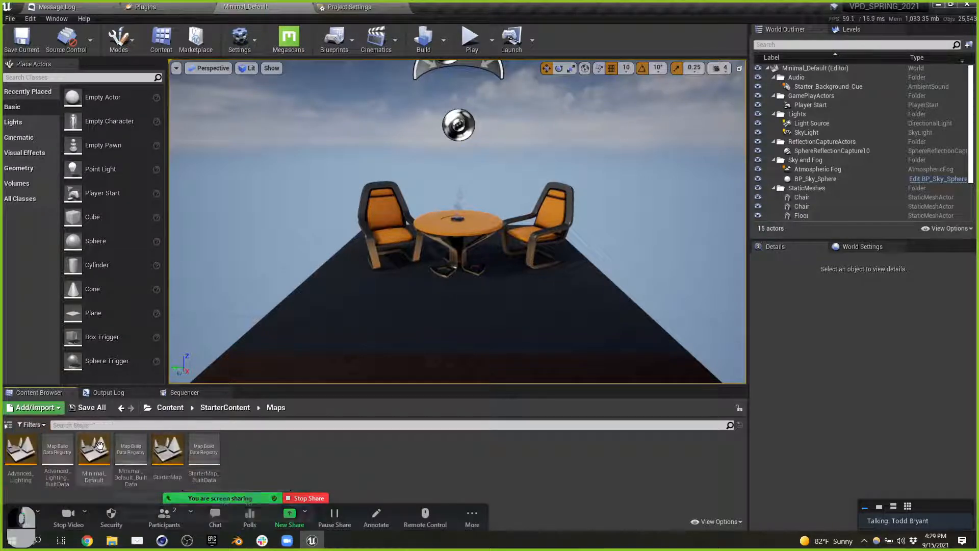
Step: Return to the StarterContent folder and filter its assets to show only levels
left_click(228, 413)
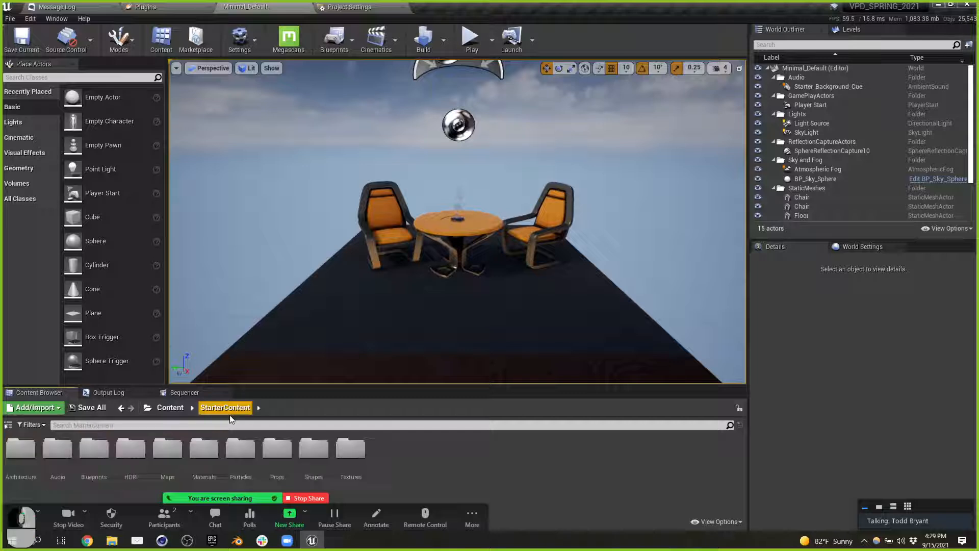
left_click(42, 427)
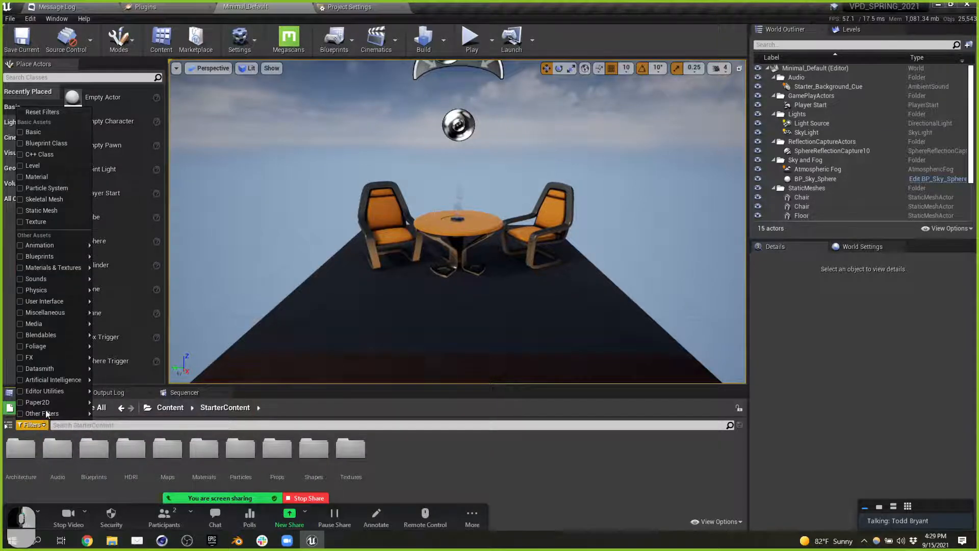
left_click(40, 167)
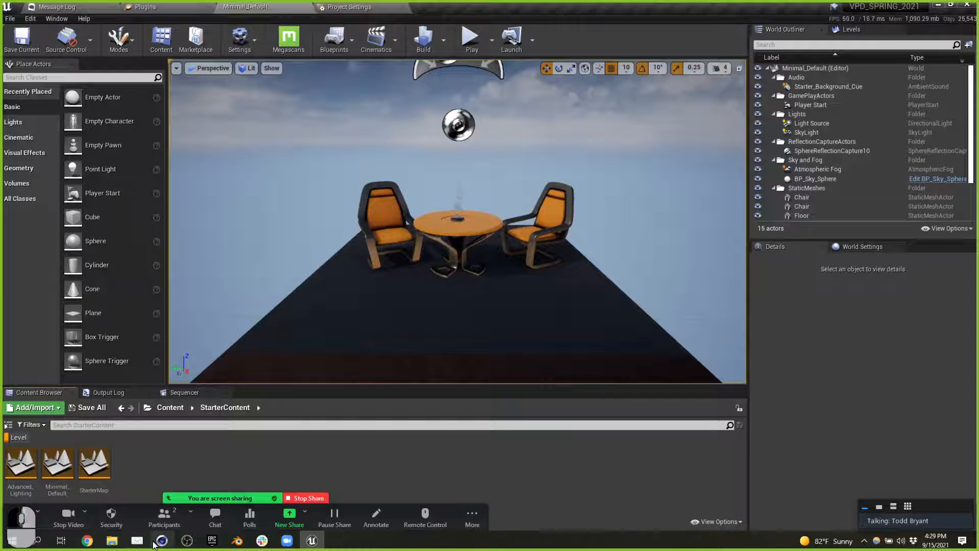
Step: Show the folder tree in the Content Browser, enlarge the browser area, and move the meeting controls away from the tree
left_click(8, 425)
scroll(51, 466, "down", 3)
scroll(56, 465, "up", 5)
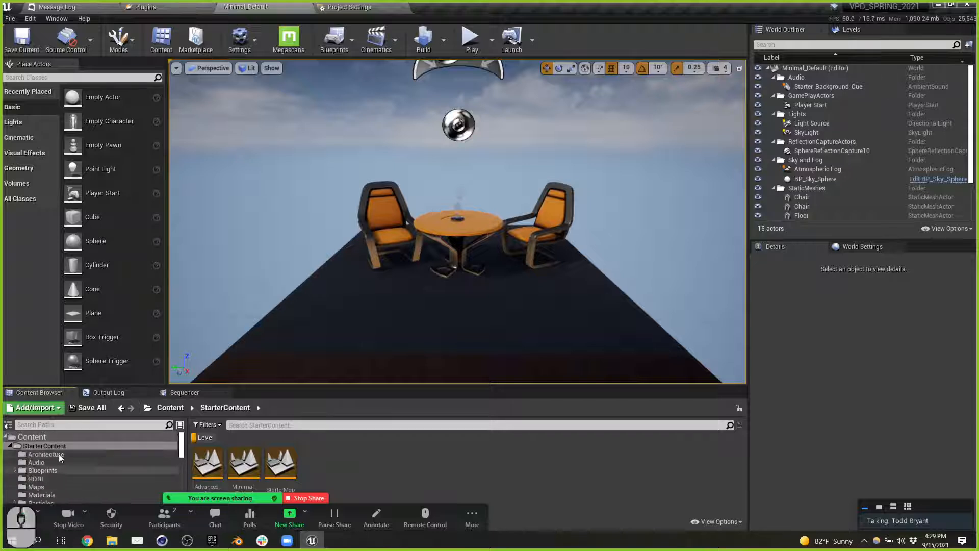
left_click_drag(133, 384, 134, 351)
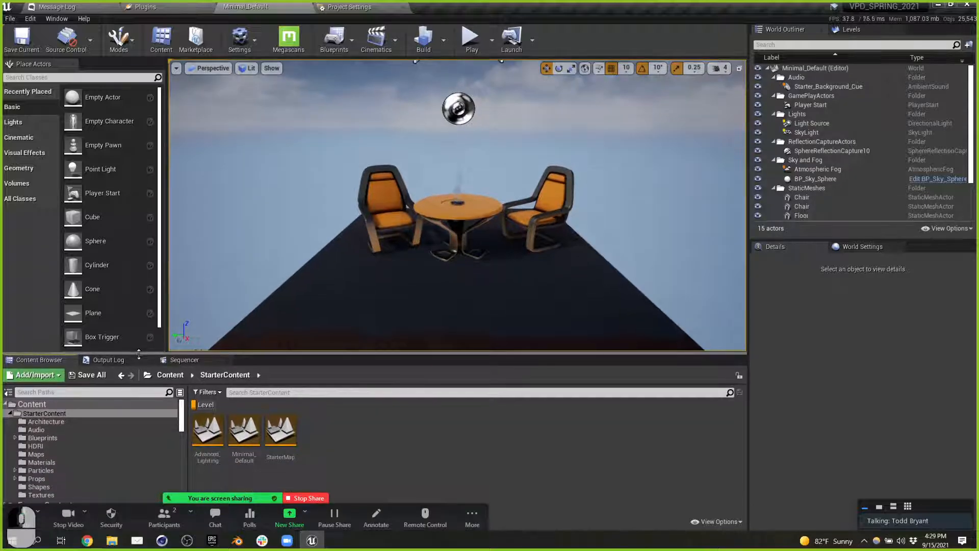
left_click_drag(849, 506, 809, 527)
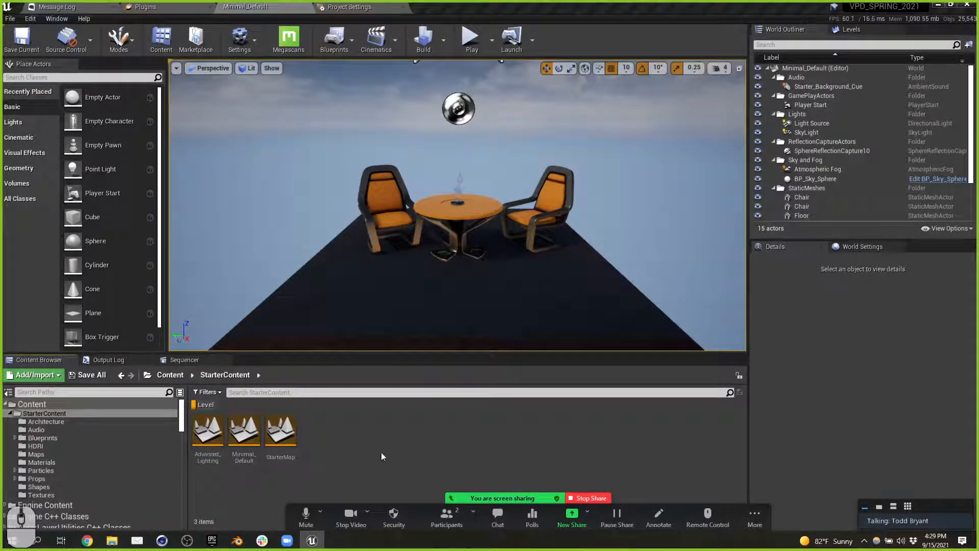
mouse_move(459, 306)
right_mouse_down()
mouse_move(464, 245)
mouse_move(469, 313)
right_mouse_up()
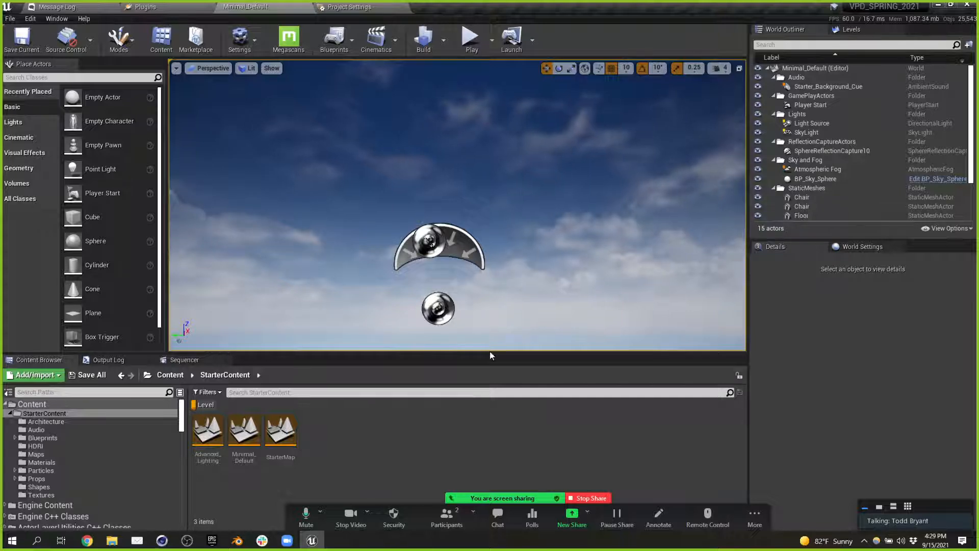
scroll(423, 112, "down", 5)
right_click_drag(507, 216, 510, 276)
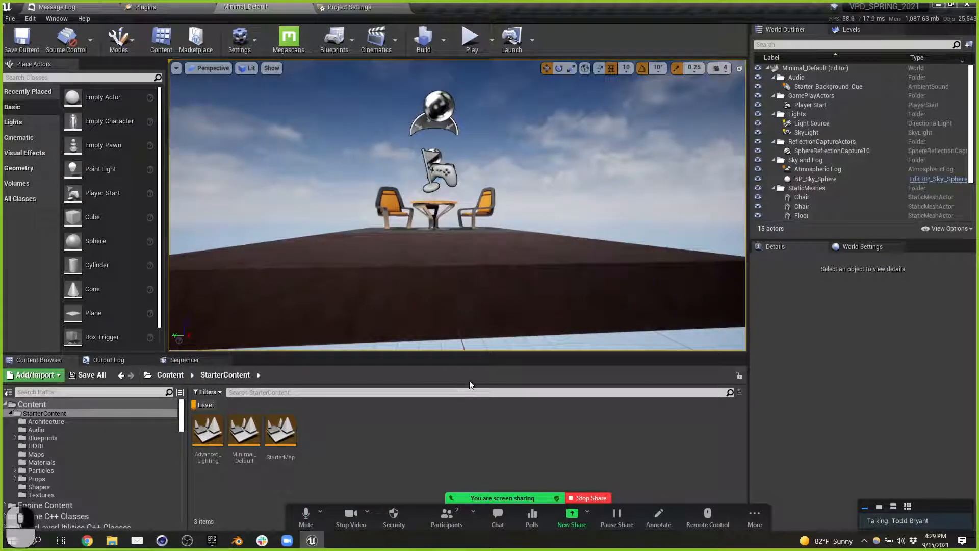
Step: Switch to Slack and open the self-addressed direct message to read the Week1 topic list
key("alt+Tab")
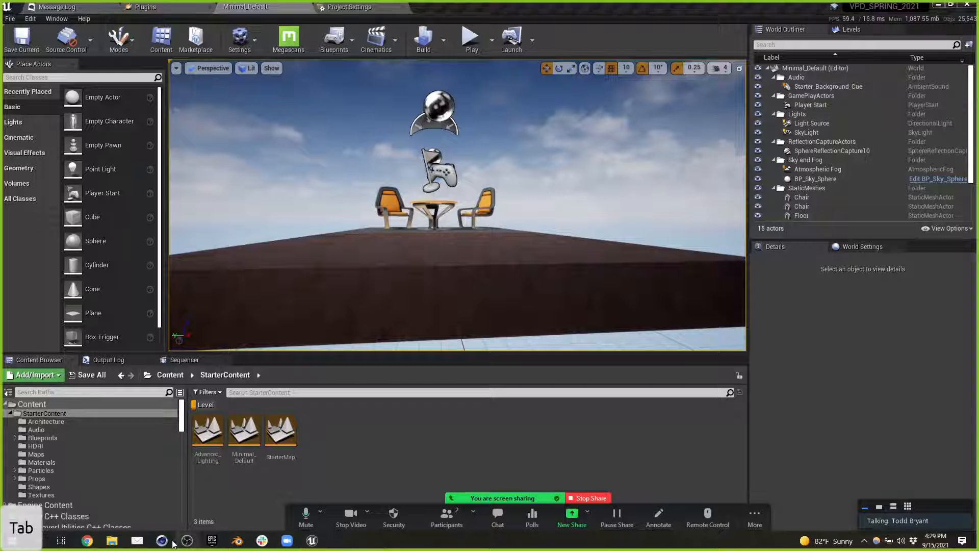
left_click(260, 542)
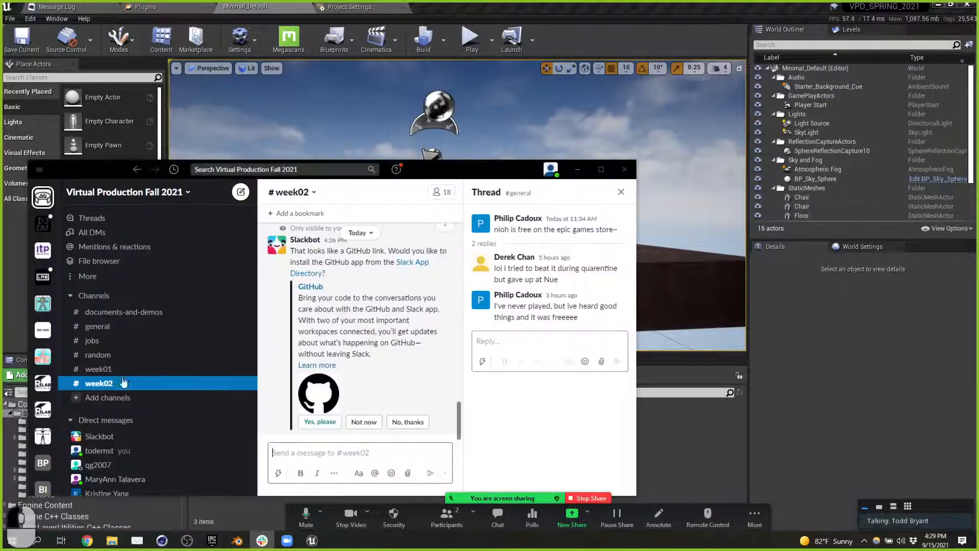
left_click(145, 452)
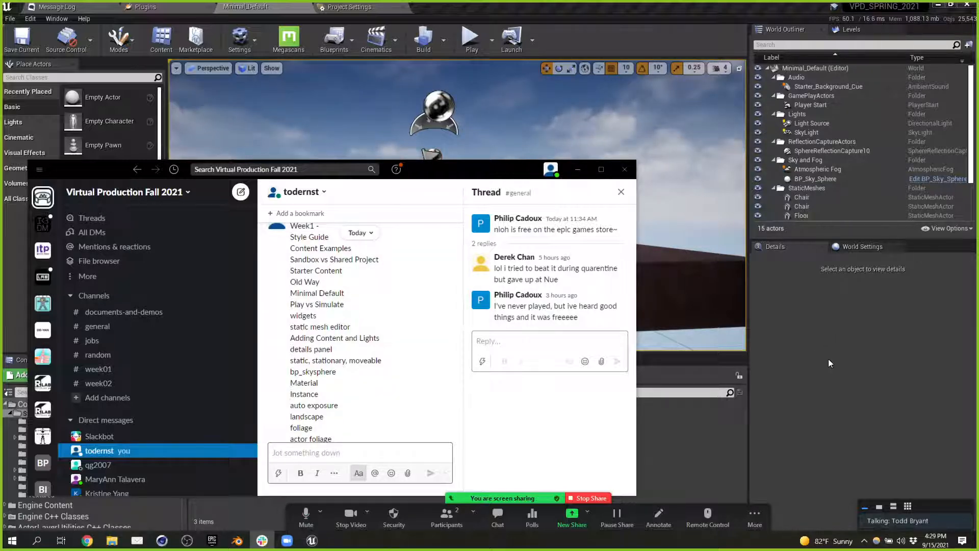
Step: Switch back to the Unreal Editor and briefly test-play the level from the default Player Start
key("alt+Tab")
right_click(658, 132)
right_click_drag(658, 133, 653, 155)
key("e")
right_click_drag(551, 208, 540, 203)
key("a")
key("d")
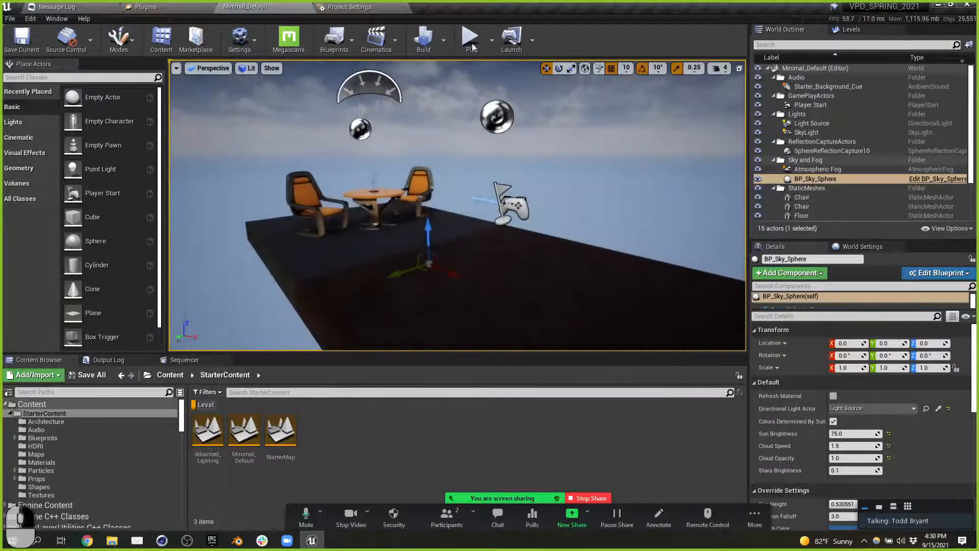
left_click(470, 43)
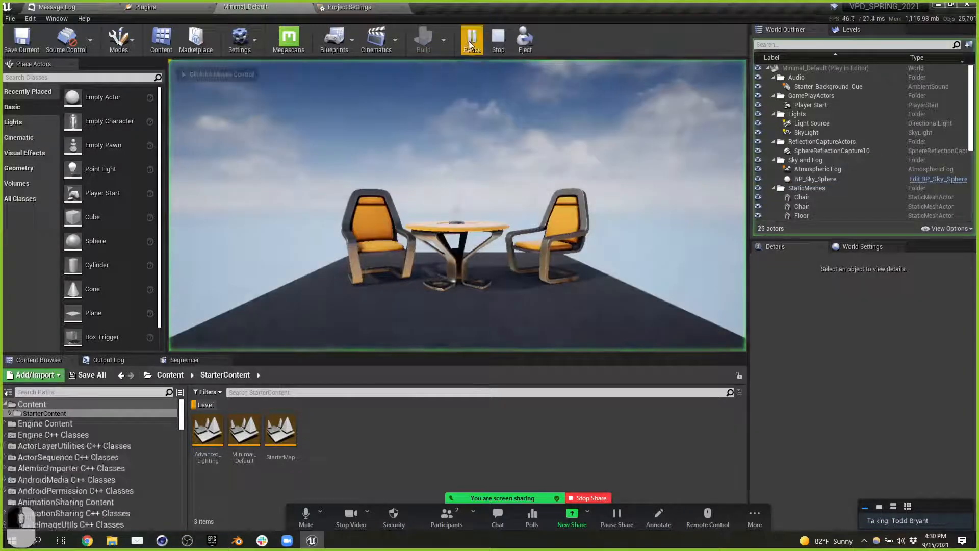
left_click(499, 36)
Step: Move the Player Start away from the chairs to X location 345 and test-play the level from there
right_click_drag(498, 174, 398, 185)
left_click(431, 194)
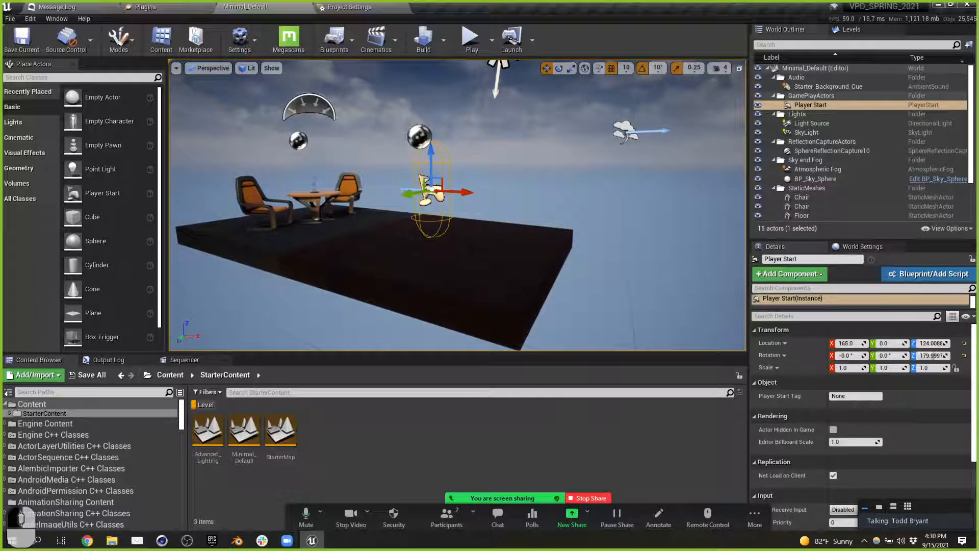
left_click_drag(464, 194, 555, 176)
left_click(470, 37)
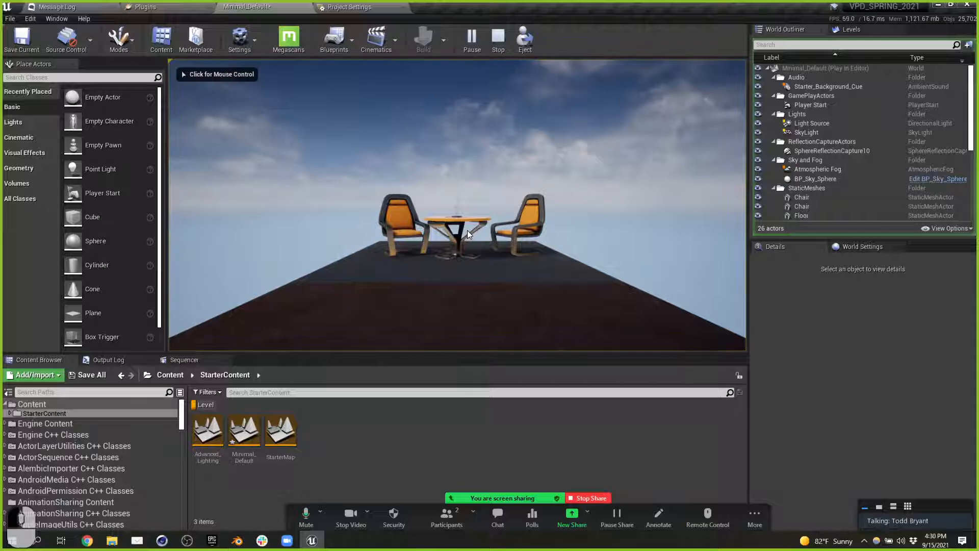
left_click(497, 41)
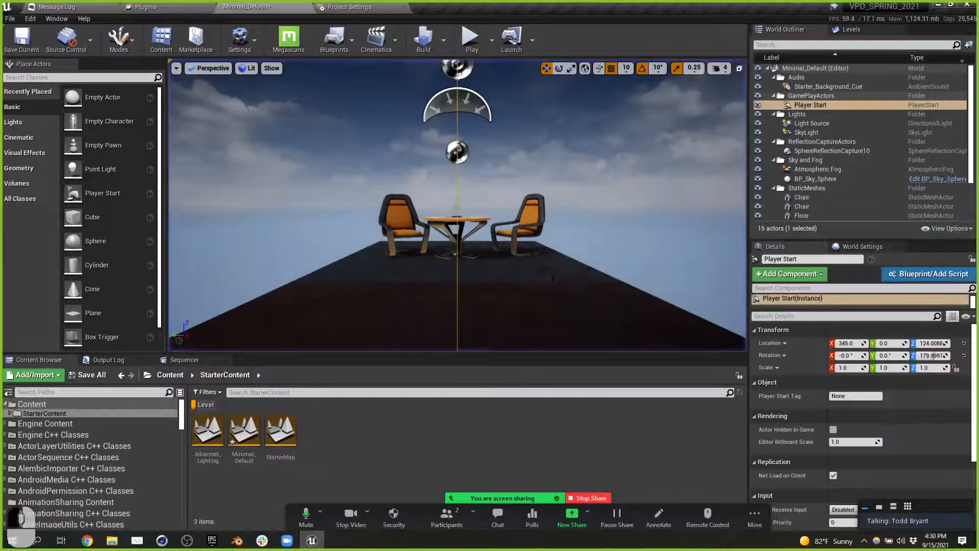
Step: Set the play option to spawn the player at the Current Camera Location and test-play from a side view
key("d")
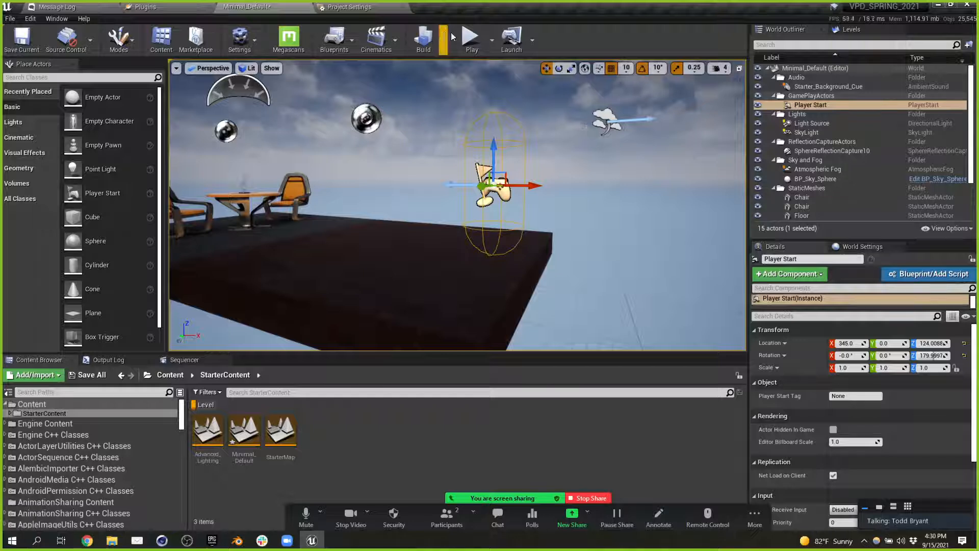
left_click(492, 39)
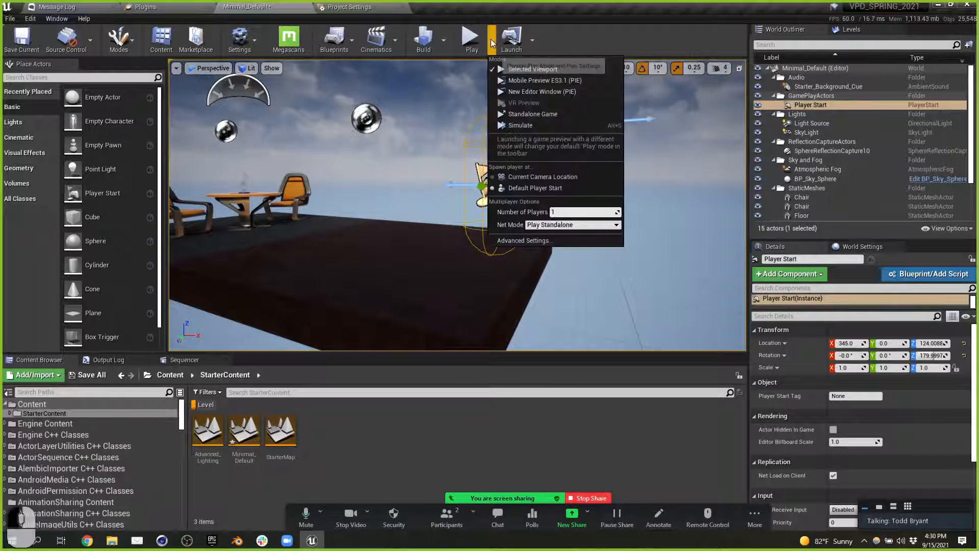
left_click(552, 177)
right_click_drag(552, 177, 455, 201)
key("a")
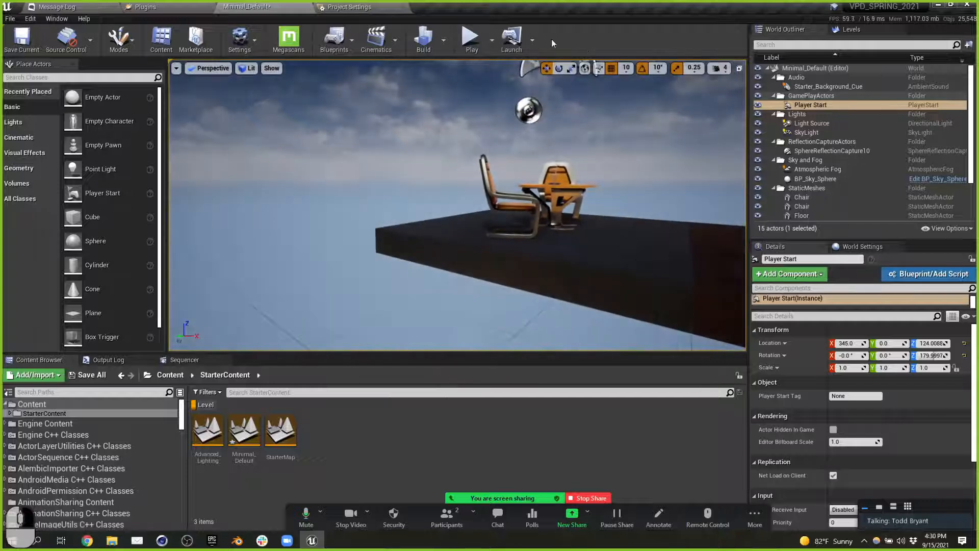
left_click(470, 39)
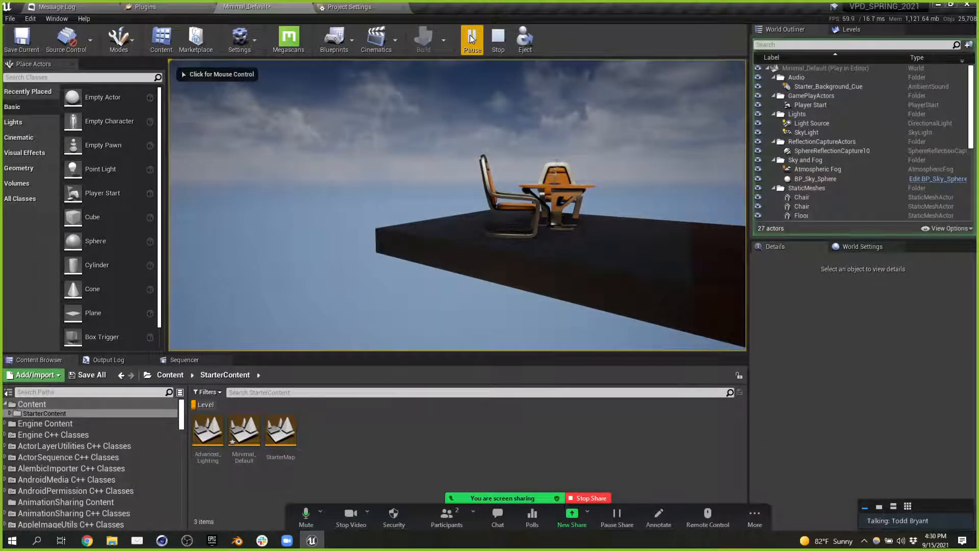
left_click(497, 40)
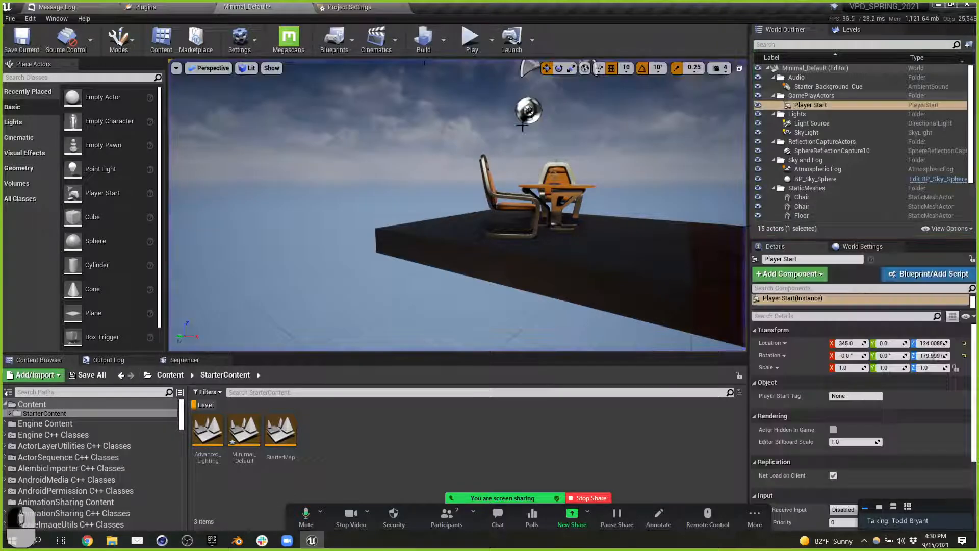
Step: Run the level in Simulate mode, fly around the table and chairs, and stop the simulation
left_click(491, 37)
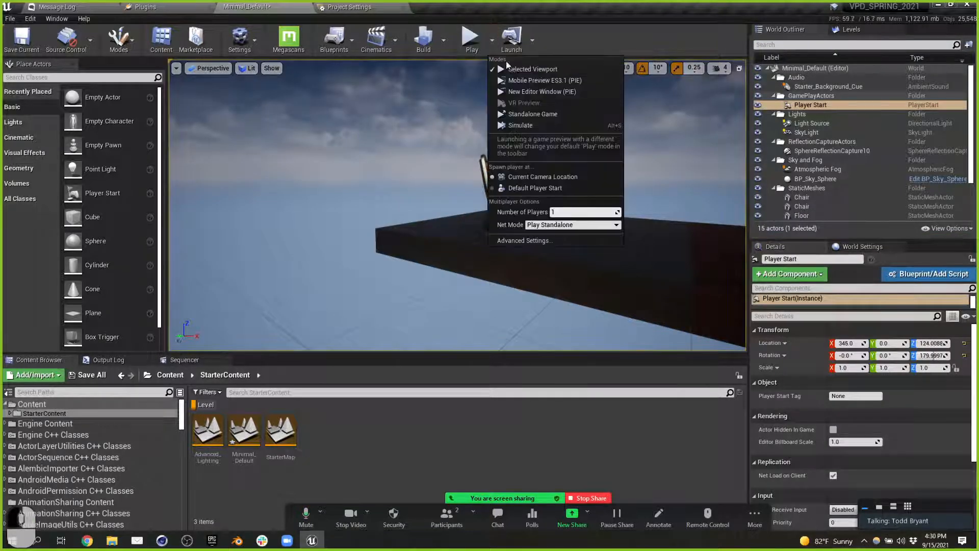
left_click(525, 125)
mouse_move(539, 140)
right_mouse_down()
mouse_move(632, 143)
mouse_move(540, 140)
right_mouse_up()
key("e")
right_click_drag(453, 205, 477, 204)
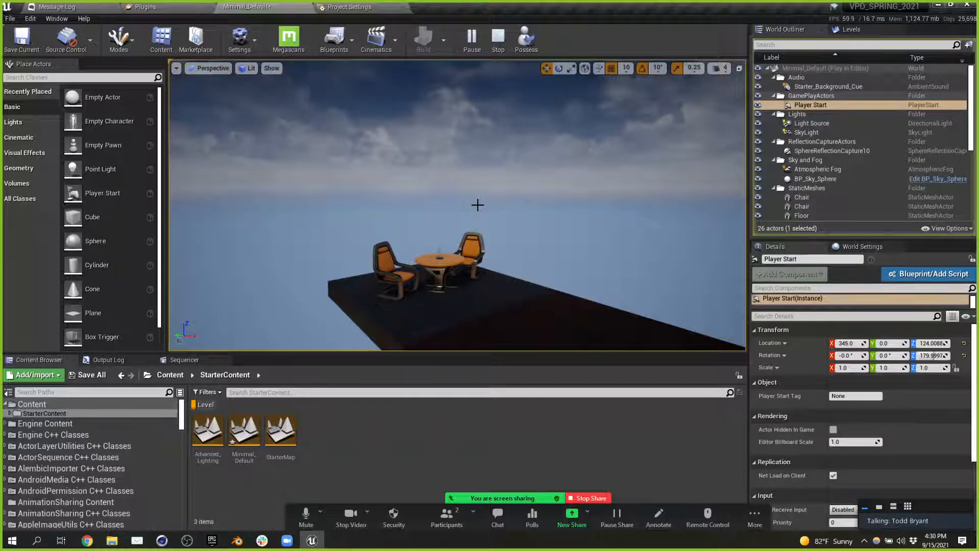
left_click(498, 47)
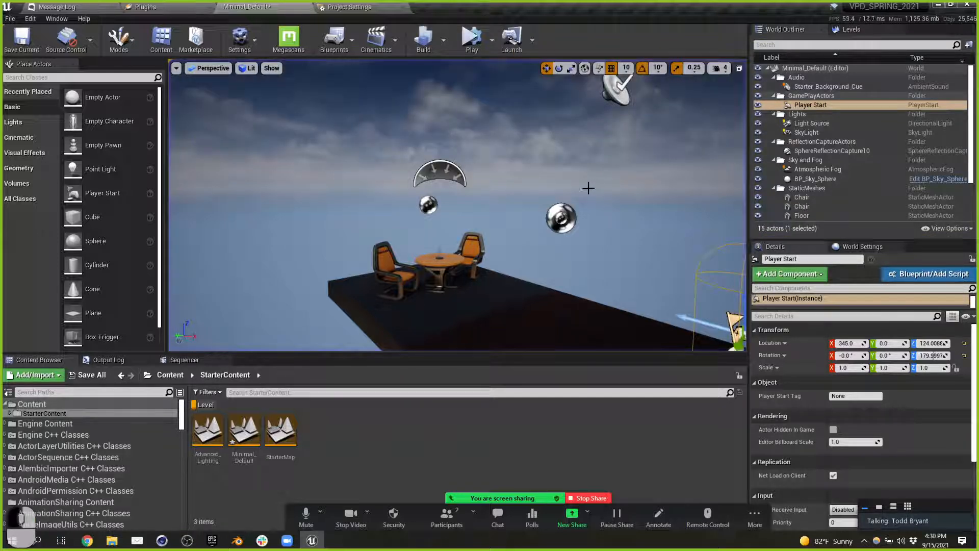
Step: Raise the viewport camera speed to 8 and fly far back from the platform
right_click_drag(591, 191, 589, 214)
key("s")
key("w")
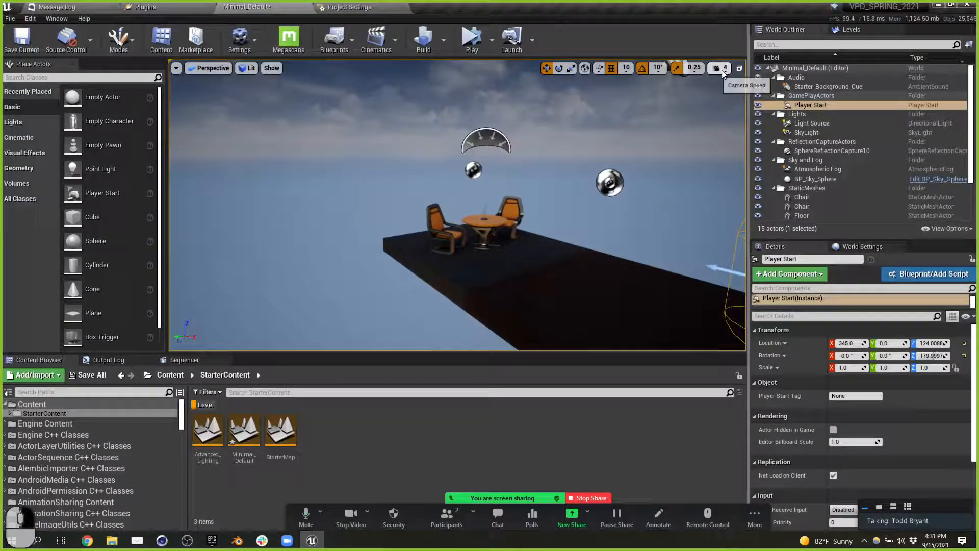
left_click(722, 69)
key("s")
right_click_drag(622, 205, 624, 205)
key("w")
scroll(622, 205, "up", 4)
key("s")
Step: Focus the viewport in turn on the Light Source, Starter_Background_Cue and the second Chair actor
double_click(814, 125)
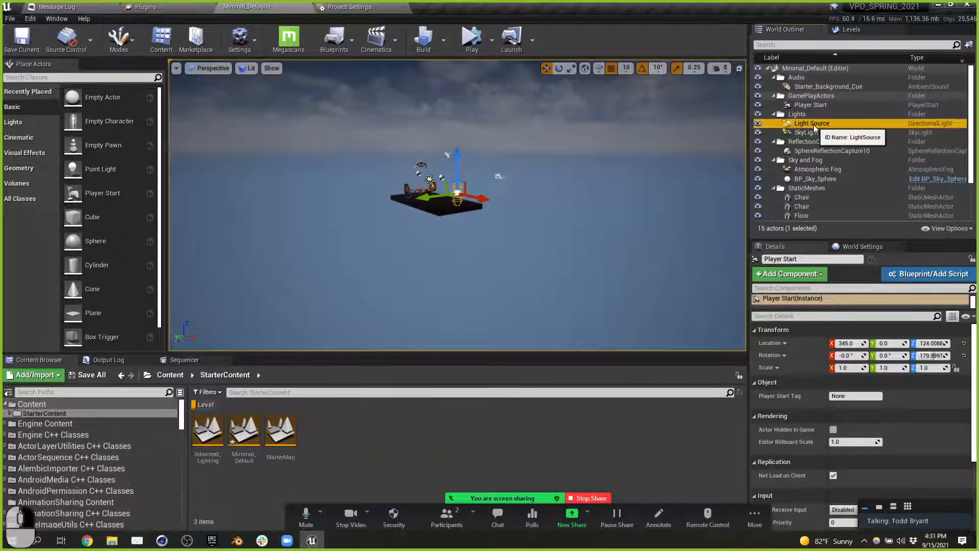
double_click(819, 90)
double_click(824, 205)
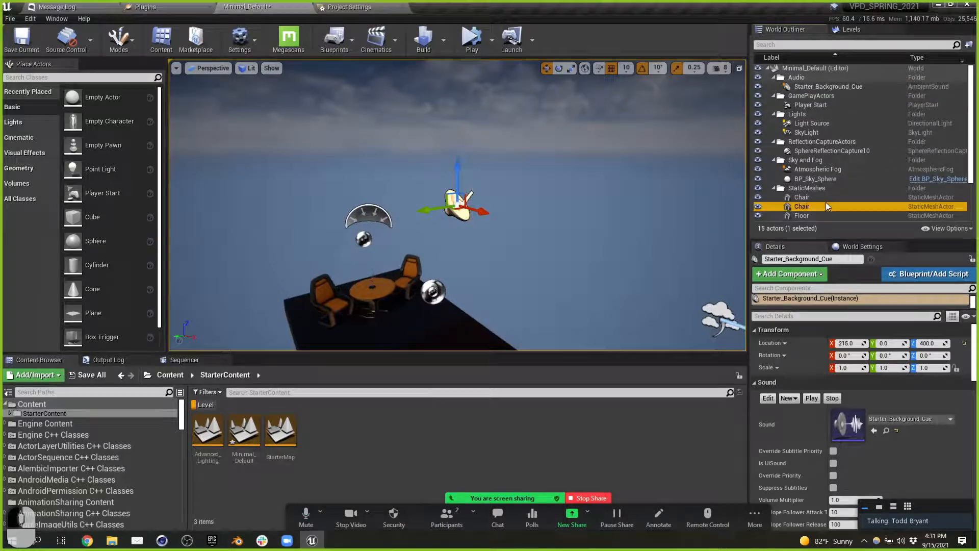
Step: Set the viewport camera speed to 5 and fly back to an overview of the whole platform
left_click(720, 68)
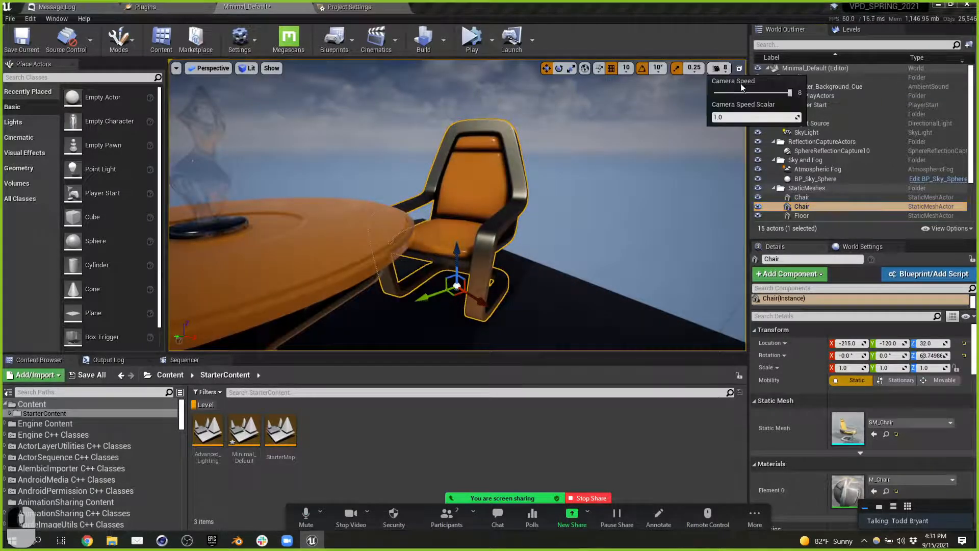
right_click_drag(597, 176, 586, 198)
key("s")
key("w")
key("s")
key("e")
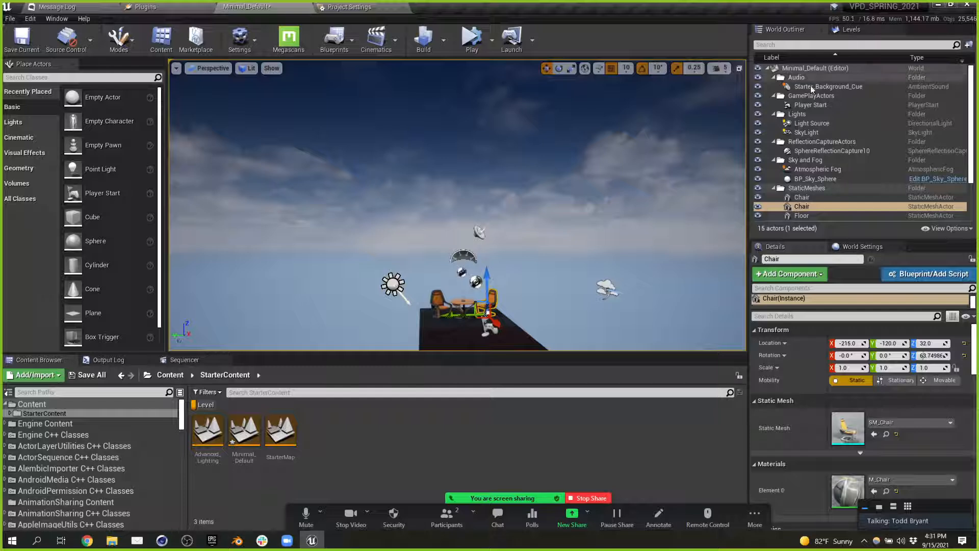
mouse_move(603, 197)
right_mouse_down()
mouse_move(603, 163)
mouse_move(599, 198)
right_mouse_up()
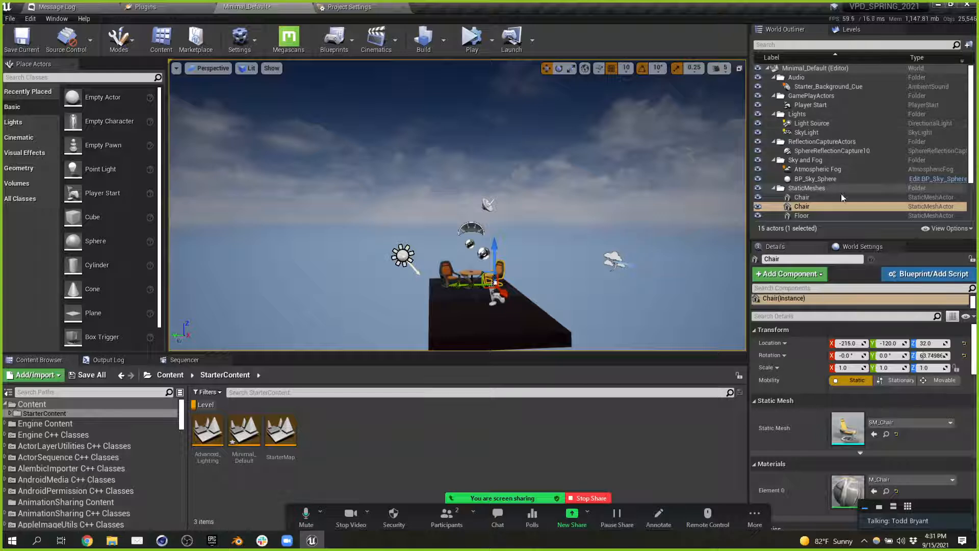
Step: Select the BP_Sky_Sphere actor and look up at the sky in the viewport
scroll(833, 191, "down", 3)
scroll(832, 187, "up", 3)
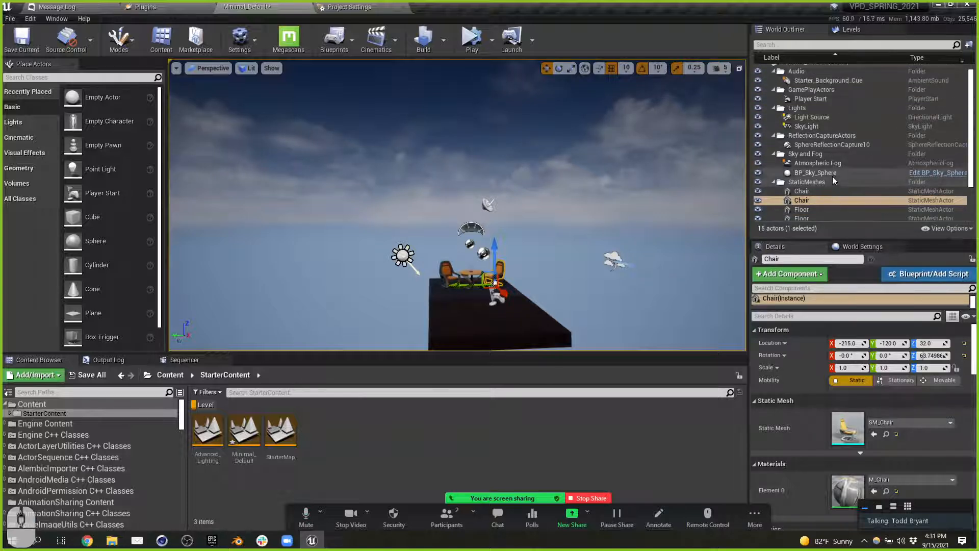
left_click(826, 173)
right_click_drag(623, 214, 619, 153)
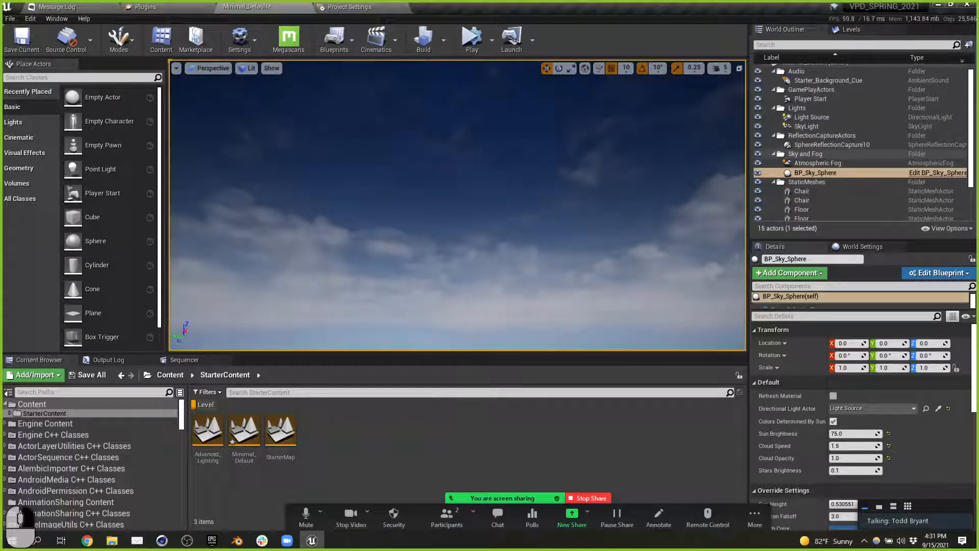
Step: Open the BP_Sky_Sphere blueprint, examine its Construction Script and Refresh Material graphs, and close the blueprint
left_click(934, 173)
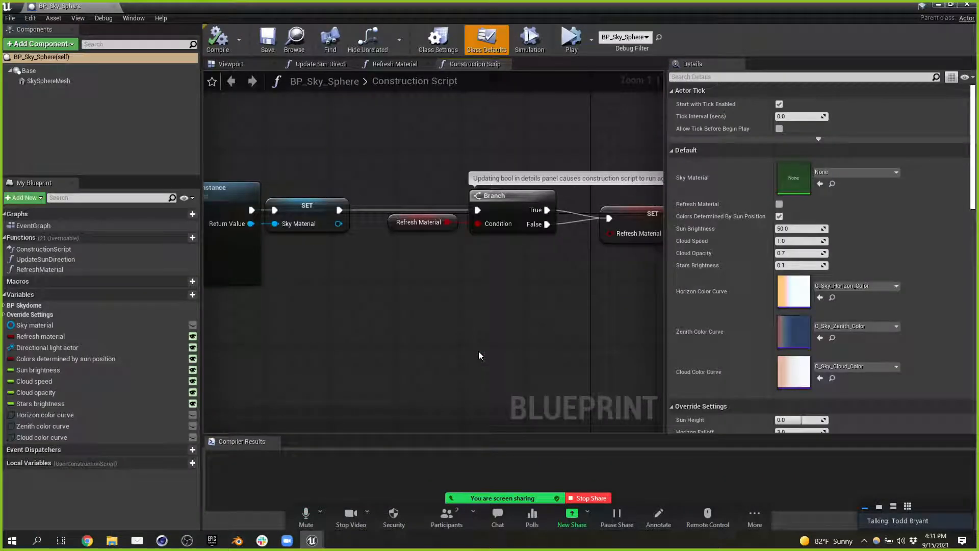
scroll(429, 252, "down", 8)
left_click(401, 63)
scroll(510, 265, "down", 11)
right_click_drag(573, 347, 438, 228)
left_click_drag(95, 11, 319, 77)
left_click(380, 80)
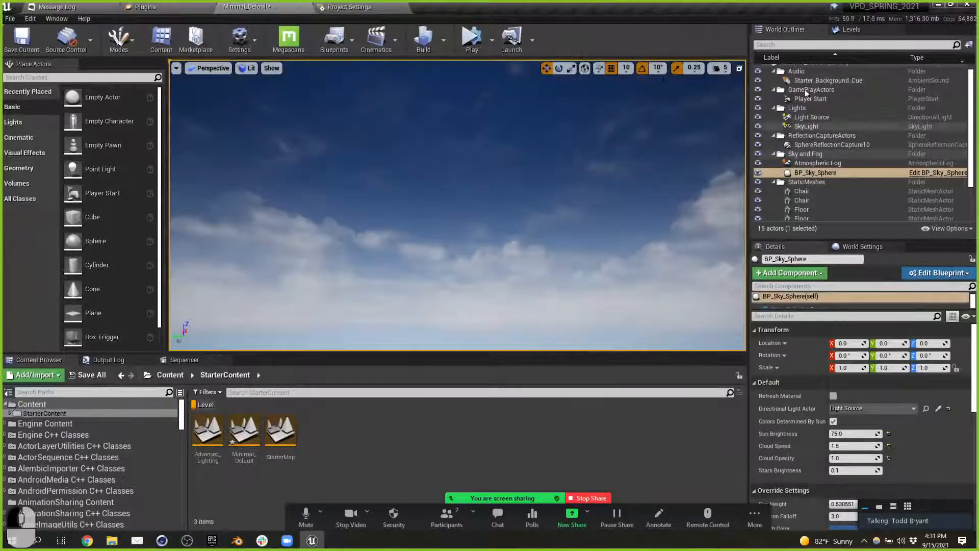
Step: Look at the area around the sky sphere, focus the viewport on the SkyLight actor, and fly in toward the platform
scroll(848, 347, "down", 3)
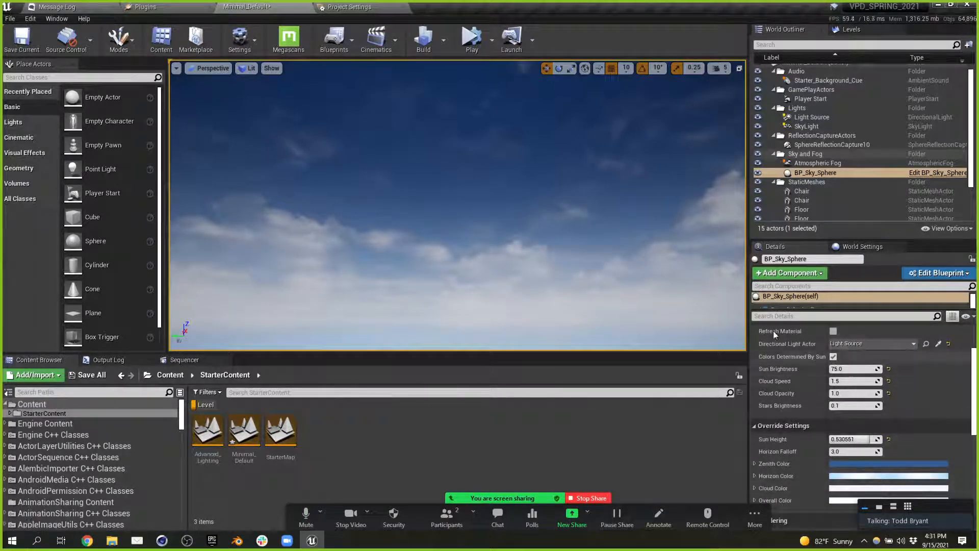
right_click_drag(516, 253, 517, 341)
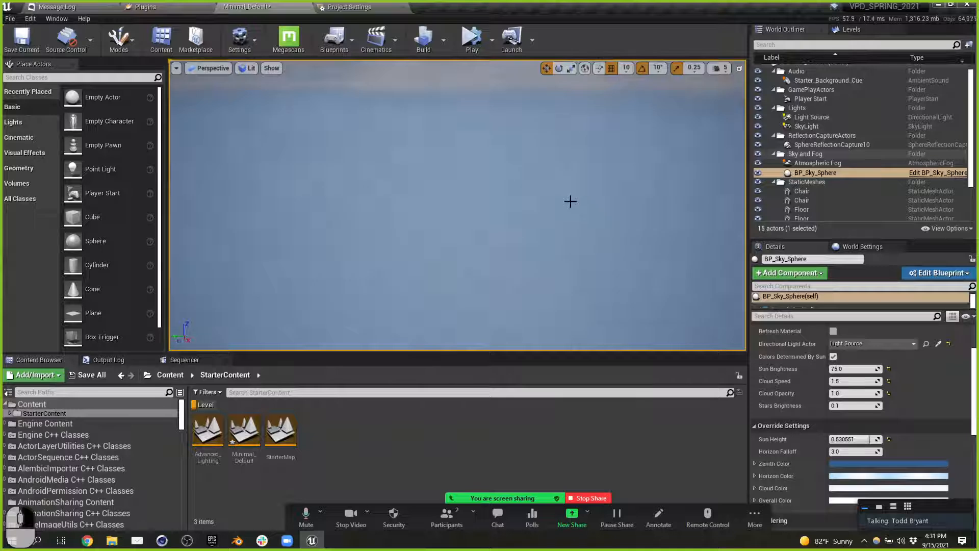
double_click(815, 126)
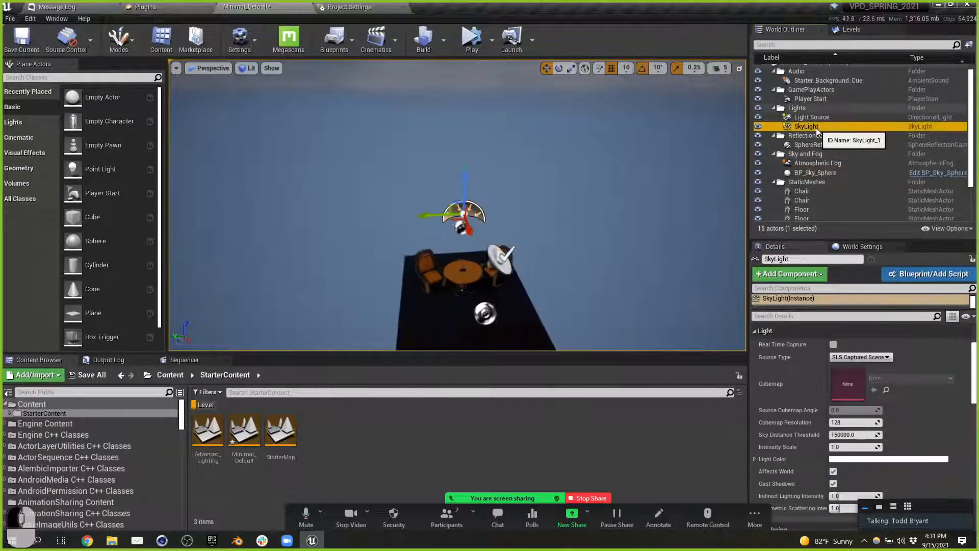
key("w")
right_click_drag(510, 204, 508, 270)
Step: Set the BP_Sky_Sphere's cloud speed to about 16.3 and its cloud opacity to about 1.54, and view the moving clouds
left_click(816, 173)
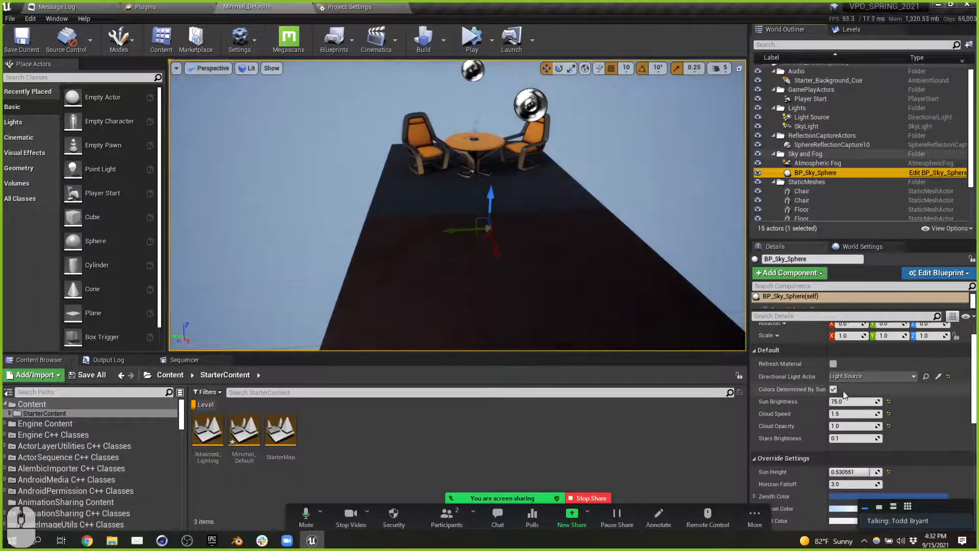
right_click_drag(561, 214, 554, 127)
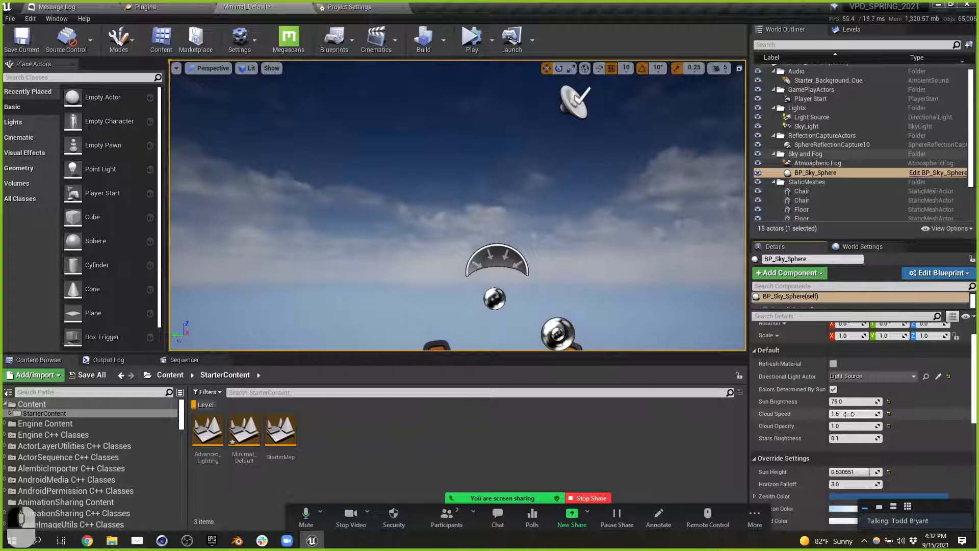
left_click_drag(848, 413, 913, 414)
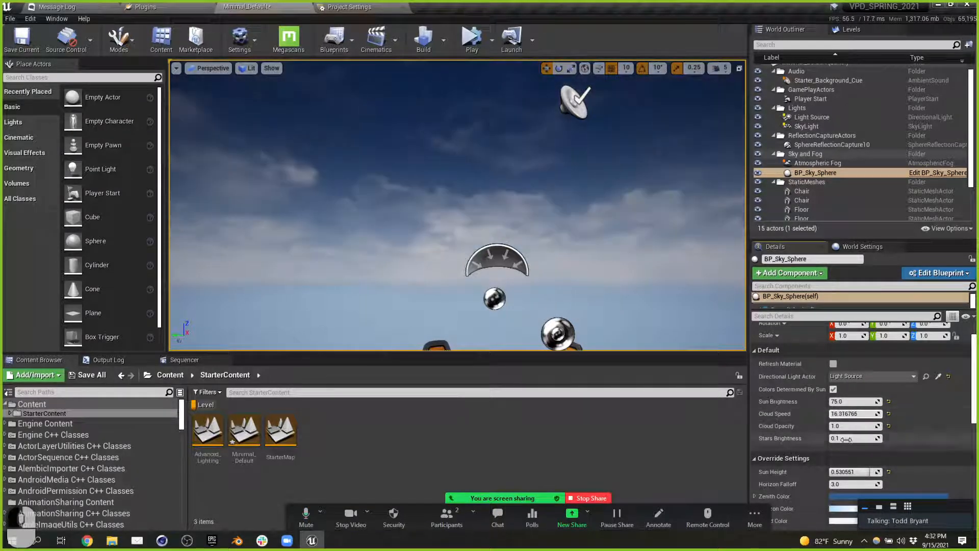
left_click_drag(836, 426, 856, 426)
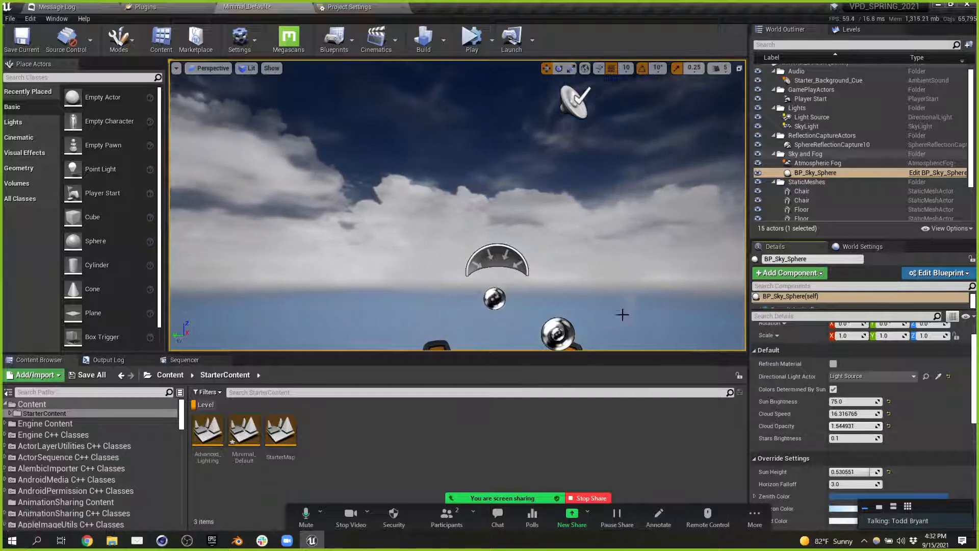
right_click_drag(594, 218, 594, 255)
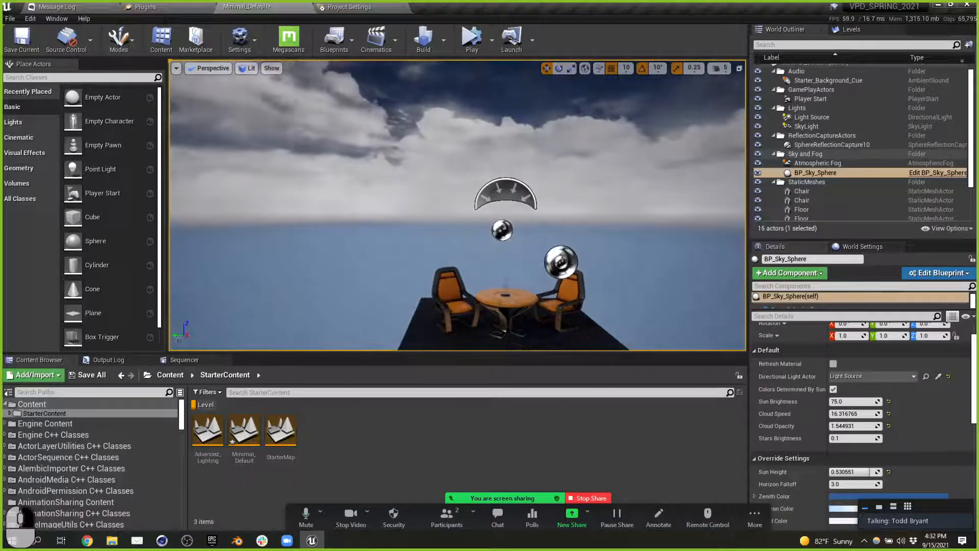
right_click_drag(590, 212, 589, 260)
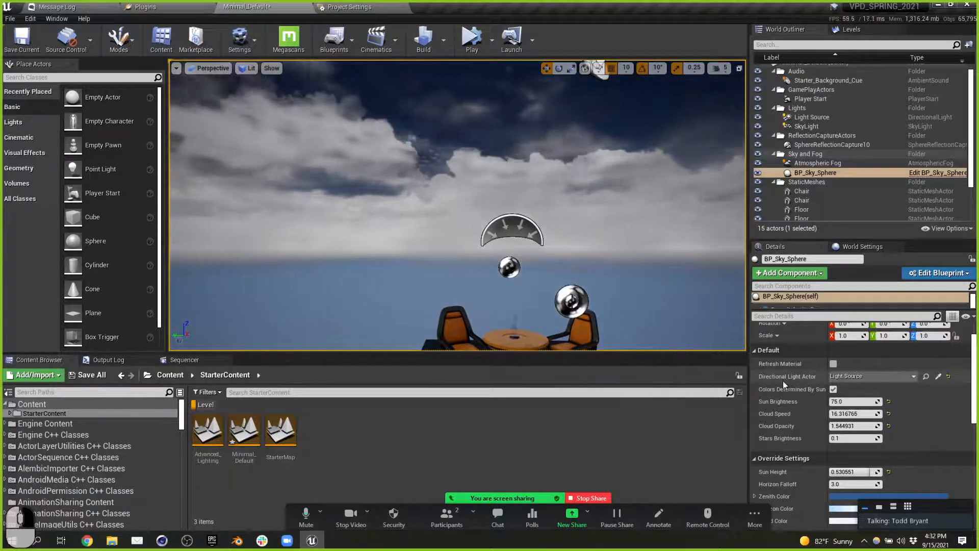
Step: Select the Light Source assigned as the sky sphere's directional light actor and bring it into view beside the platform
mouse_move(777, 383)
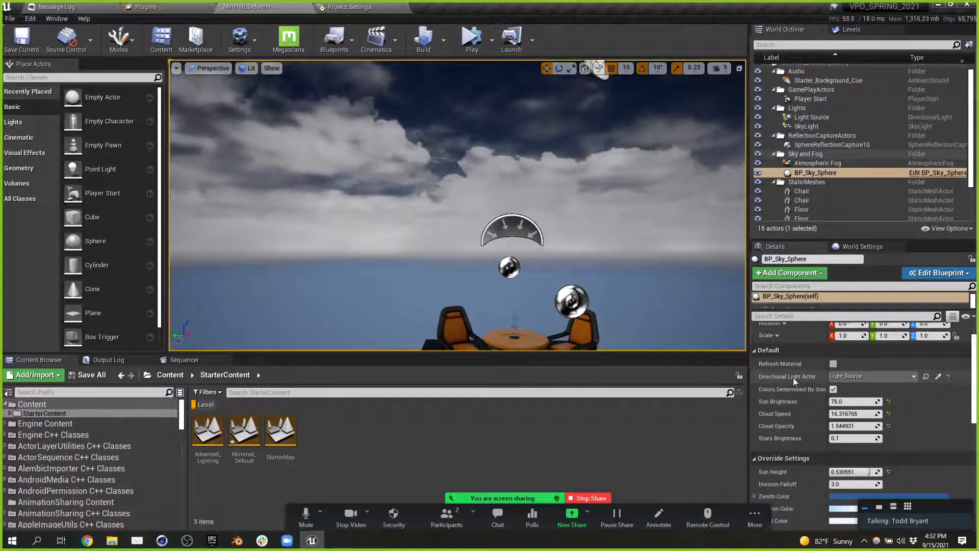
left_click(926, 376)
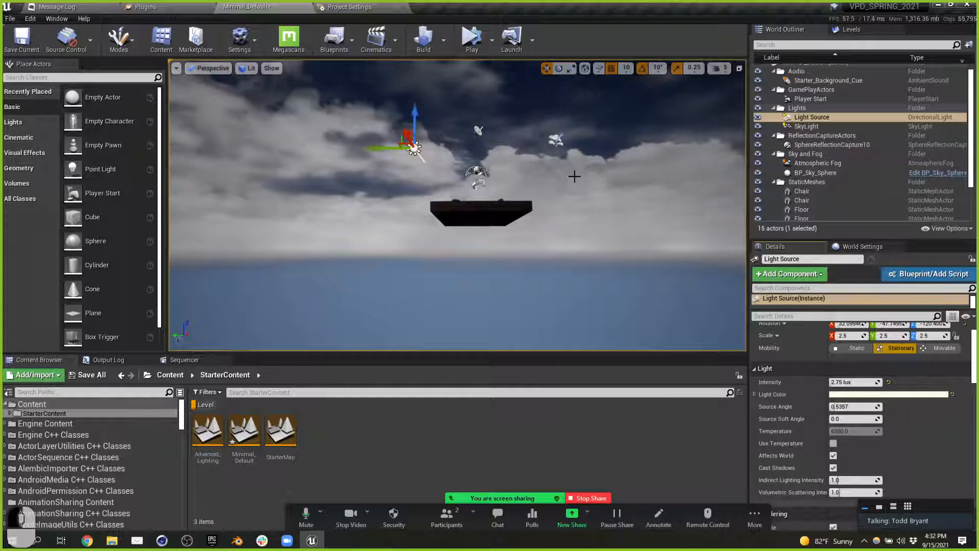
right_click_drag(463, 197, 433, 169)
key("w")
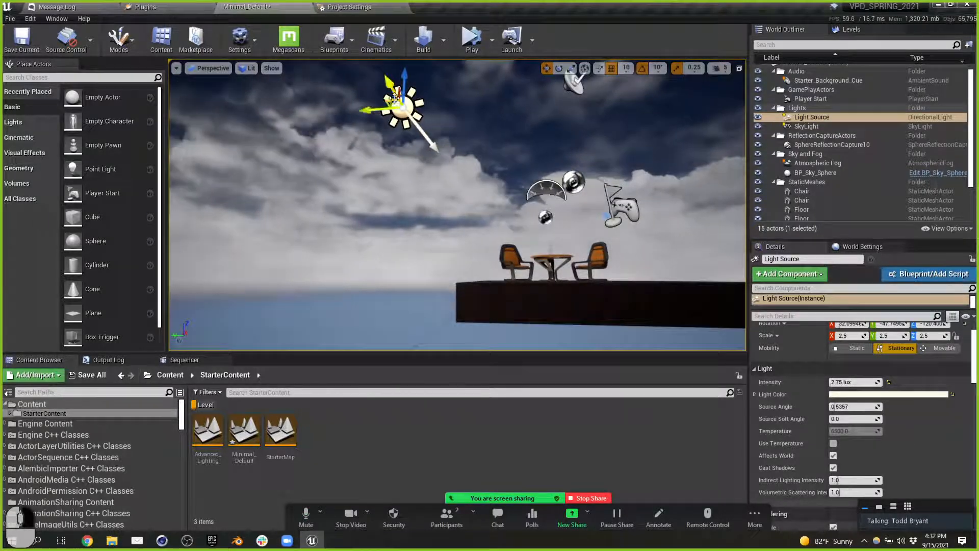
key("w")
right_click_drag(457, 182, 412, 234)
key("e")
key("s")
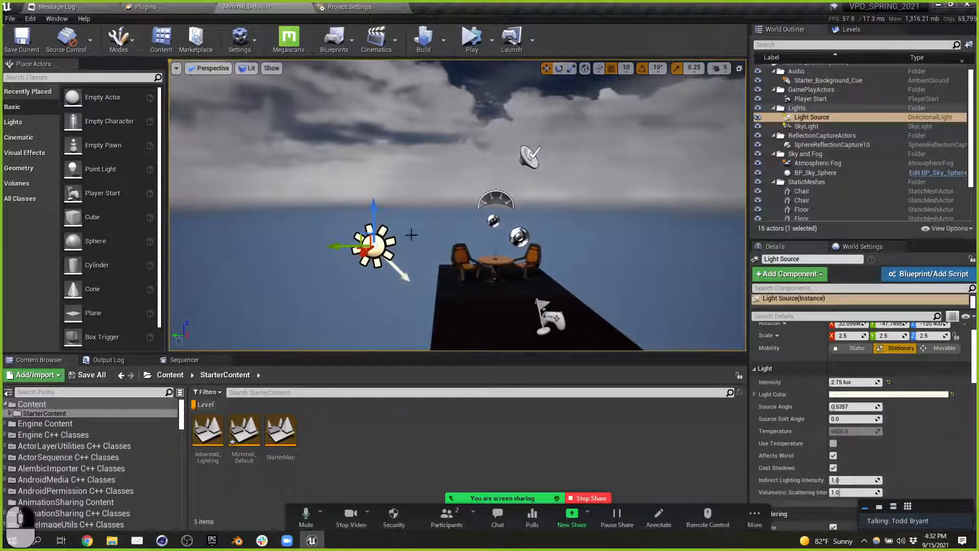
Step: Rotate the Light Source around several axes until its direction arrow points upward, away from the ground
left_click(559, 68)
left_click_drag(416, 249, 439, 254)
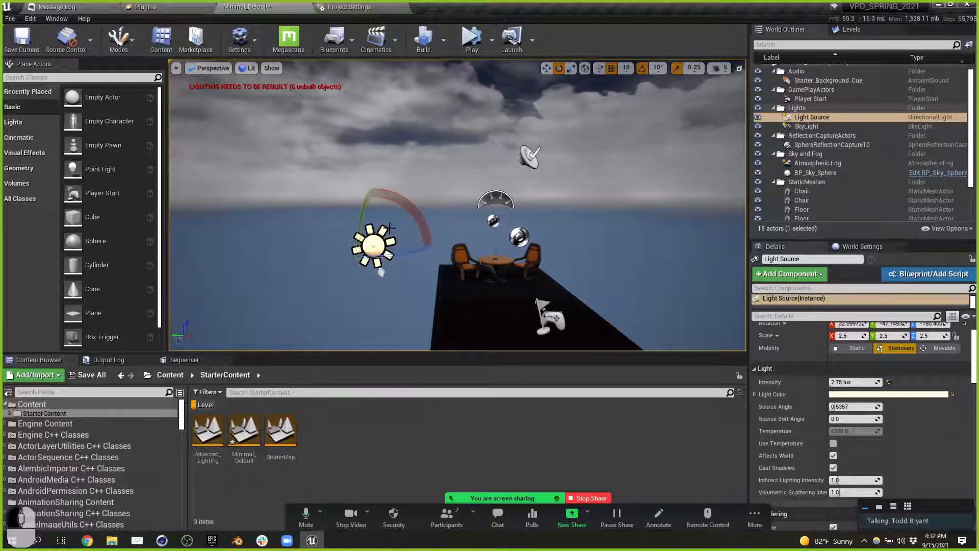
left_click_drag(412, 212, 390, 197)
left_click_drag(316, 267, 362, 185)
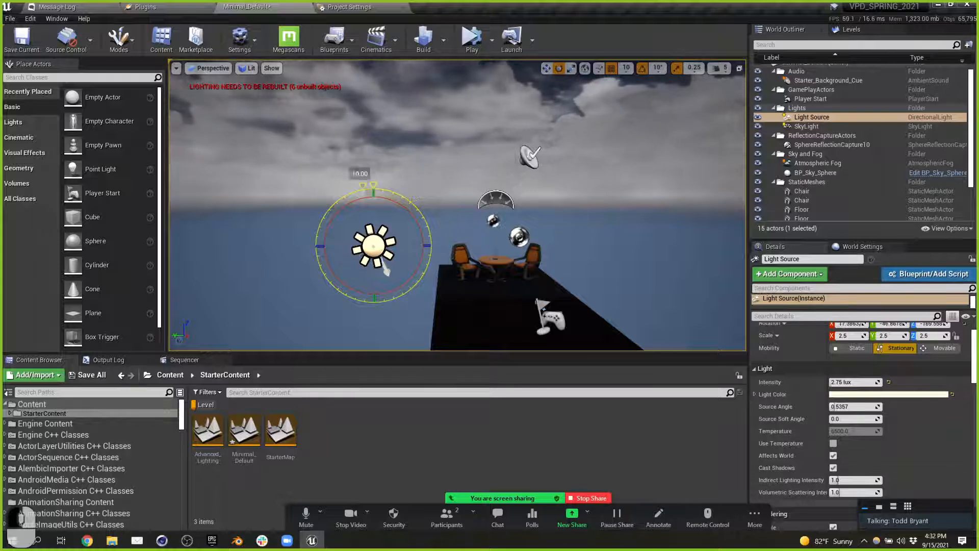
right_click_drag(362, 185, 564, 117)
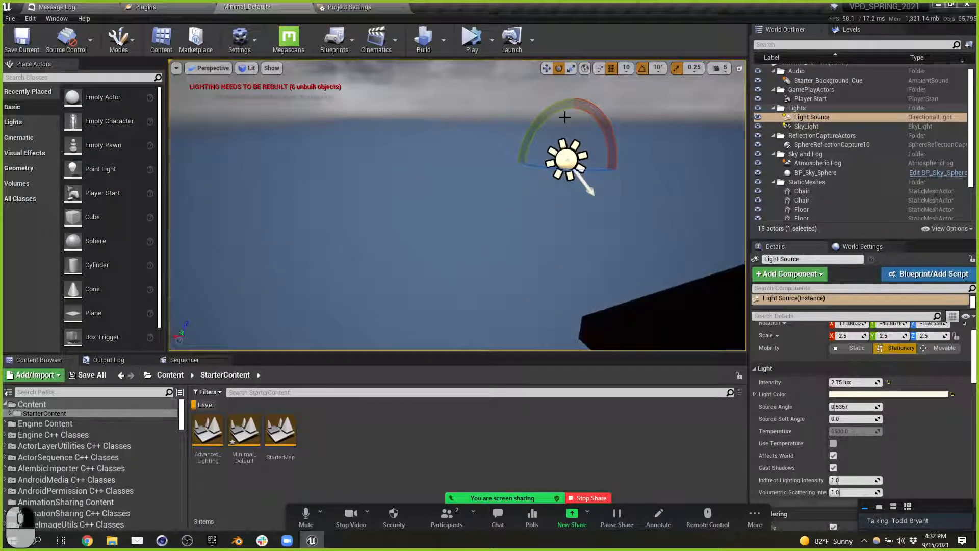
left_click_drag(553, 110, 519, 193)
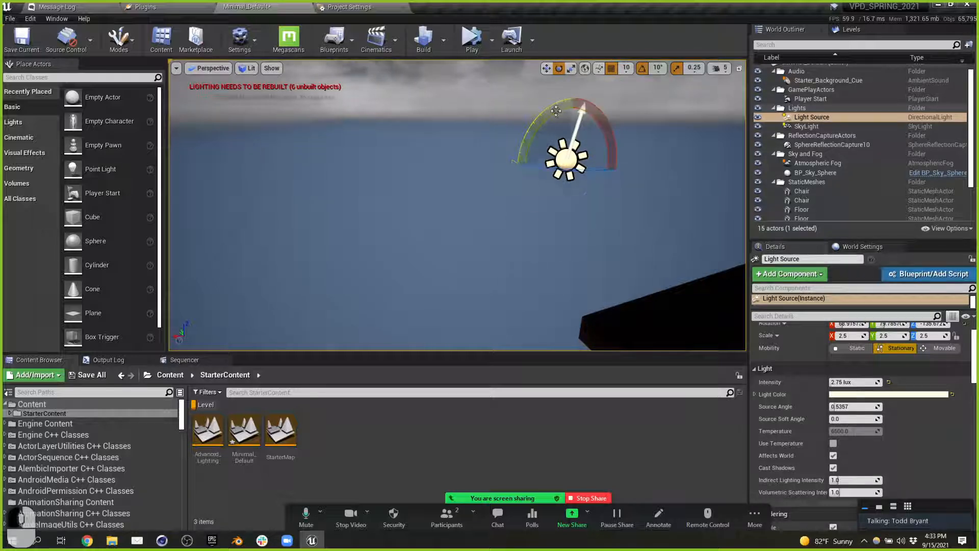
Step: Return to an overview of the platform and refresh the BP_Sky_Sphere's material to match the rotated light
key("a")
mouse_move(623, 116)
right_mouse_down()
mouse_move(739, 113)
mouse_move(624, 100)
right_mouse_up()
key("w")
key("w")
right_click_drag(461, 153, 510, 170)
key("s")
key("q")
key("e")
left_click(822, 174)
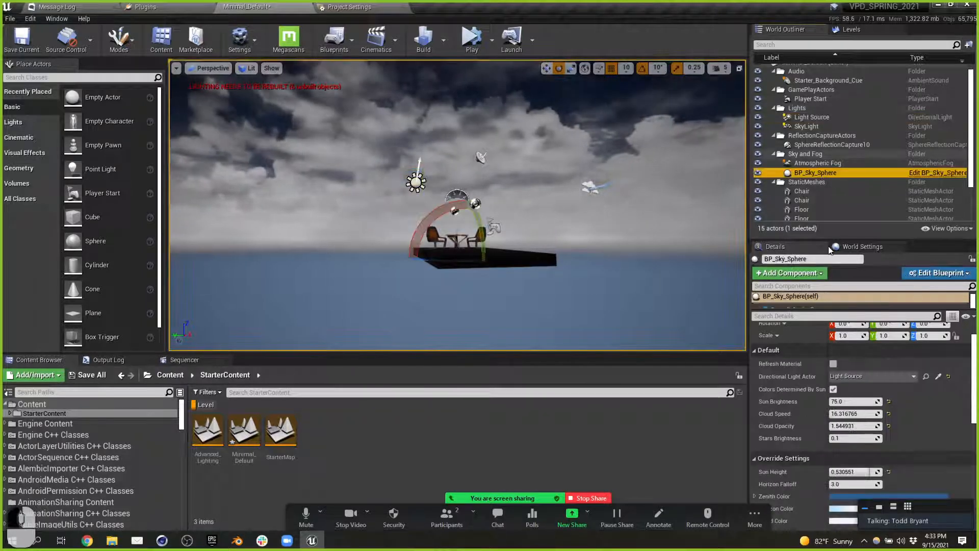
left_click(832, 365)
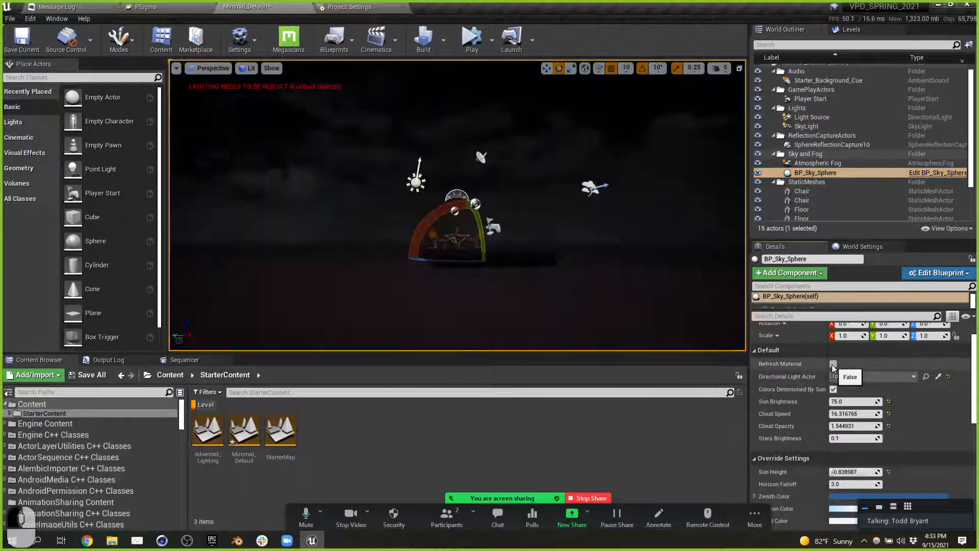
Step: Set the sky sphere's stars brightness to about 4.5 while viewing the night sky
right_click_drag(551, 235, 555, 138)
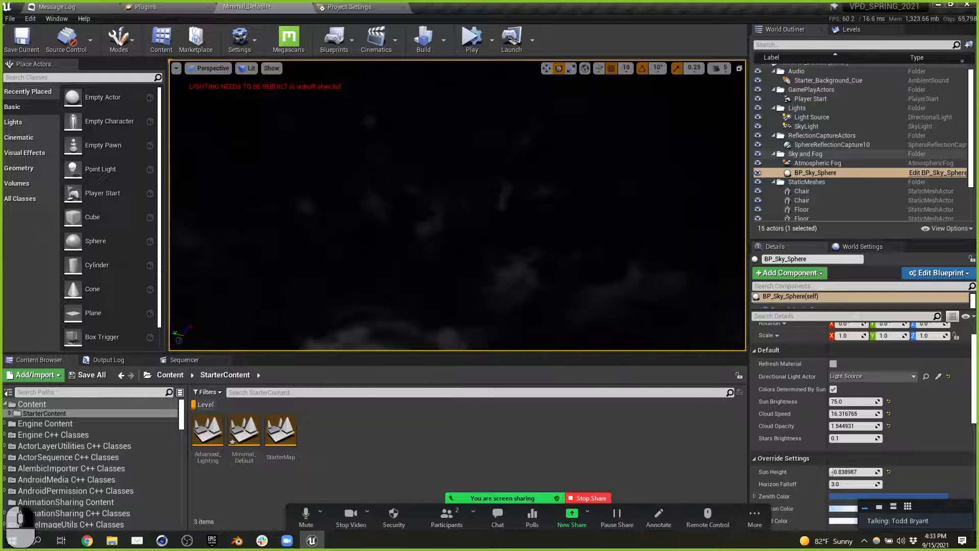
left_click_drag(848, 438, 913, 438)
right_click_drag(596, 209, 597, 290)
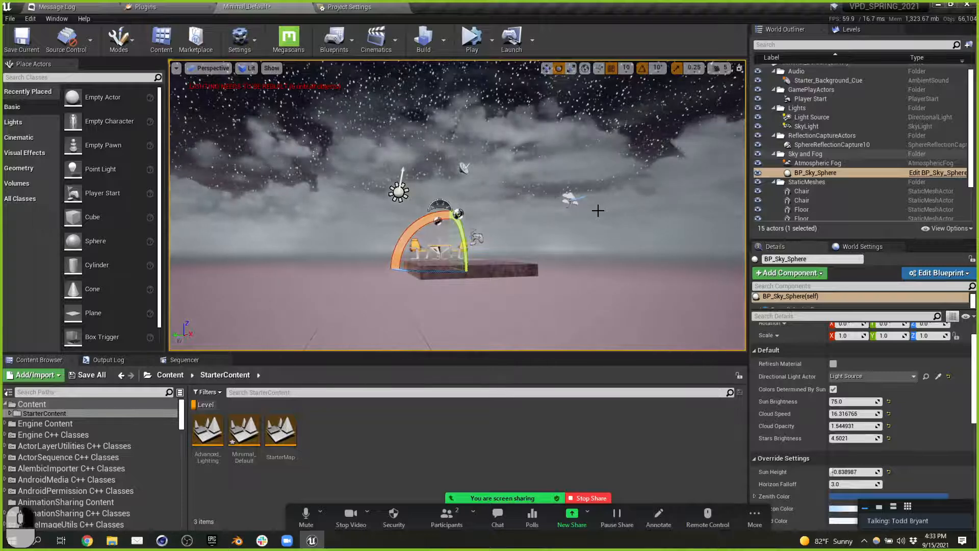
Step: Select the Atmospheric Fog actor to view its atmosphere and sun settings
scroll(624, 236, "up", 8)
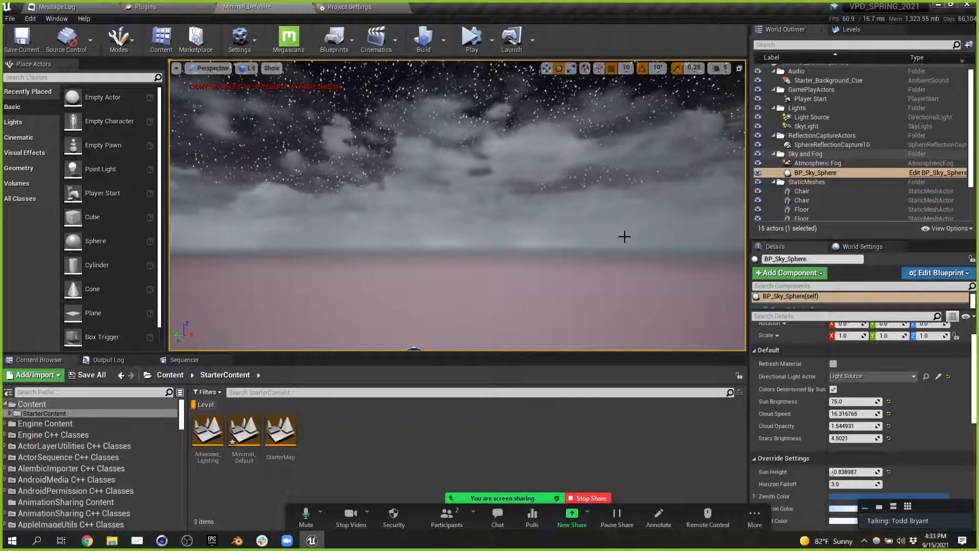
left_click(816, 163)
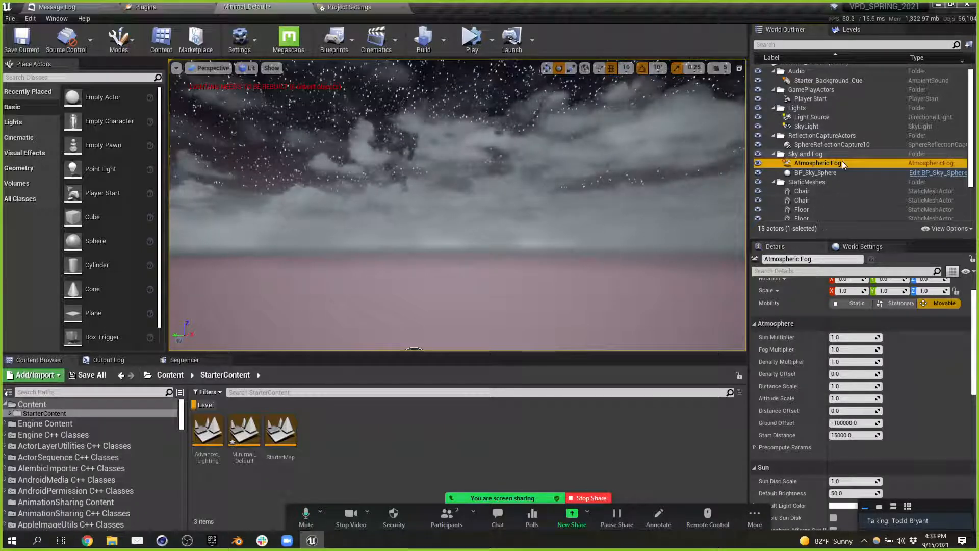
scroll(842, 161, "up", 1)
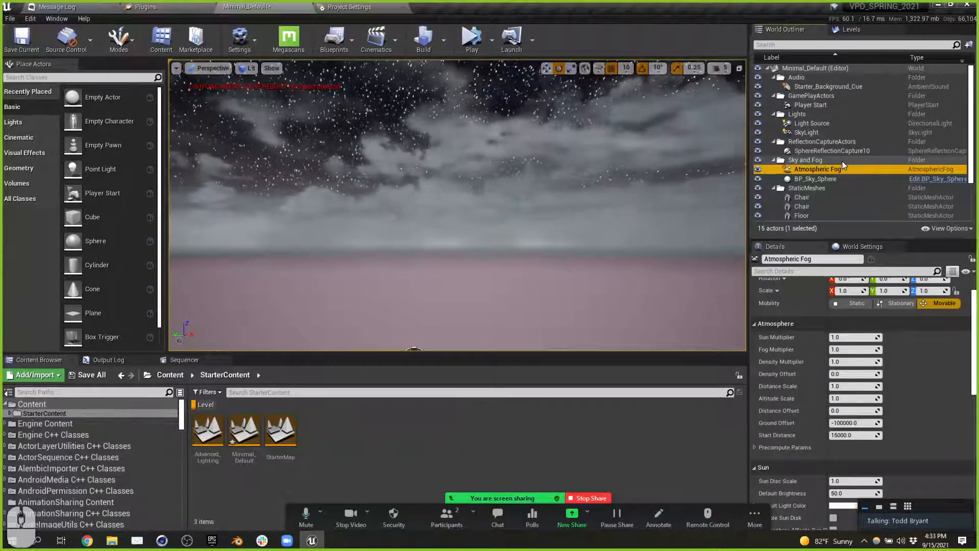
Step: Delete both Floor meshes and one of the two Chair meshes from the level
right_click_drag(418, 248, 439, 243)
left_click(439, 242)
left_click(418, 204, "ctrl")
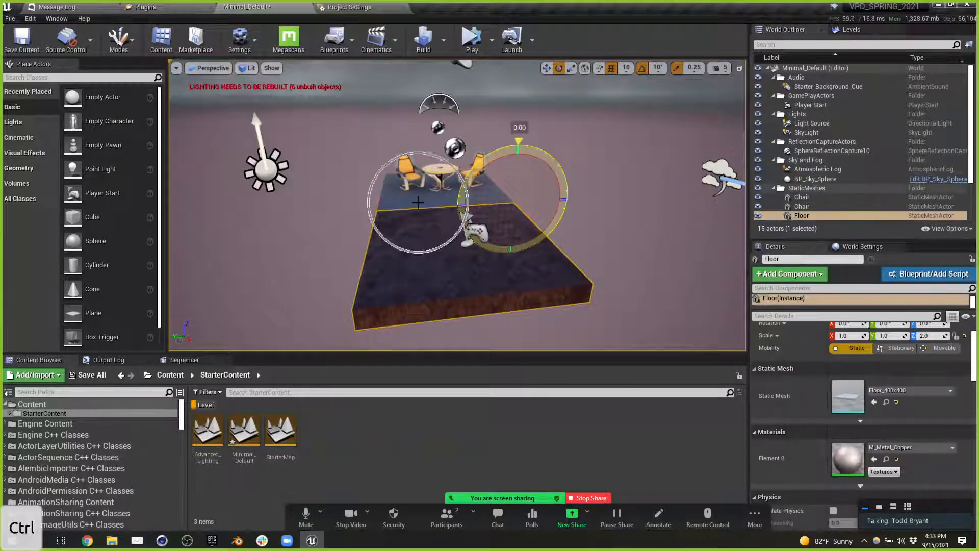
key("Delete")
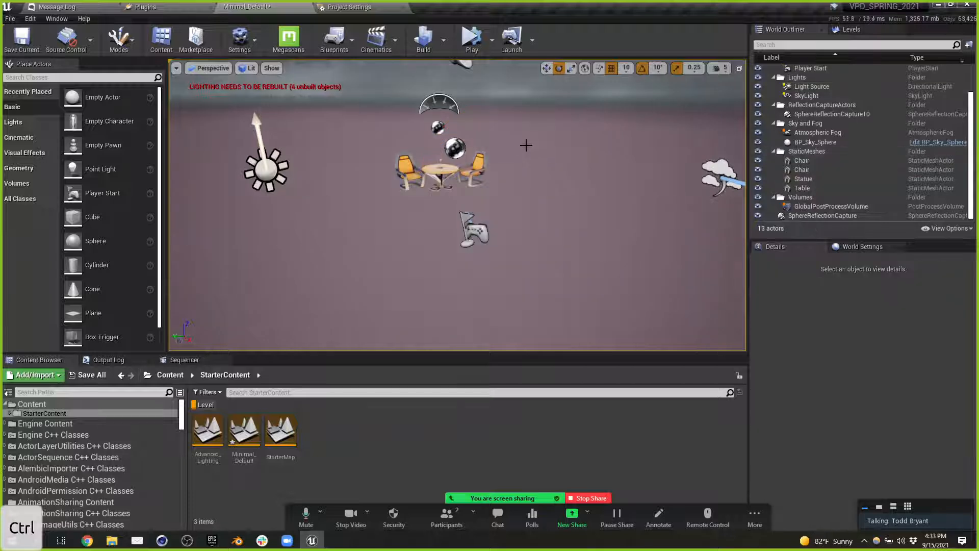
left_click(479, 164)
left_click_drag(479, 164, 674, 68)
right_click_drag(634, 205, 700, 205)
key("Delete")
left_click(501, 149)
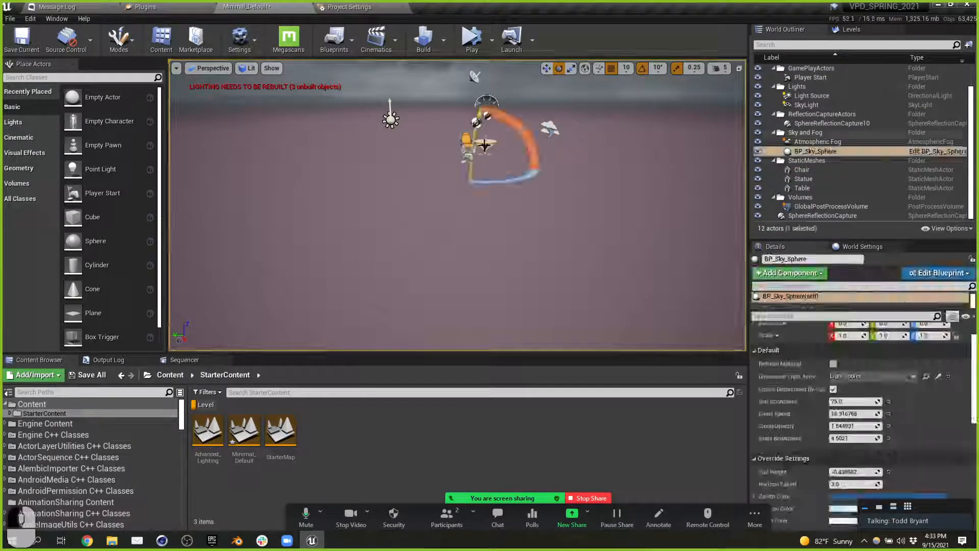
key("Delete")
left_click(470, 142)
key("Delete")
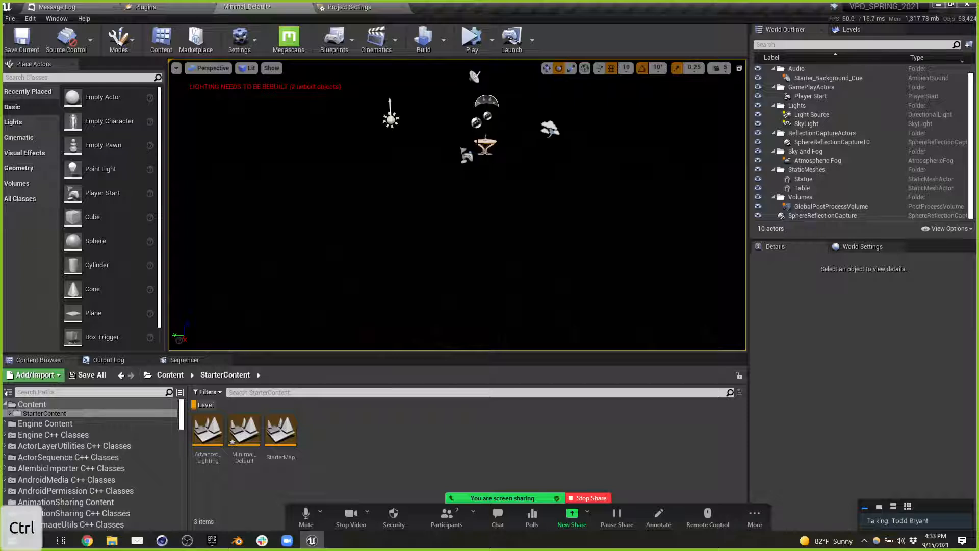
key("ctrl+z")
key("ctrl+z")
Step: Delete the remaining Chair, the Table and the Statue so no static meshes are left in the level
right_click_drag(538, 207, 538, 275)
left_click(430, 238)
key("Delete")
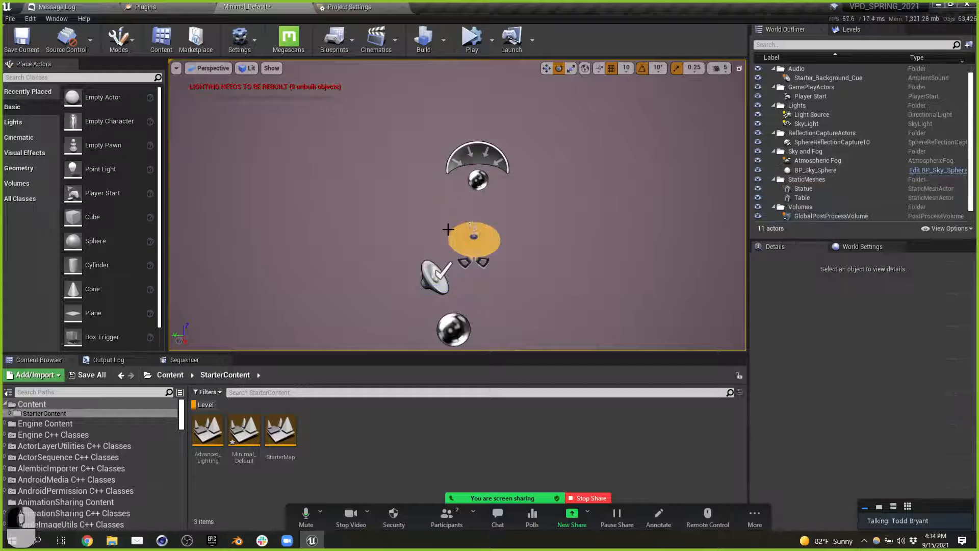
left_click(482, 231)
key("Delete")
scroll(467, 260, "up", 5)
scroll(593, 258, "down", 4)
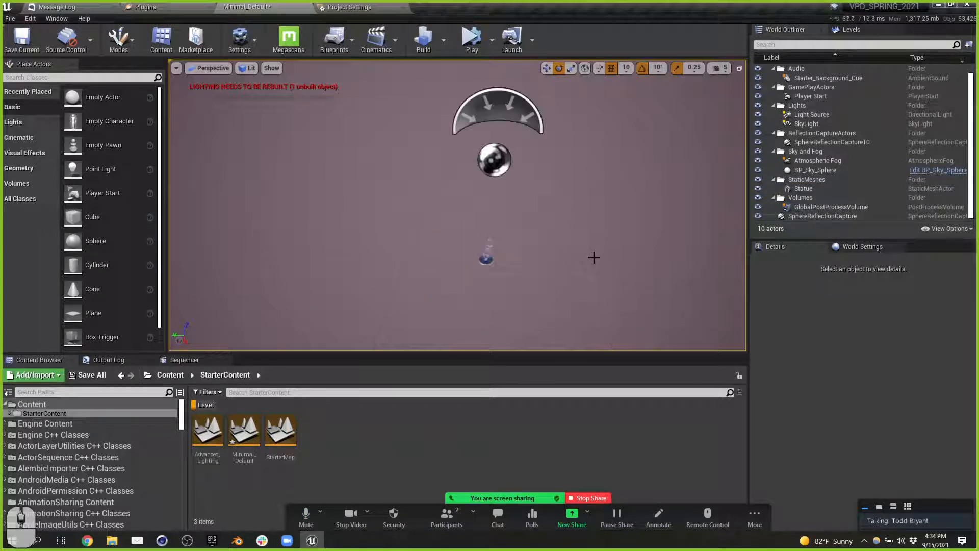
left_click(483, 253)
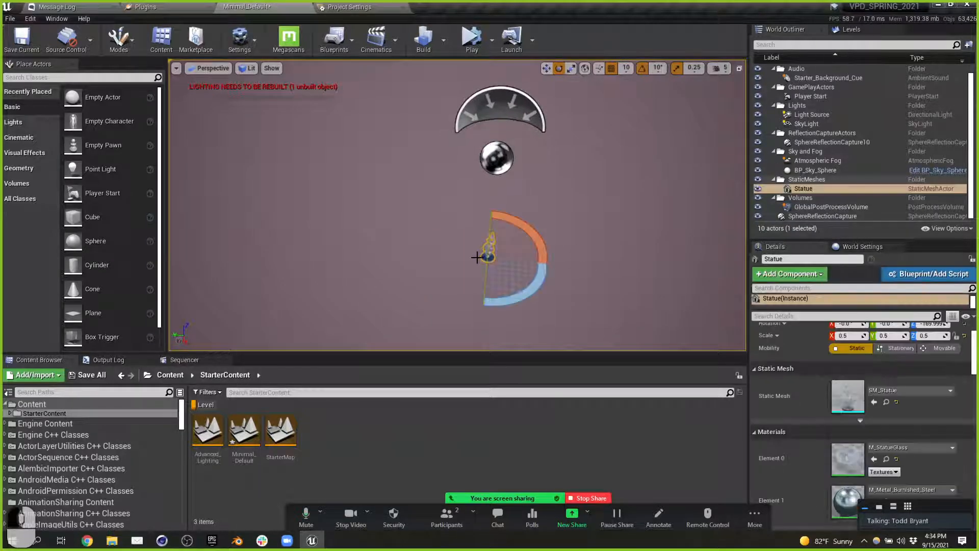
key("Delete")
Step: Select the Light Source in the emptied level and rotate it so its arrow tilts diagonally upward
right_click_drag(522, 262, 544, 278)
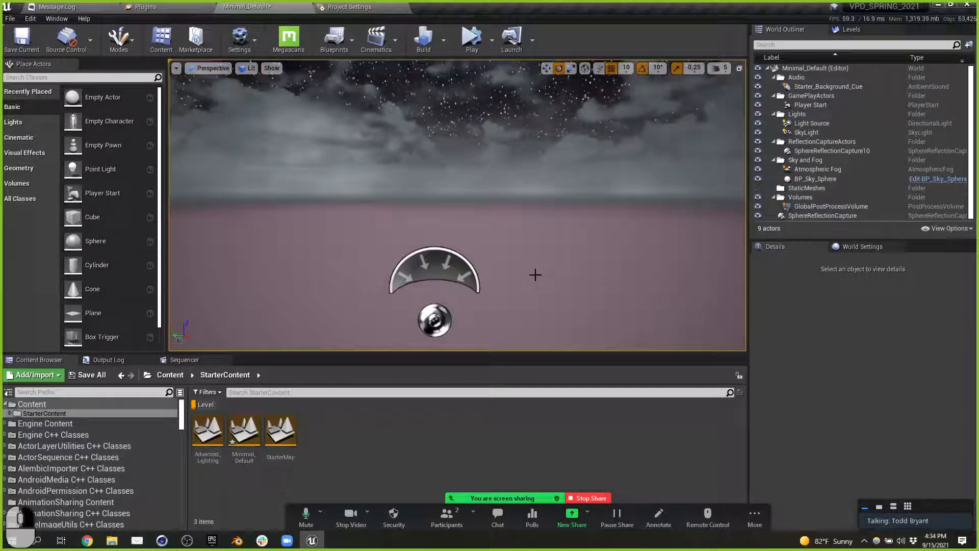
scroll(531, 279, "down", 6)
right_click_drag(536, 226, 551, 203)
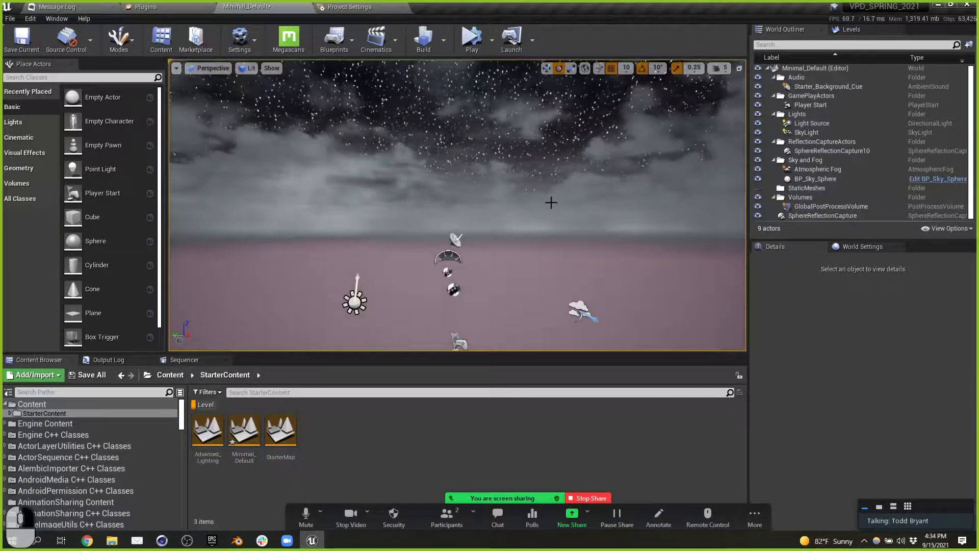
right_click_drag(317, 262, 300, 261)
key("d")
right_click_drag(453, 255, 449, 275)
key("w")
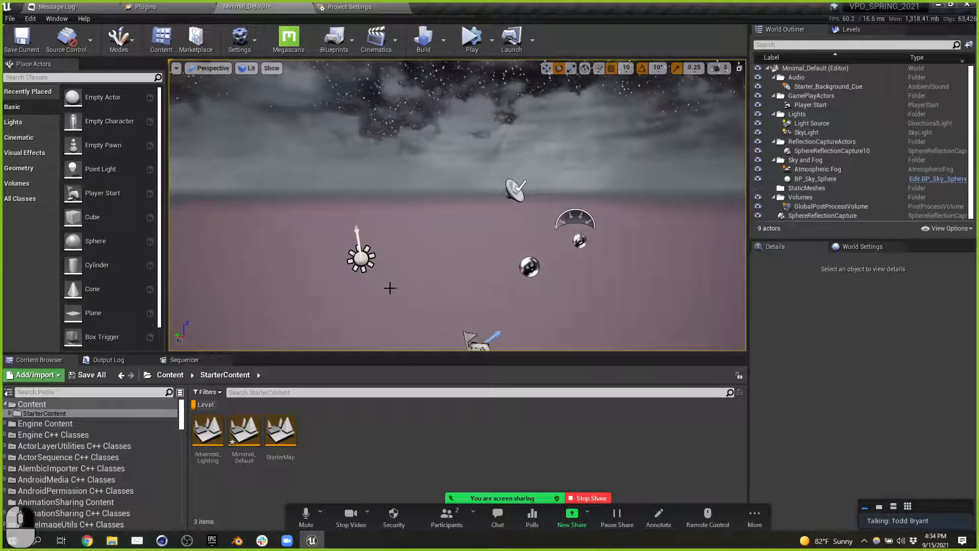
left_click(361, 258)
left_click_drag(328, 227, 352, 205)
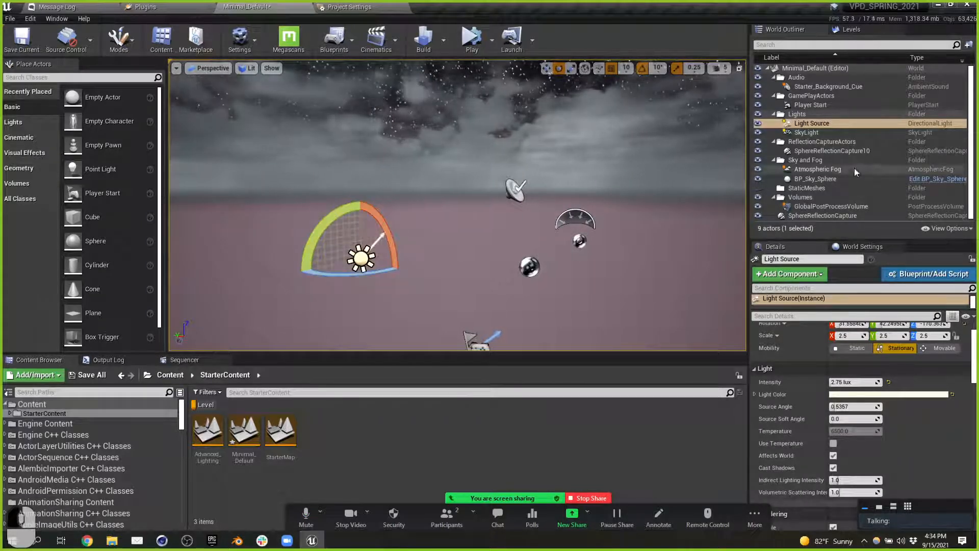
Step: Refresh the material of BP_Sky_Sphere so the sky matches the rotated light, and look over the horizon
left_click(816, 179)
left_click(833, 364)
right_click_drag(643, 304, 665, 301)
key("s")
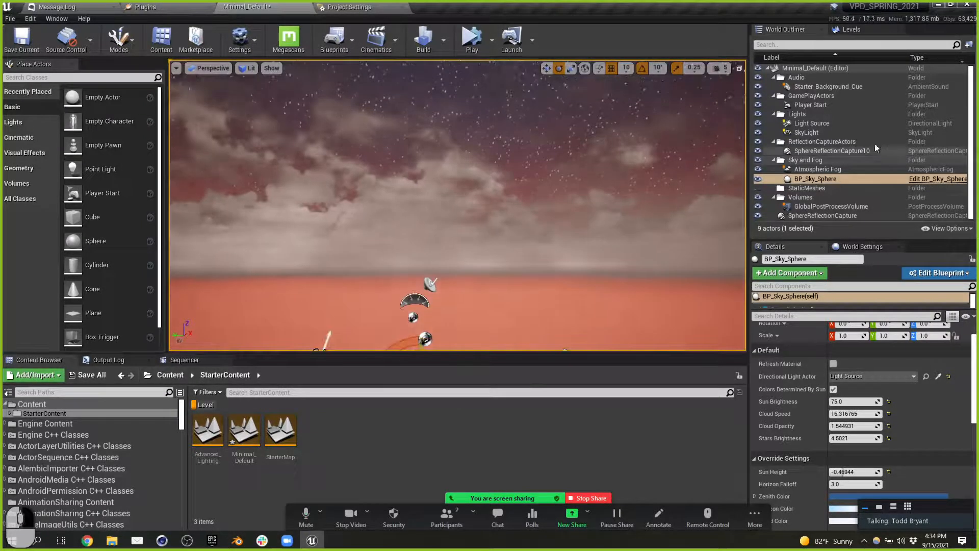
Step: Set the GlobalPostProcessVolume's exposure Min Brightness and Max Brightness both to 1.0
left_click(840, 206)
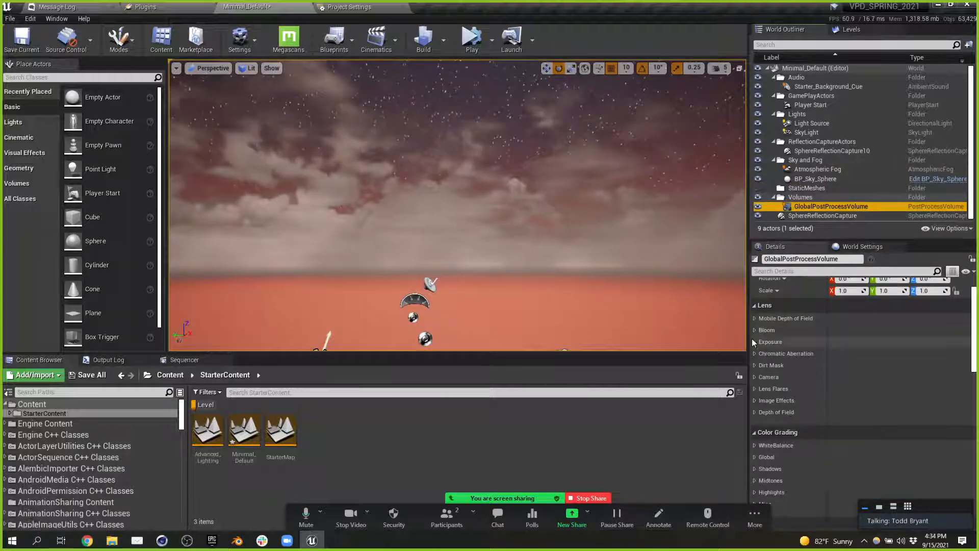
left_click(755, 341)
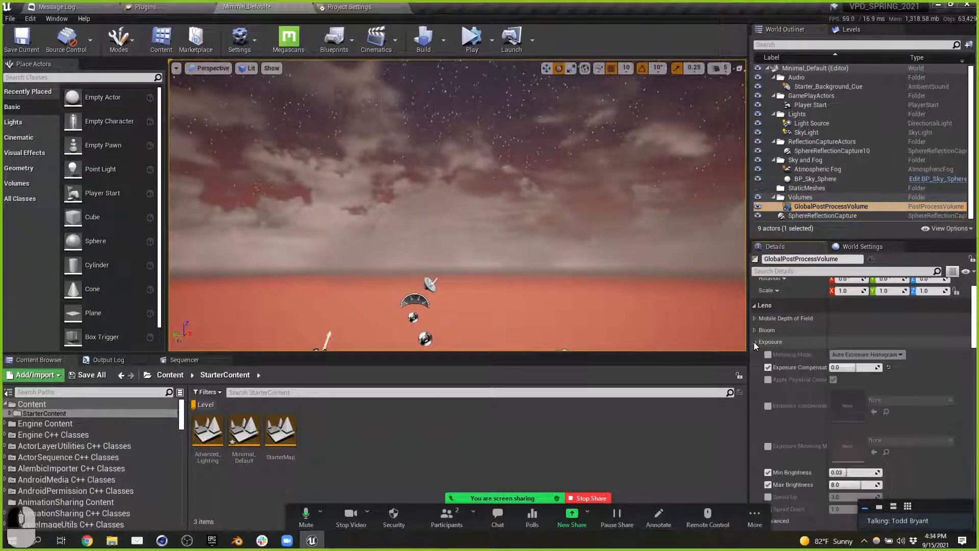
scroll(841, 329, "down", 3)
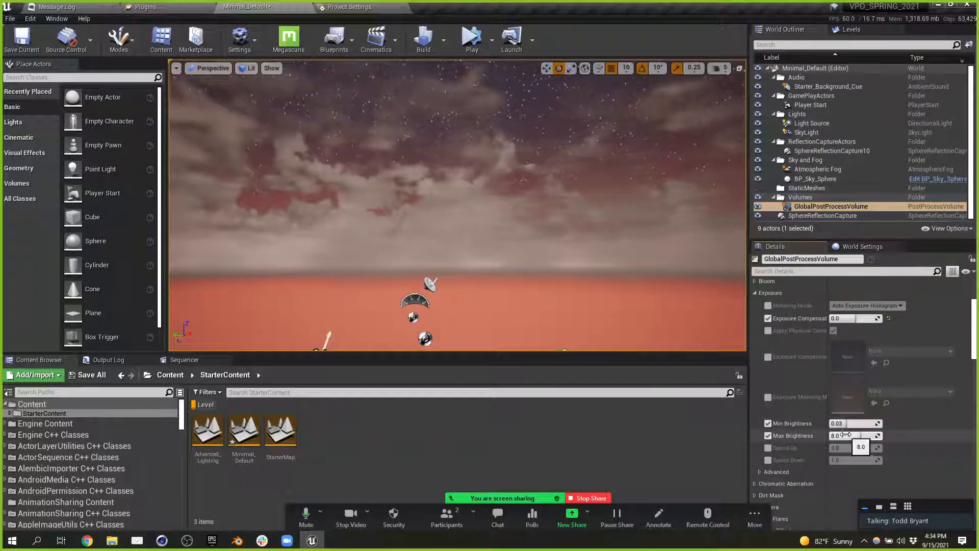
left_click(842, 423)
type("1")
key("Tab")
key("Tab")
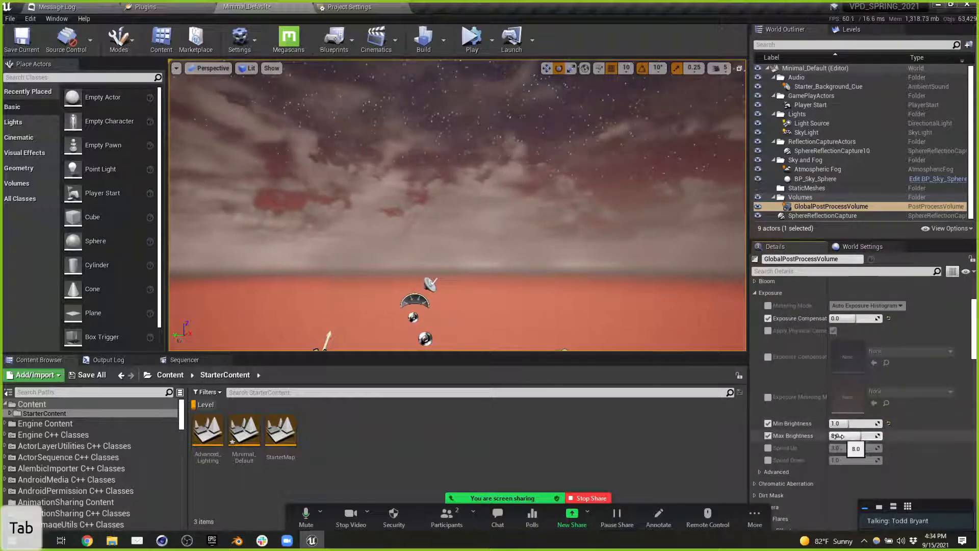
type("1")
key("Tab")
right_click_drag(642, 338, 608, 332)
right_click_drag(540, 286, 541, 314)
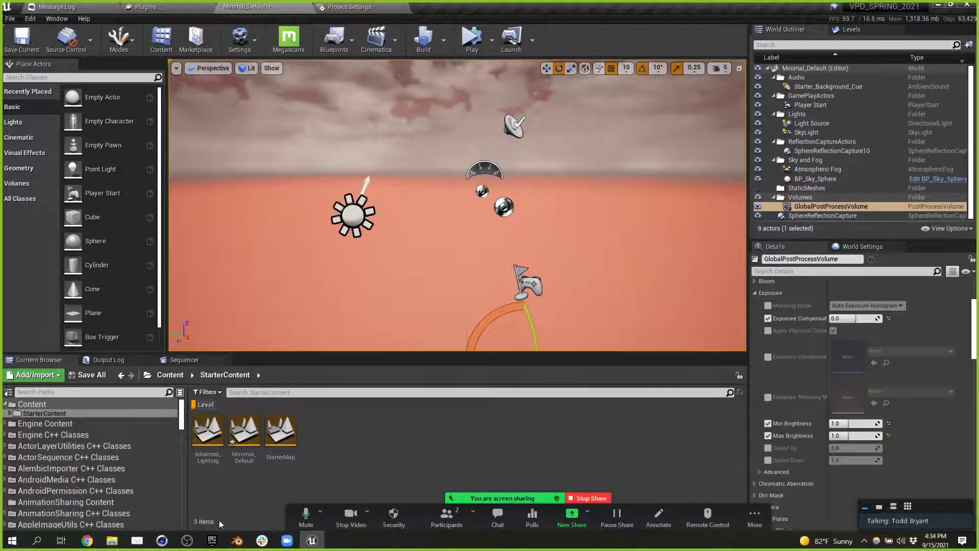
Step: Switch to the browser, review the Week 2 readings in the Virtual Production Development Fall 2021 document, and return to Unreal
left_click(88, 541)
left_click(180, 27)
scroll(275, 291, "down", 5)
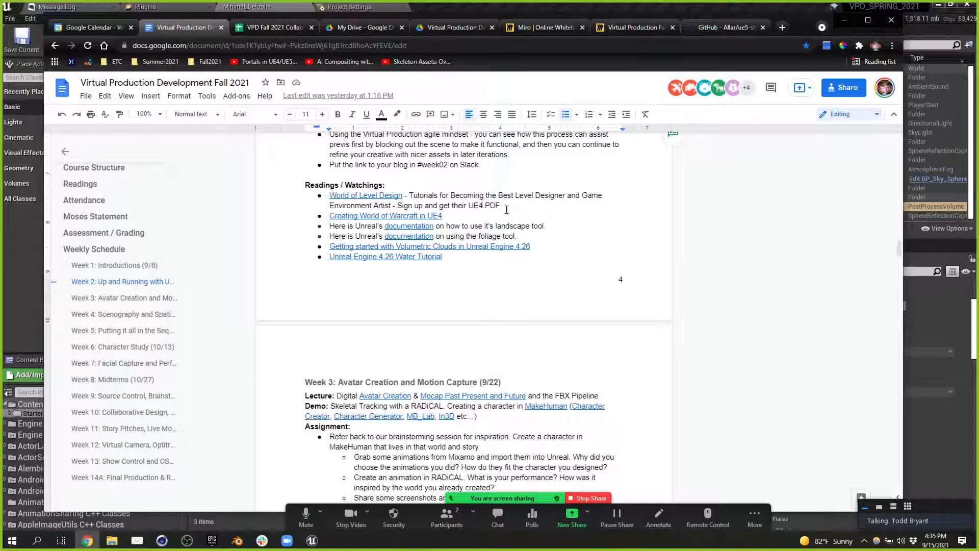
left_click(17, 242)
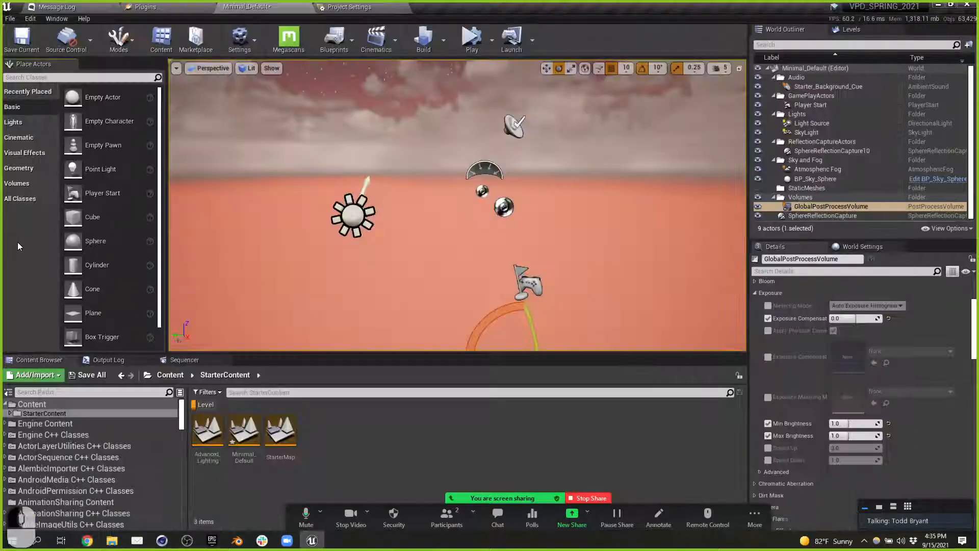
Step: Switch the editor to Landscape mode and examine the new landscape's preview grid from several viewpoints
left_click(131, 44)
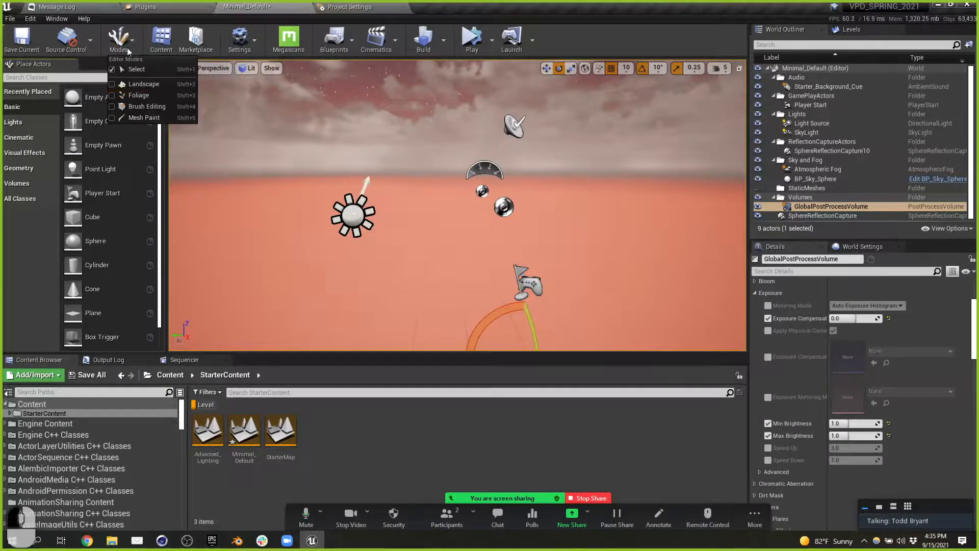
left_click(147, 88)
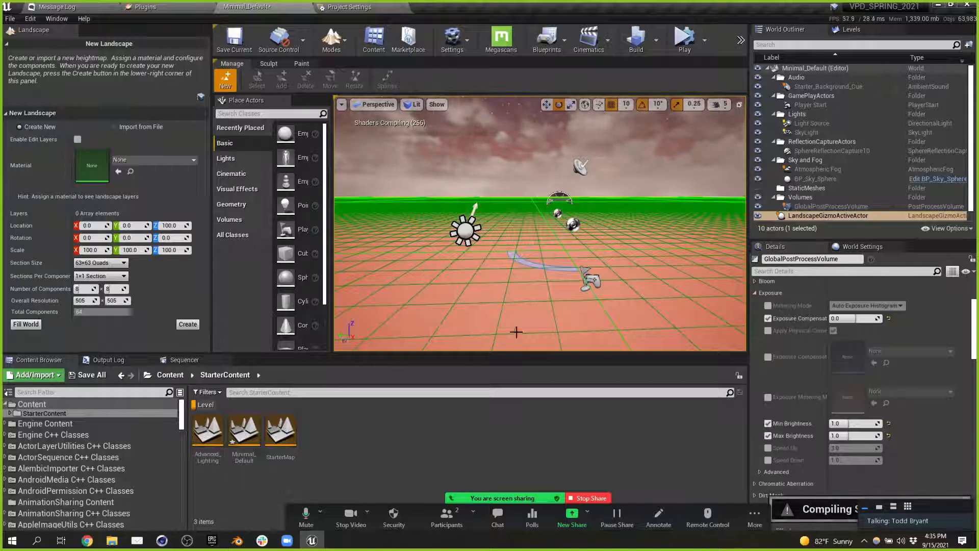
right_click_drag(499, 334, 560, 313)
key("d")
key("e")
key("w")
key("a")
key("s")
key("q")
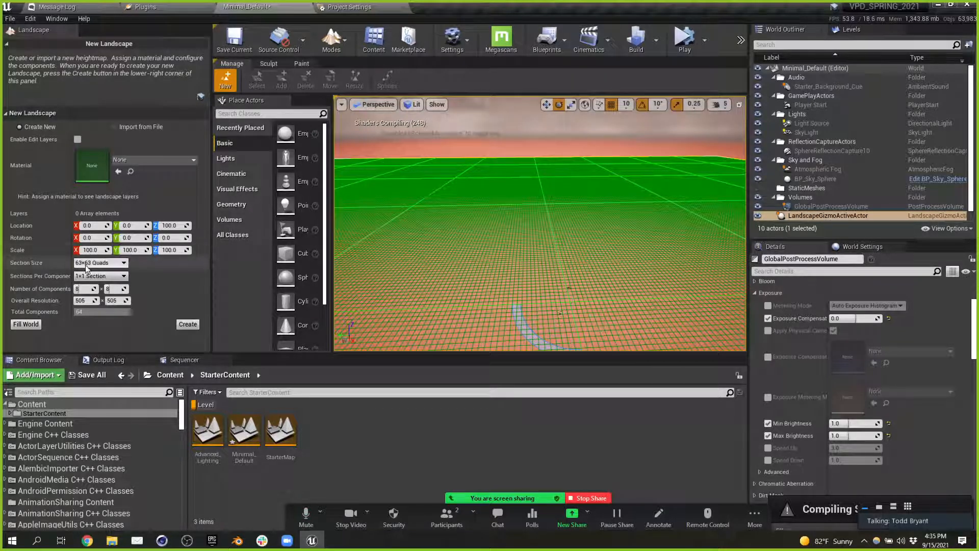
Step: Try a section size of 31×31 Quads with 1×1 Section per component for the new landscape
left_click(113, 263)
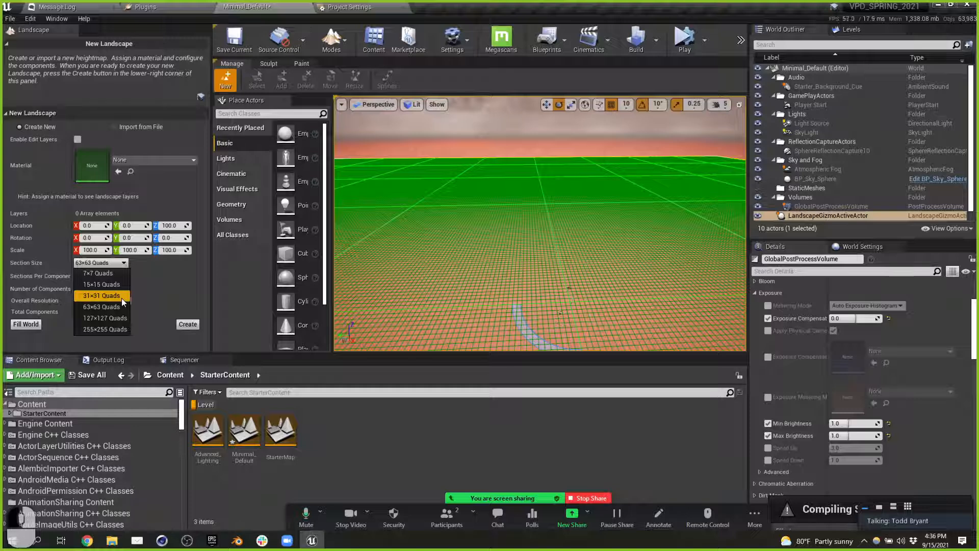
left_click(121, 295)
left_click(107, 276)
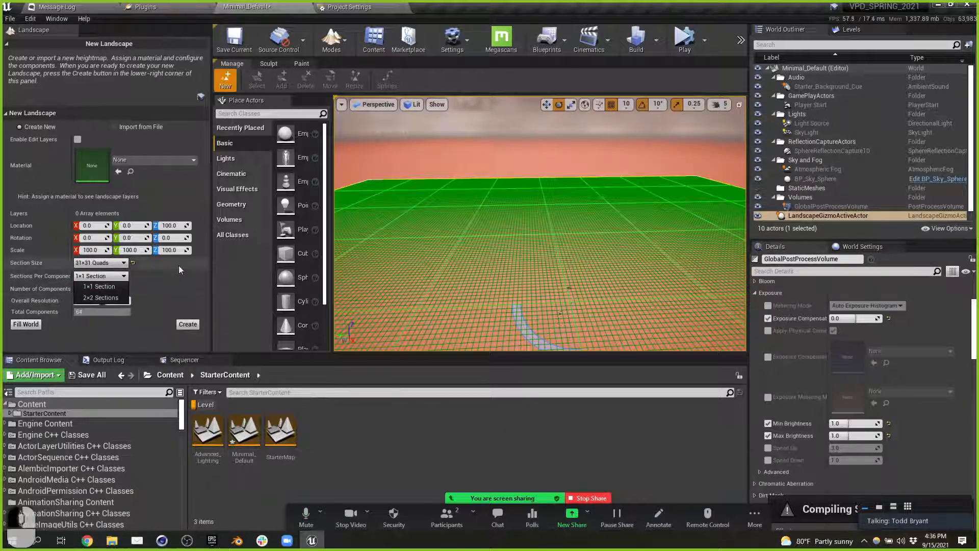
left_click(98, 286)
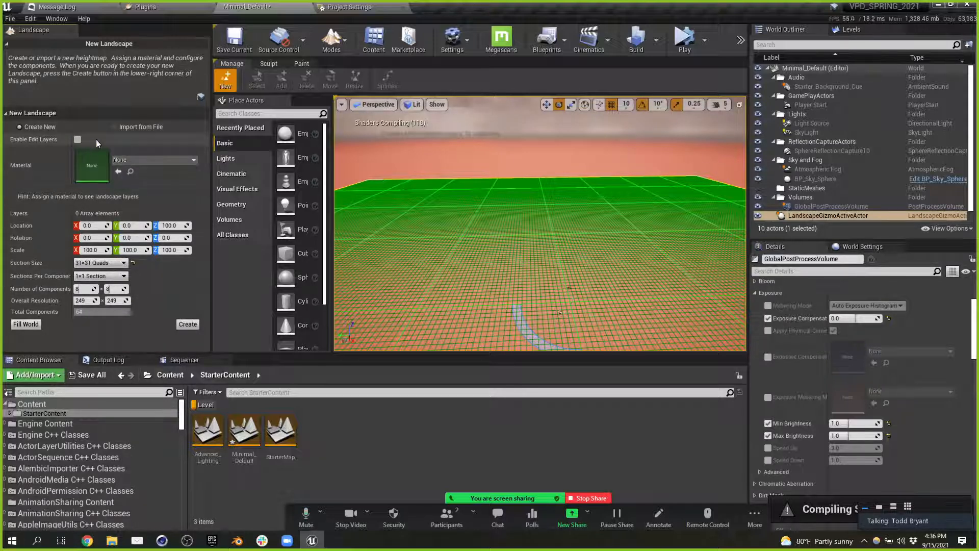
Step: Compare the Import from File option with Create New, then create the new landscape with a section size of 63×63 Quads
left_click(141, 128)
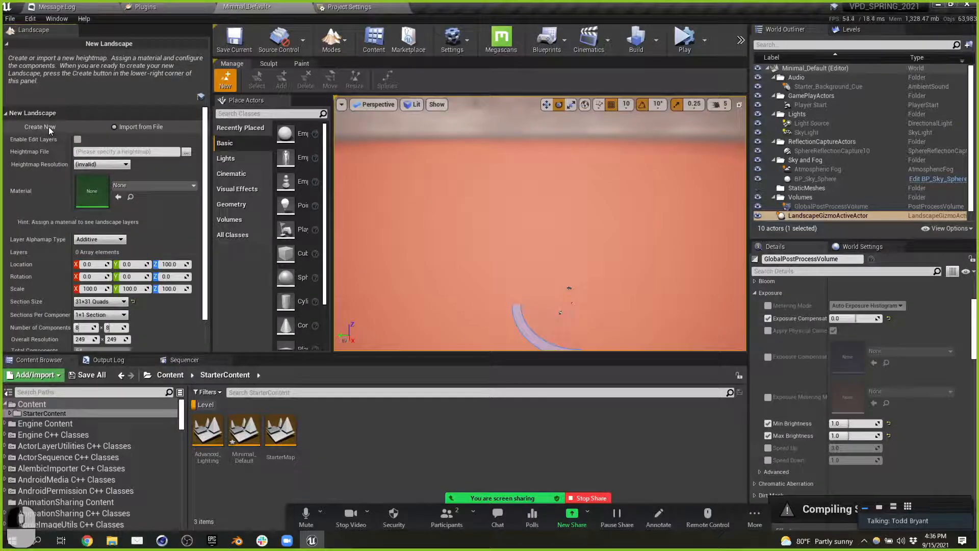
left_click(48, 127)
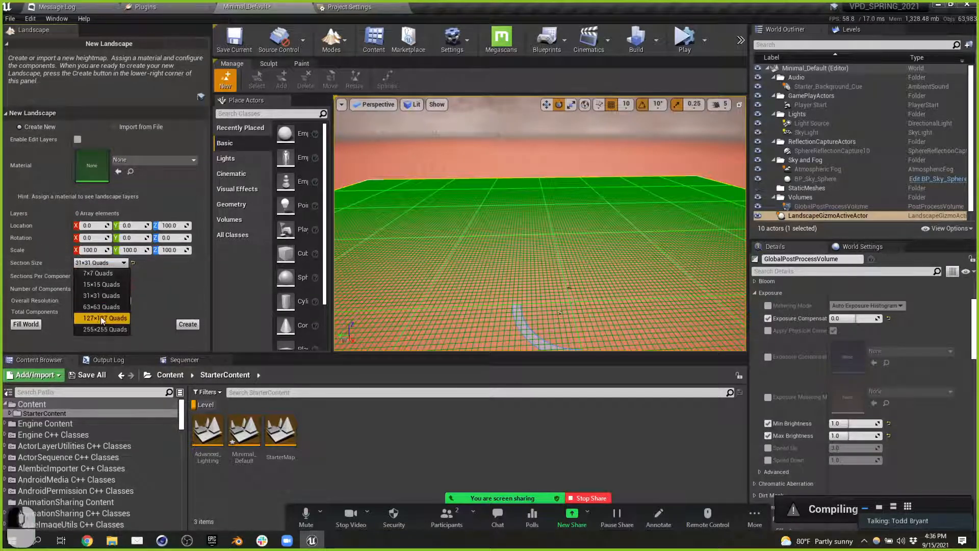
left_click(102, 306)
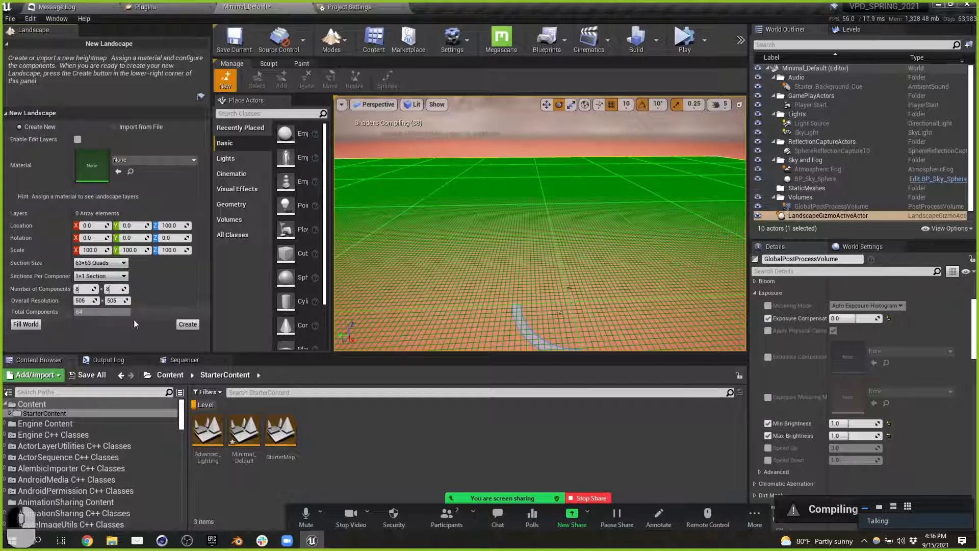
left_click(188, 324)
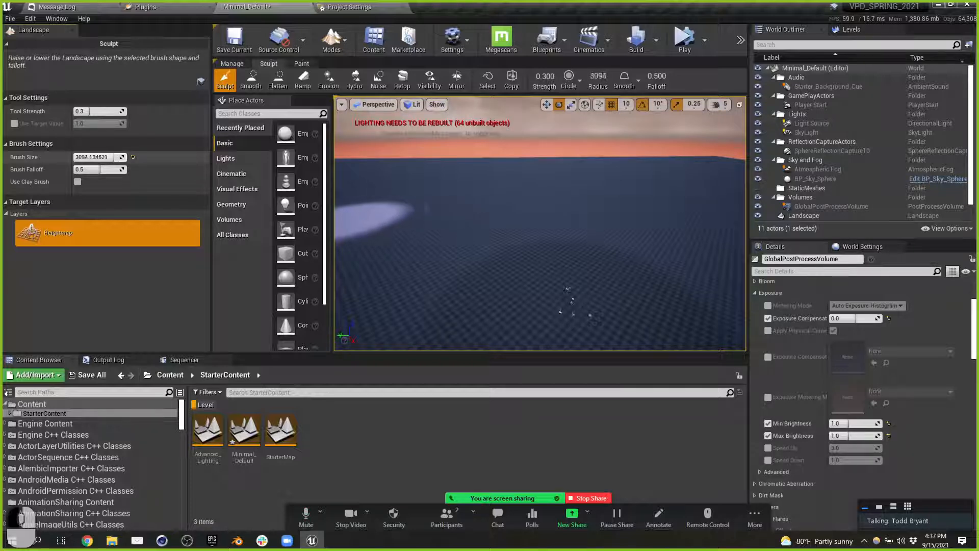
Step: Sculpt a series of hills around the flat landscape with a brush size of about 4077 and strength 0.3
mouse_move(432, 196)
left_mouse_down()
mouse_move(623, 157)
mouse_move(651, 193)
mouse_move(517, 178)
left_mouse_up()
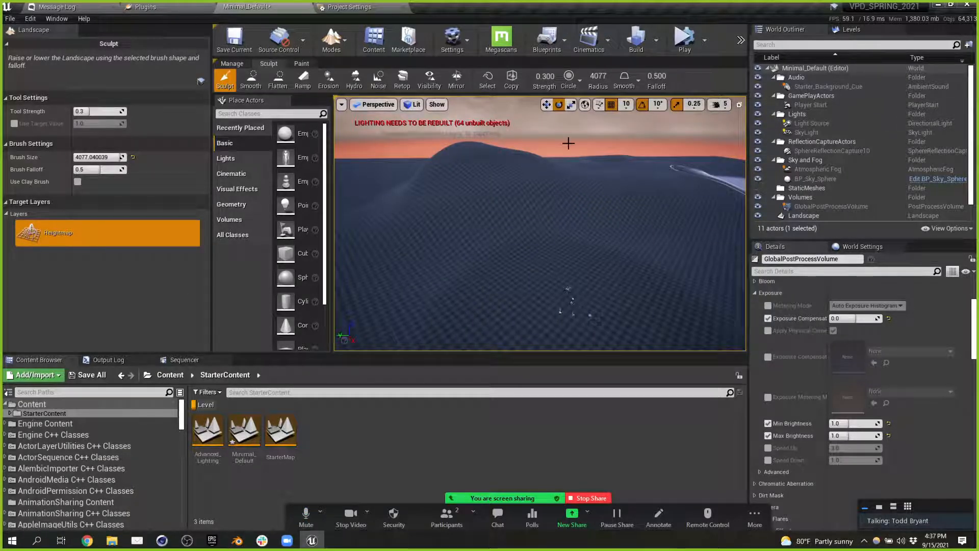
right_click_drag(579, 204, 560, 189)
key("s")
key("s")
key("w")
key("d")
mouse_move(451, 208)
left_mouse_down()
mouse_move(396, 206)
mouse_move(604, 197)
mouse_move(650, 228)
mouse_move(540, 232)
left_mouse_up()
mouse_move(540, 232)
right_mouse_down()
mouse_move(558, 242)
mouse_move(678, 239)
right_mouse_up()
mouse_move(472, 207)
left_mouse_down()
mouse_move(588, 204)
mouse_move(691, 216)
mouse_move(520, 225)
left_mouse_up()
right_click_drag(520, 224, 444, 232)
mouse_move(502, 223)
left_mouse_down()
mouse_move(656, 201)
mouse_move(457, 271)
left_mouse_up()
right_click_drag(457, 271, 541, 266)
left_click_drag(553, 225, 537, 267)
right_click_drag(538, 267, 403, 273)
key("d")
mouse_move(545, 253)
left_mouse_down()
mouse_move(542, 245)
mouse_move(498, 265)
mouse_move(581, 282)
mouse_move(444, 297)
mouse_move(583, 284)
mouse_move(452, 308)
mouse_move(564, 304)
mouse_move(577, 293)
left_mouse_up()
Step: Move to the landscape's remaining flat area and raise another broad hill there with the Sculpt tool
mouse_move(577, 293)
right_mouse_down()
mouse_move(485, 290)
mouse_move(556, 292)
right_mouse_up()
key("d")
key("q")
key("e")
key("a")
key("e")
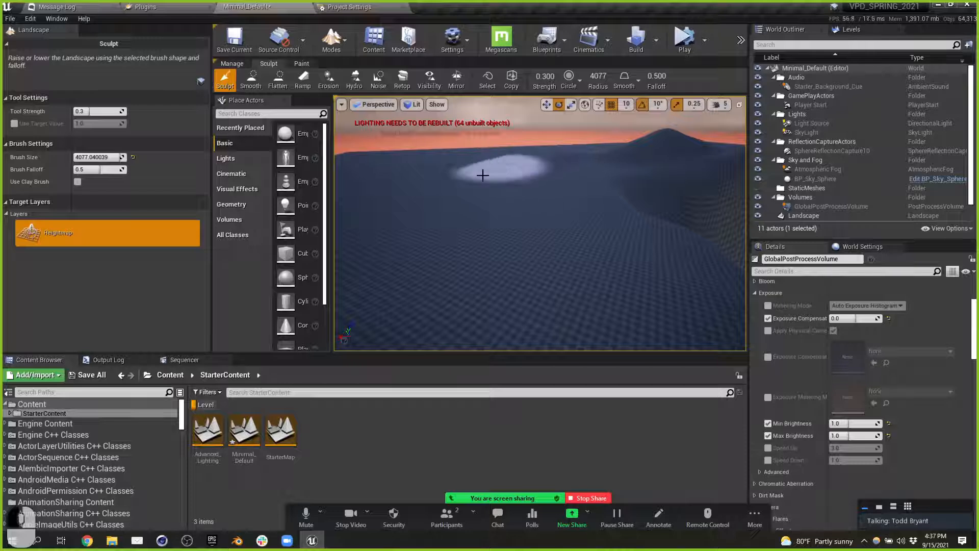
key("d")
right_click_drag(567, 193, 632, 193)
left_click_drag(617, 149, 579, 184)
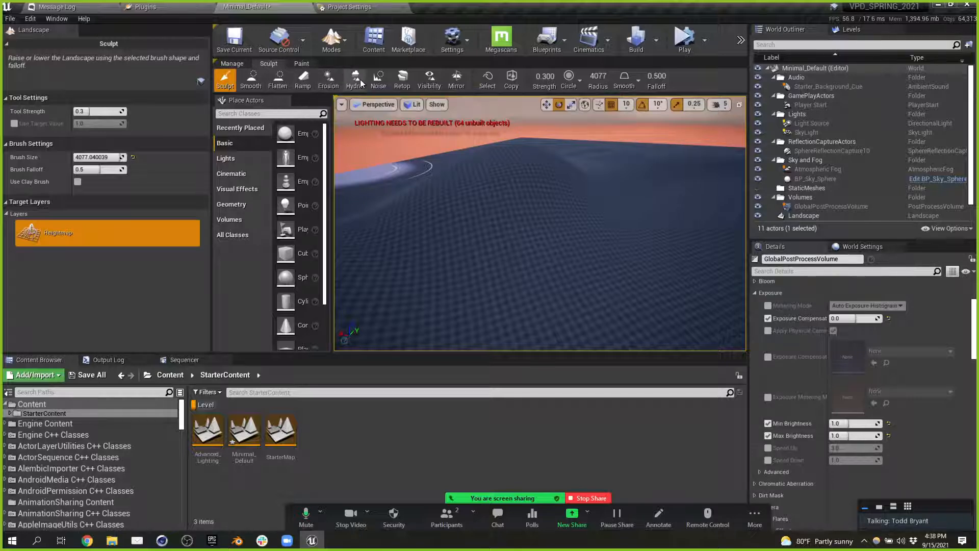
Step: Level part of the raised hill with the Flatten tool at strength 0.3
left_click(278, 83)
mouse_move(513, 198)
right_mouse_down()
mouse_move(611, 169)
mouse_move(514, 187)
mouse_move(461, 221)
right_mouse_up()
key("e")
key("w")
key("d")
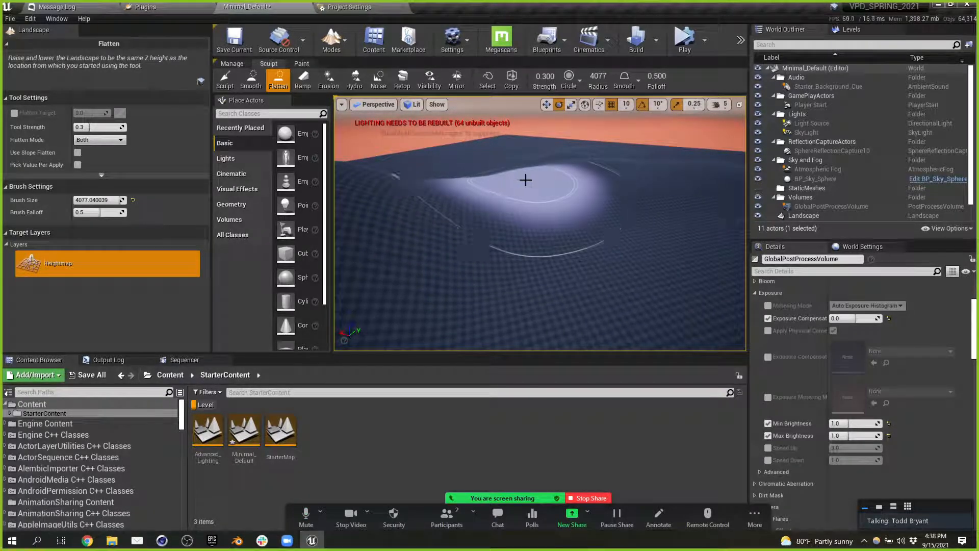
mouse_move(527, 180)
left_mouse_down()
mouse_move(686, 167)
mouse_move(427, 190)
mouse_move(357, 240)
mouse_move(399, 262)
mouse_move(667, 181)
mouse_move(516, 196)
mouse_move(487, 218)
left_mouse_up()
Step: Move across the valley and flatten a second stretch of terrain to a single height
right_click_drag(487, 217, 548, 201)
key("w")
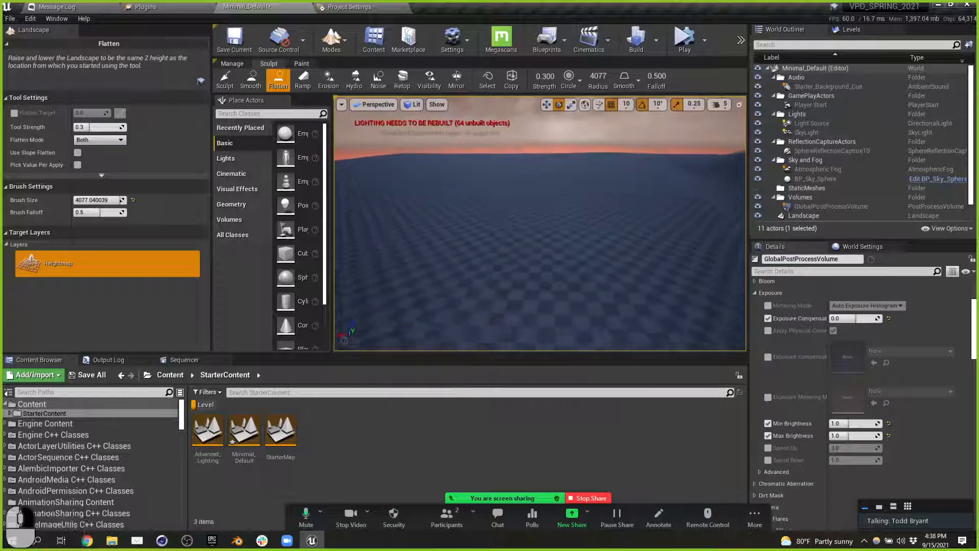
key("e")
key("a")
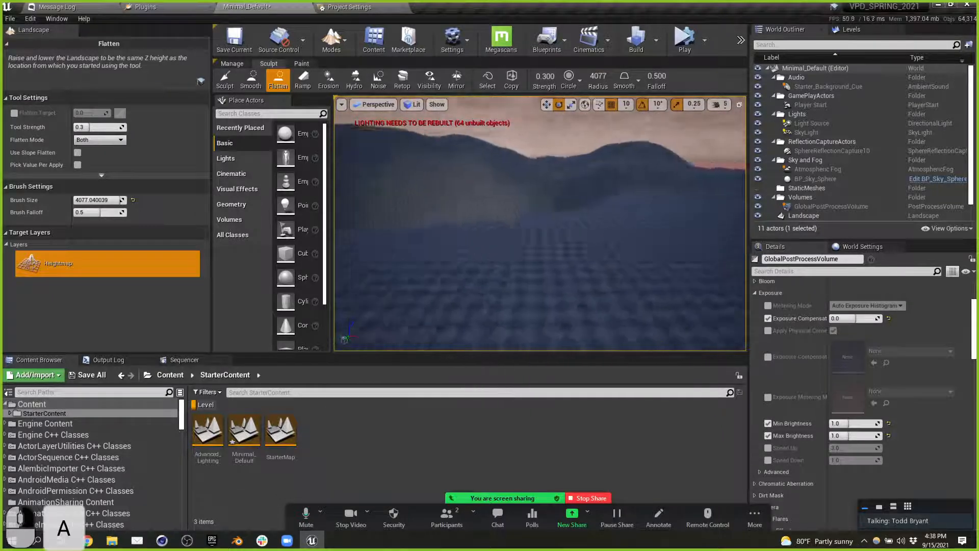
key("d")
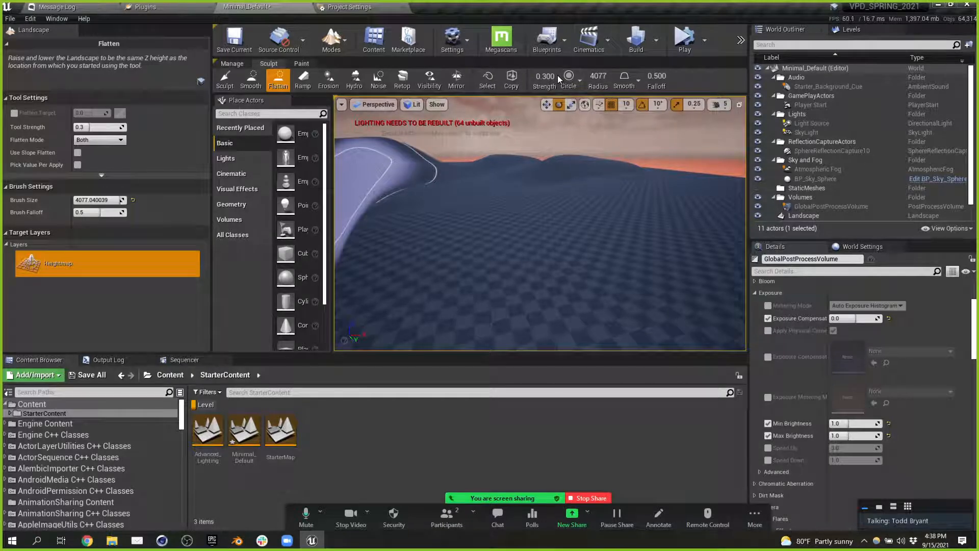
scroll(529, 186, "down", 2)
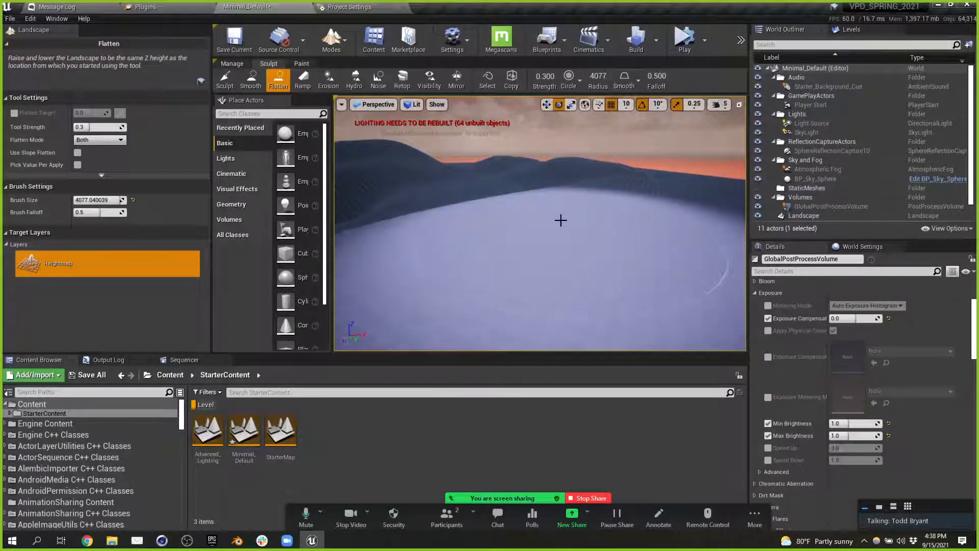
mouse_move(560, 220)
left_mouse_down()
mouse_move(548, 219)
mouse_move(548, 244)
mouse_move(614, 270)
mouse_move(575, 202)
mouse_move(563, 204)
mouse_move(586, 197)
left_mouse_up()
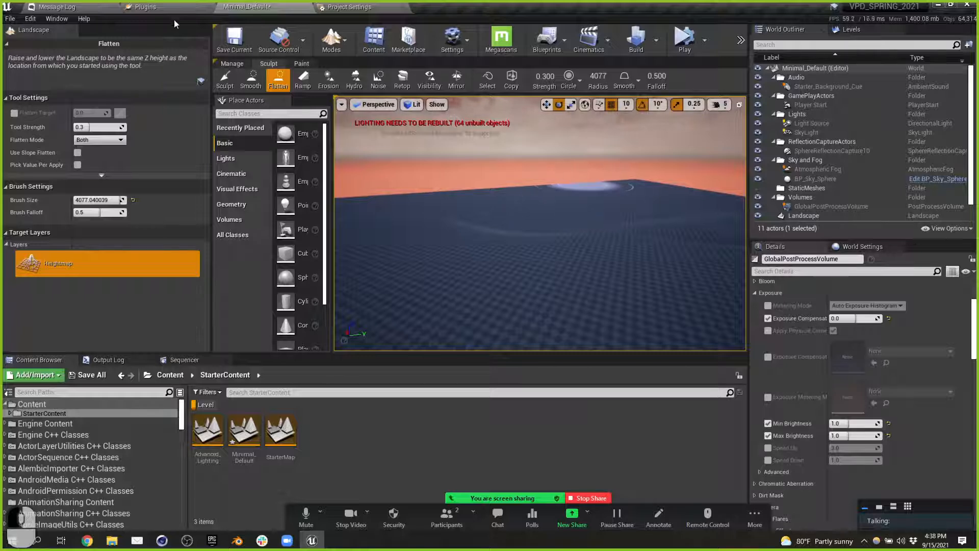
Step: Return to the Sculpt tool and raise more terrain on the flattened area, checking the hills from another side
left_click(225, 80)
mouse_move(554, 225)
left_mouse_down()
mouse_move(632, 192)
mouse_move(564, 192)
mouse_move(608, 153)
mouse_move(572, 203)
left_mouse_up()
key("a")
right_click_drag(573, 203, 383, 204)
key("d")
key("s")
key("a")
key("e")
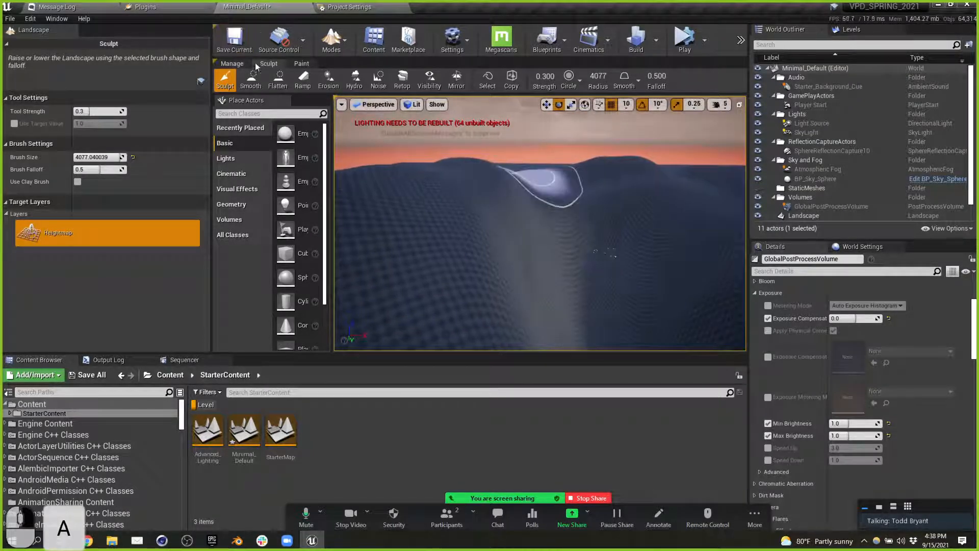
Step: View the landscape Paint tools, then leave Landscape mode and return to Select mode
left_click(301, 64)
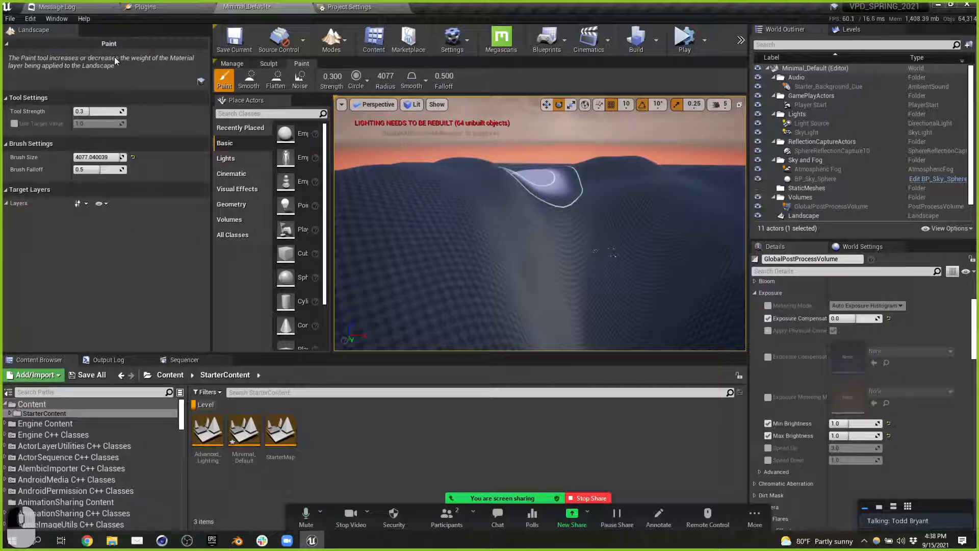
left_click(269, 64)
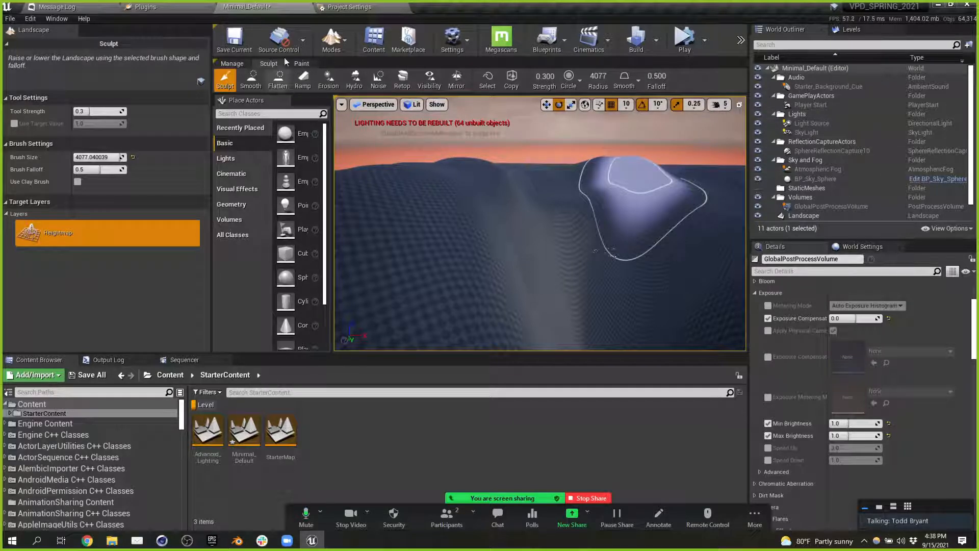
left_click(339, 39)
left_click(349, 67)
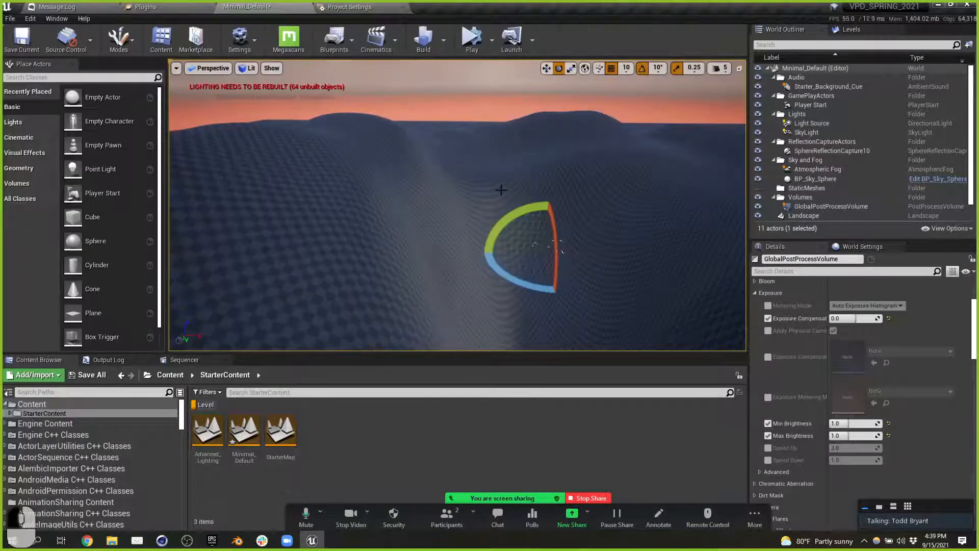
Step: Focus on the Light Source and rotate it to change the sunlight across the sculpted hills
scroll(597, 203, "down", 6)
scroll(818, 129, "down", 2)
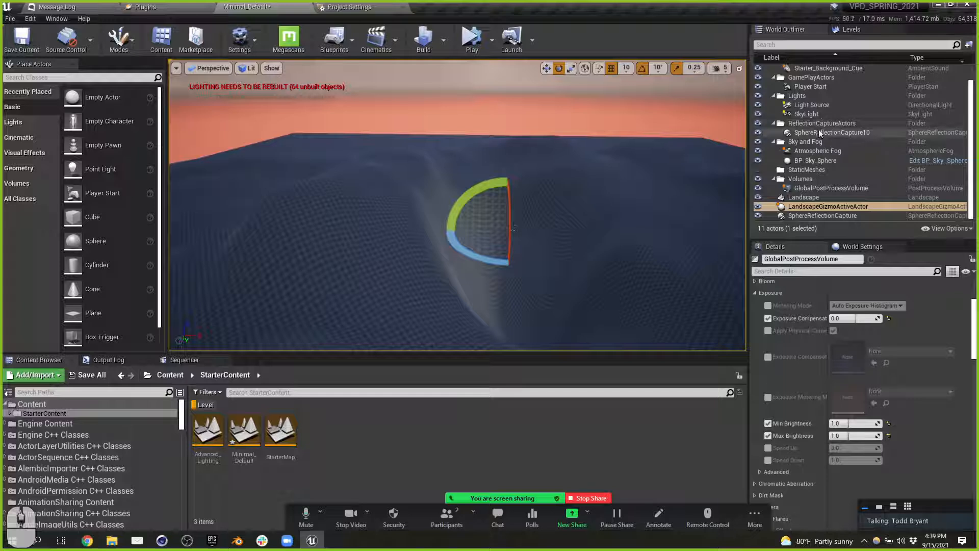
double_click(818, 108)
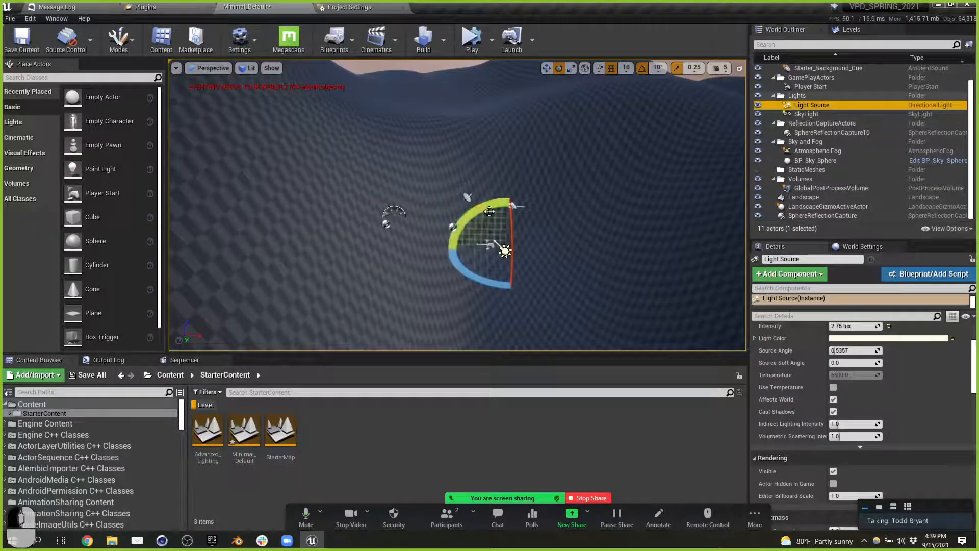
left_click_drag(495, 209, 469, 196)
scroll(548, 199, "down", 7)
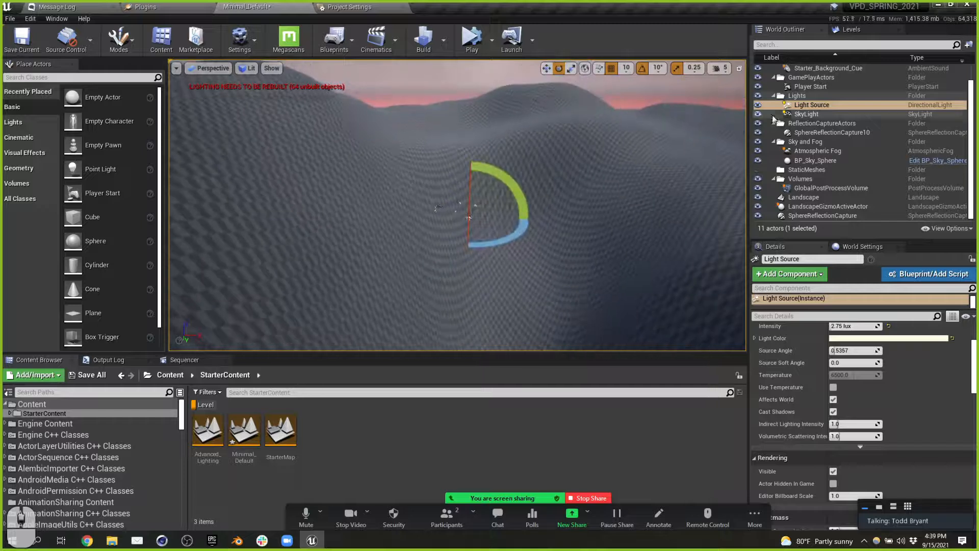
Step: Select BP_Sky_Sphere, refresh its material to match the sun angle, and look across the relit terrain
left_click(815, 161)
scroll(830, 359, "up", 3)
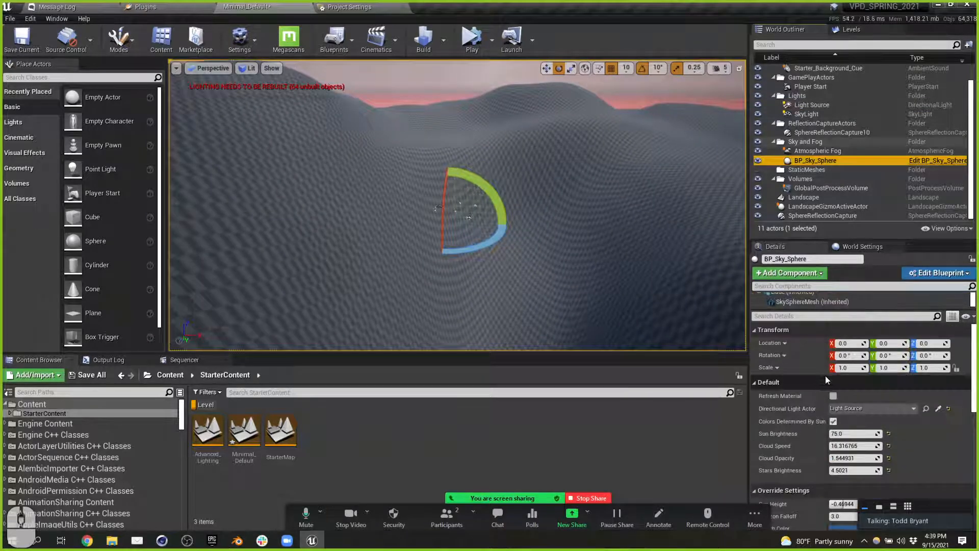
left_click(834, 396)
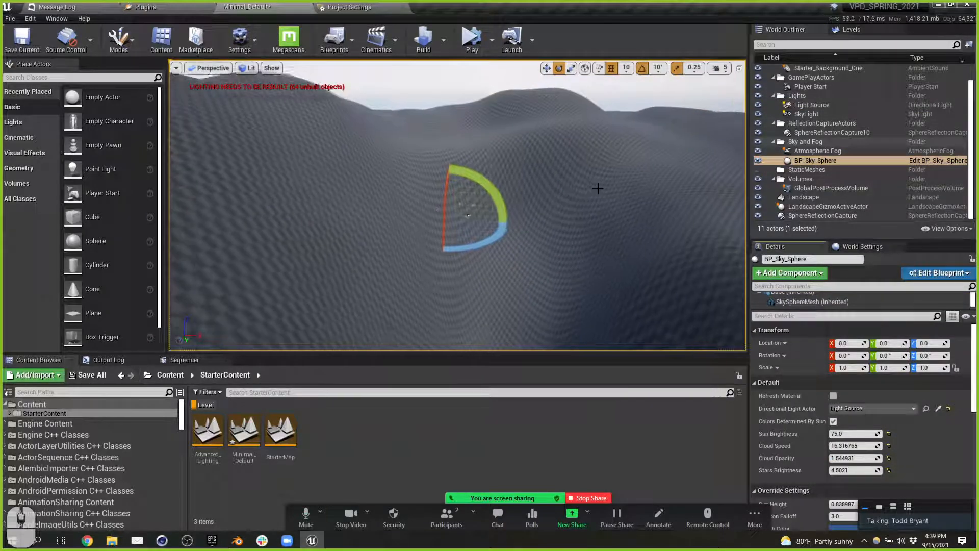
right_click_drag(644, 208, 537, 213)
key("w")
key("a")
key("w")
key("d")
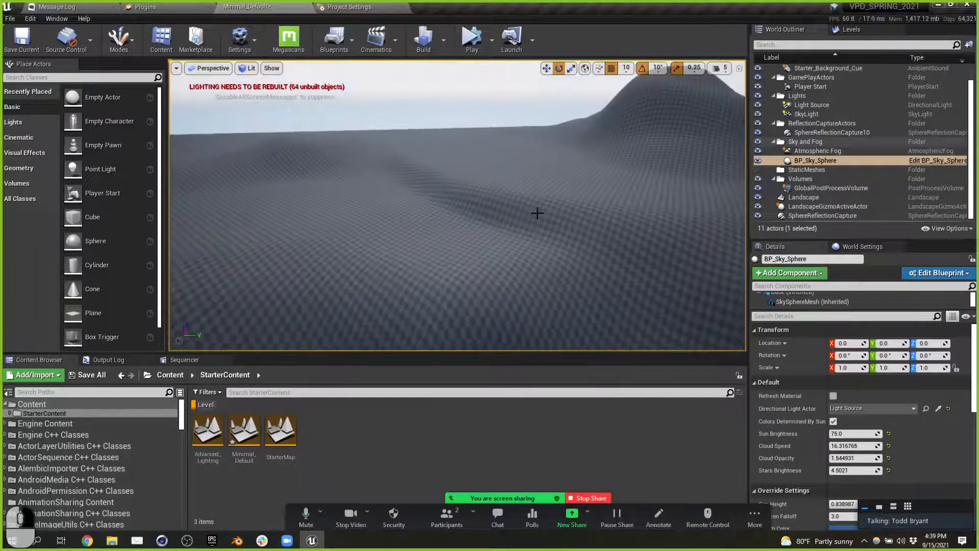
Step: Select the Landscape, locate its Landscape Material slot, and filter the StarterContent assets to materials only
left_click(828, 198)
scroll(900, 439, "down", 5)
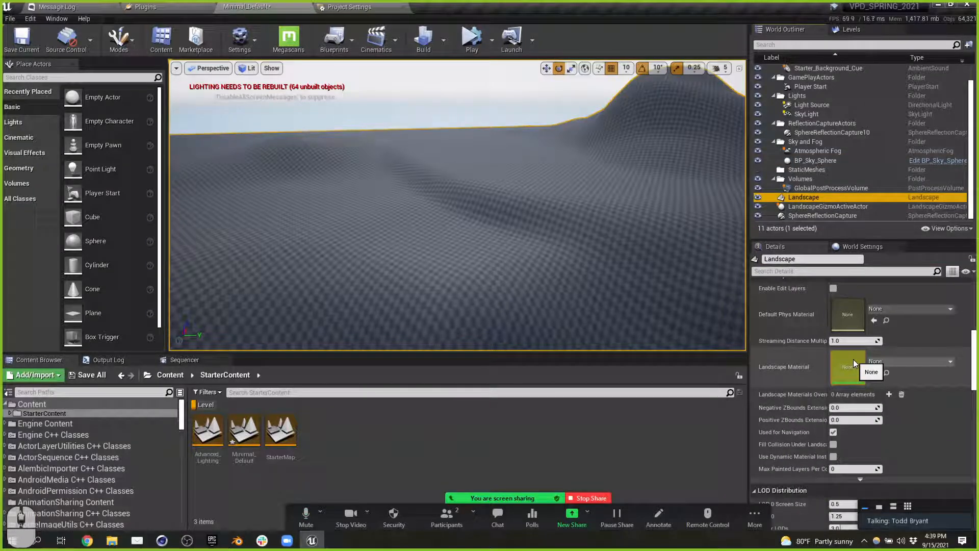
left_click(194, 404)
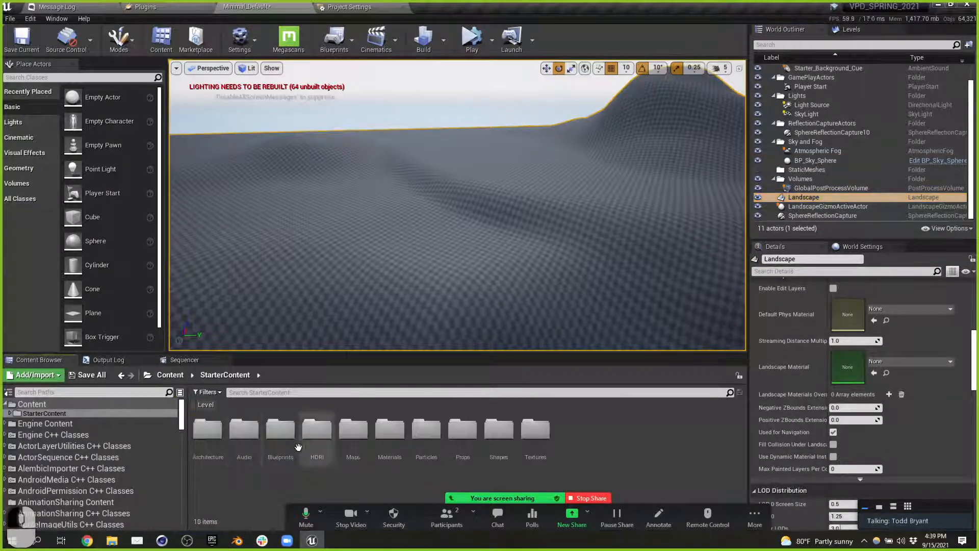
left_click(203, 393)
left_click(243, 144)
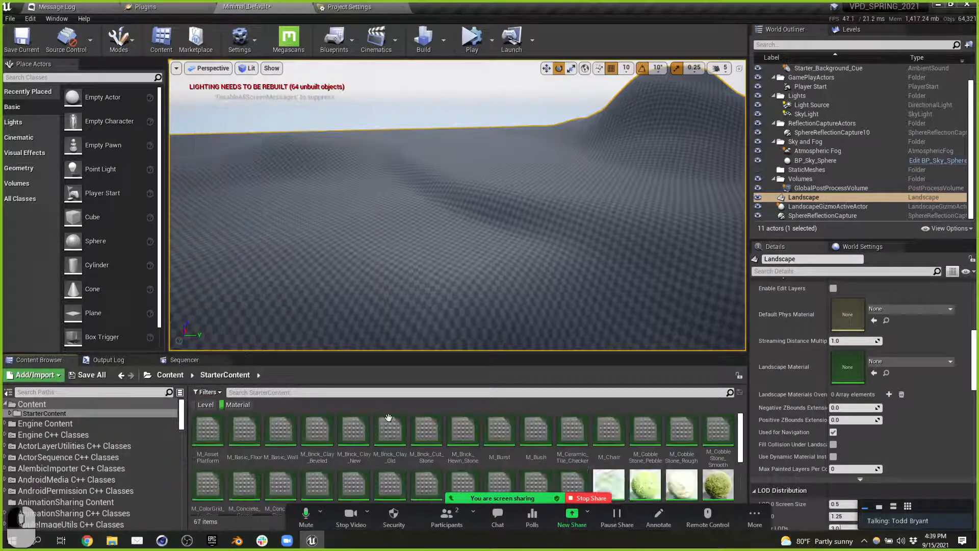
scroll(493, 455, "down", 2)
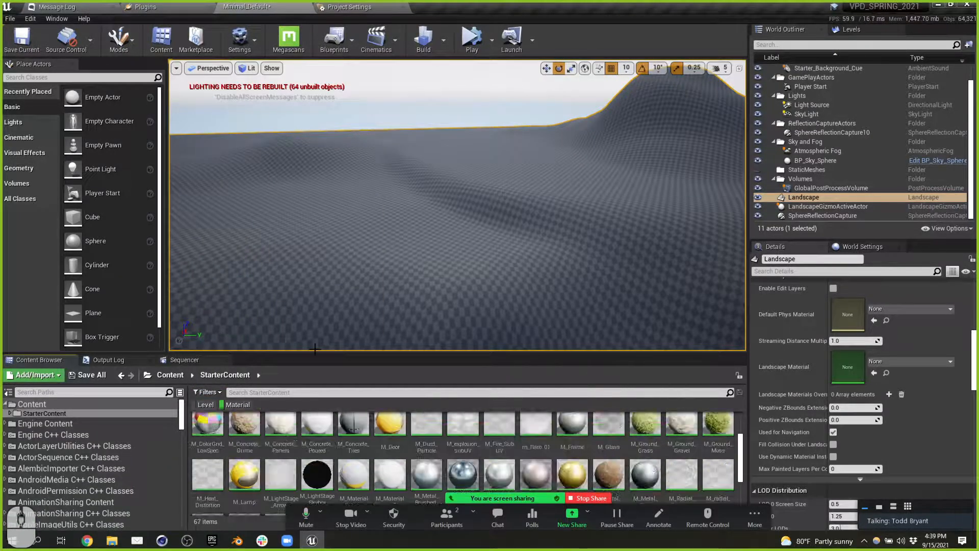
Step: Enlarge the Content Browser to browse the materials and assign M_Ground_Moss as the Landscape Material
left_click_drag(315, 350, 316, 210)
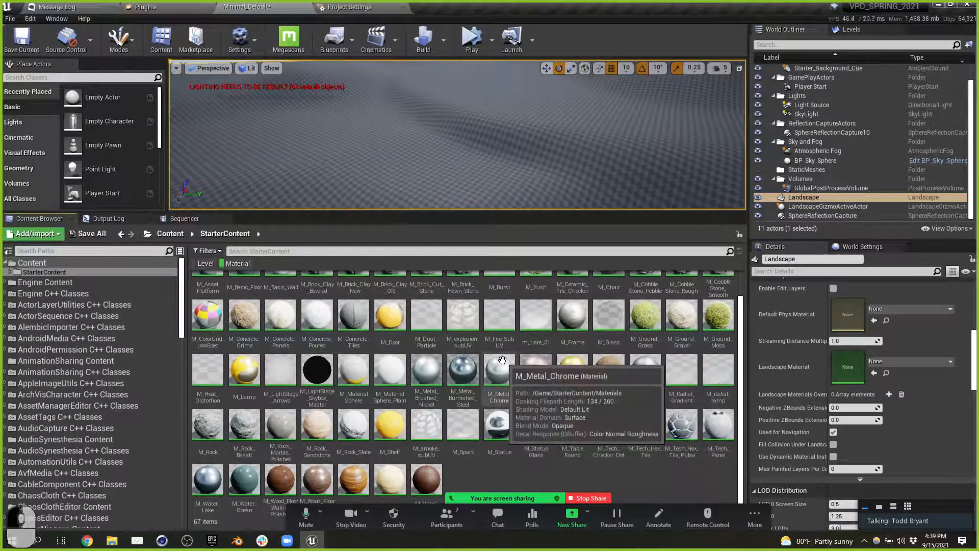
scroll(487, 381, "up", 2, "ctrl")
scroll(487, 382, "down", 3, "ctrl")
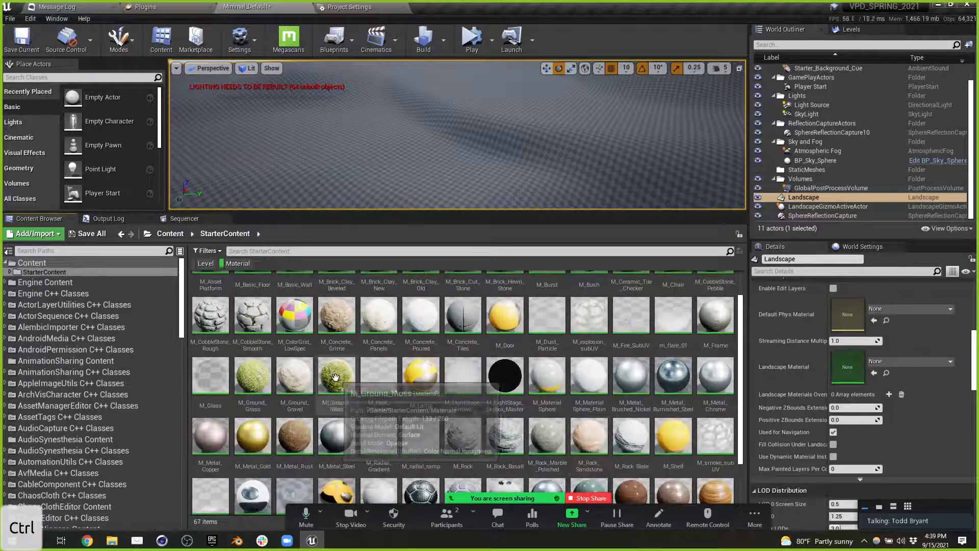
left_click_drag(336, 377, 849, 368)
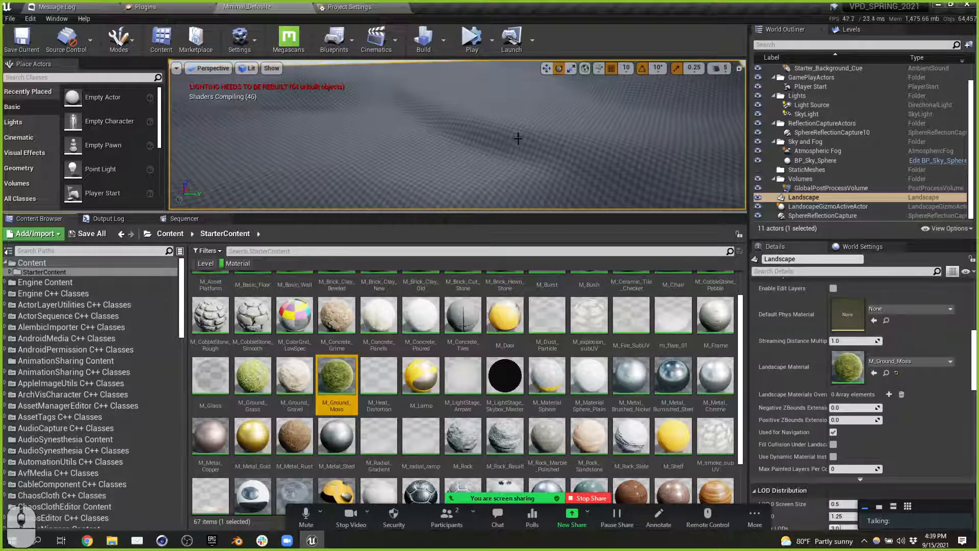
Step: Enlarge the viewport and fly over the terrain to examine the moss material on the hills
right_click_drag(548, 180, 547, 160)
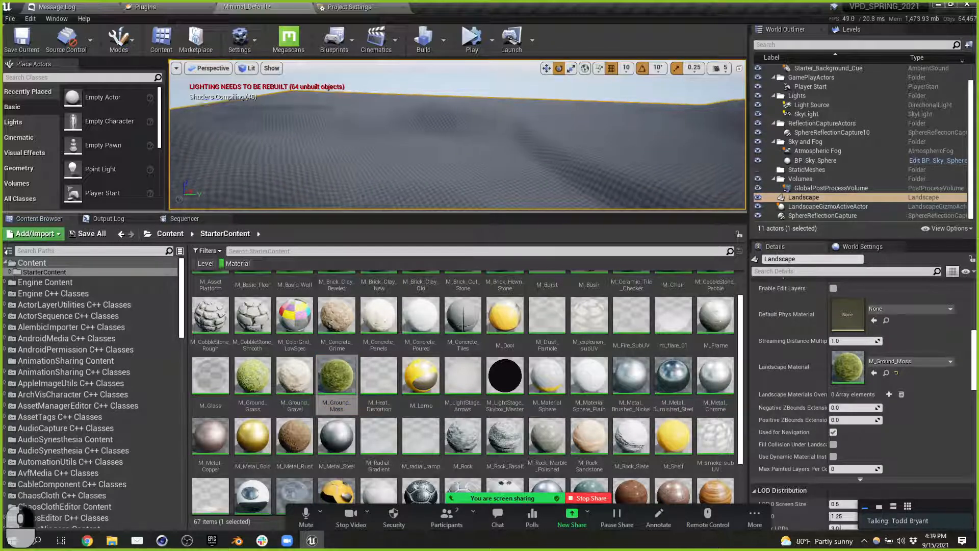
key("q")
key("d")
key("q")
right_click_drag(549, 197, 549, 224)
left_click_drag(532, 211, 535, 392)
right_click_drag(532, 331, 484, 321)
key("e")
key("w")
right_click_drag(554, 227, 531, 218)
key("a")
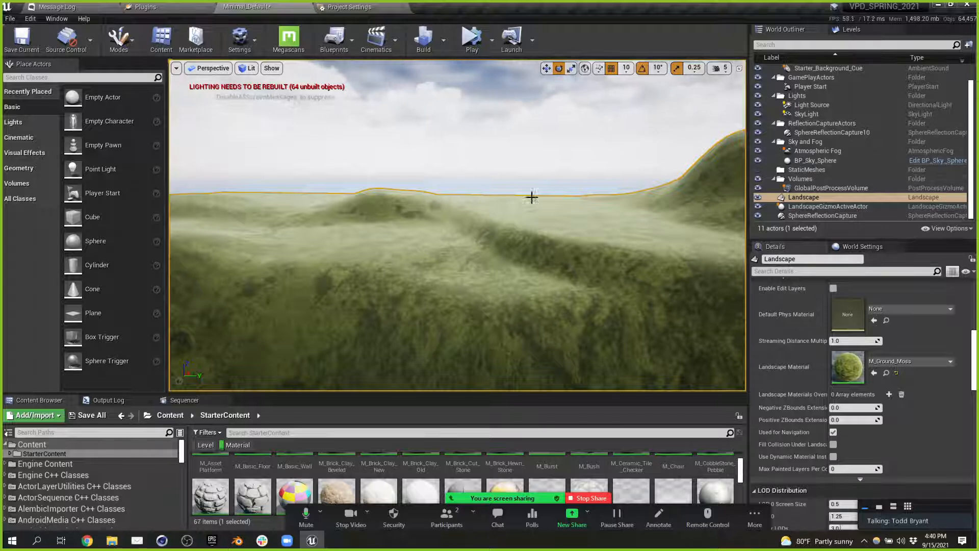
Step: Set the mobility of both the Light Source and the SkyLight to Movable
left_click(820, 107)
left_click(806, 114, "ctrl")
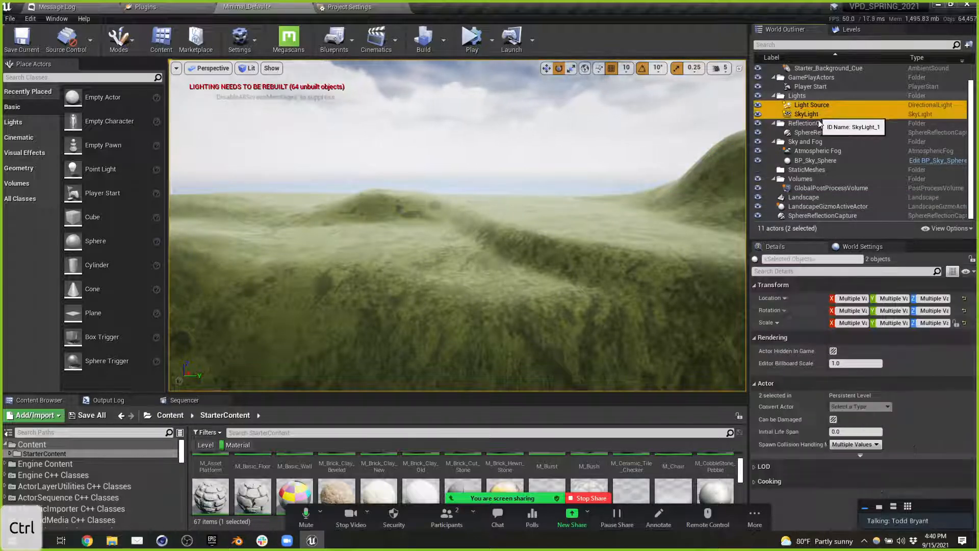
scroll(788, 151, "up", 1)
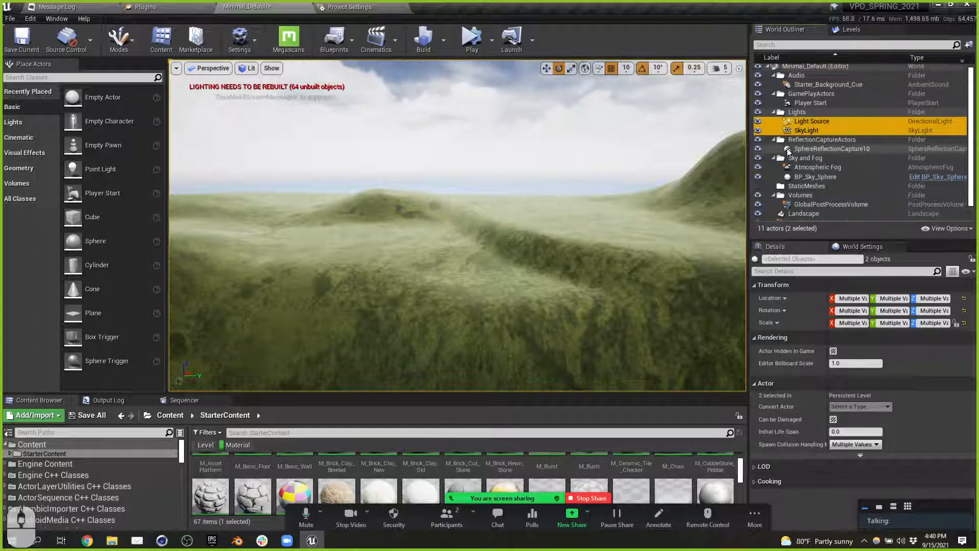
left_click(811, 129, "ctrl")
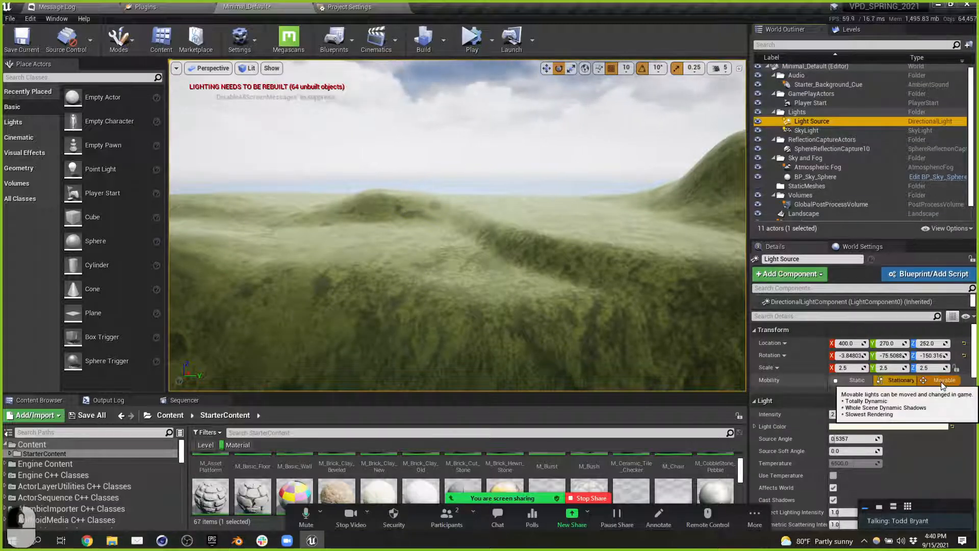
left_click(806, 130)
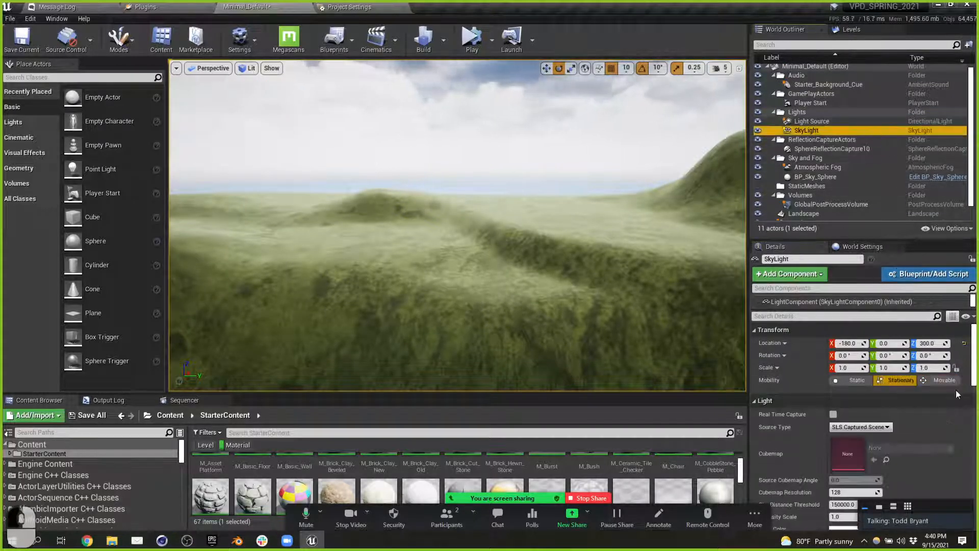
left_click(942, 380)
Step: Place a Plane from the basic actors in the valley between the hills
right_click_drag(479, 287, 627, 306)
key("e")
key("a")
key("w")
key("e")
key("s")
key("d")
key("q")
key("a")
key("q")
key("s")
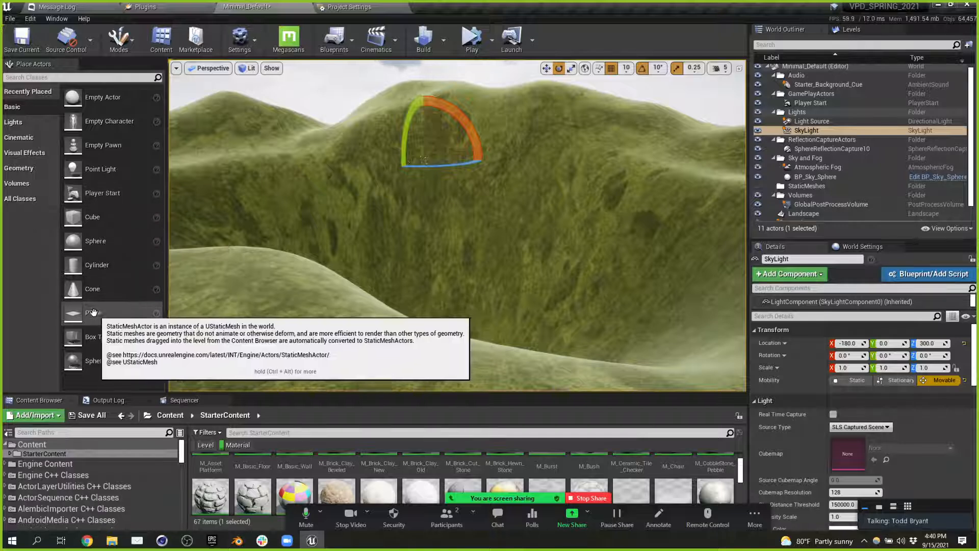
left_click_drag(92, 312, 331, 303)
left_click_drag(460, 264, 462, 263)
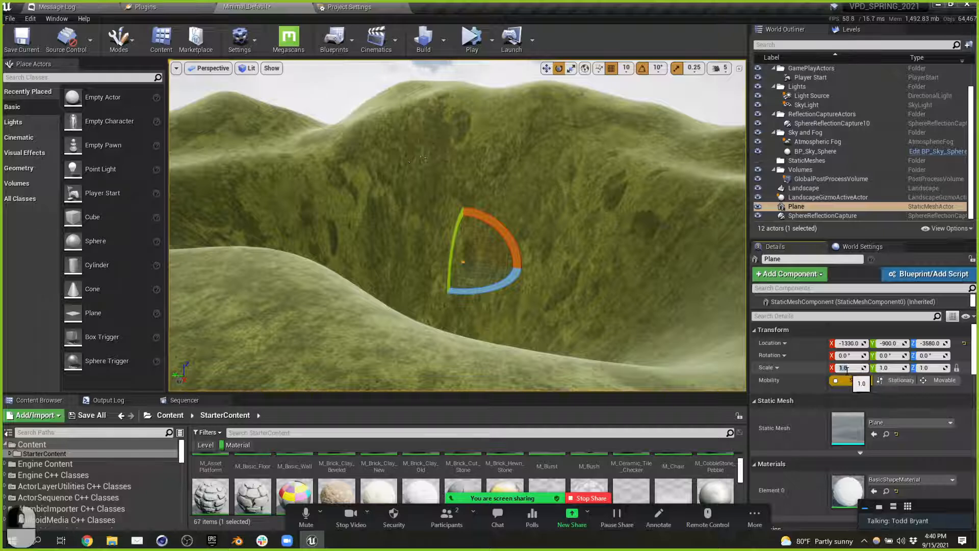
Step: Set the plane's scale to 100 on all three axes
key("Tab")
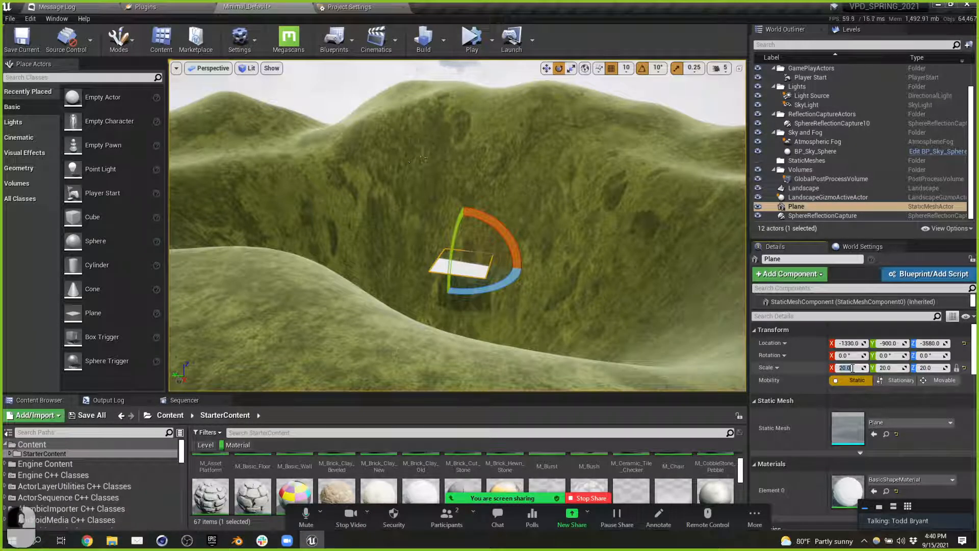
left_click(852, 367)
type("100")
key("Tab")
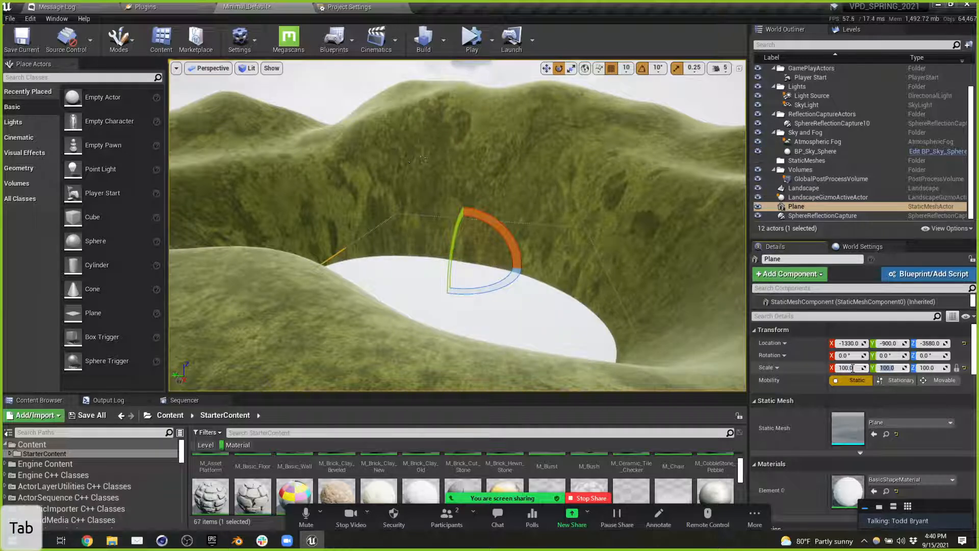
Step: Move the plane up and along X to about X 790, Z -1630 so it fills the valley basin
left_click(546, 69)
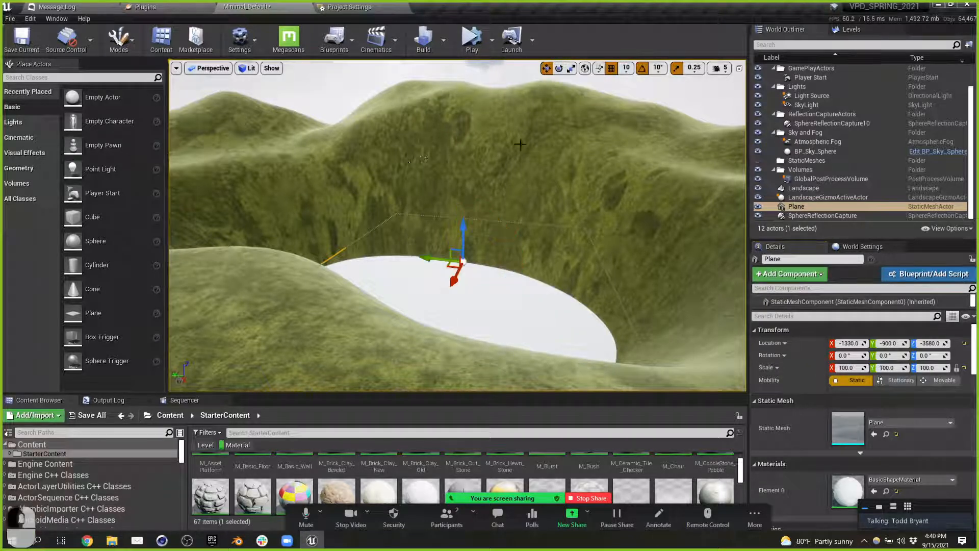
left_click_drag(468, 230, 467, 174)
key("d")
right_click_drag(467, 174, 382, 230)
key("s")
key("e")
key("d")
left_click_drag(503, 181, 463, 201)
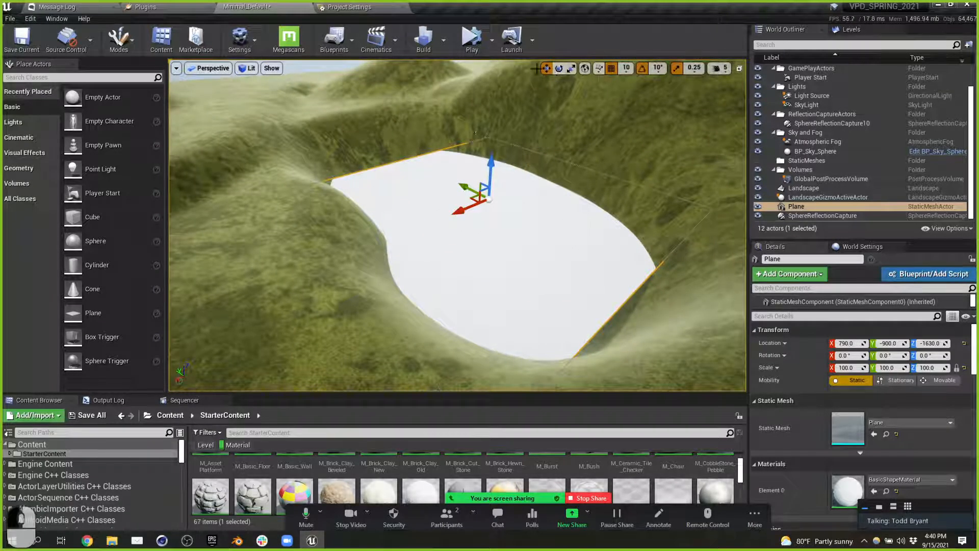
Step: Stretch the plane to a scale of 114.5 in X and 133.5 in Y to reach the surrounding slopes
key("e")
key("w")
key("e")
key("r")
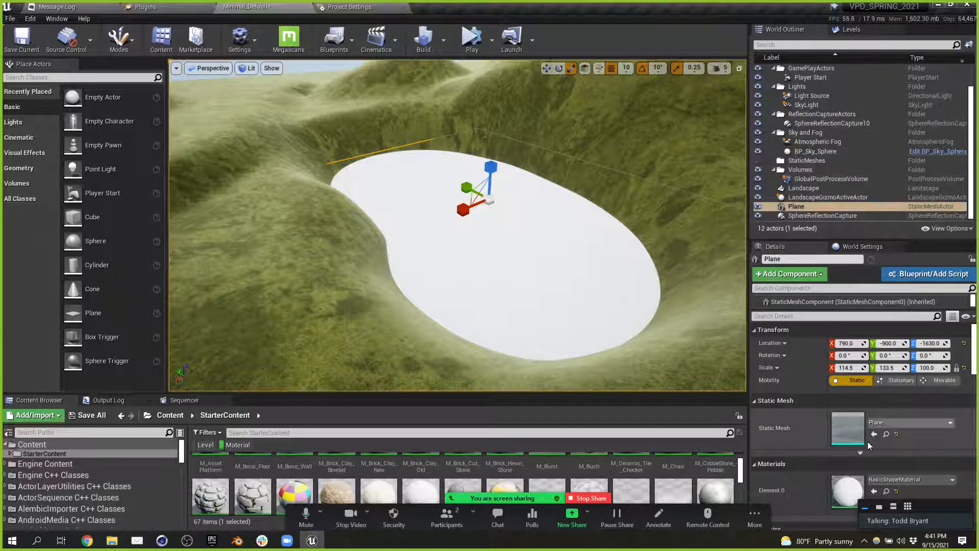
Step: Search the materials for "water" and try M_Water_Ocean on the plane, then replace it with M_Water_Lake
scroll(884, 357, "down", 5)
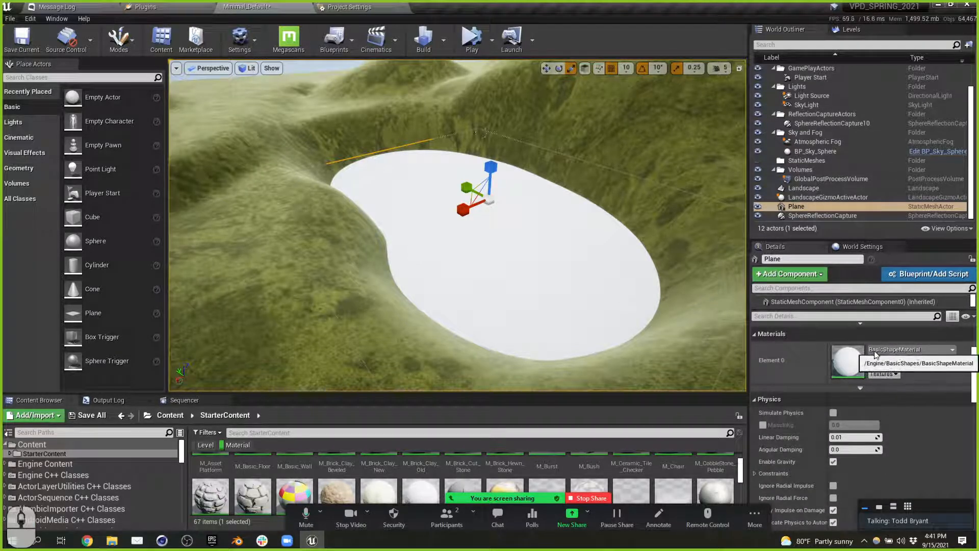
left_click_drag(493, 392, 451, 222)
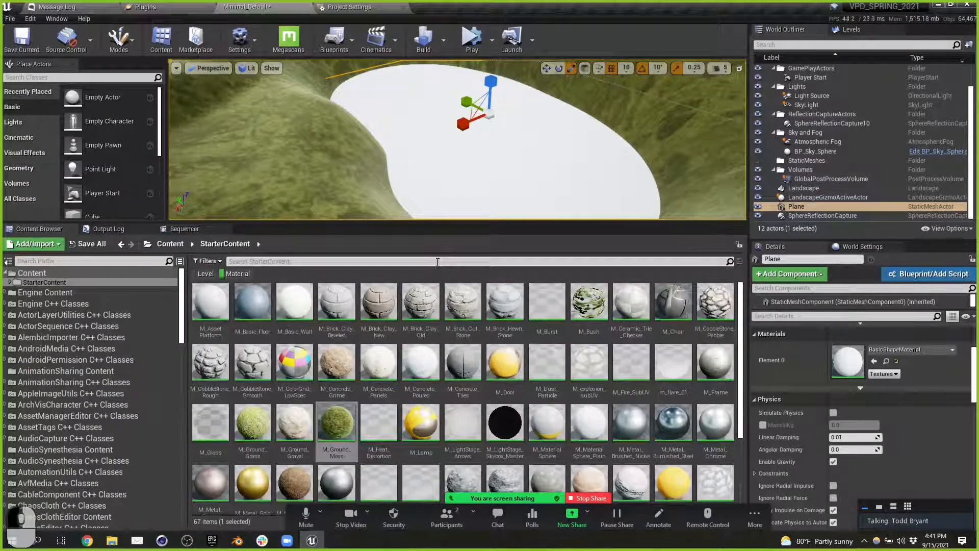
type("er")
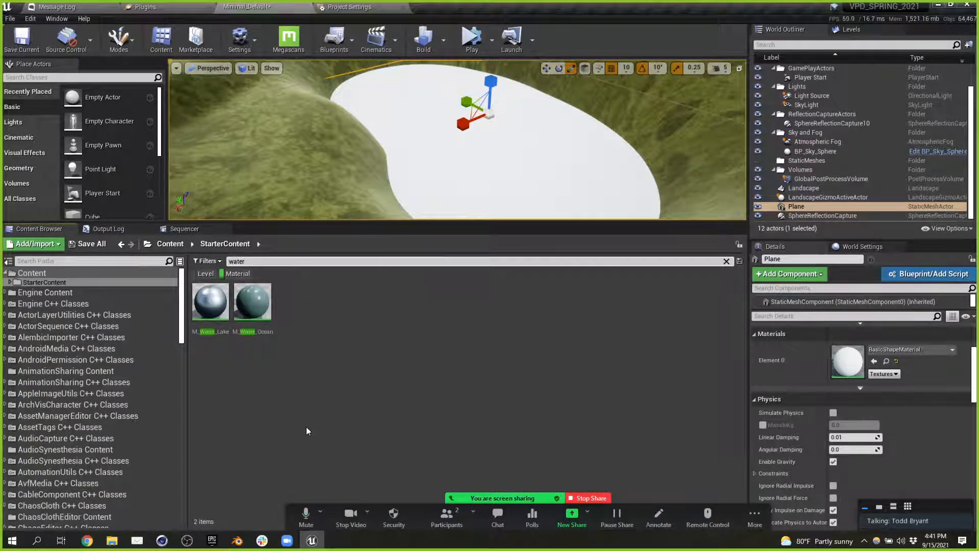
left_click(258, 306)
left_click_drag(258, 306, 847, 361)
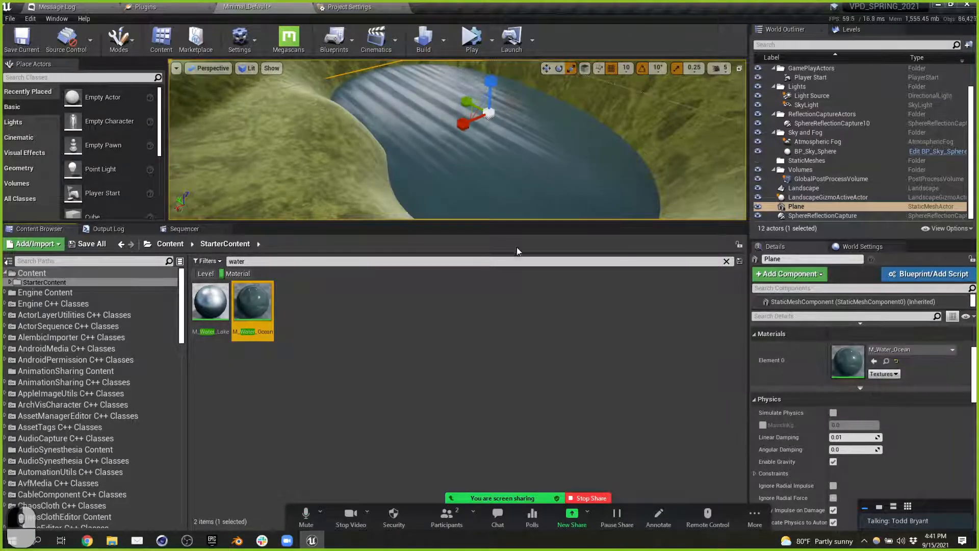
left_click_drag(205, 310, 848, 361)
Step: Raise the water plane slightly along Z to adjust the lake level
right_click_drag(573, 190, 577, 155)
key("a")
left_click(551, 70)
left_click_drag(512, 111, 513, 77)
key("e")
right_click_drag(512, 77, 530, 60)
Step: Enlarge the viewport and examine the lake and its shoreline from across the valley
left_click_drag(452, 223, 442, 431)
right_click_drag(448, 331, 441, 324)
key("d")
key("q")
key("w")
right_click_drag(448, 376, 448, 376)
key("s")
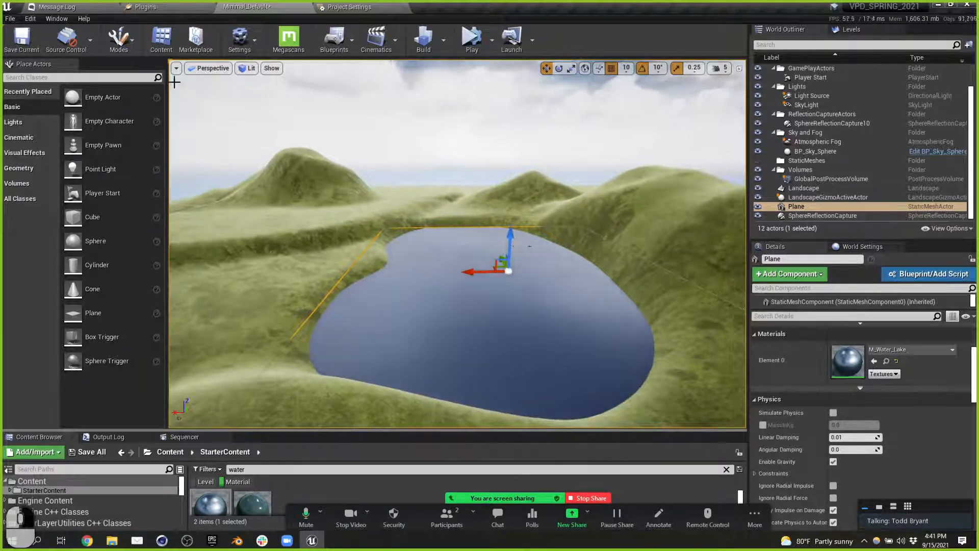
Step: Switch to Foliage mode and view the options for adding a foliage type
left_click(132, 44)
left_click(148, 94)
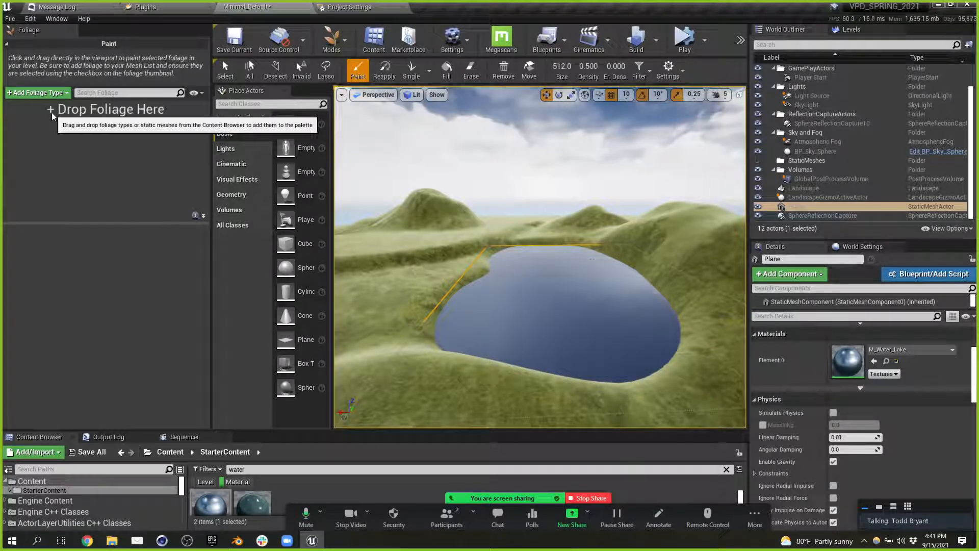
left_click(37, 92)
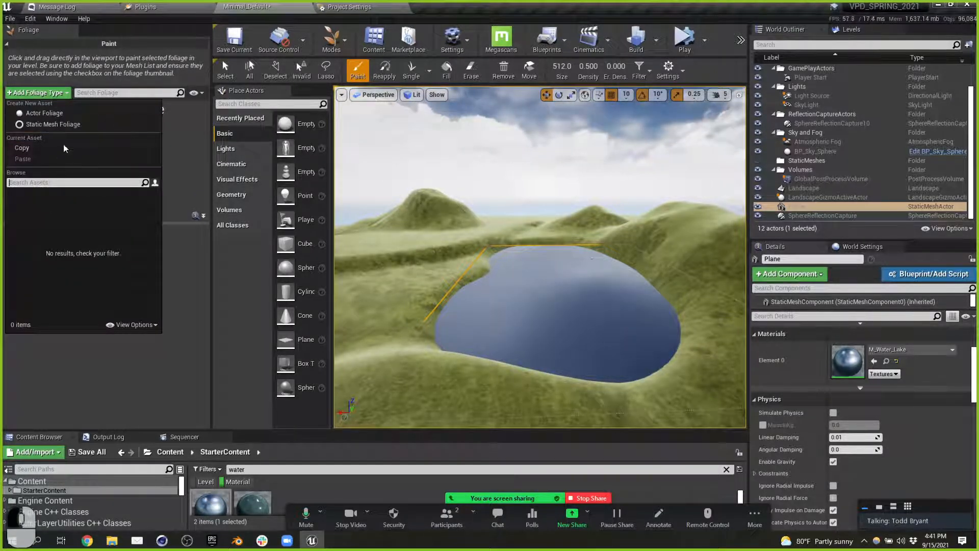
left_click(189, 182)
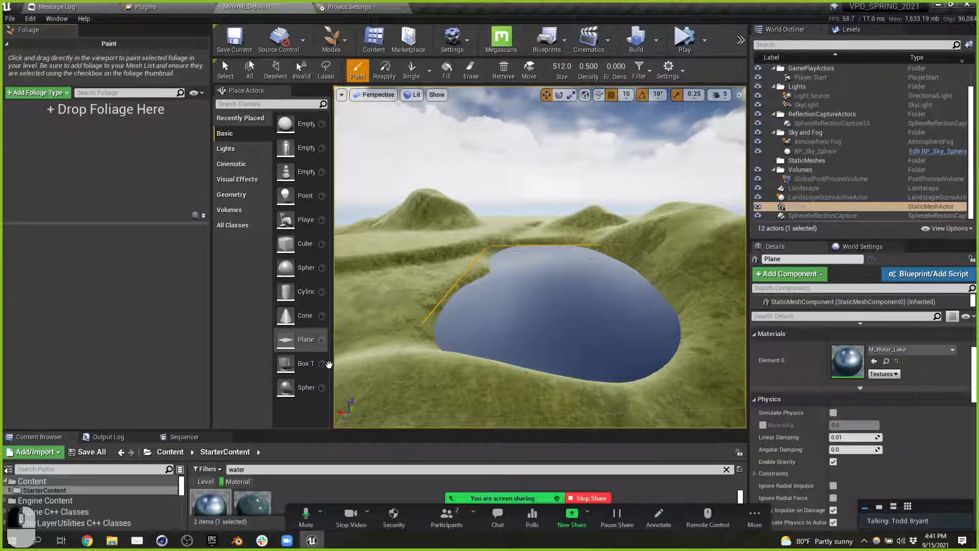
Step: Enlarge the asset browser, show only static meshes across the whole Content folder, and clear the "water" search
left_click_drag(430, 432, 306, 314)
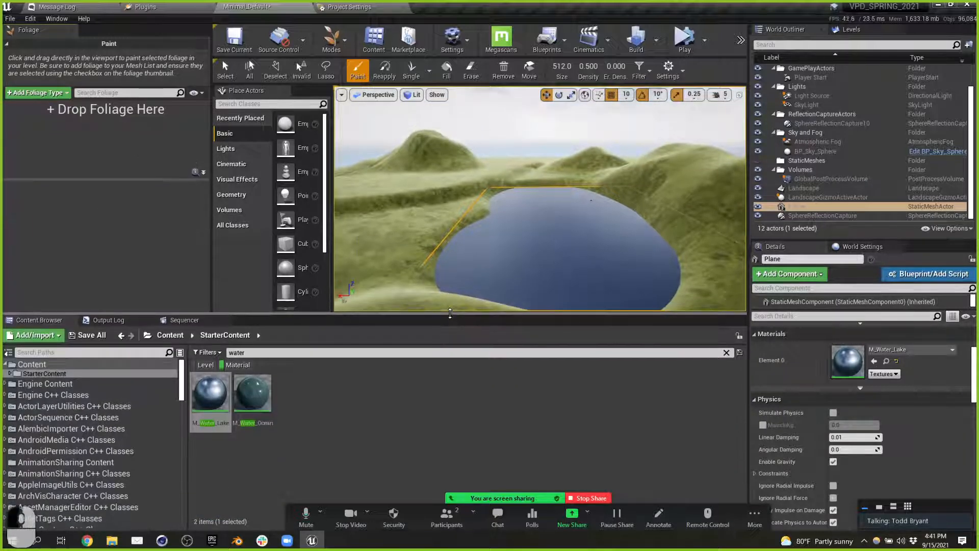
left_click(241, 366)
left_click(208, 352)
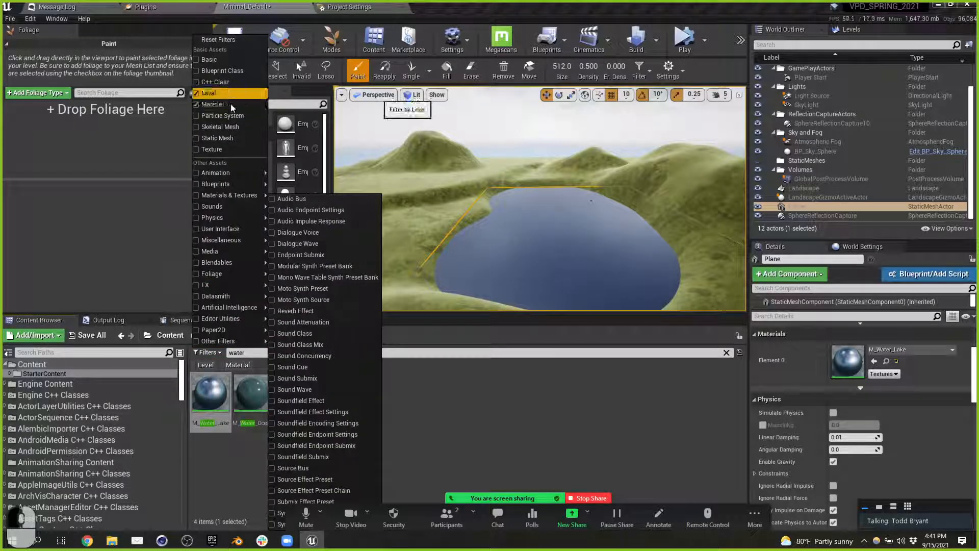
left_click(217, 138)
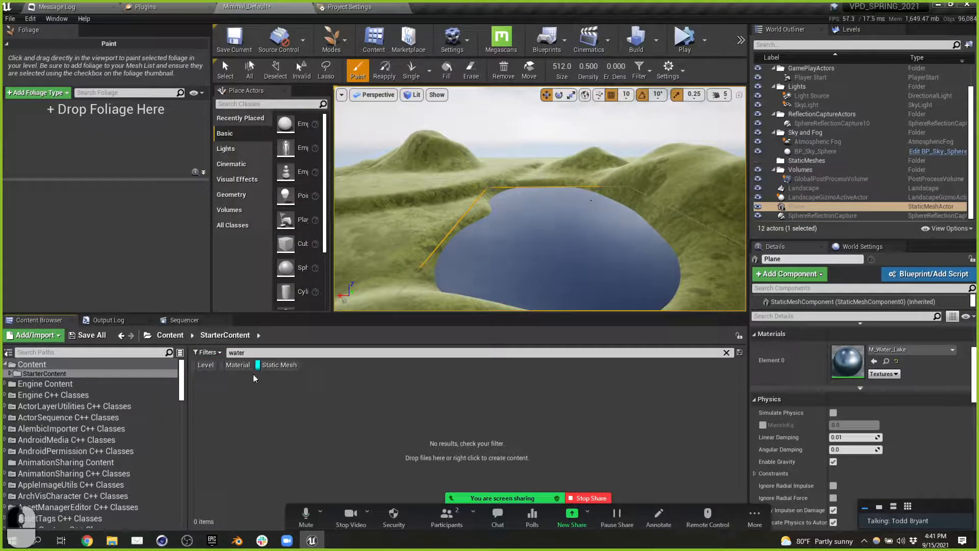
left_click(165, 336)
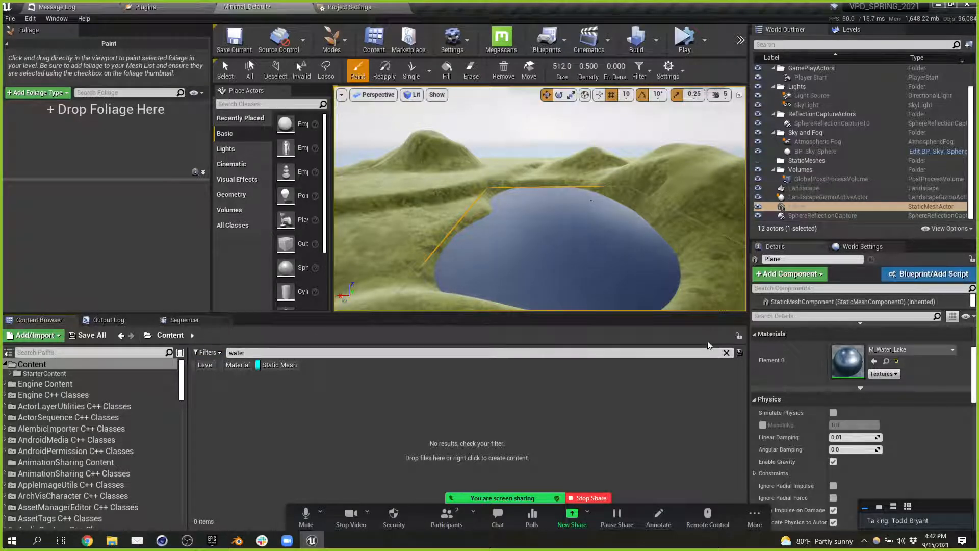
left_click(727, 352)
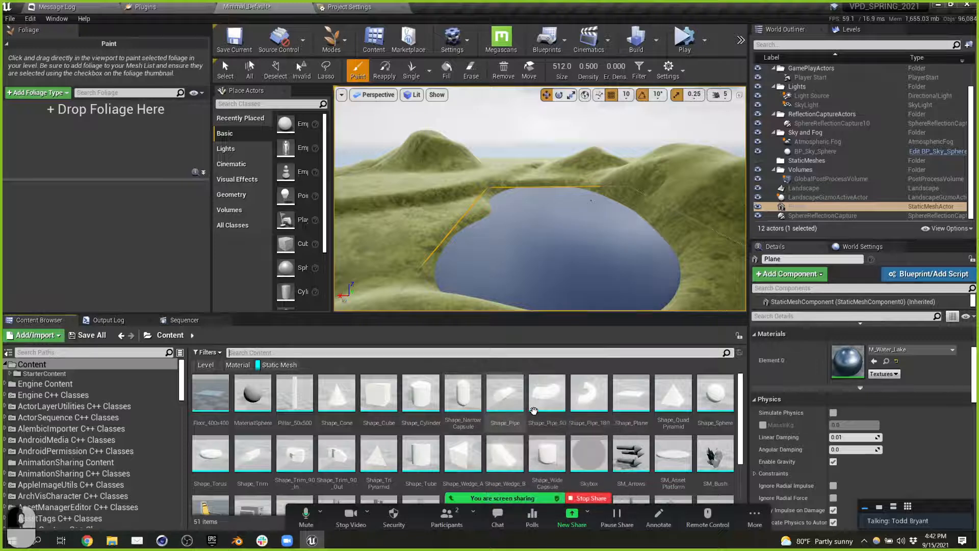
Step: Add the SM_Rock, SM_Lamp_Wall and SM_Bush meshes as foliage types
scroll(627, 406, "down", 2)
scroll(627, 406, "down", 1)
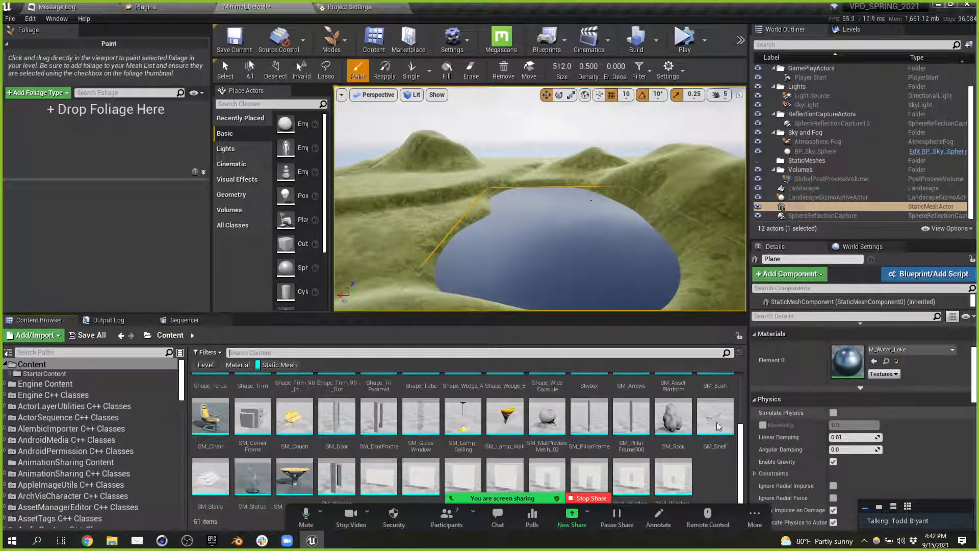
left_click_drag(666, 421, 61, 135)
left_click_drag(505, 415, 143, 148)
scroll(525, 434, "up", 2)
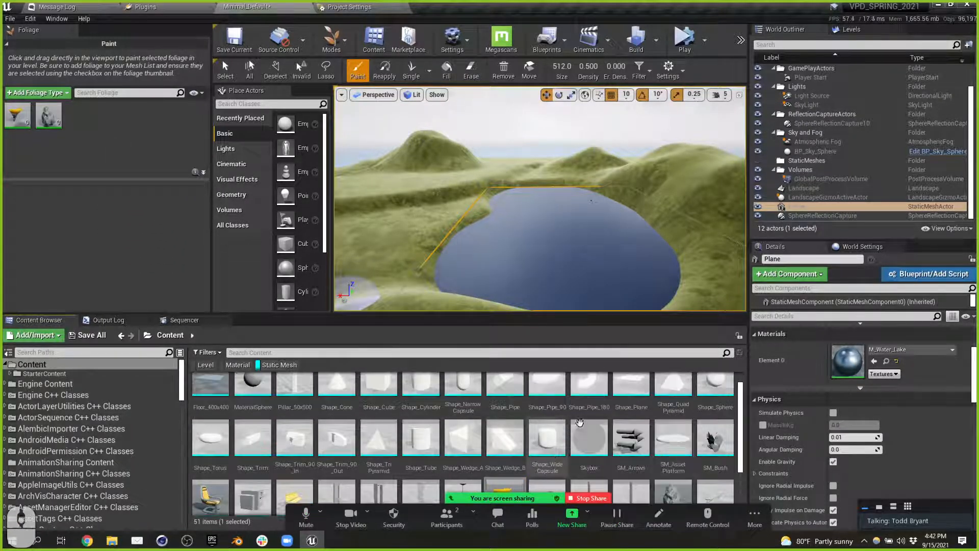
left_click_drag(706, 426, 183, 168)
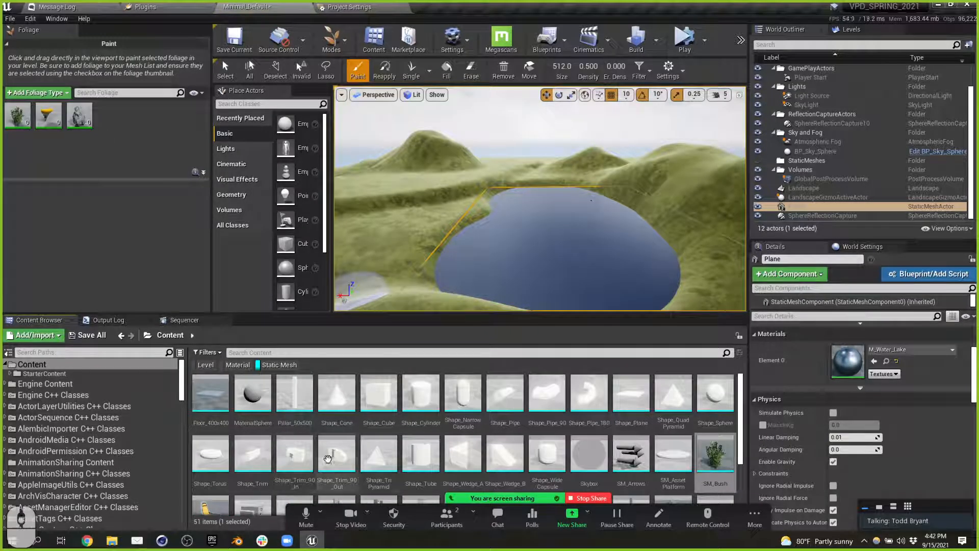
Step: Add SM_Chair and SM_MatPreviewMesh_02 as foliage types and display the chair's foliage settings
scroll(320, 441, "down", 2)
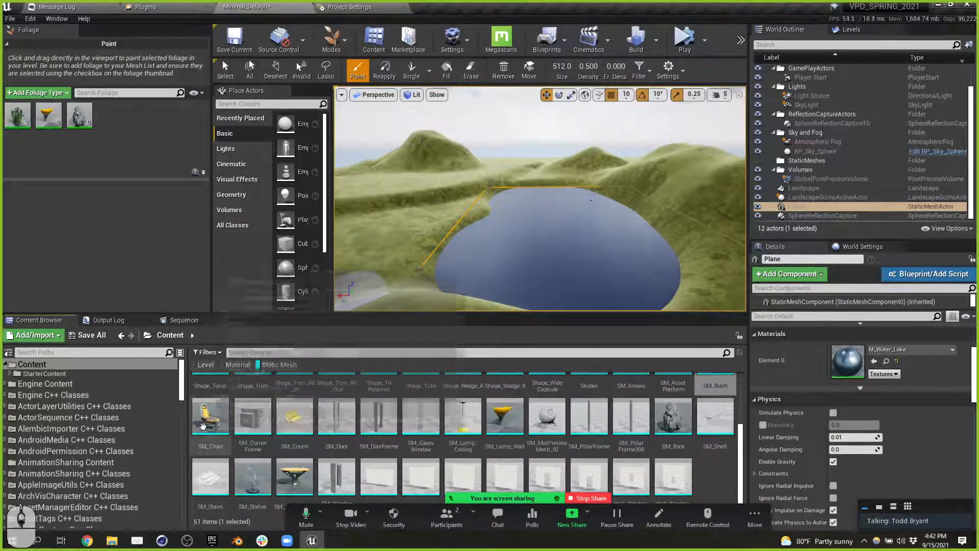
left_click_drag(213, 419, 169, 164)
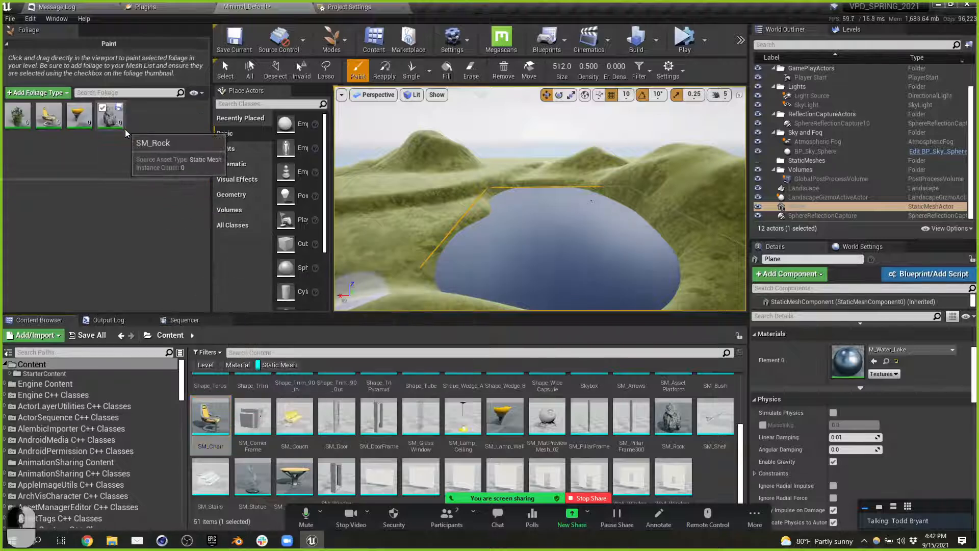
left_click(55, 123)
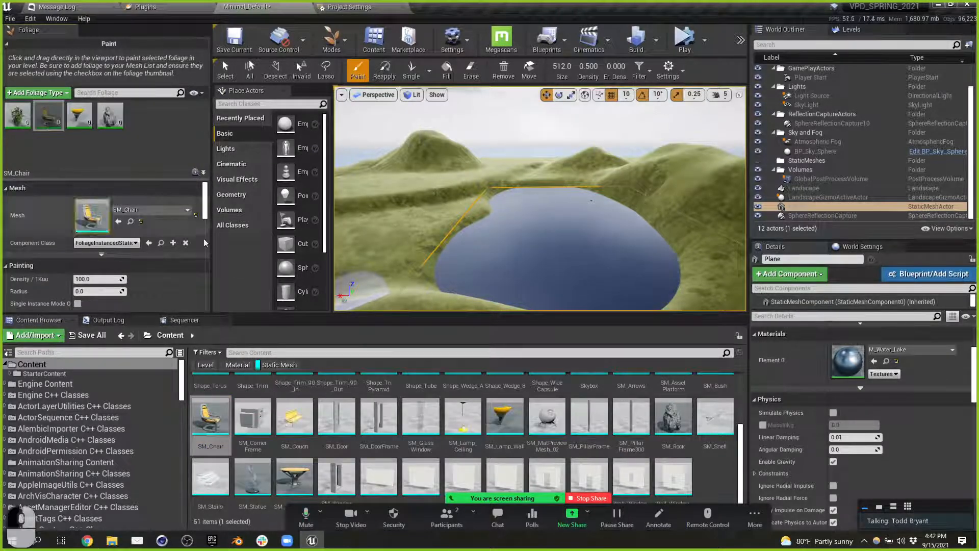
left_click_drag(547, 418, 149, 129)
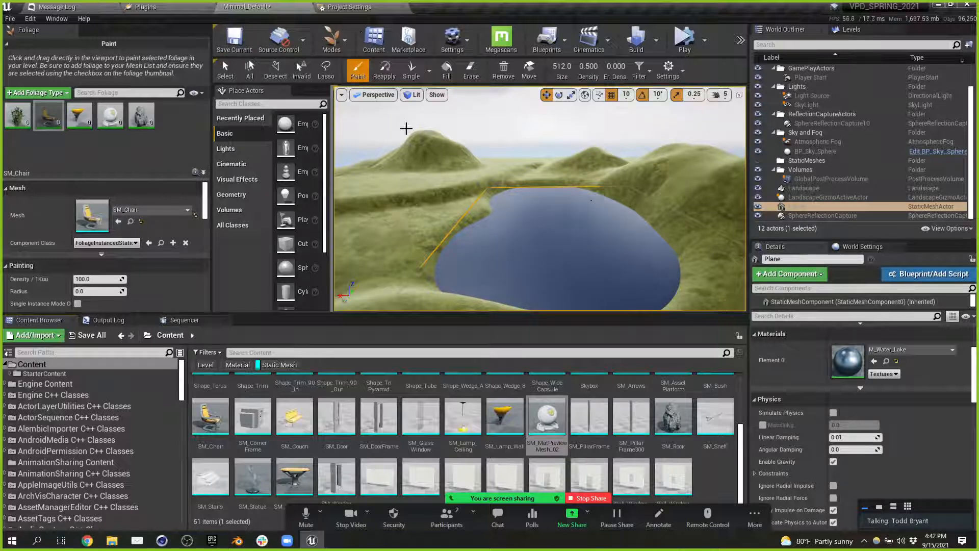
Step: Enlarge the foliage brush to 4662 and paint one patch of foliage on the landscape at 0.500 paint density
right_click_drag(396, 229, 396, 229)
key("w")
key("a")
key("e")
key("a")
right_click_drag(607, 222, 580, 232)
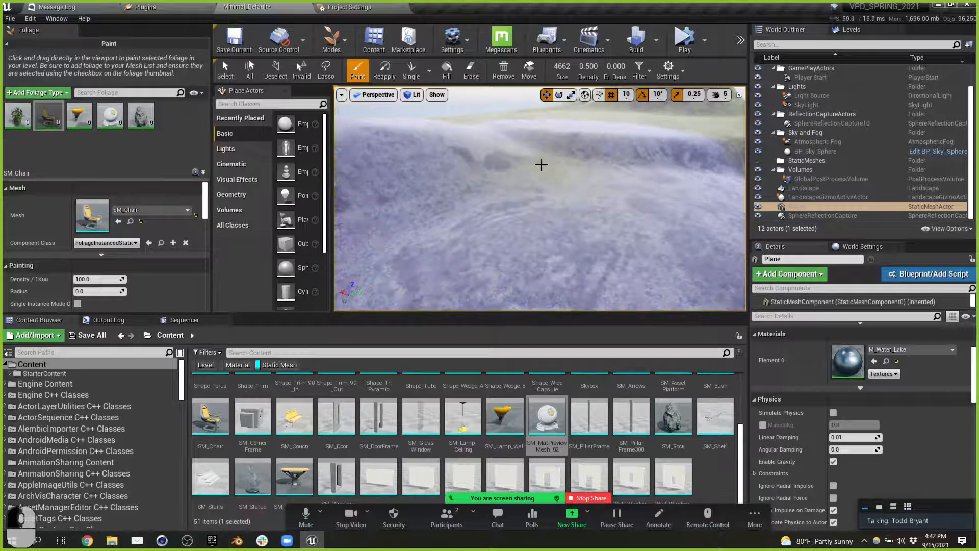
scroll(555, 161, "down", 3)
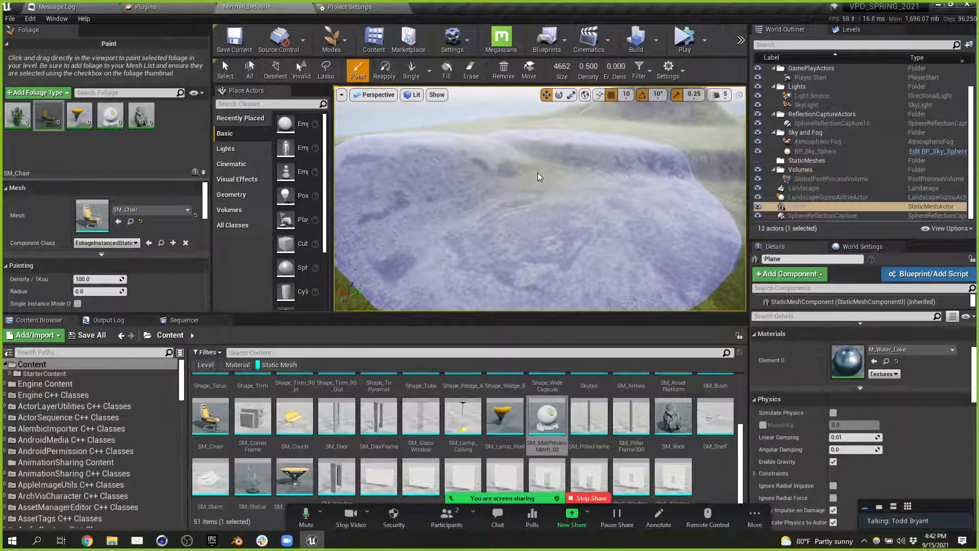
left_click(540, 177)
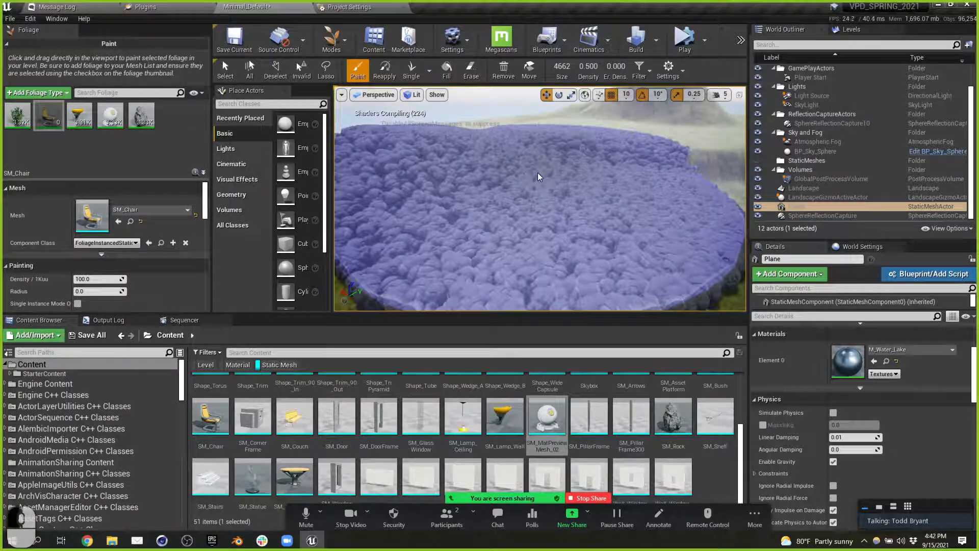
Step: Inspect the dense foliage patch up close and from a distance, and undo the painting
right_click_drag(636, 188, 635, 188)
key("d")
key("w")
key("w")
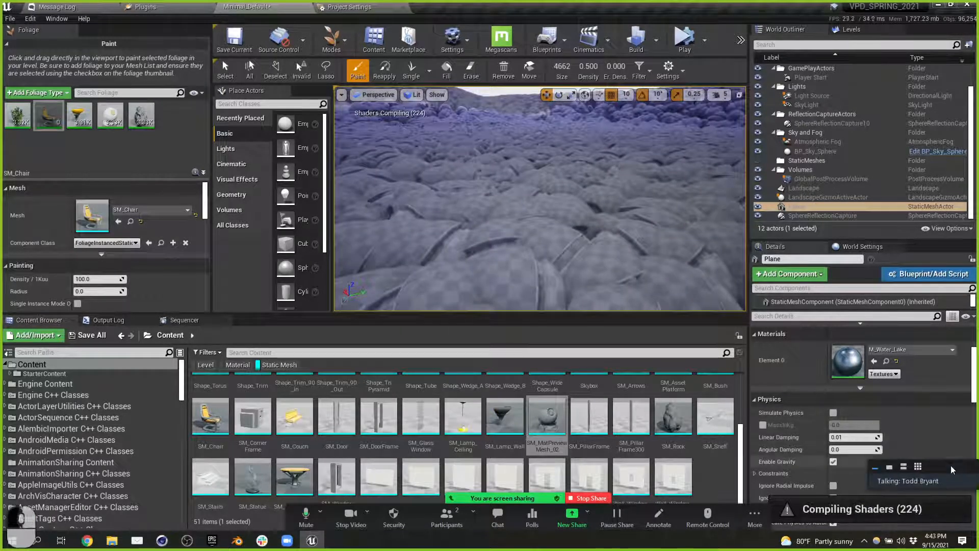
key("d")
key("a")
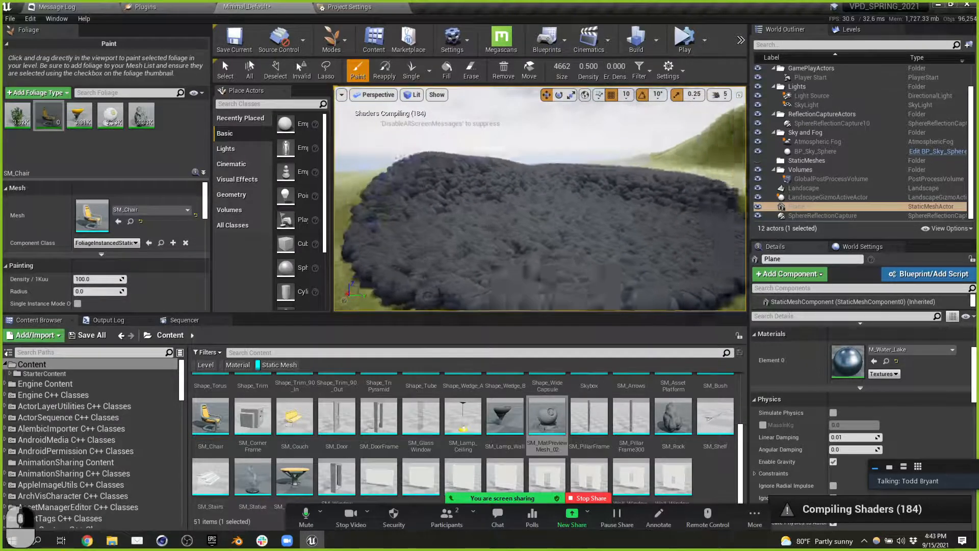
key("ctrl+z")
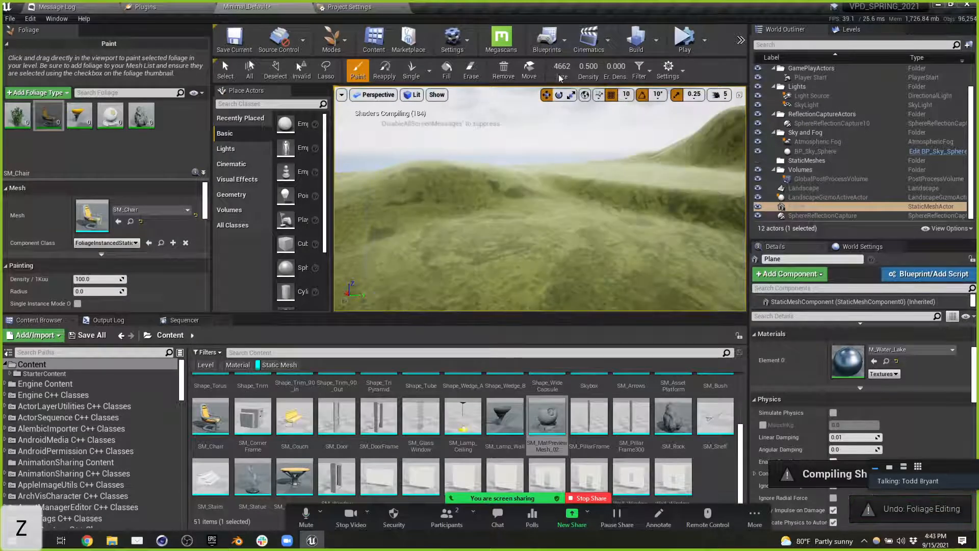
Step: Reduce the paint density to 0.030, paint a sparse foliage patch on the hill, and look over its spread
left_click_drag(600, 66, 590, 67)
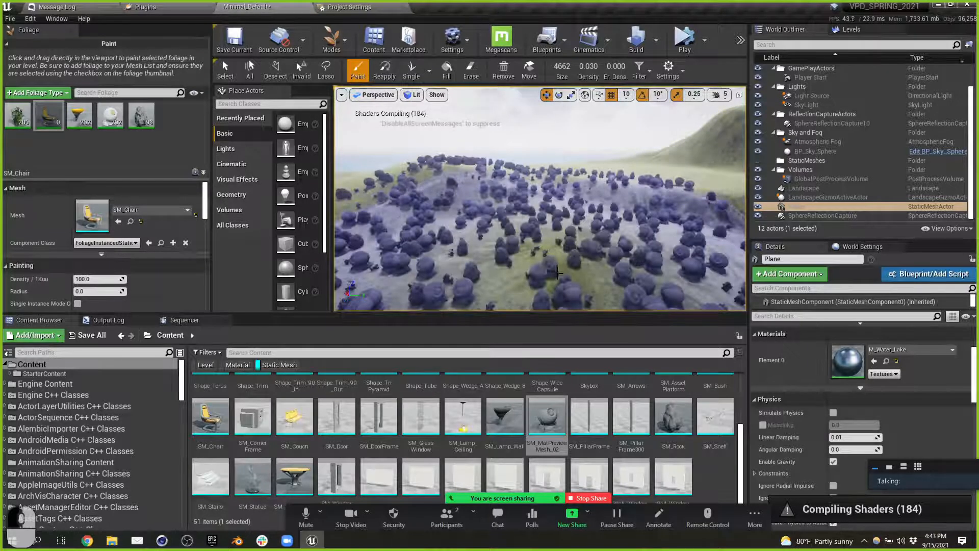
key("d")
key("w")
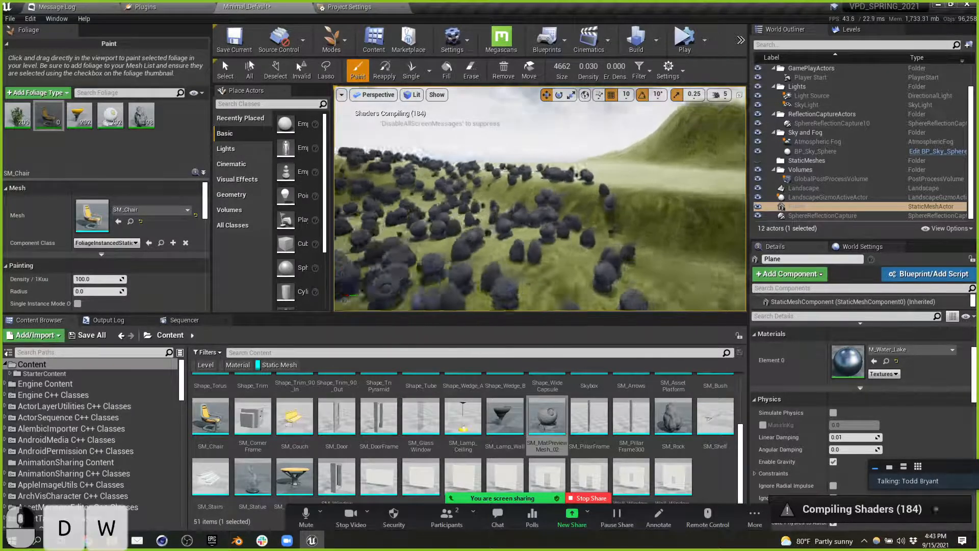
key("s")
key("e")
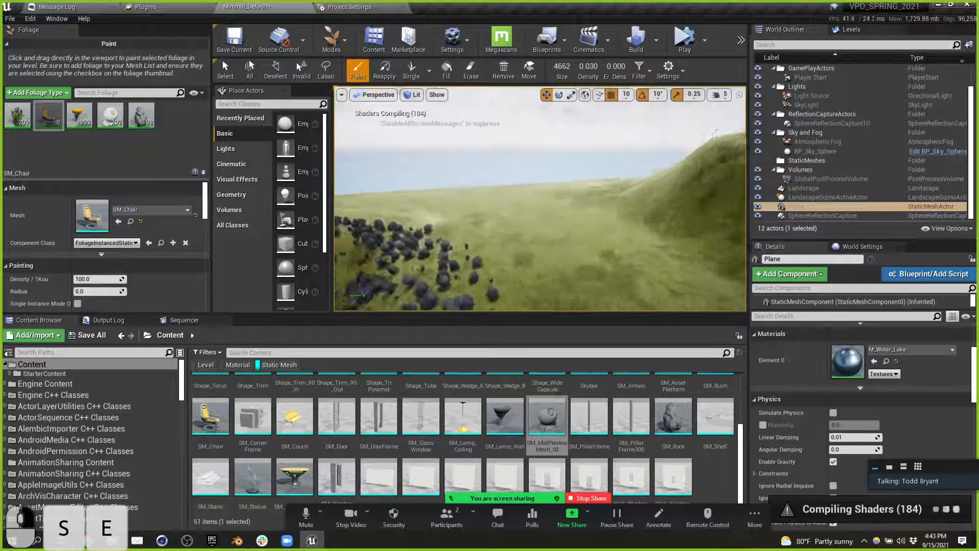
key("s")
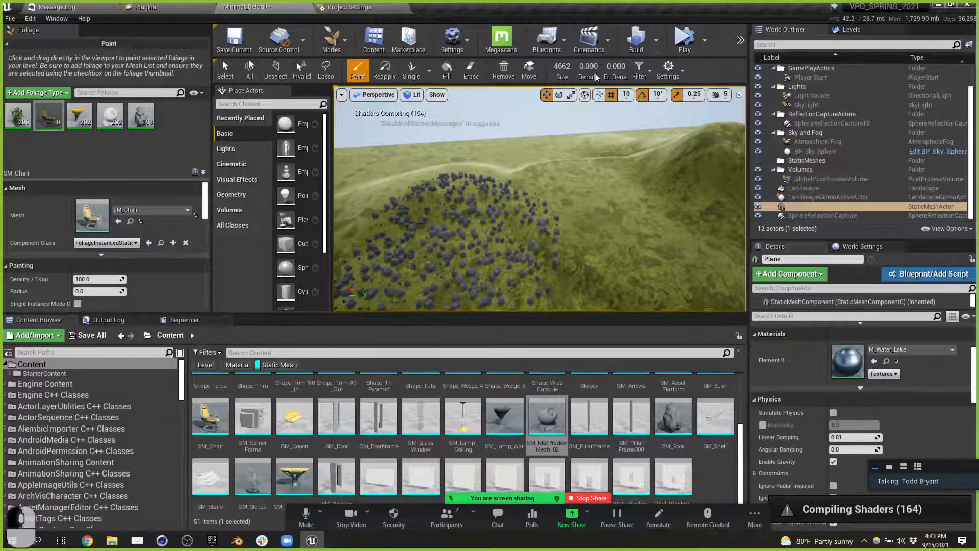
Step: Set the paint density to 0.1 and paint foliage across the hillside above the lake
type("1")
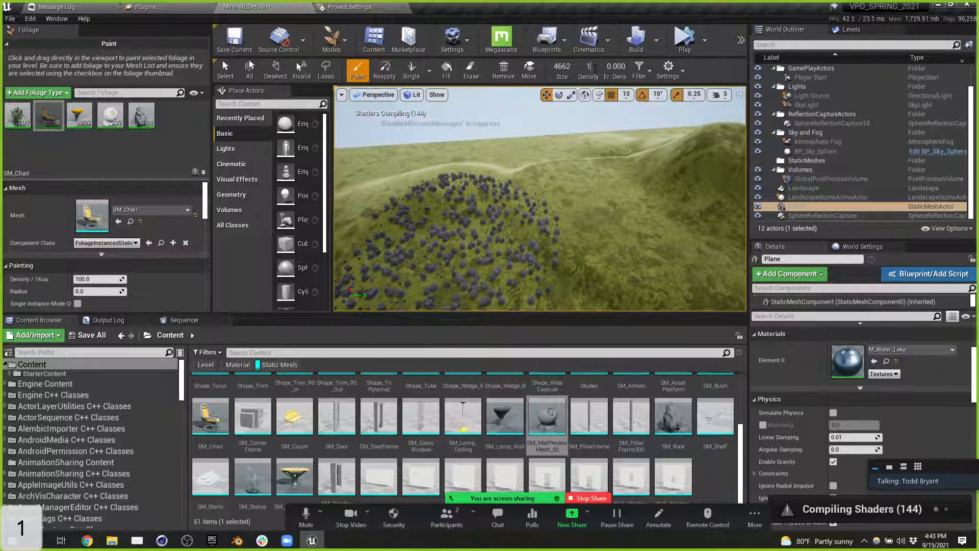
mouse_move(560, 179)
left_mouse_down()
mouse_move(510, 208)
mouse_move(681, 192)
mouse_move(624, 207)
left_mouse_up()
key("d")
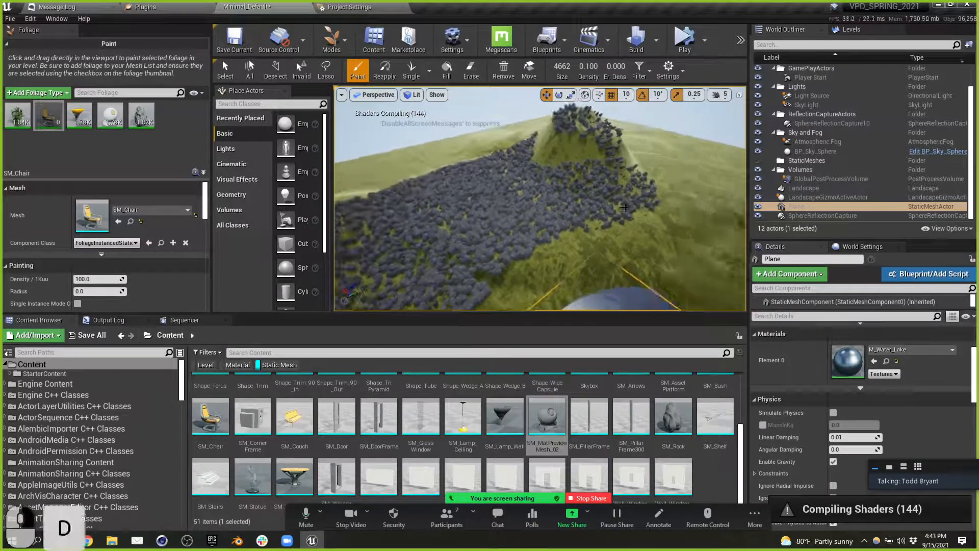
Step: Increase the foliage brush size to 8192 and paint foliage over more of the terrain around the lake
left_click_drag(562, 66, 586, 66)
right_click_drag(551, 173, 617, 178)
key("s")
key("d")
mouse_move(533, 146)
left_mouse_down()
mouse_move(527, 173)
mouse_move(701, 185)
mouse_move(607, 230)
left_mouse_up()
right_click_drag(607, 230, 688, 227)
key("a")
key("s")
left_click_drag(554, 204, 587, 230)
mouse_move(586, 231)
right_mouse_down()
mouse_move(602, 231)
mouse_move(403, 240)
right_mouse_up()
key("d")
key("w")
key("a")
right_click_drag(400, 185, 392, 183)
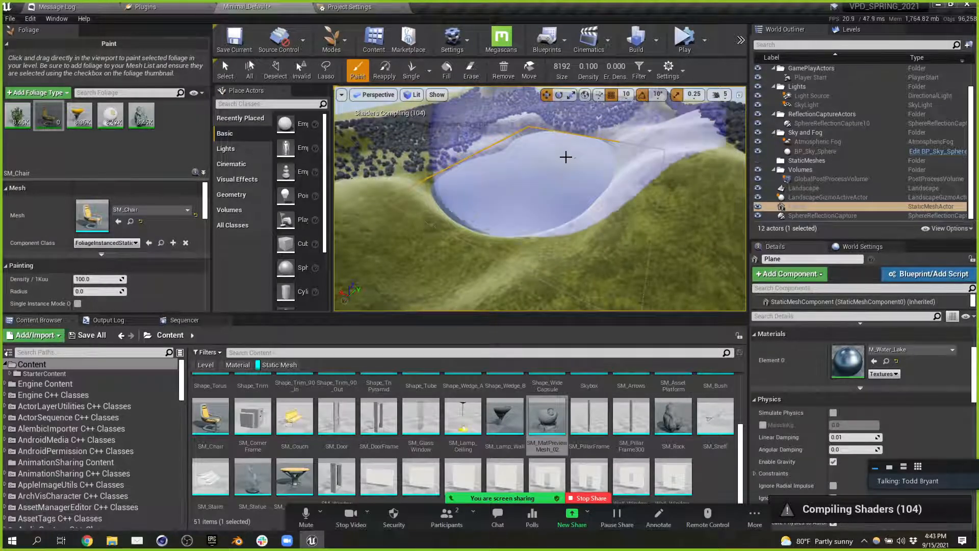
Step: Turn off the static mesh filter, and switch to Slack to review the lesson topic list
left_click(275, 365)
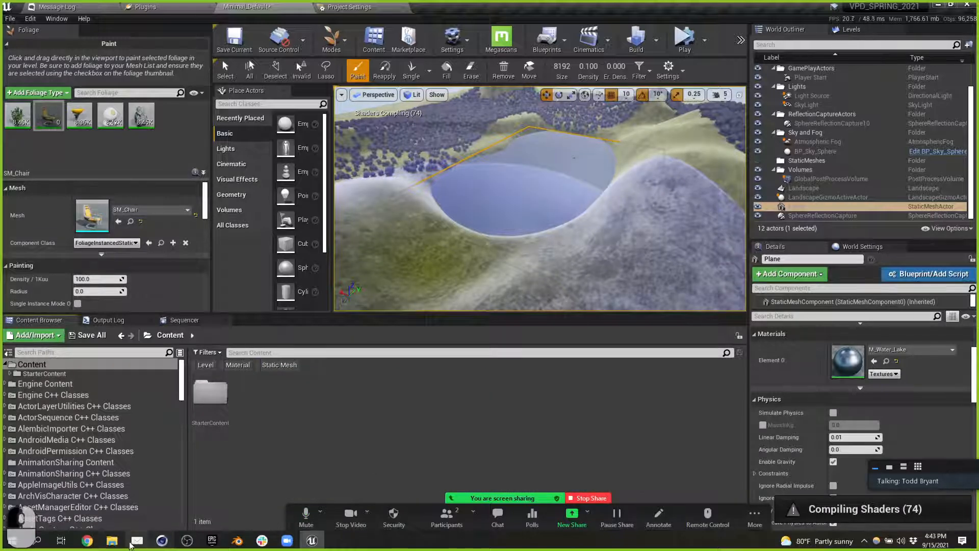
left_click(261, 540)
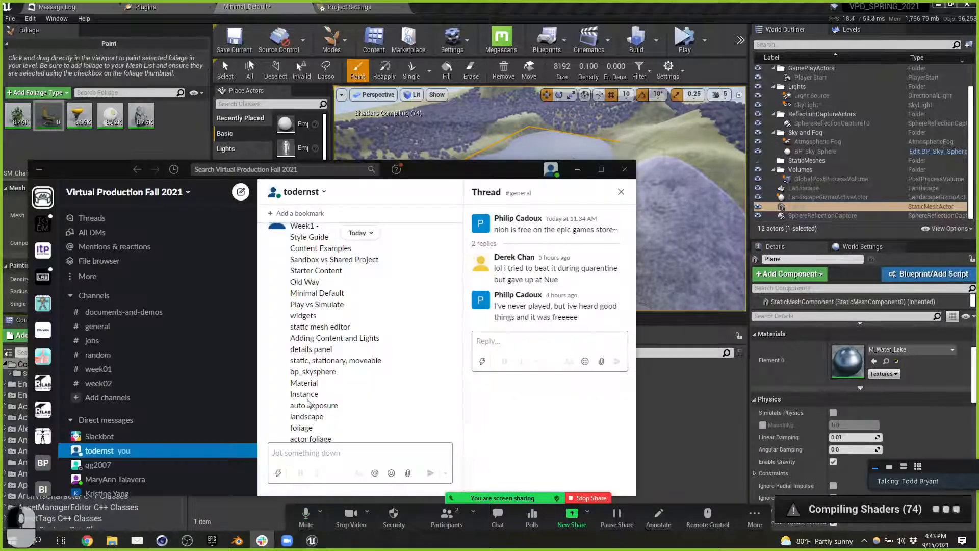
scroll(362, 341, "down", 2)
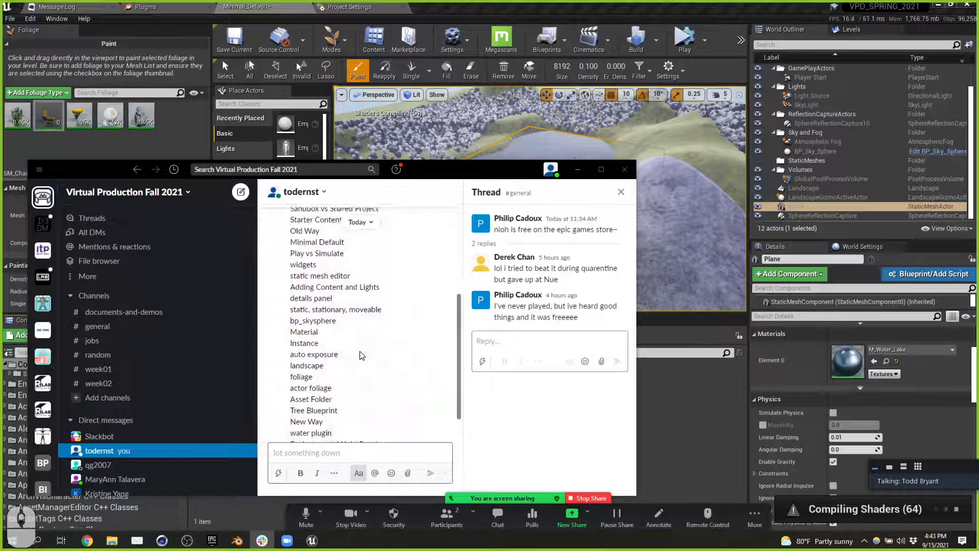
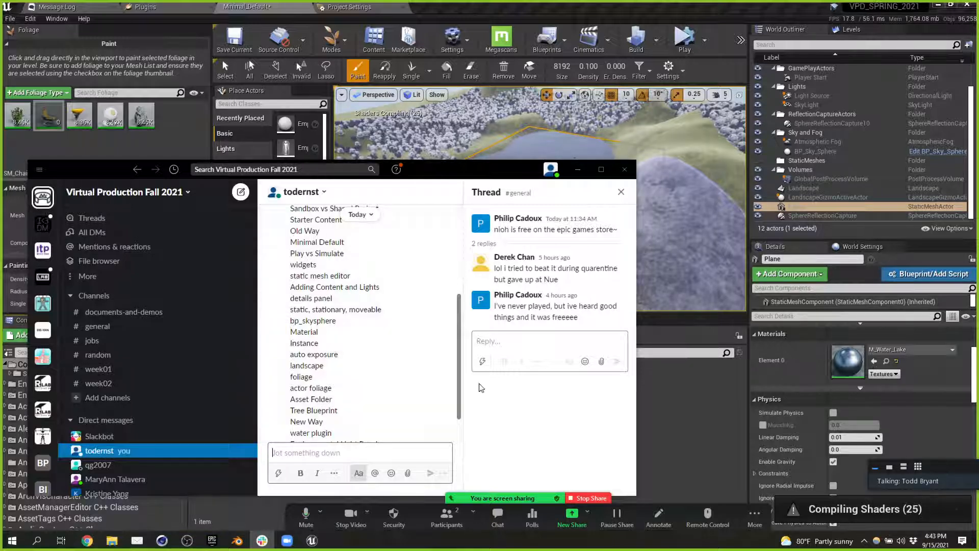
Step: Return to Unreal Editor and examine the painted bushes, lamps, rocks and preview meshes at ground level
right_click_drag(675, 197, 472, 214)
key("a")
key("w")
key("d")
key("w")
key("q")
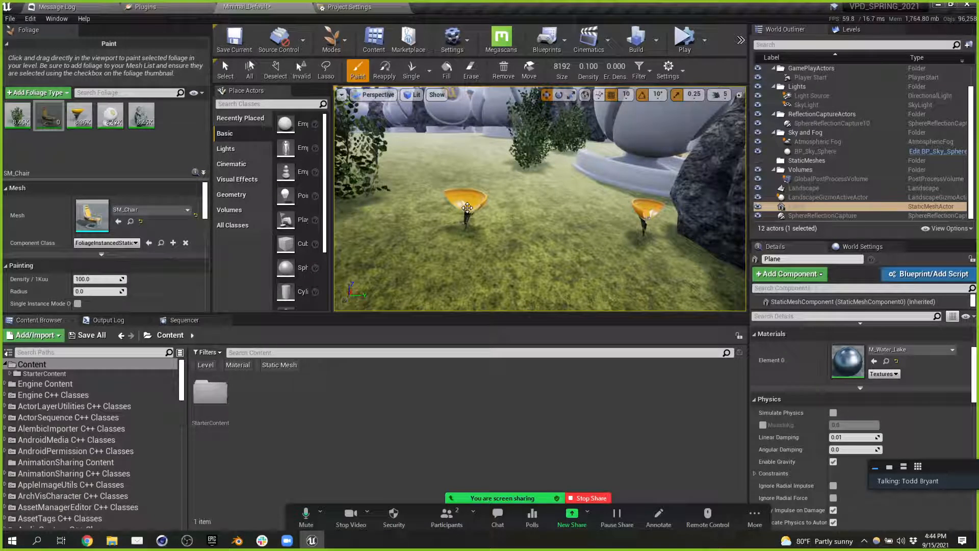
Step: Open Blueprint_WallSconce from the StarterContent Blueprints folder in the Blueprint editor
double_click(210, 393)
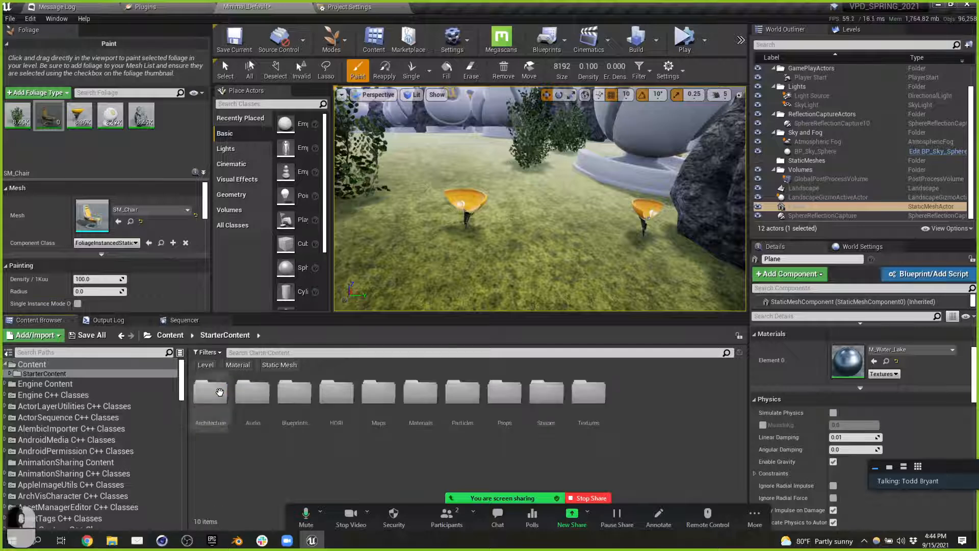
double_click(295, 393)
left_click_drag(516, 404, 514, 401)
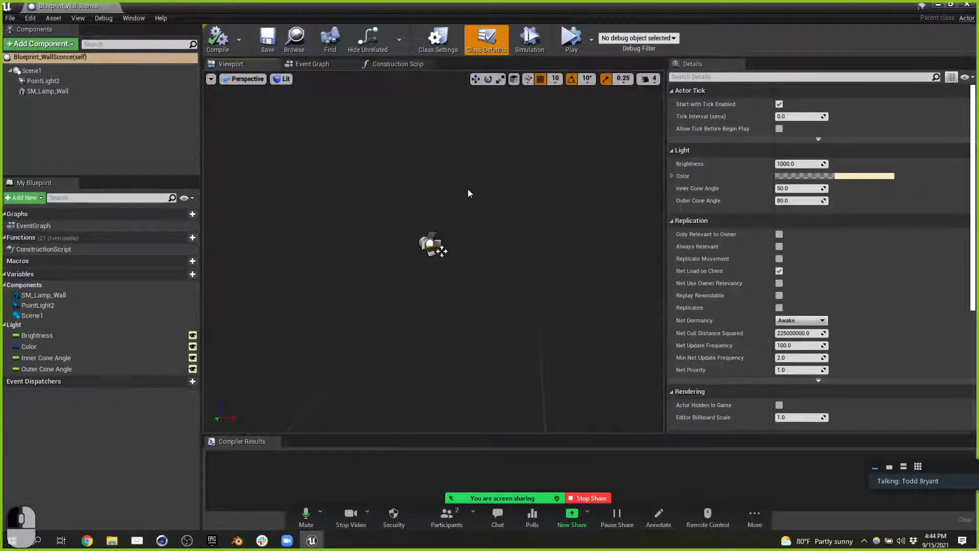
Step: Scale the SM_Lamp_Wall component uniformly to 10, then compile and save the wall sconce blueprint
left_click(69, 92)
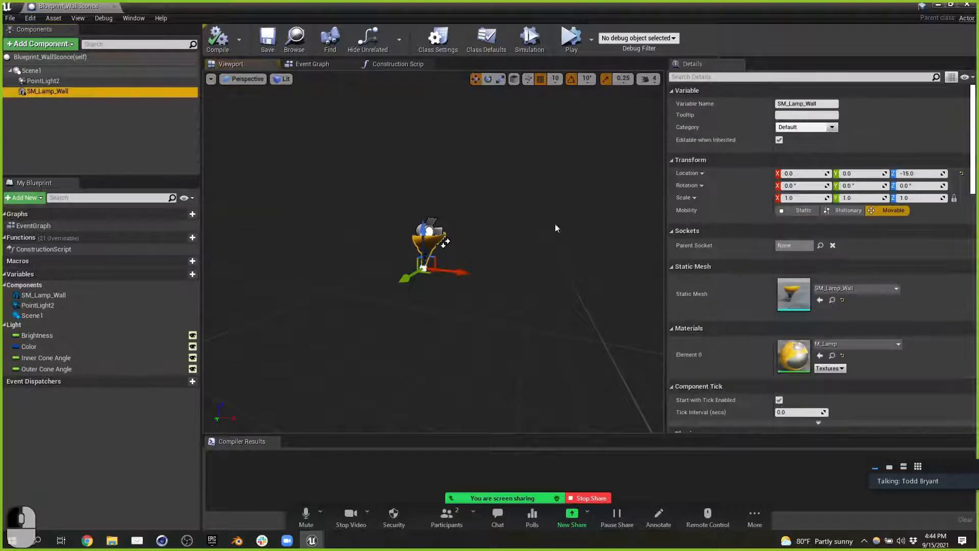
left_click(813, 200)
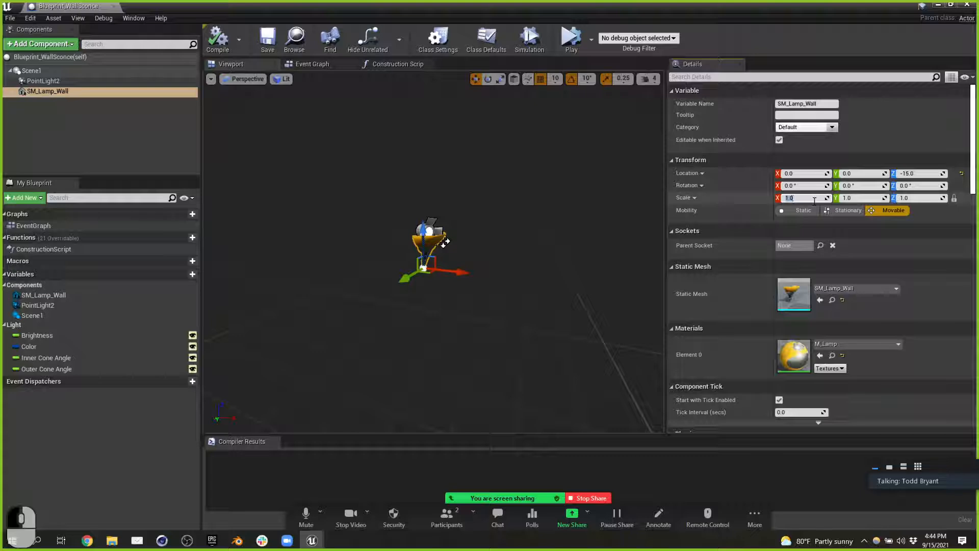
type("20")
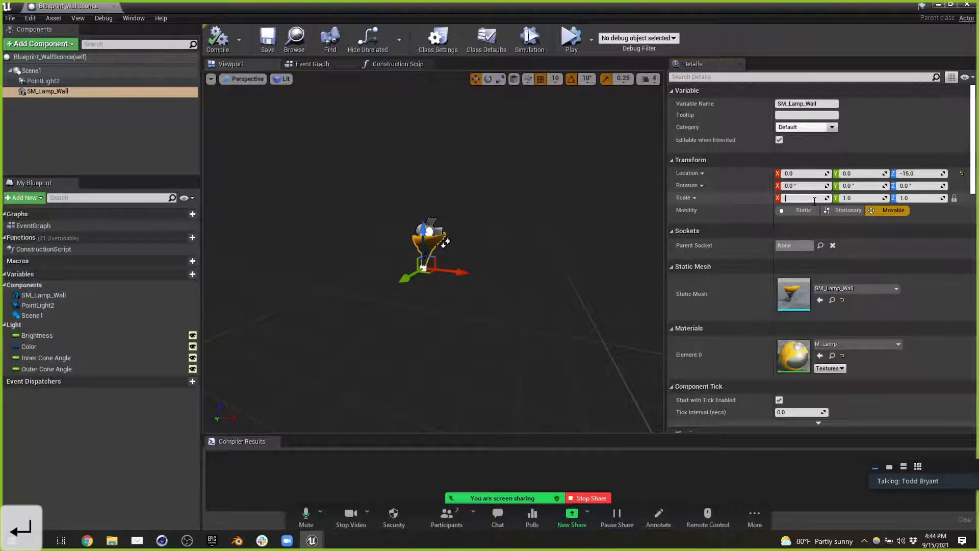
key("Tab")
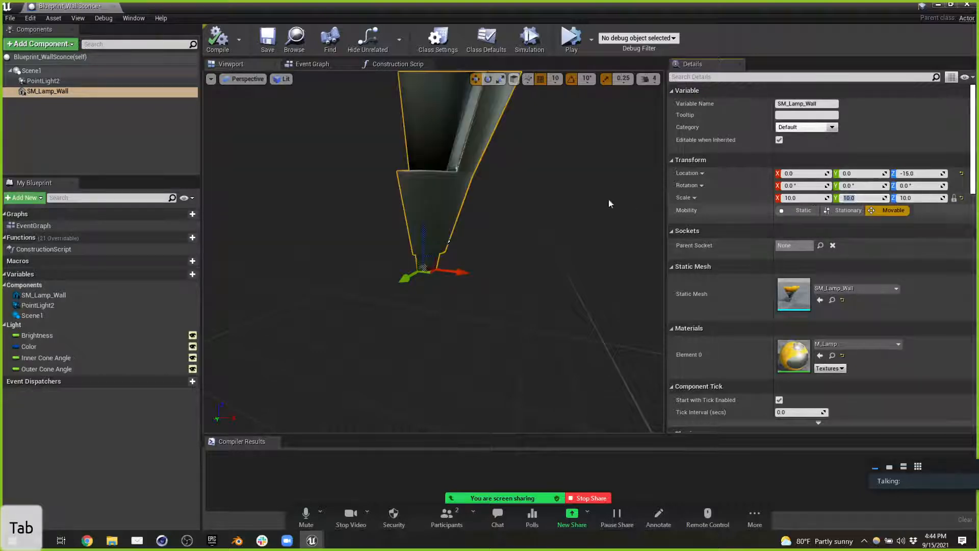
scroll(512, 158, "down", 3)
left_click(218, 38)
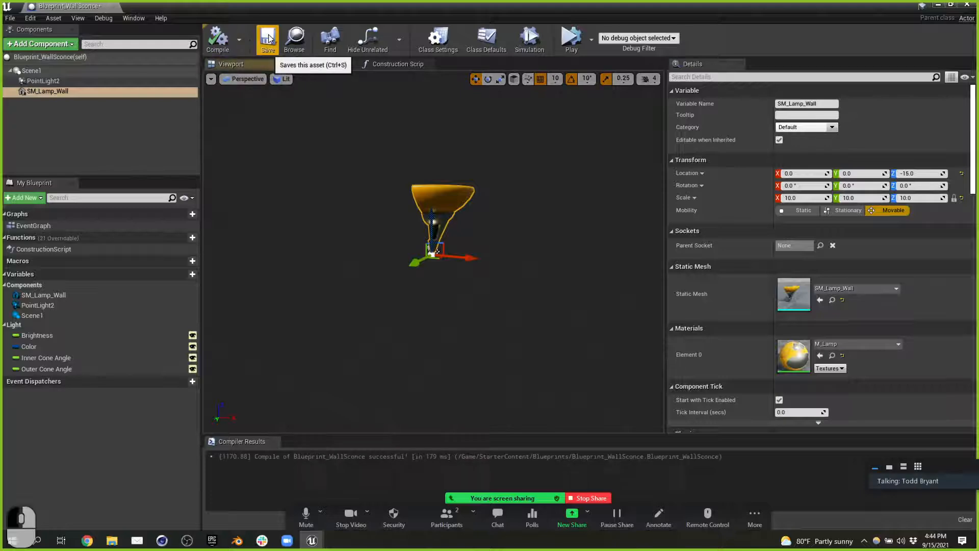
Step: Dock the wall sconce blueprint with the main editor's open tabs and save the Minimal_Default level
left_click_drag(93, 5, 479, 13)
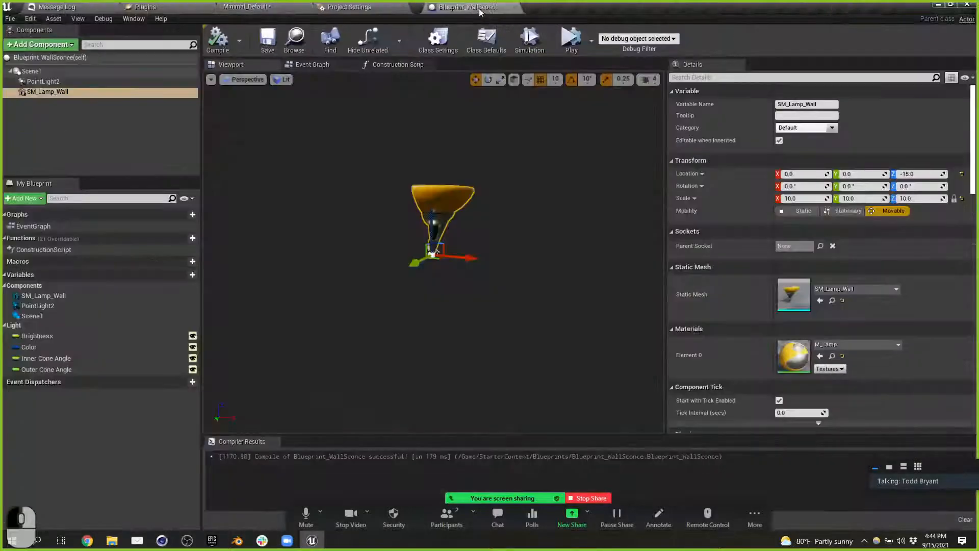
left_click(247, 6)
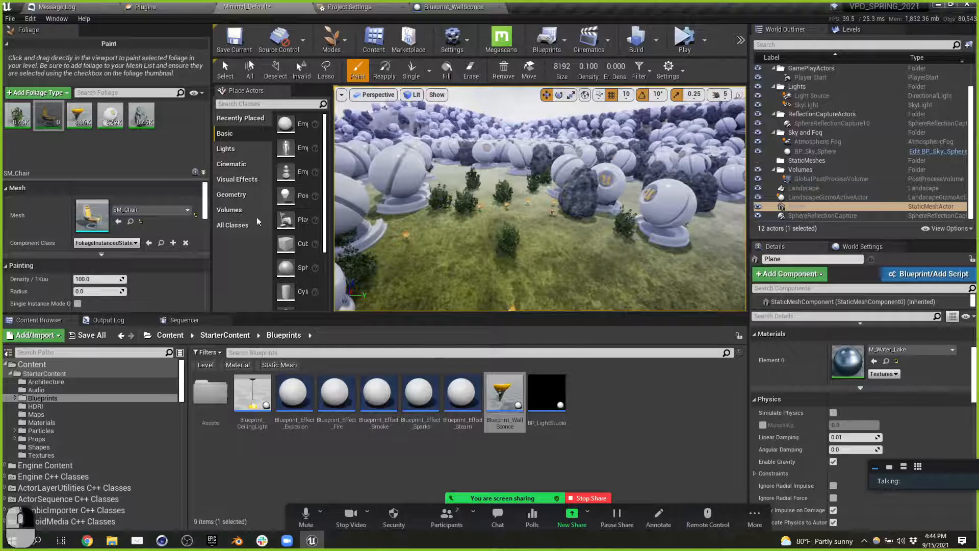
left_click(88, 337)
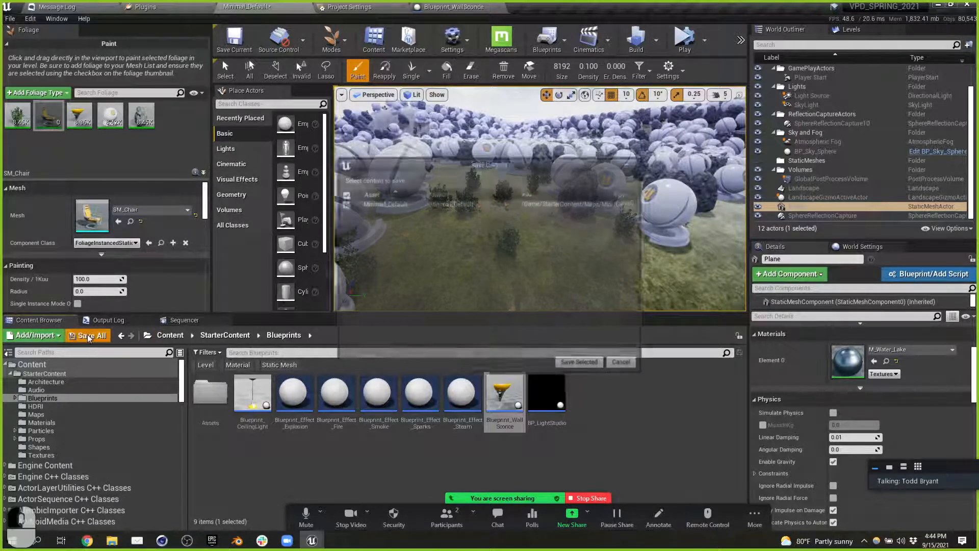
left_click(582, 365)
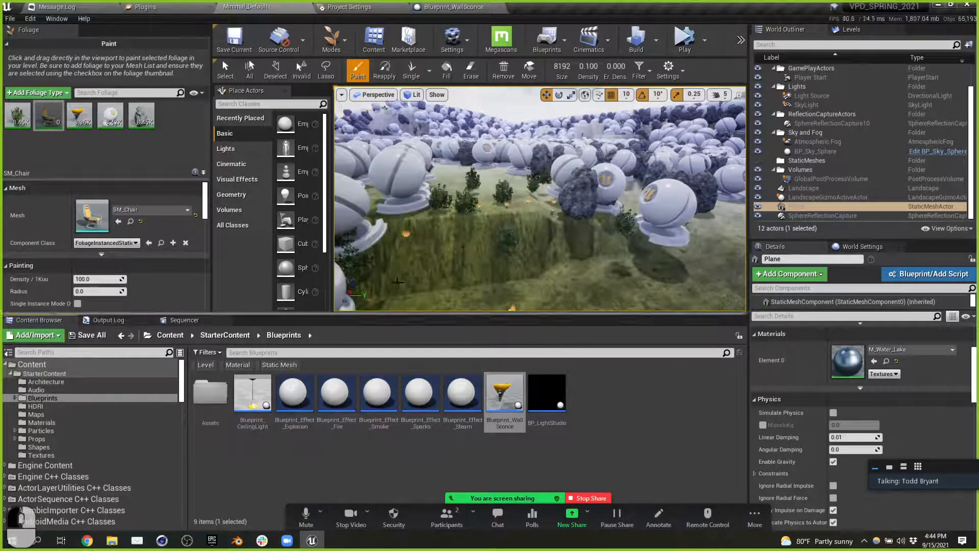
Step: At an unpainted grassy hill, deactivate the bush, material preview and rock foliage types, keeping SM_Lamp_Wall active
key("s")
right_click_drag(575, 242, 514, 243)
key("d")
key("w")
key("e")
key("a")
key("w")
key("a")
key("e")
key("w")
key("d")
right_click_drag(529, 193, 558, 194)
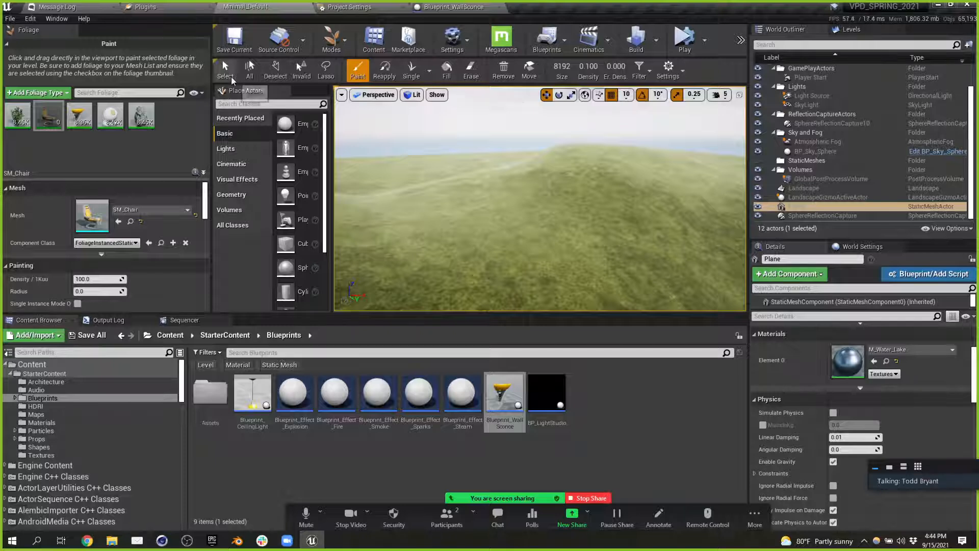
left_click(334, 40)
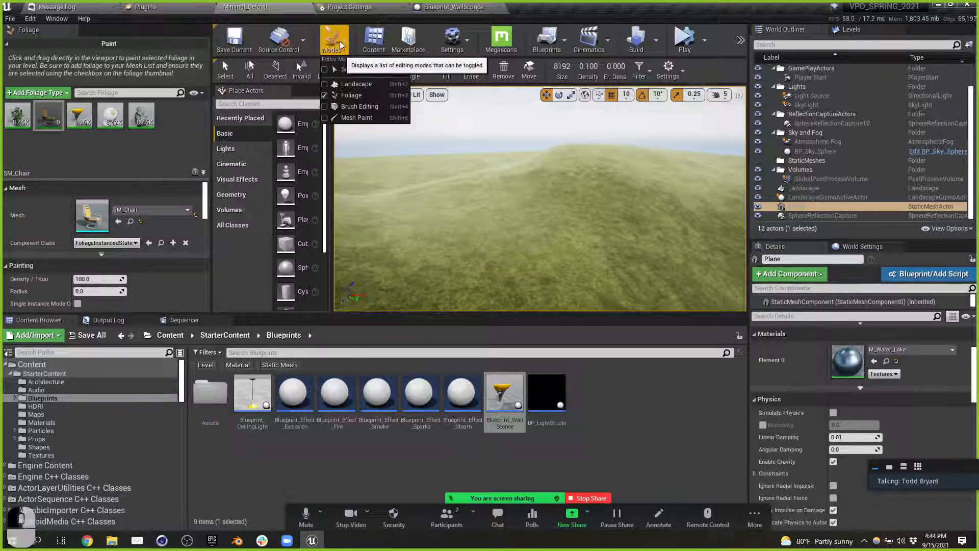
left_click(355, 95)
left_click(74, 145)
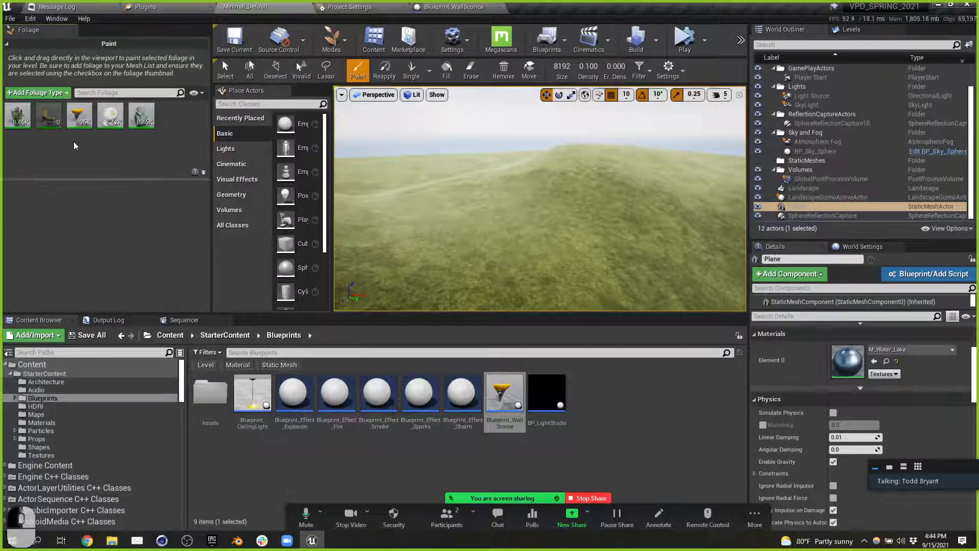
left_click(10, 108)
left_click(102, 109)
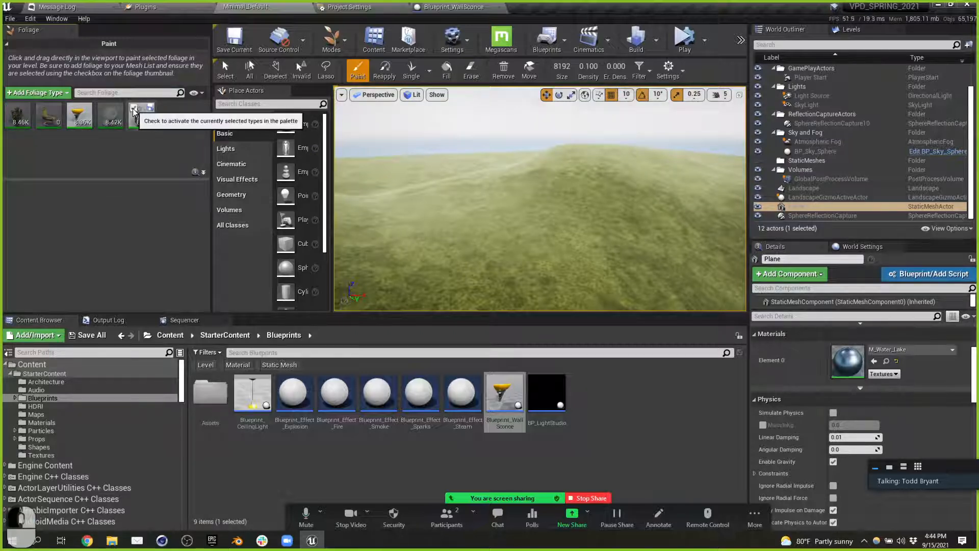
left_click(133, 108)
Step: Paint wall lamp foliage across the bare grassy hill
left_click(464, 179)
key("q")
mouse_move(478, 188)
right_mouse_down()
mouse_move(515, 209)
mouse_move(704, 97)
mouse_move(627, 158)
mouse_move(502, 200)
right_mouse_up()
key("e")
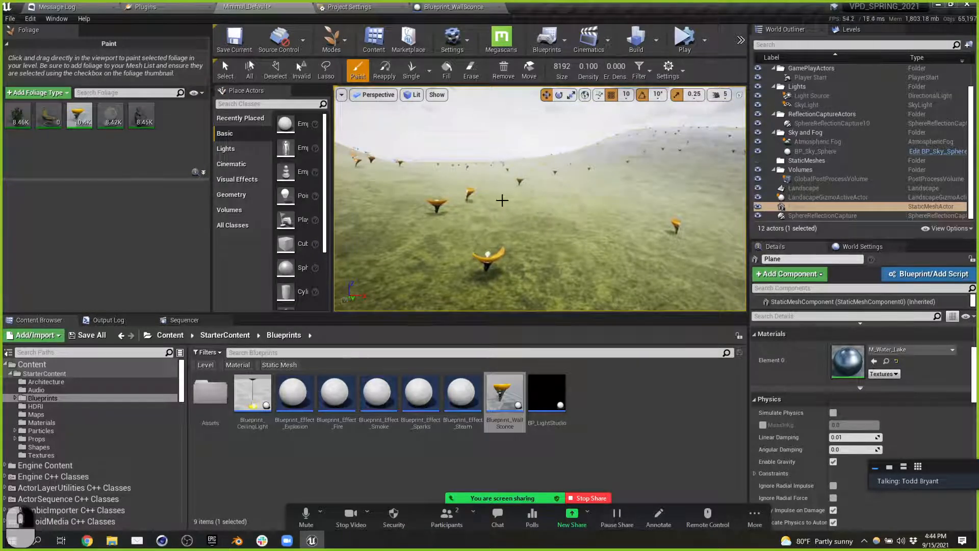
Step: Set the SM_Lamp_Wall foliage's uniform Scale X to a minimum and maximum of 10
left_click(79, 125)
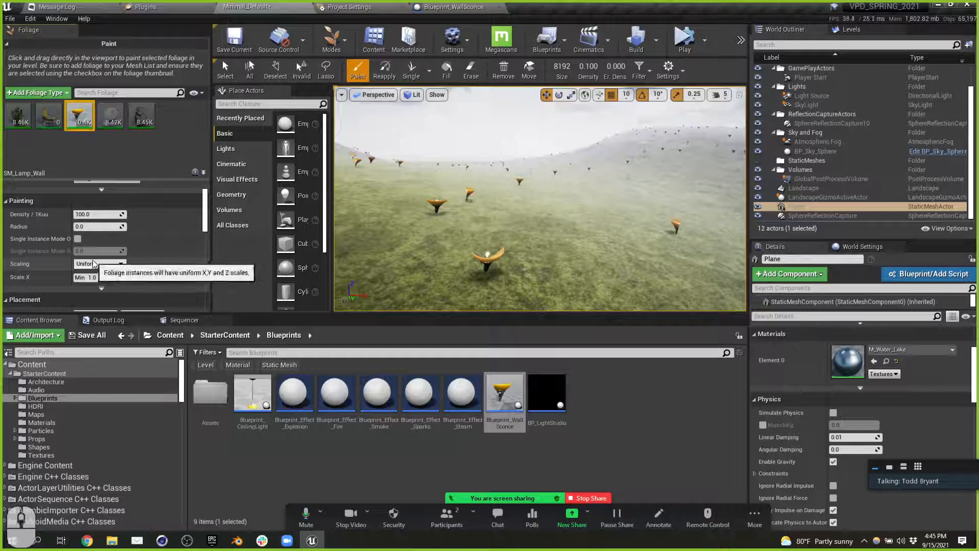
scroll(97, 262, "down", 1)
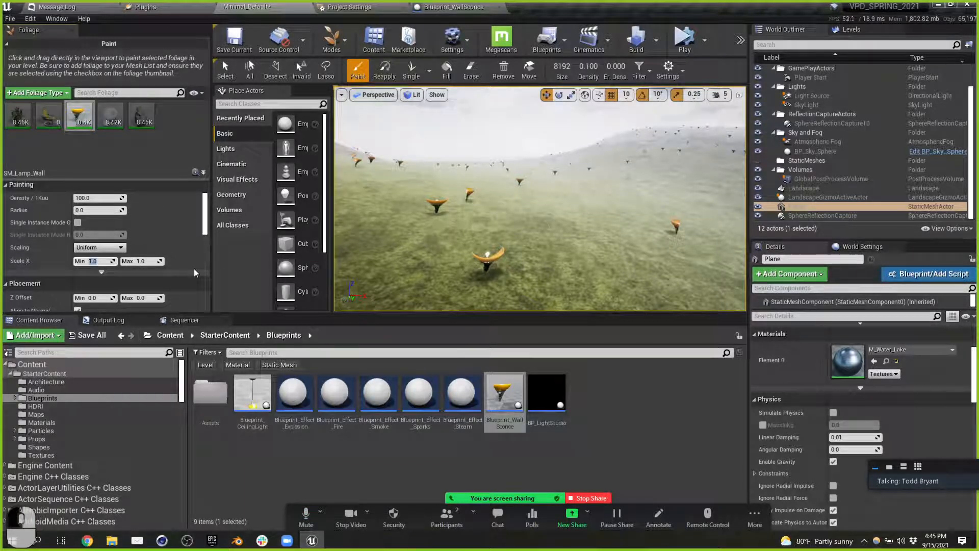
type("10")
key("Tab")
type("10")
key("Tab")
Step: Paint the enlarged wall lamps onto more of the surrounding hills
right_click_drag(601, 209, 576, 233)
key("s")
left_click(572, 231)
key("d")
key("w")
key("d")
left_click(507, 216)
key("s")
right_click_drag(507, 216, 506, 216)
key("a")
key("w")
key("e")
key("e")
key("e")
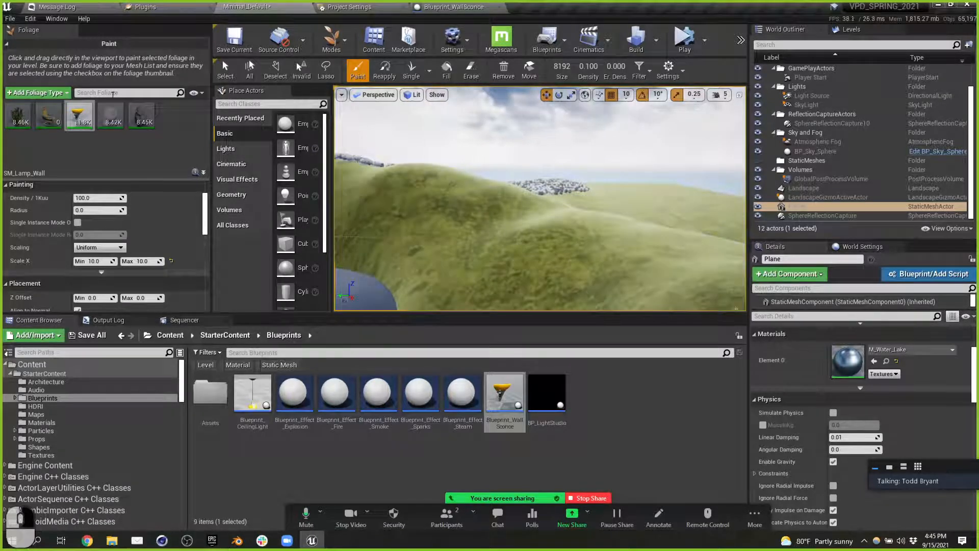
Step: Start a new Actor Foliage type and create an Assets folder under Content for it
mouse_move(67, 114)
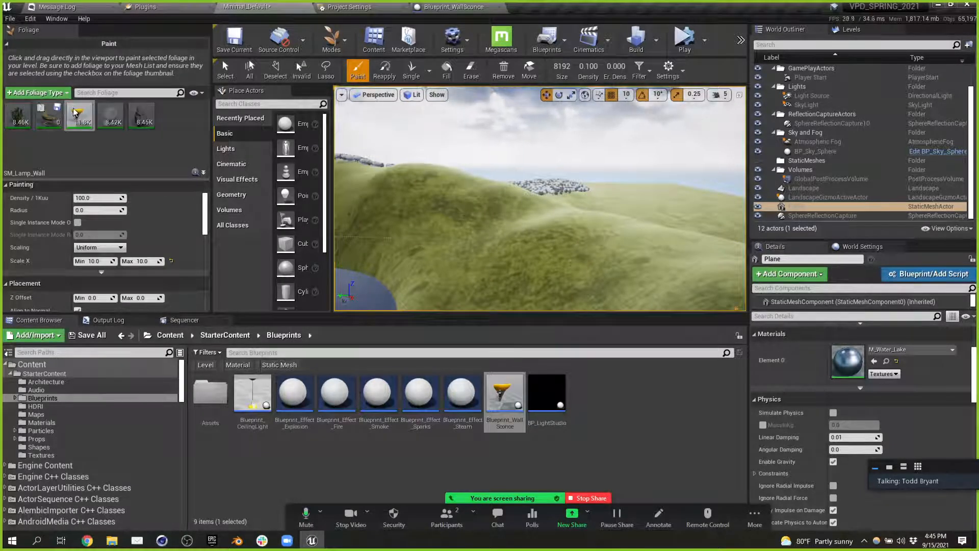
left_click(65, 93)
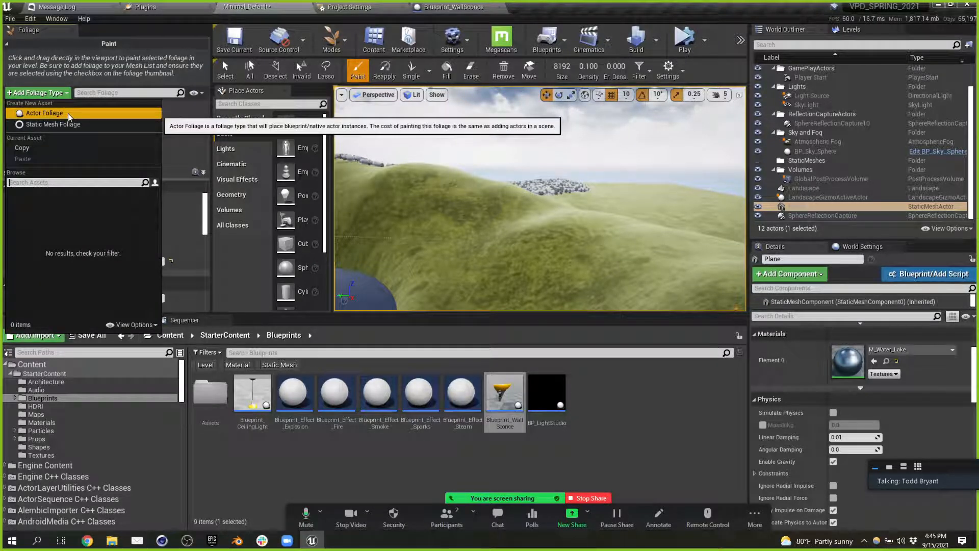
left_click(69, 113)
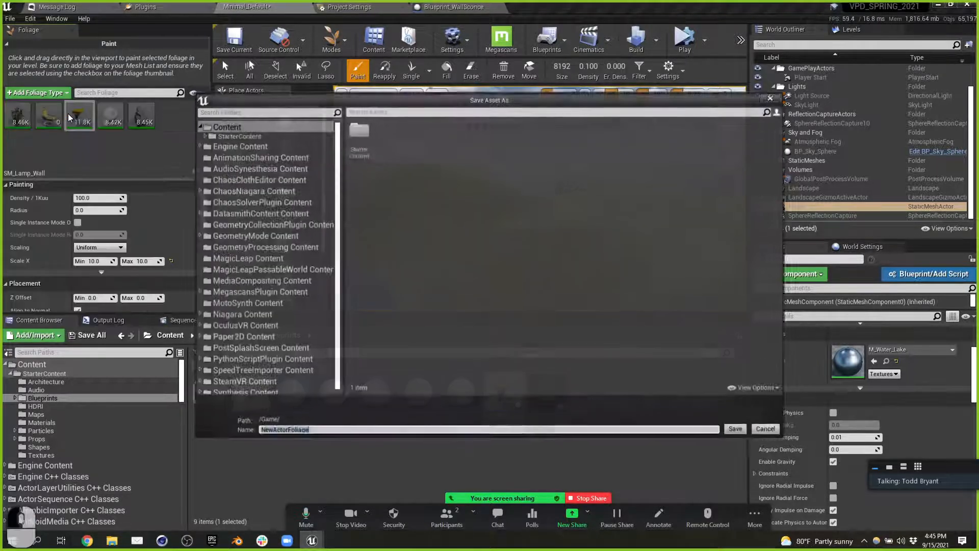
double_click(359, 133)
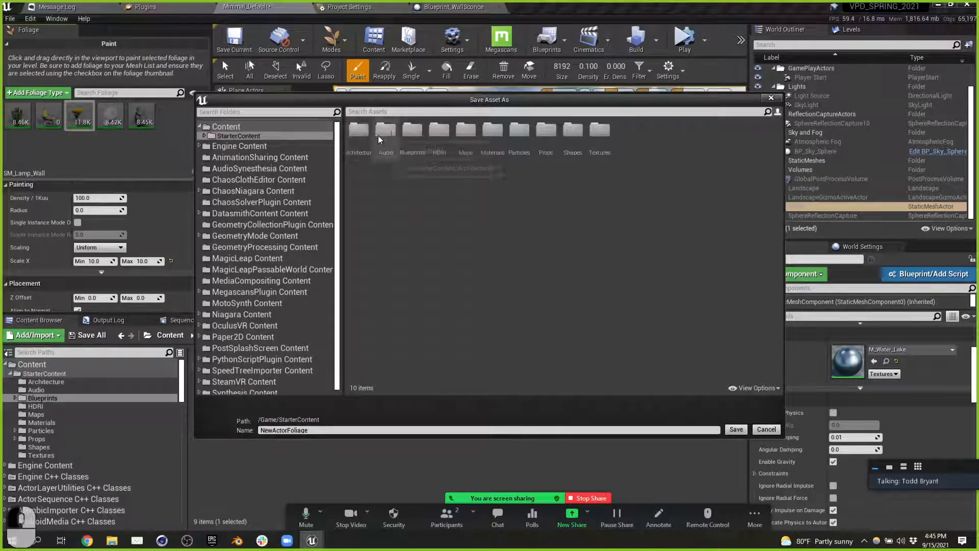
left_click(228, 126)
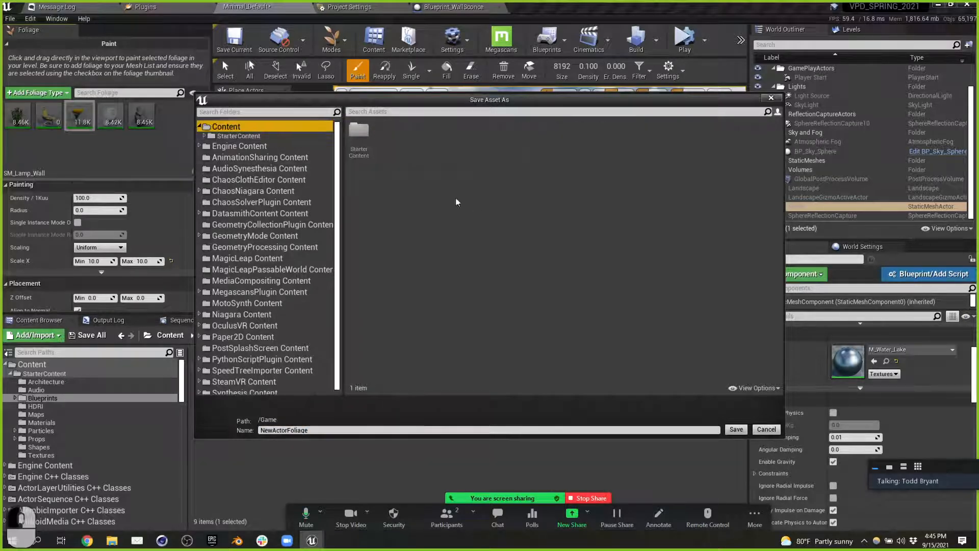
right_click(409, 139)
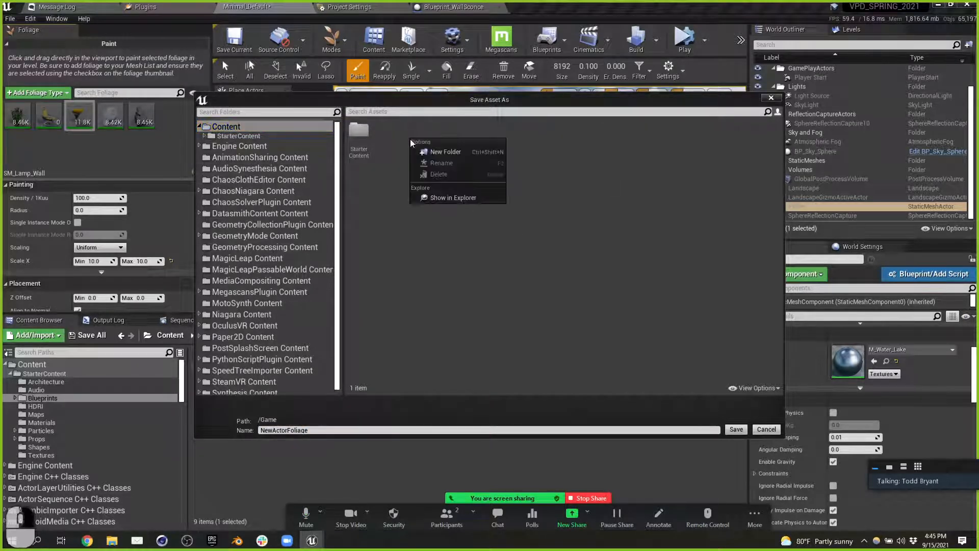
left_click(457, 151)
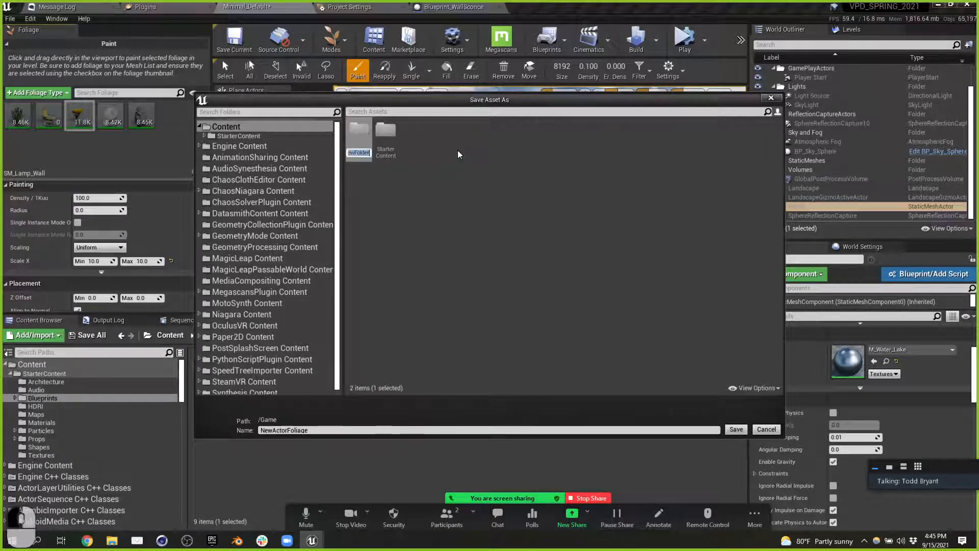
key("Caps_Lock")
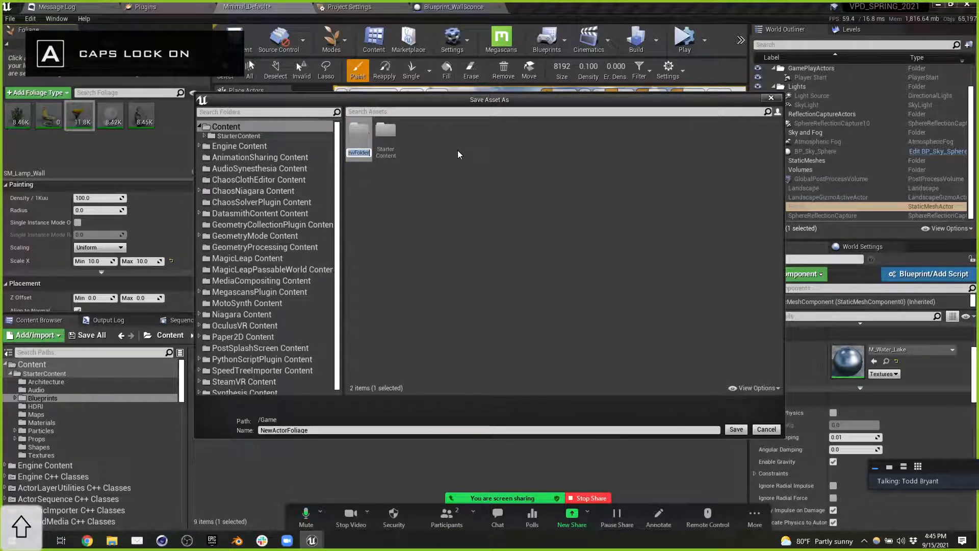
type("Assets")
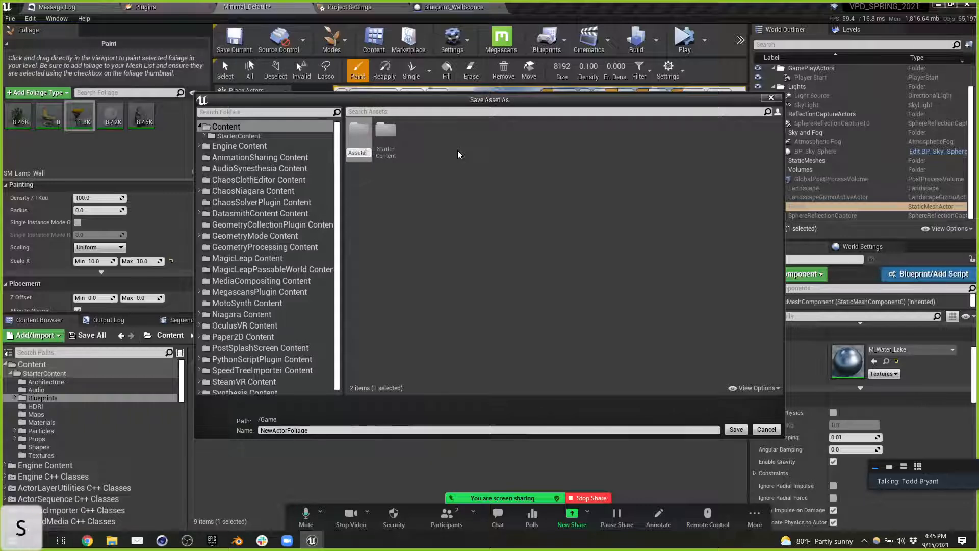
key("Return")
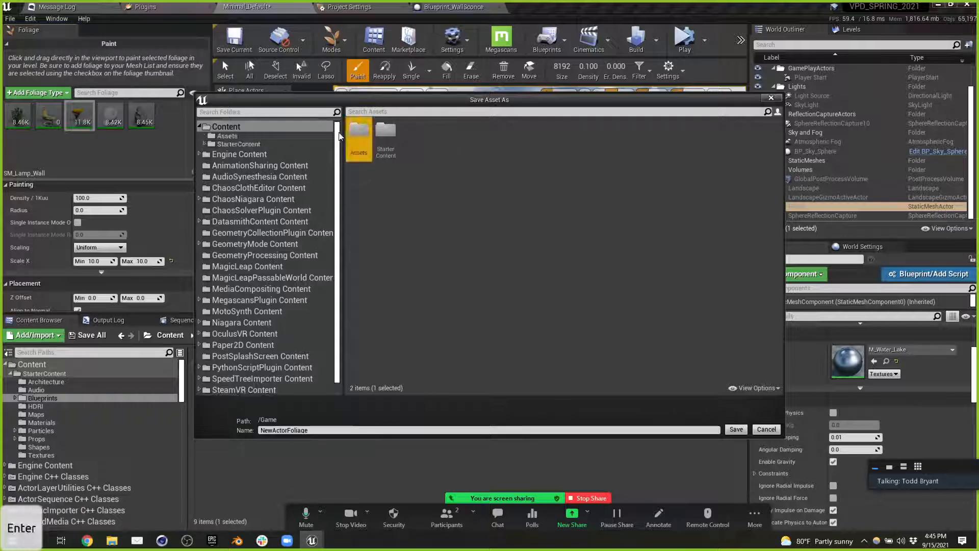
Step: Create a Blueprints folder inside the Assets folder
double_click(357, 129)
right_click(410, 147)
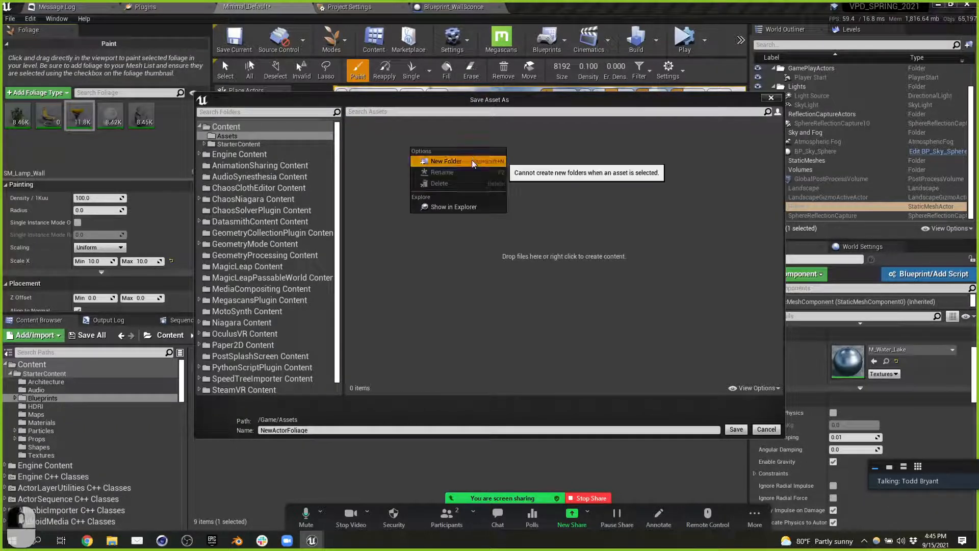
left_click(472, 160)
type("Blueprints")
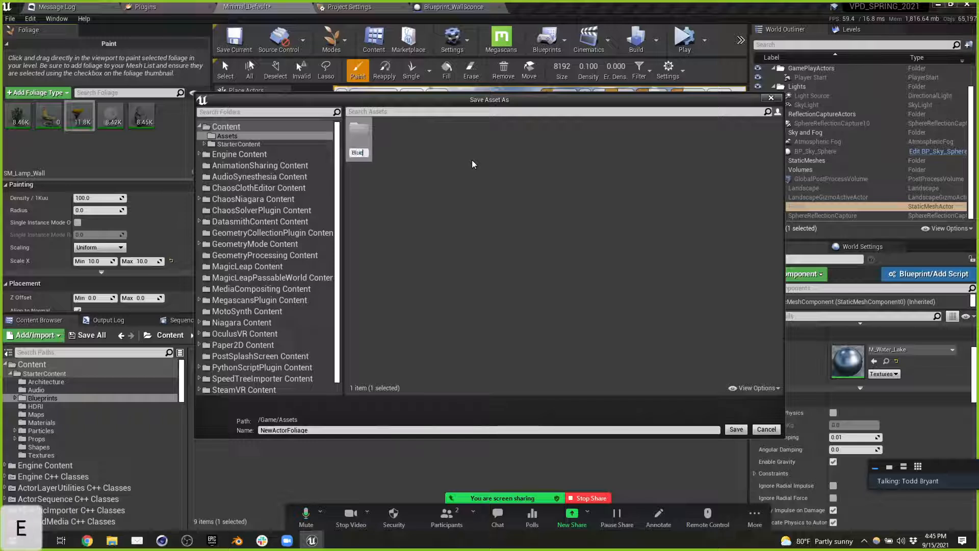
key("Return")
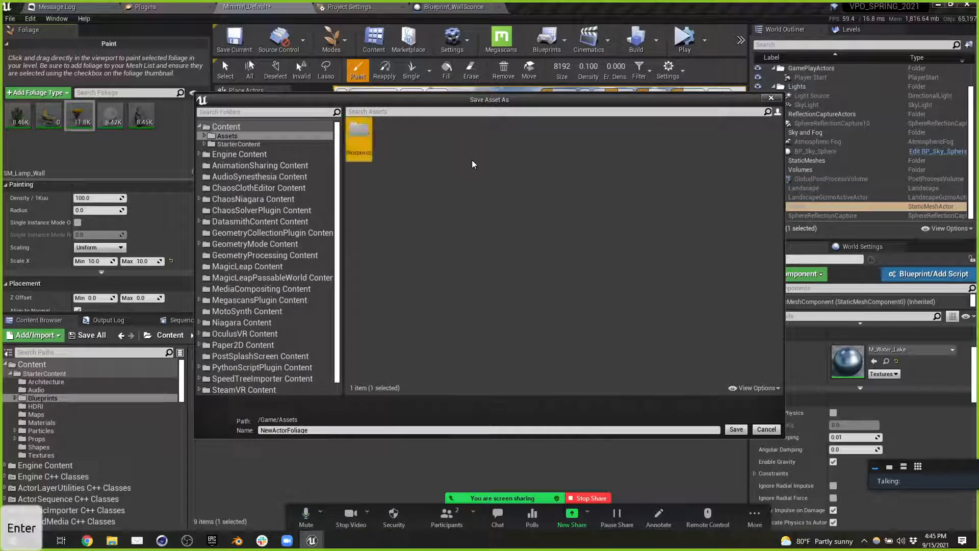
Step: Save the new actor foliage type as Sconce in the Assets/Blueprints folder
double_click(352, 133)
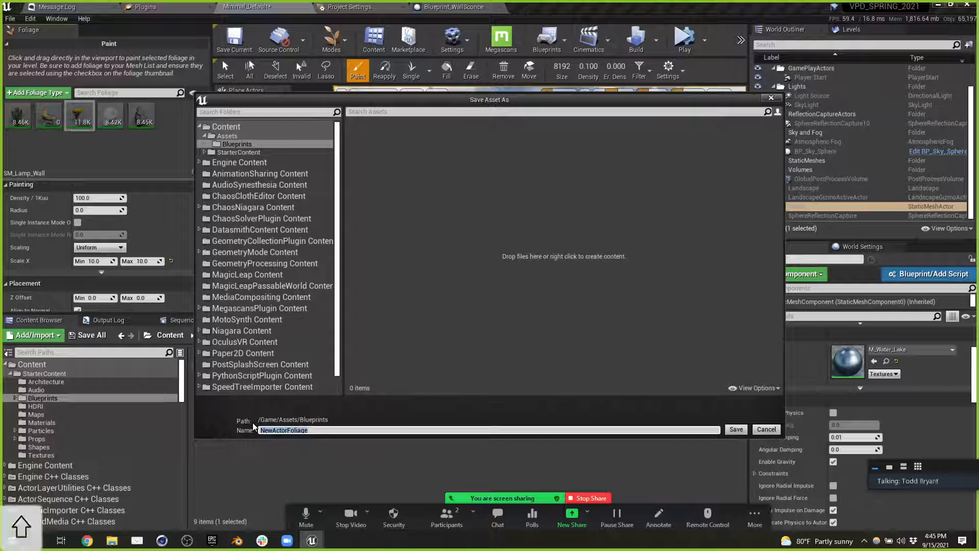
type("Sconce")
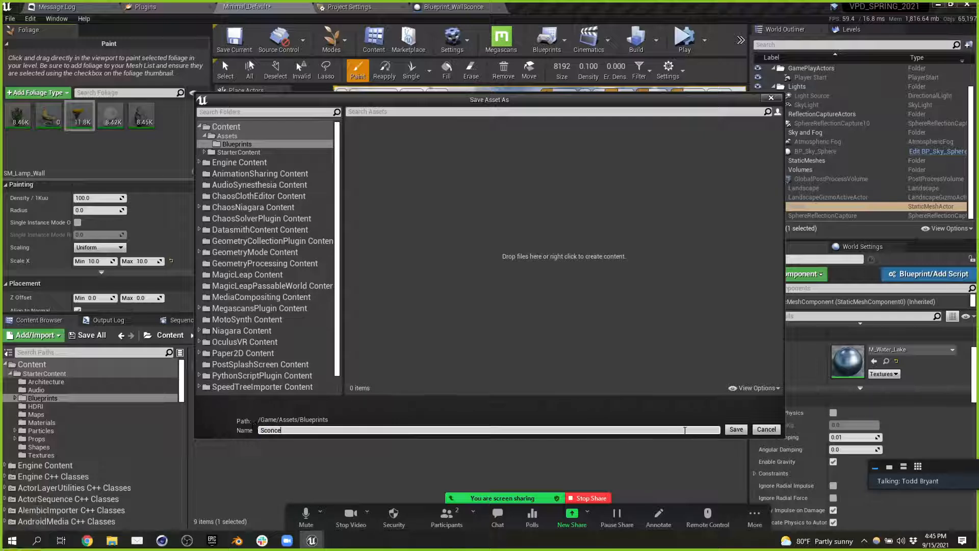
left_click(735, 431)
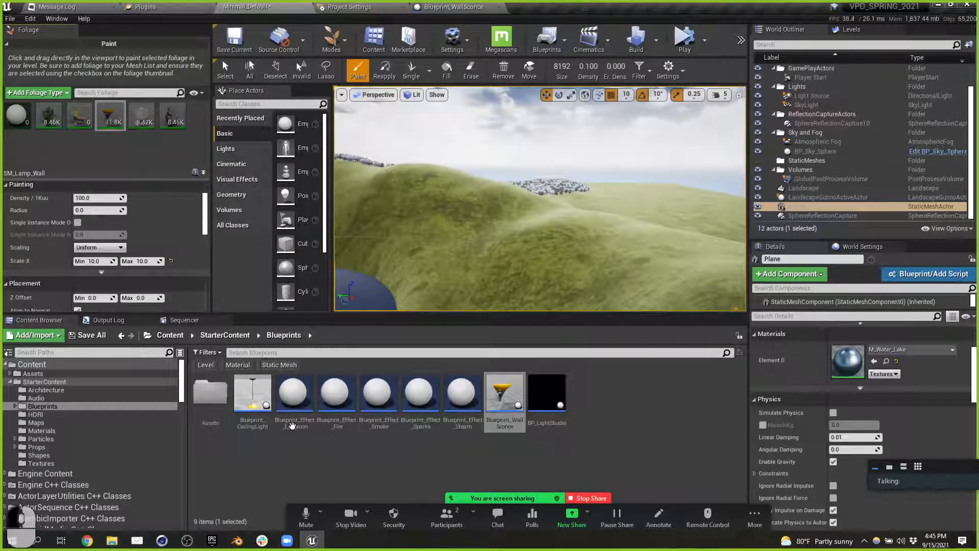
Step: Open the Sconce foliage type from the Content/Assets/Blueprints folder
double_click(208, 398)
left_click(170, 335)
double_click(225, 383)
double_click(223, 389)
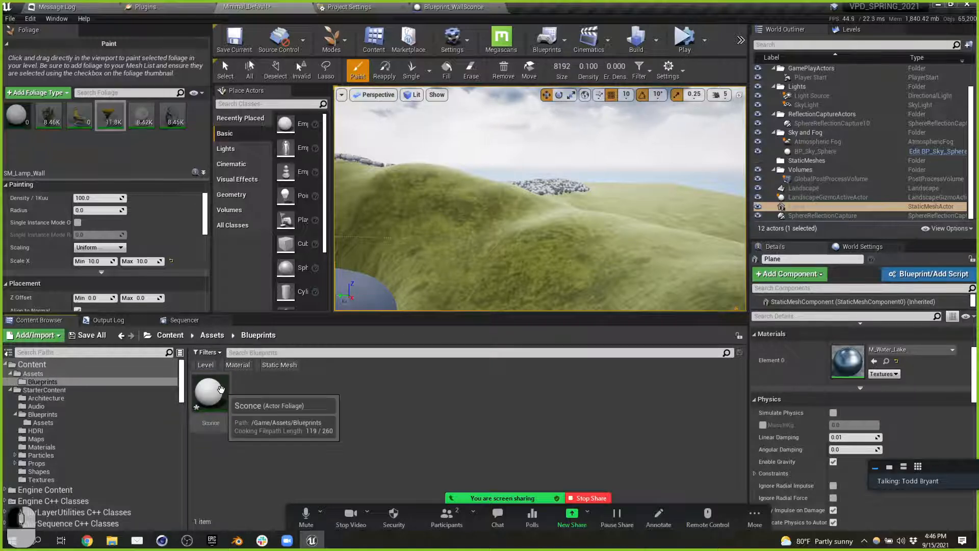
double_click(221, 389)
Step: Return to the level and locate the wall sconce blueprint in the StarterContent/Blueprints folder
left_click(359, 116)
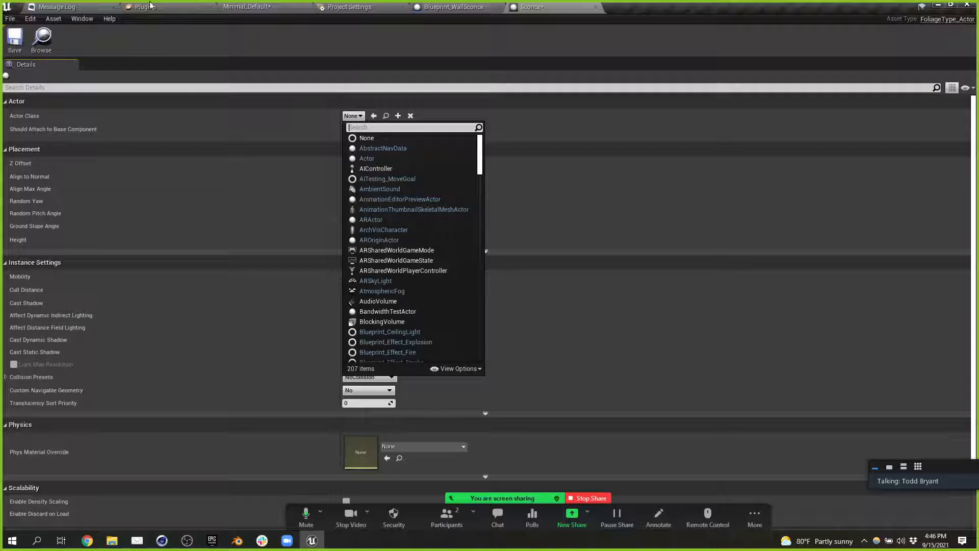
left_click(111, 7)
left_click(169, 6)
left_click(288, 6)
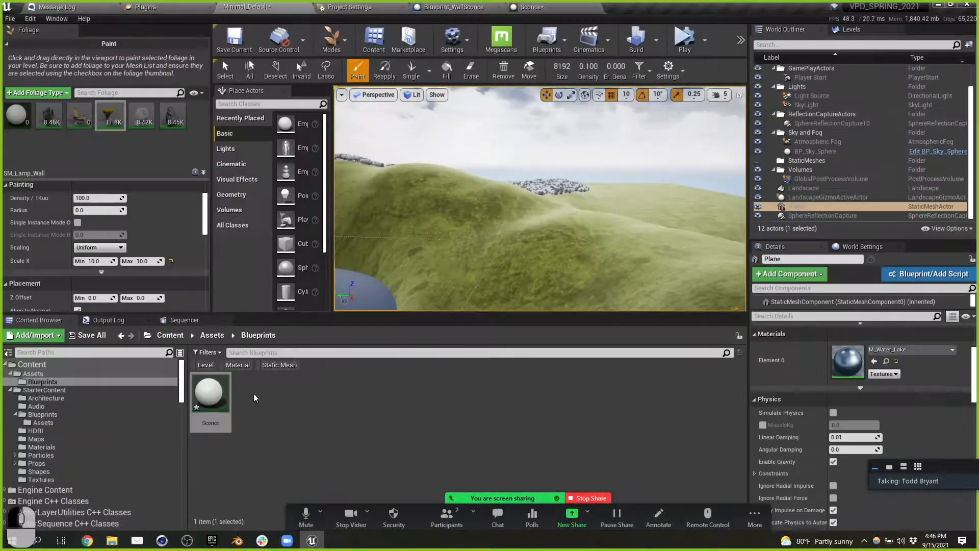
left_click(169, 334)
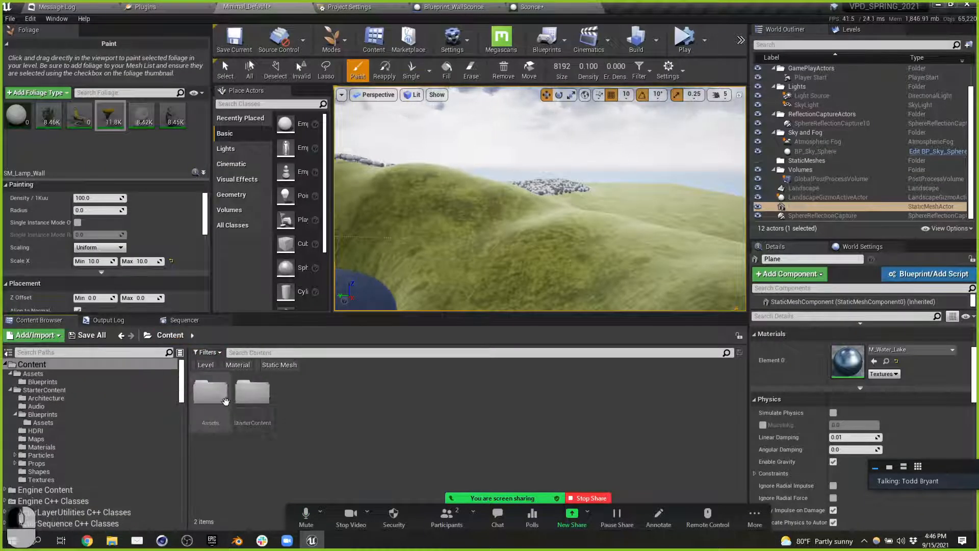
double_click(257, 399)
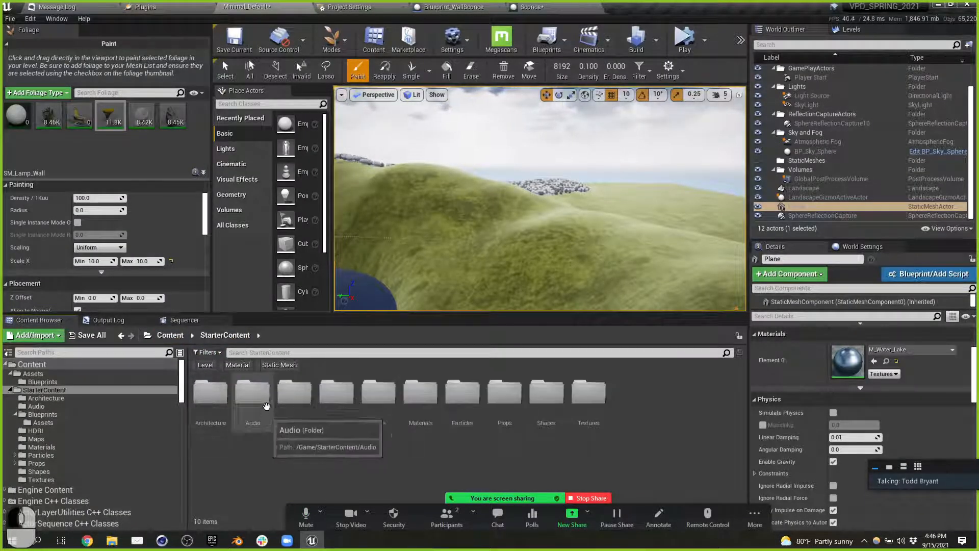
double_click(293, 390)
left_click(504, 400)
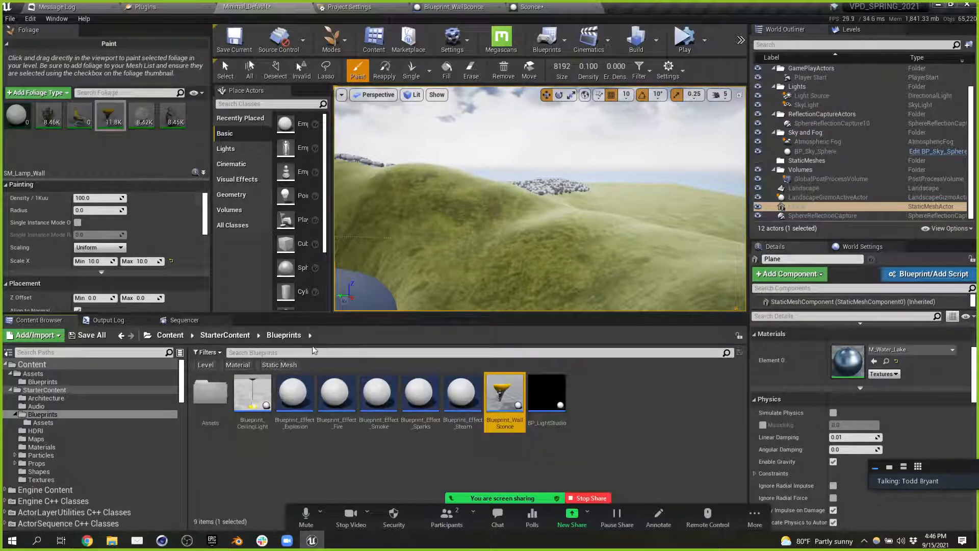
Step: Reopen the Sconce foliage type from Assets/Blueprints and set its Actor Class to Blueprint_WallSconce
left_click(170, 335)
double_click(210, 391)
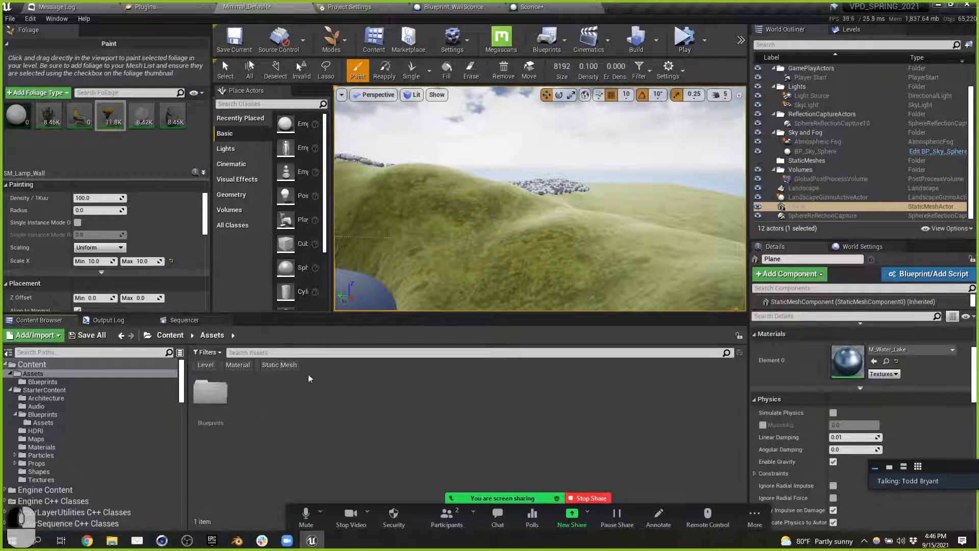
double_click(223, 386)
double_click(209, 390)
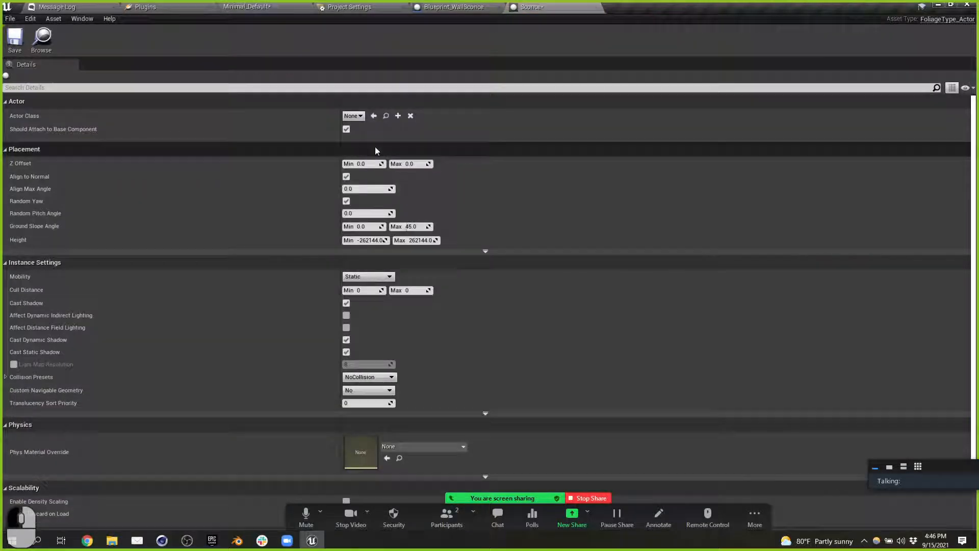
left_click(357, 115)
scroll(401, 301, "down", 4)
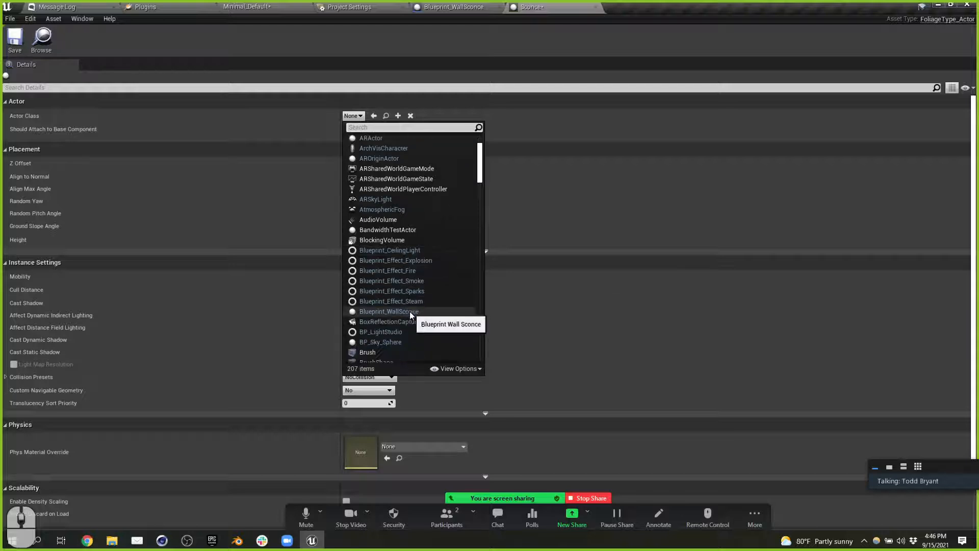
left_click(409, 311)
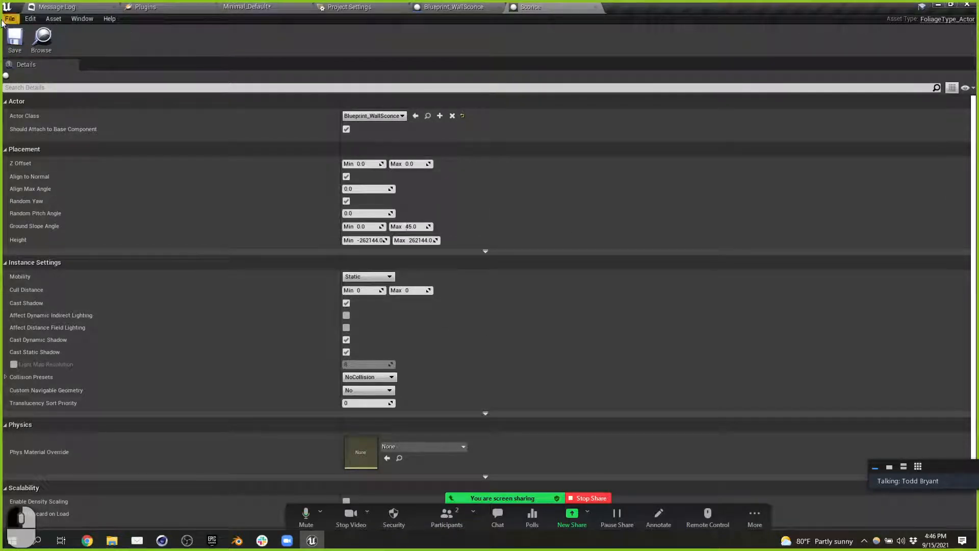
Step: Return to the level and try to add the Sconce asset to the foliage list
left_click(144, 7)
left_click(278, 8)
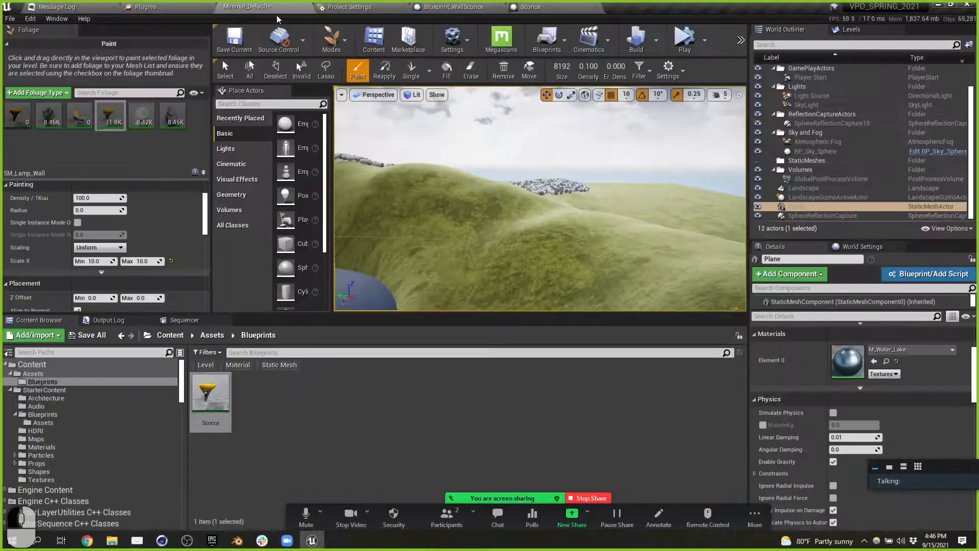
left_click_drag(210, 396, 96, 120)
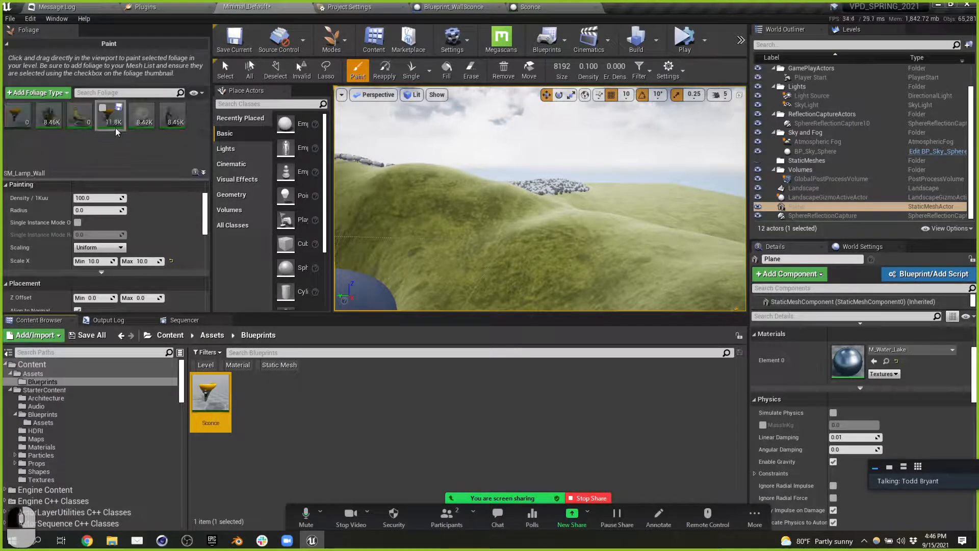
Step: Remove the SM_Lamp_Wall foliage type and the two mesh types after it, along with all their painted instances
left_click(109, 124)
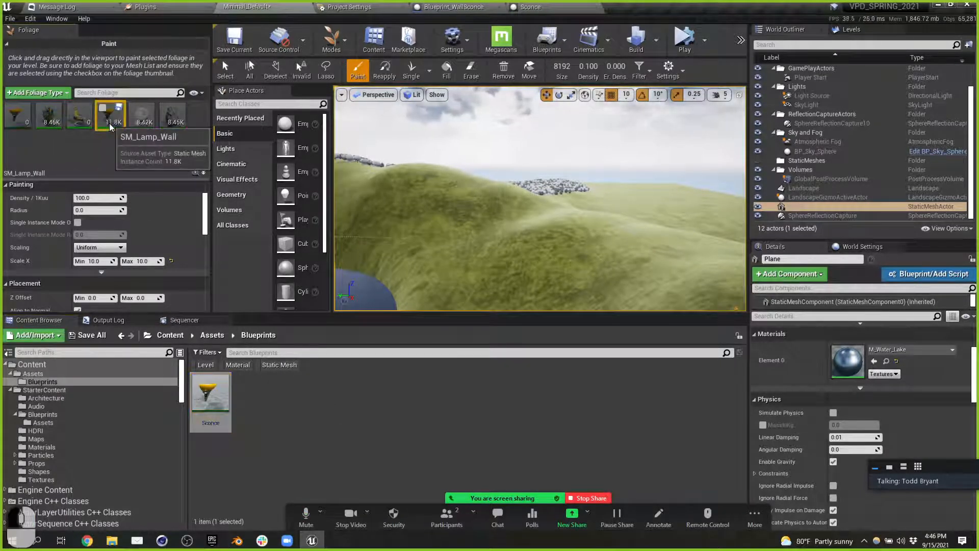
key("Delete")
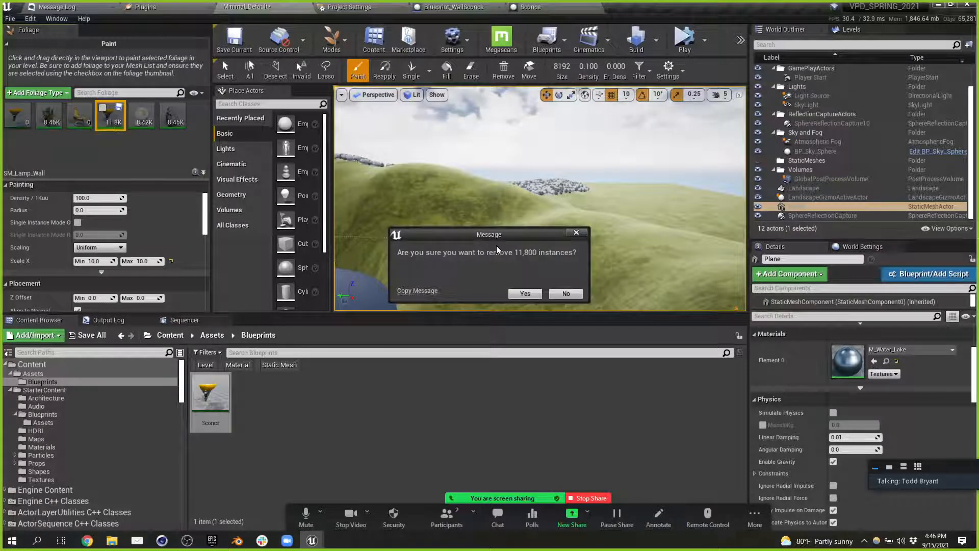
left_click(526, 294)
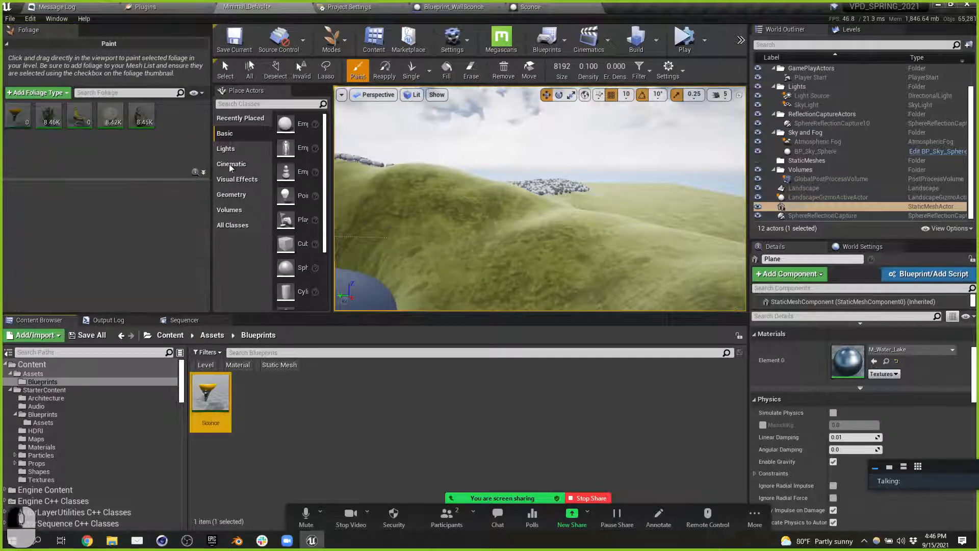
left_click(145, 128)
key("Delete")
left_click(525, 294)
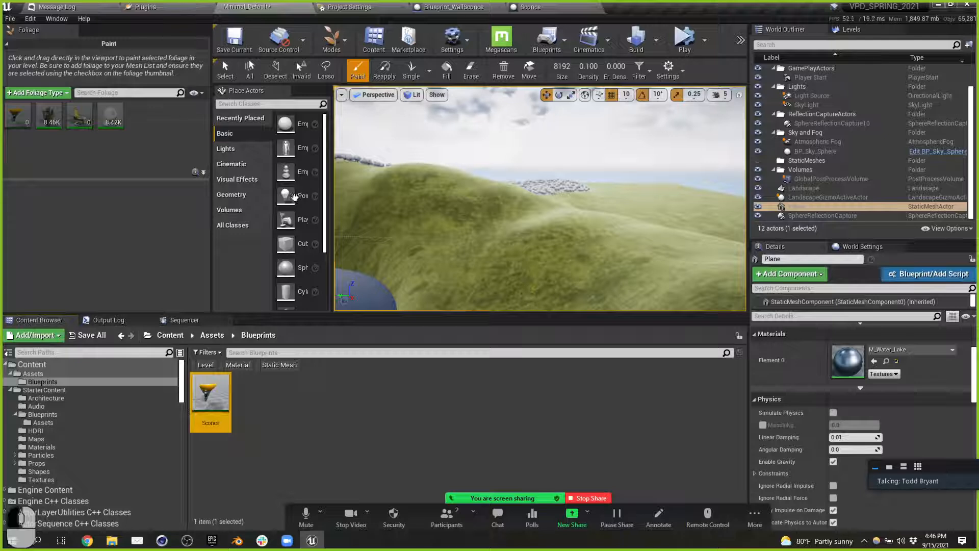
left_click(108, 126)
key("Delete")
left_click(526, 294)
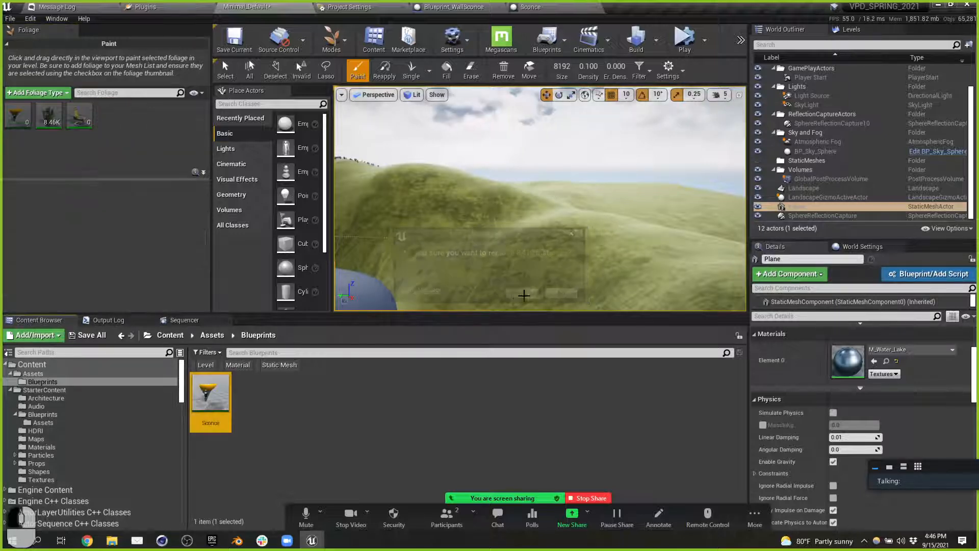
Step: Clear the remaining foliage types from the list, including Sconce and SM_Bush with its painted instances
left_click_drag(209, 400, 128, 148)
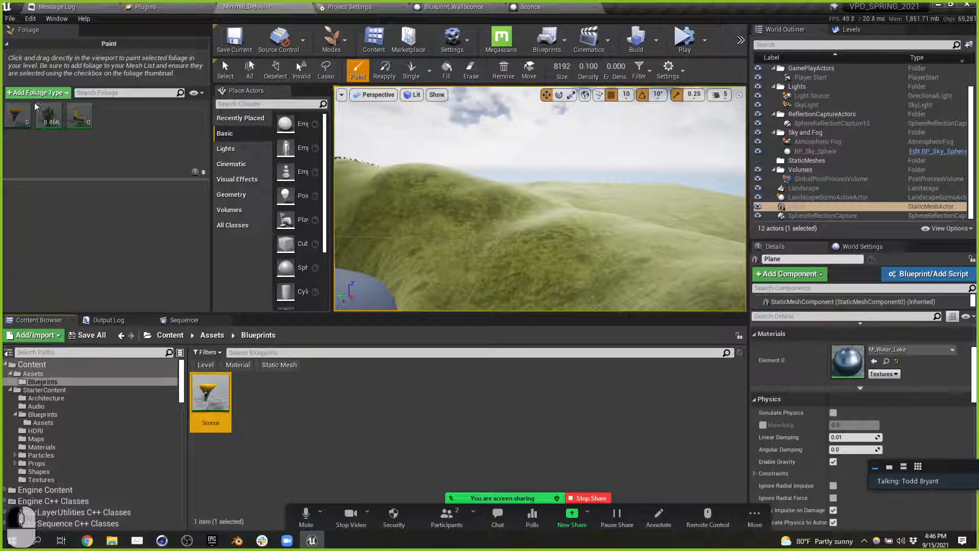
left_click(19, 113)
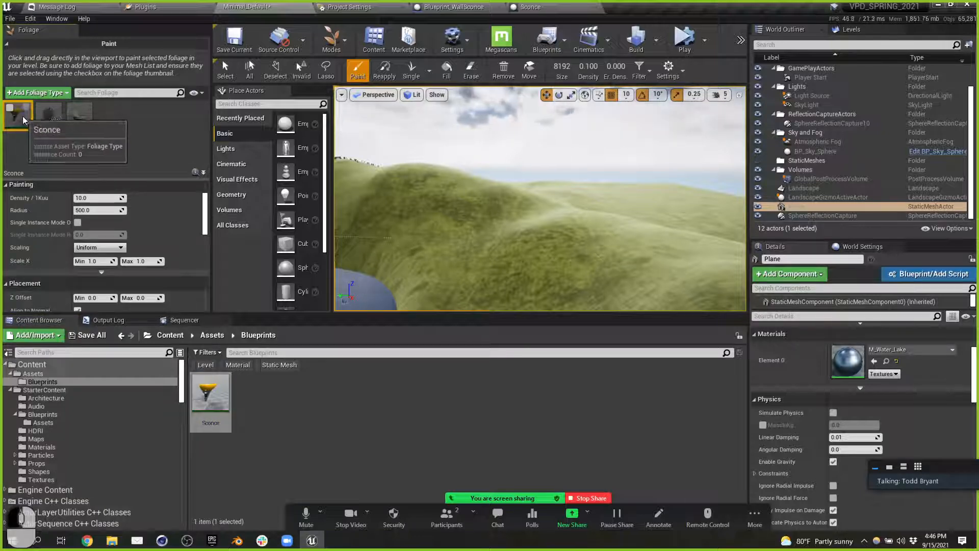
left_click(25, 122)
key("Delete")
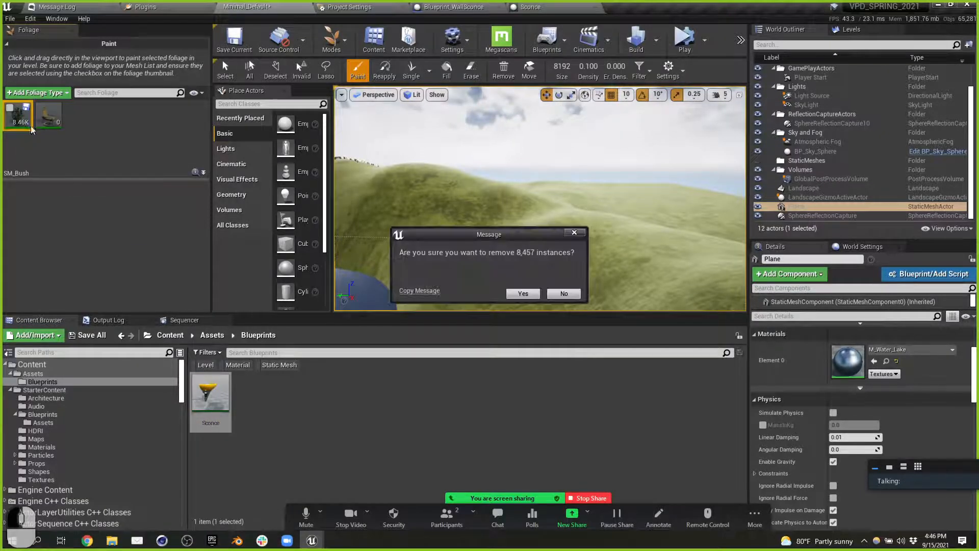
left_click(520, 293)
Step: Add the Sconce asset from Assets/Blueprints to the empty foliage list and paint sconces across the hills
left_click_drag(210, 400, 117, 151)
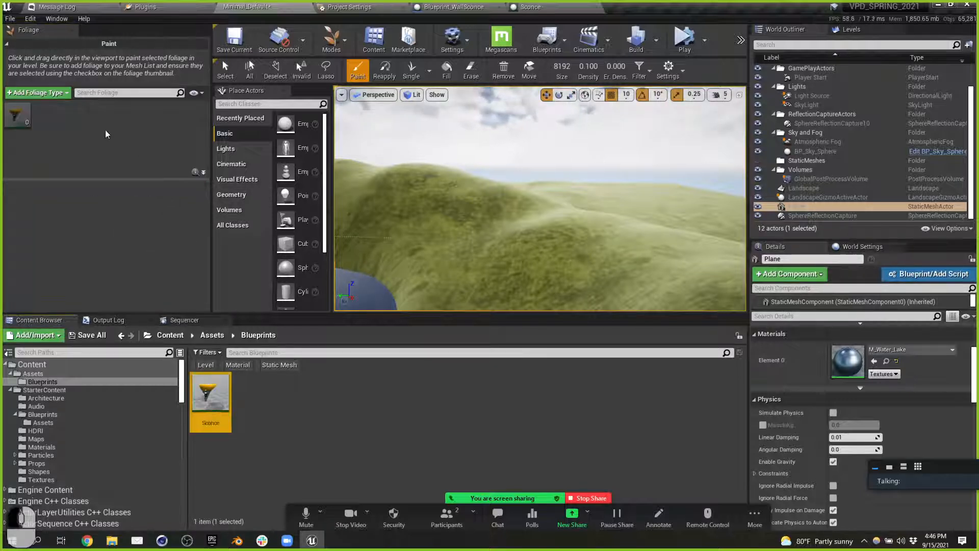
left_click(9, 108)
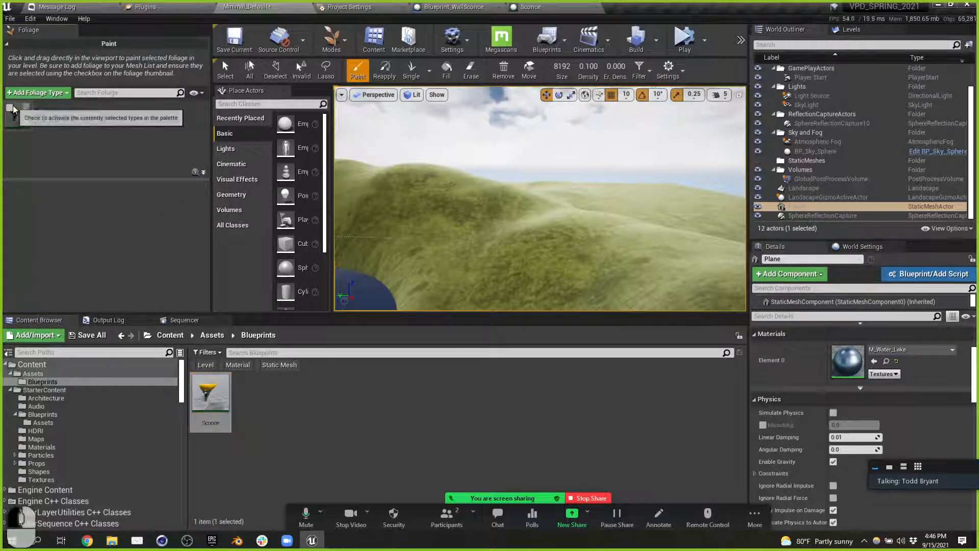
left_click_drag(479, 205, 546, 210)
right_click_drag(546, 209, 546, 209)
key("w")
key("d")
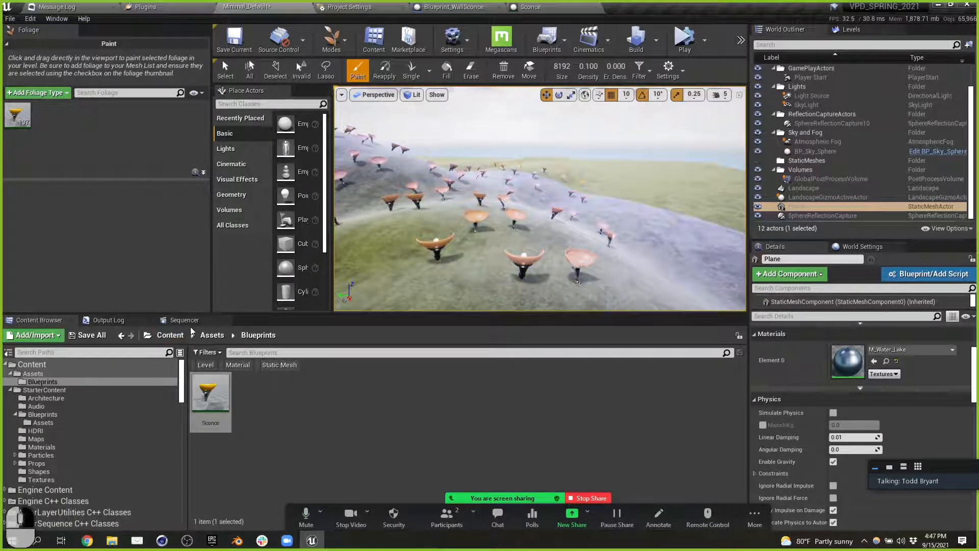
Step: Open Blueprint_WallSconce from StarterContent/Blueprints and add a Particle System component under SM_Lamp_Wall
left_click(170, 335)
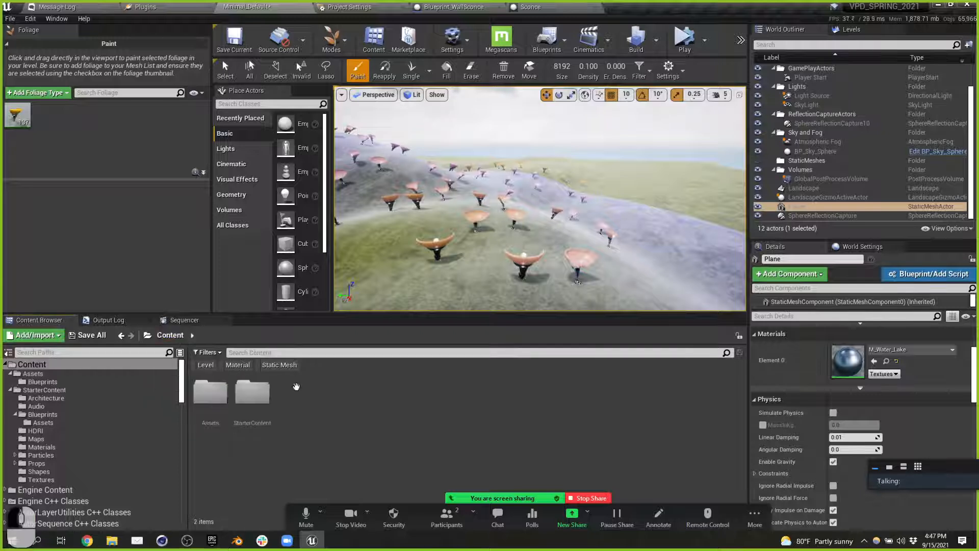
double_click(249, 391)
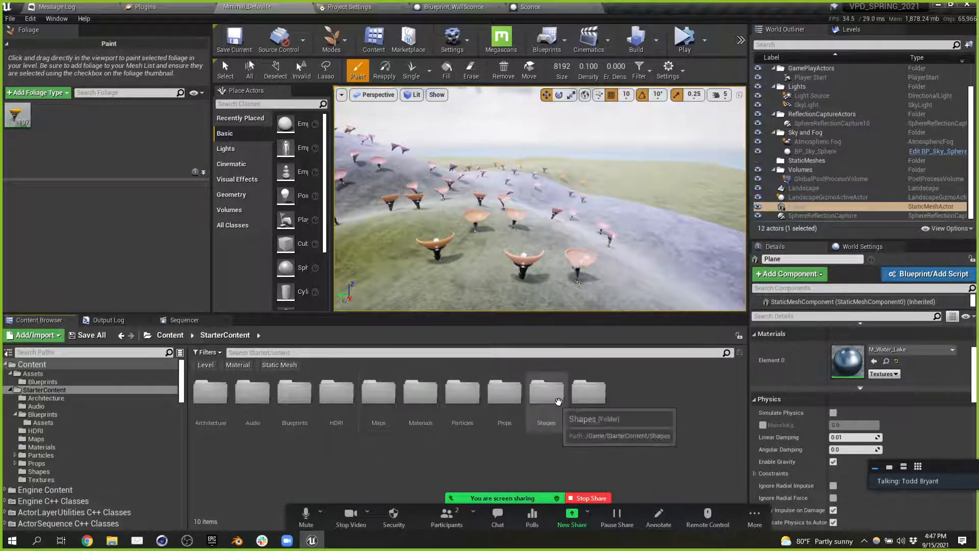
double_click(289, 393)
double_click(504, 395)
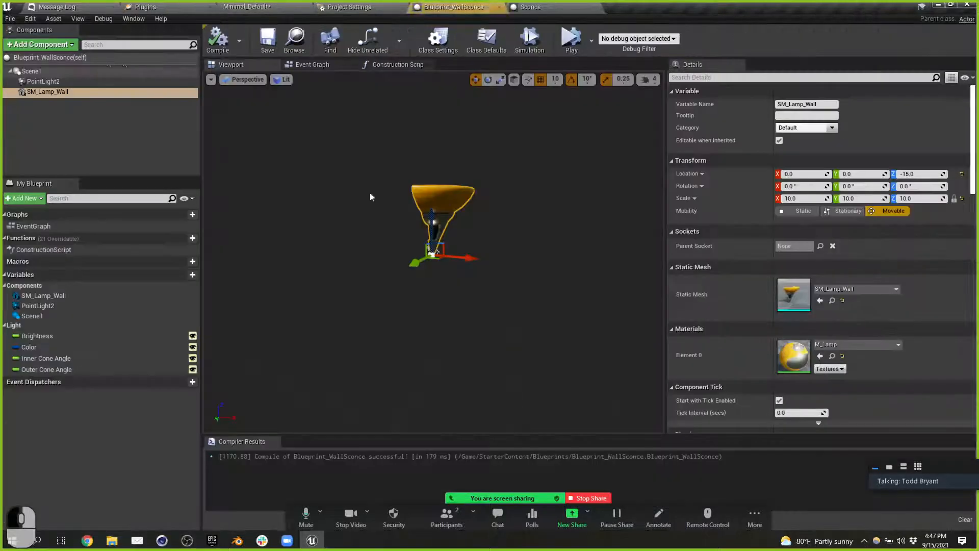
left_click(41, 45)
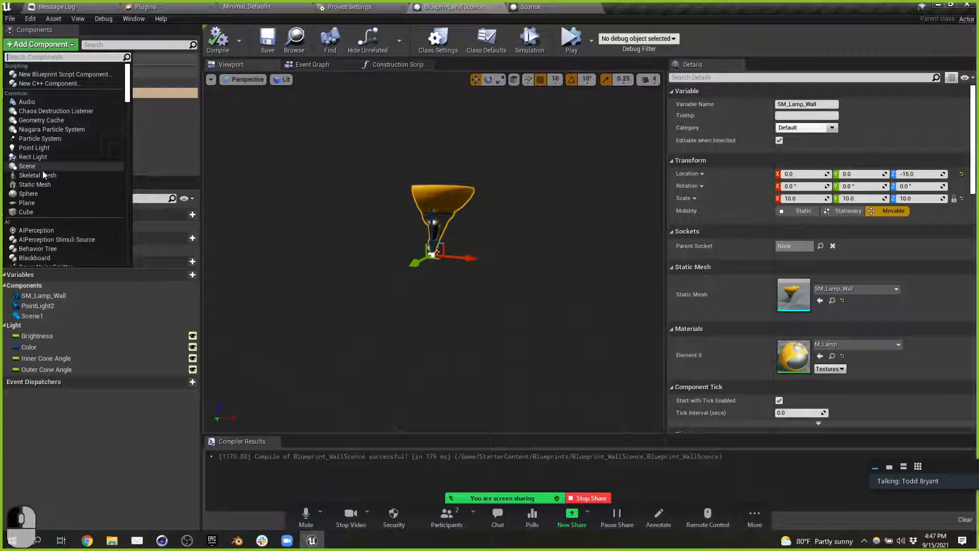
left_click(48, 139)
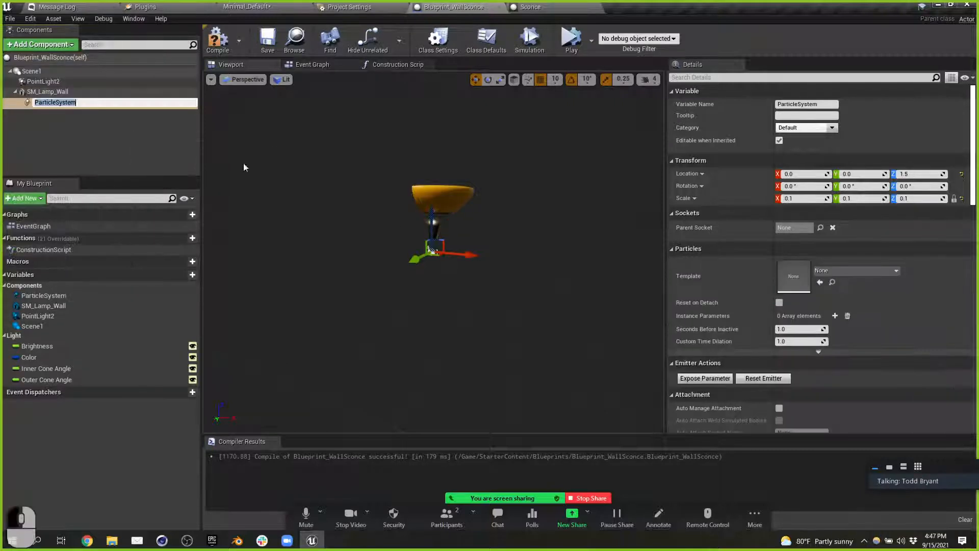
Step: Assign the P_Fire template to the particle system, raise it to Z 29.5 in the lamp bowl, and compile the blueprint
left_click(838, 272)
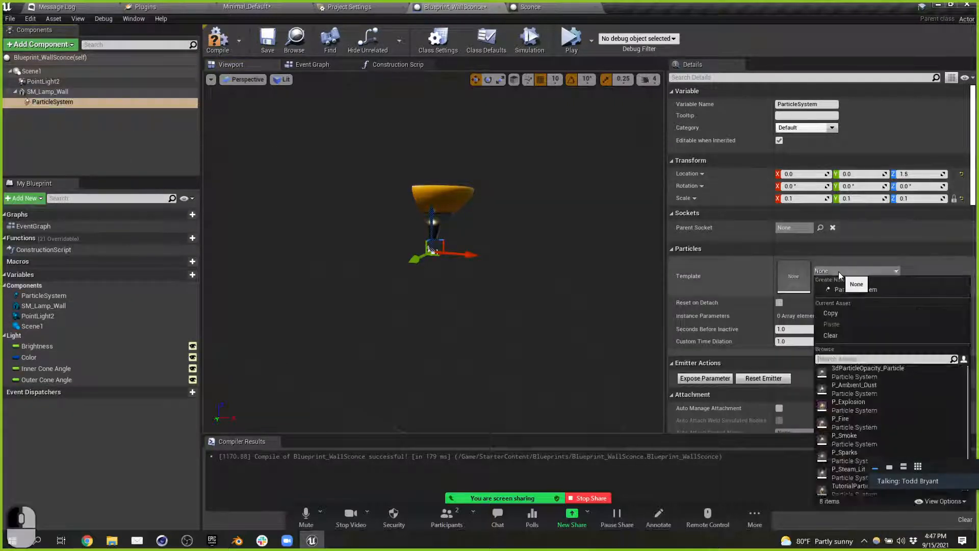
left_click(861, 423)
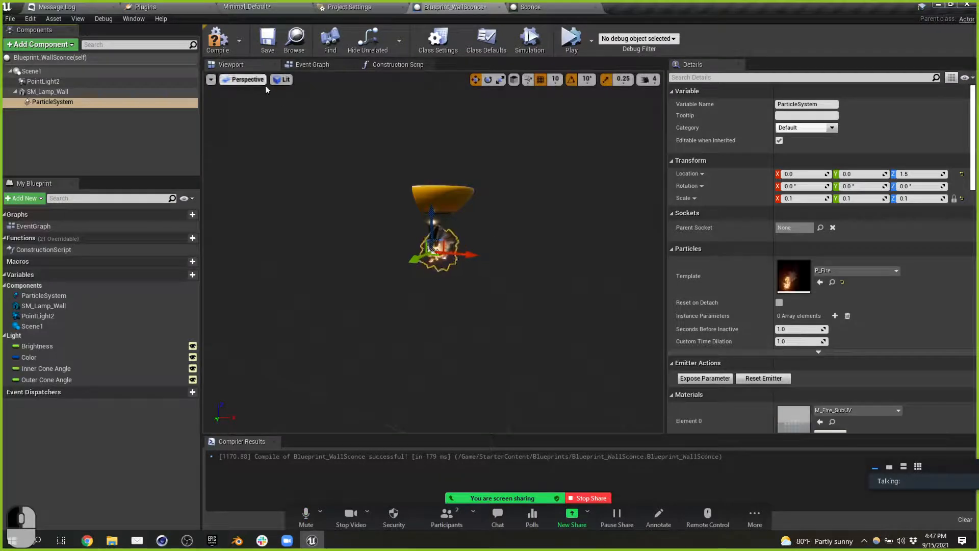
left_click_drag(435, 220, 421, 154)
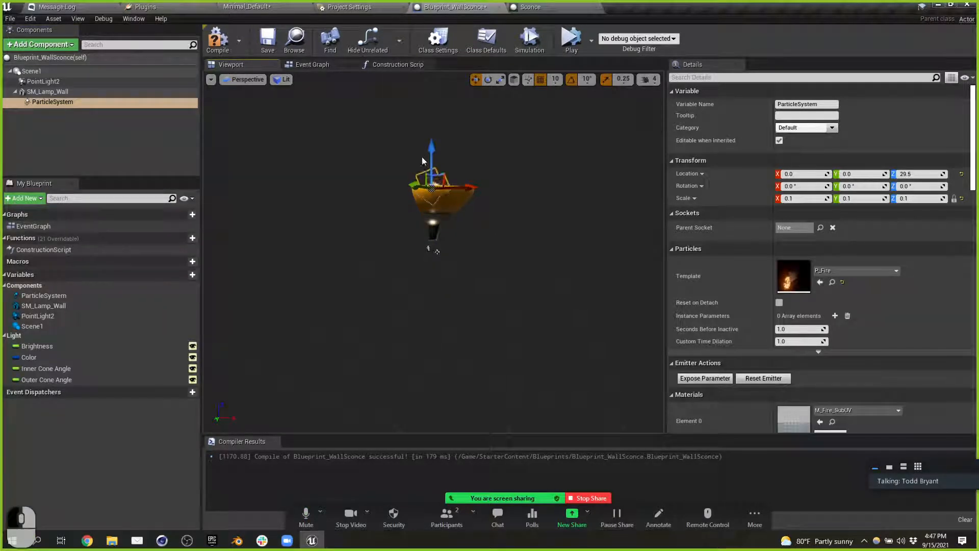
left_click(218, 39)
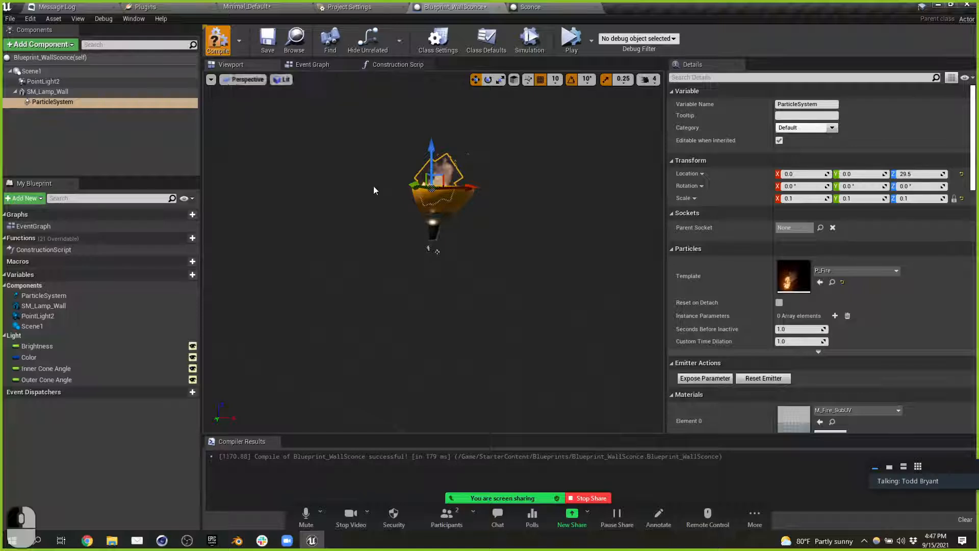
Step: Return to the level and fly among the painted sconces to examine their fire effect
left_click(110, 8)
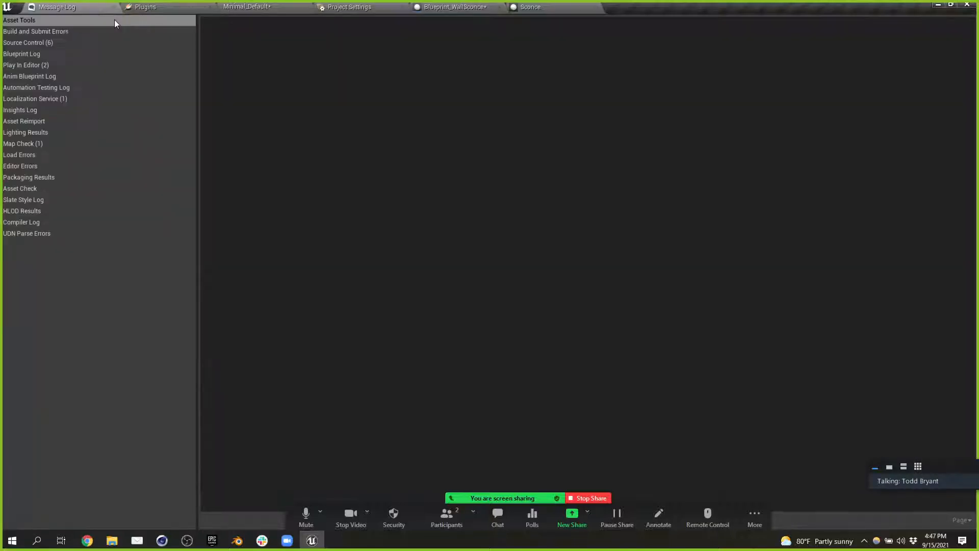
left_click(237, 7)
key("w")
right_click_drag(574, 255, 494, 251)
key("w")
key("w")
key("e")
key("s")
key("d")
Step: Create a new Actor blueprint class named BP_Tree in the StarterContent/Blueprints folder
left_click(592, 434)
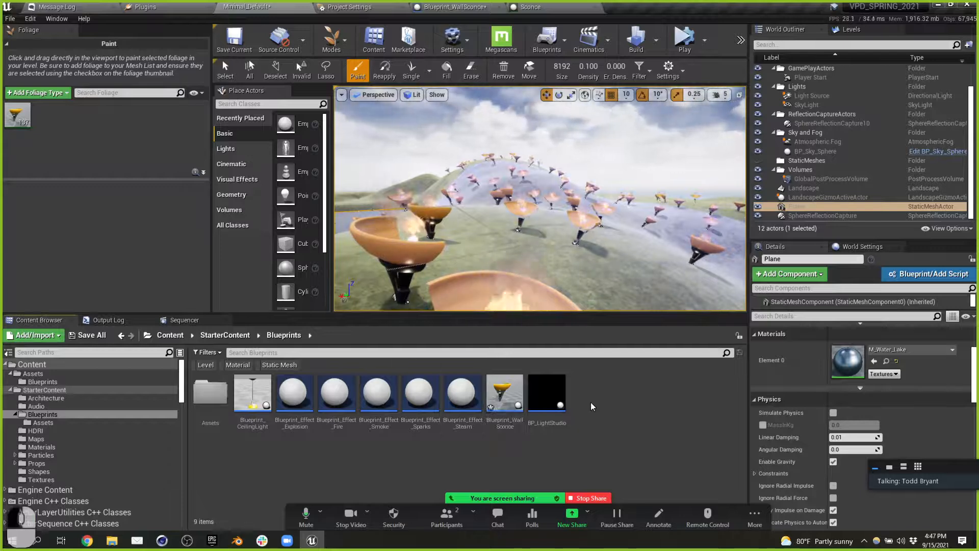
right_click(590, 406)
left_click(642, 159)
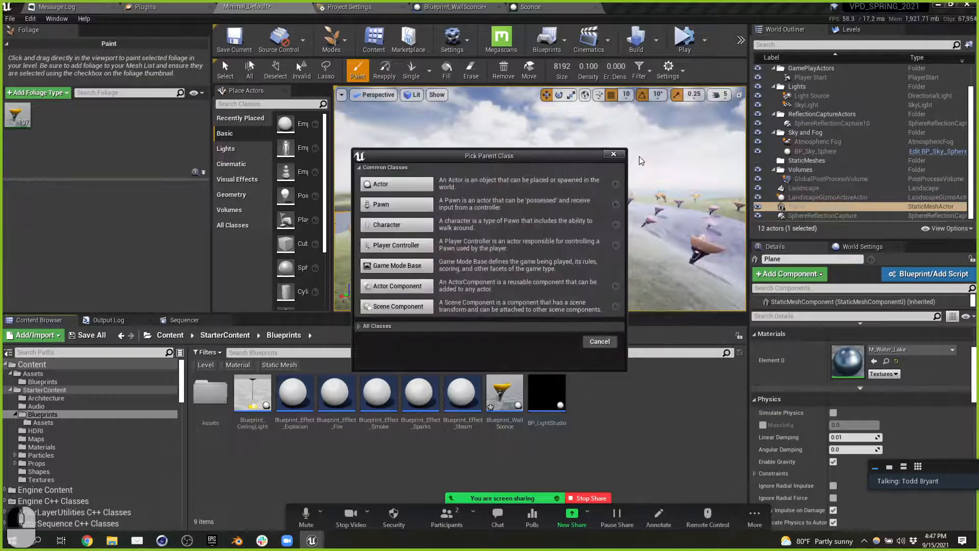
left_click(410, 183)
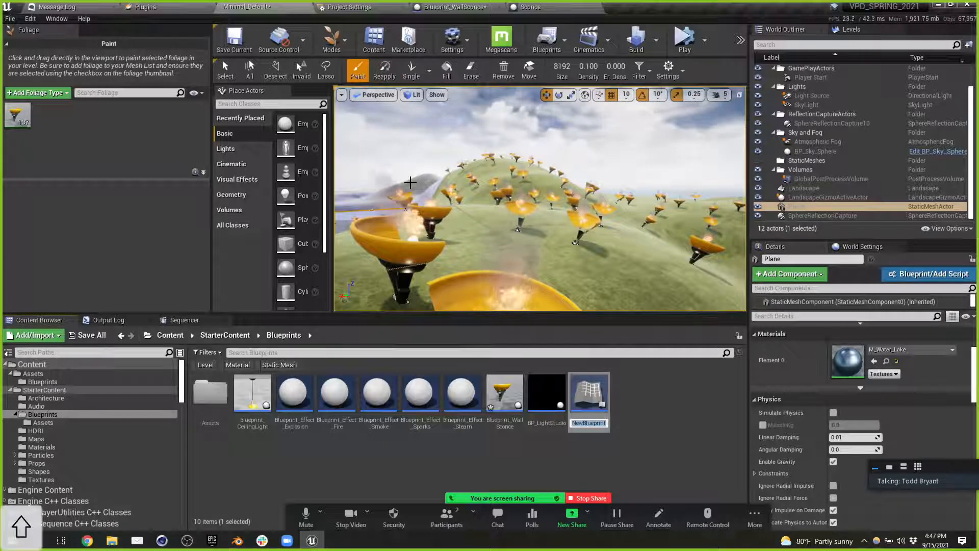
type("BP_Tree")
key("Return")
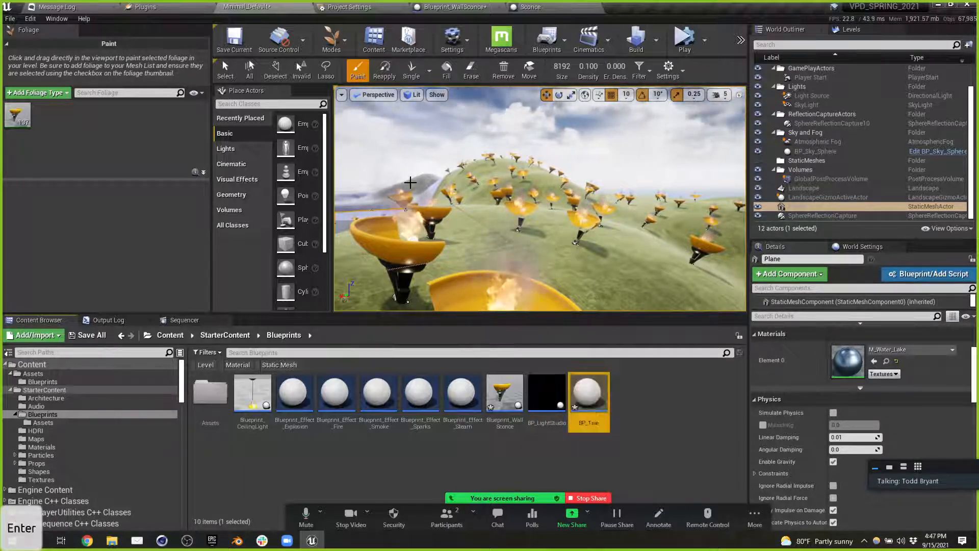
Step: Open BP_Tree and detach its blueprint editor into a floating window over the level editor
double_click(586, 395)
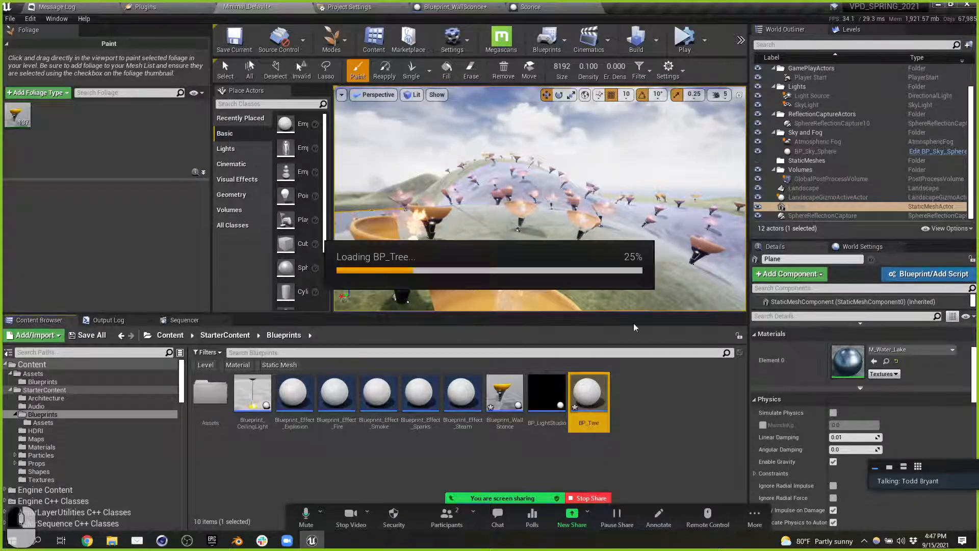
left_click(50, 44)
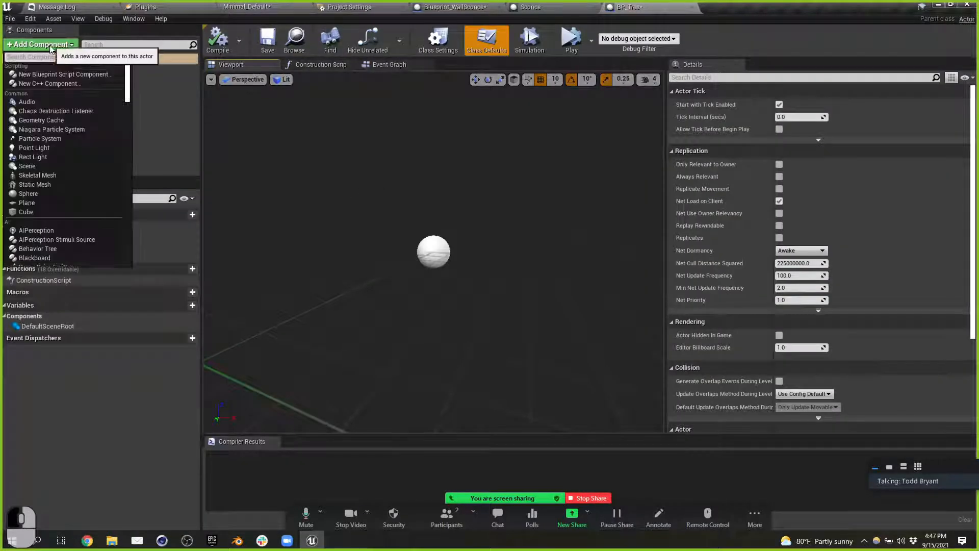
left_click_drag(628, 7, 748, 59)
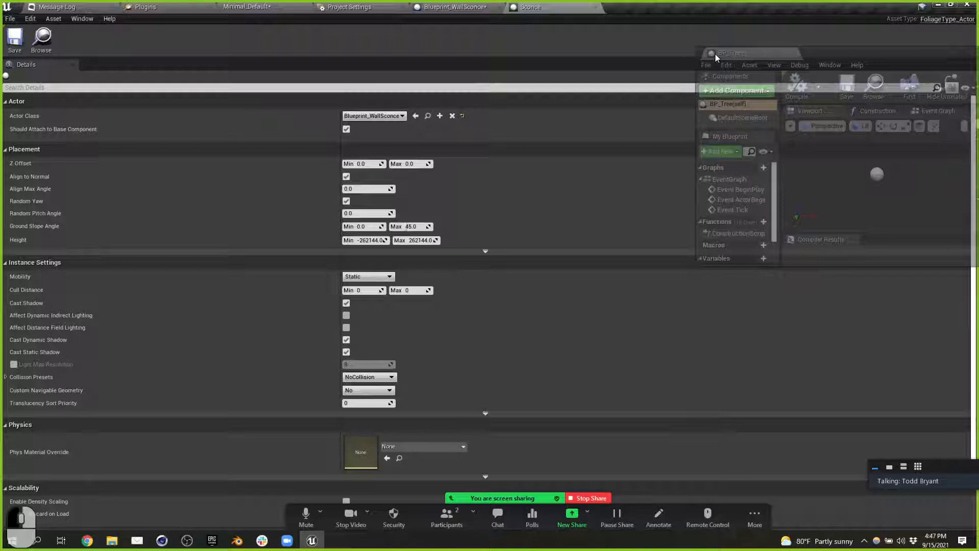
left_click(65, 9)
left_click(247, 6)
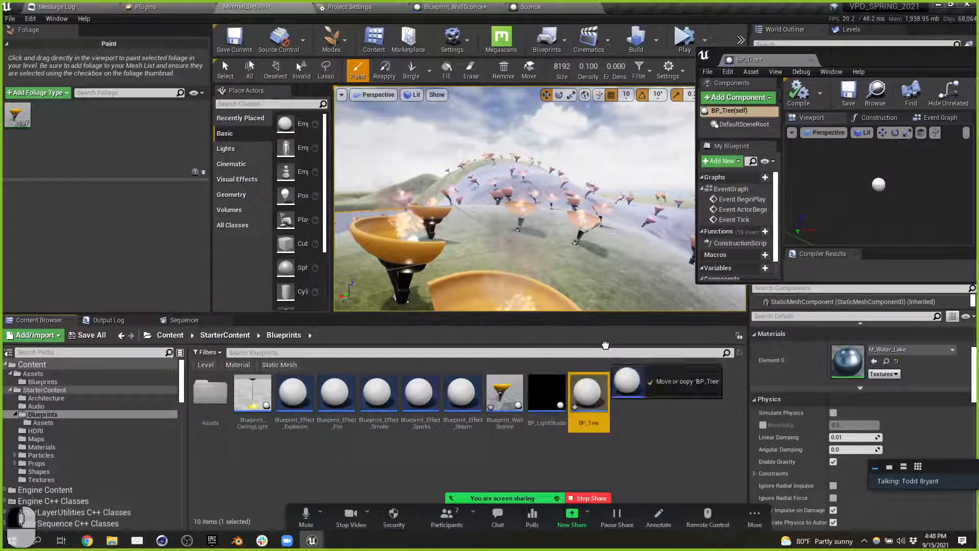
Step: Place a BP_Tree instance on the hill near the sconces, then reposition and enlarge the floating blueprint window
mouse_move(588, 277)
right_mouse_down()
mouse_move(591, 306)
mouse_move(619, 306)
right_mouse_up()
key("w")
left_click_drag(867, 58, 823, 39)
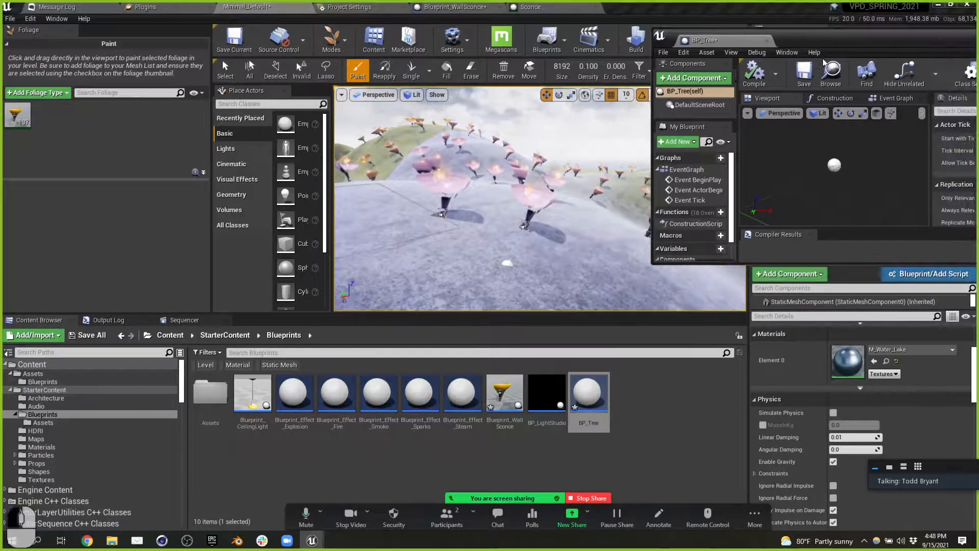
left_click_drag(837, 262, 836, 466)
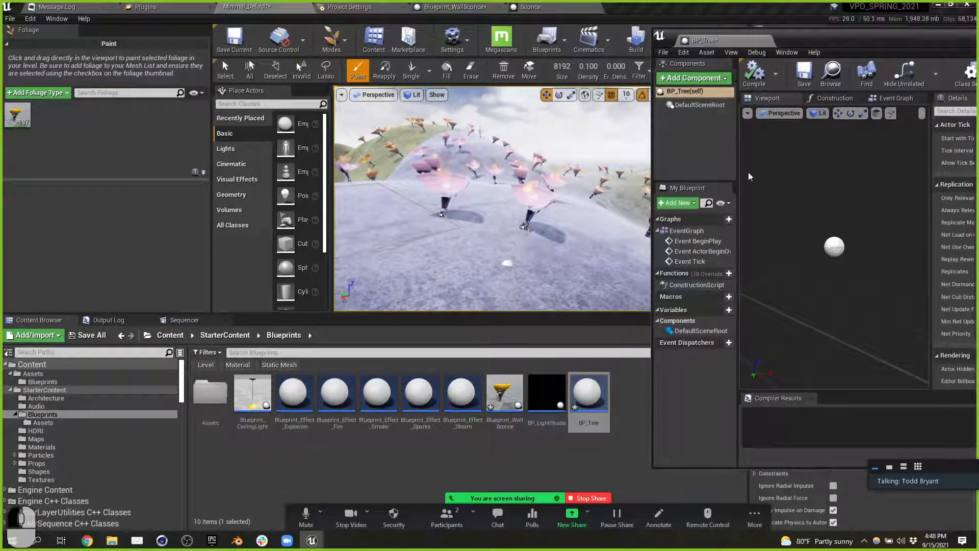
Step: Add a Cylinder component to BP_Tree and scale it into a thin, tall trunk
left_click(722, 81)
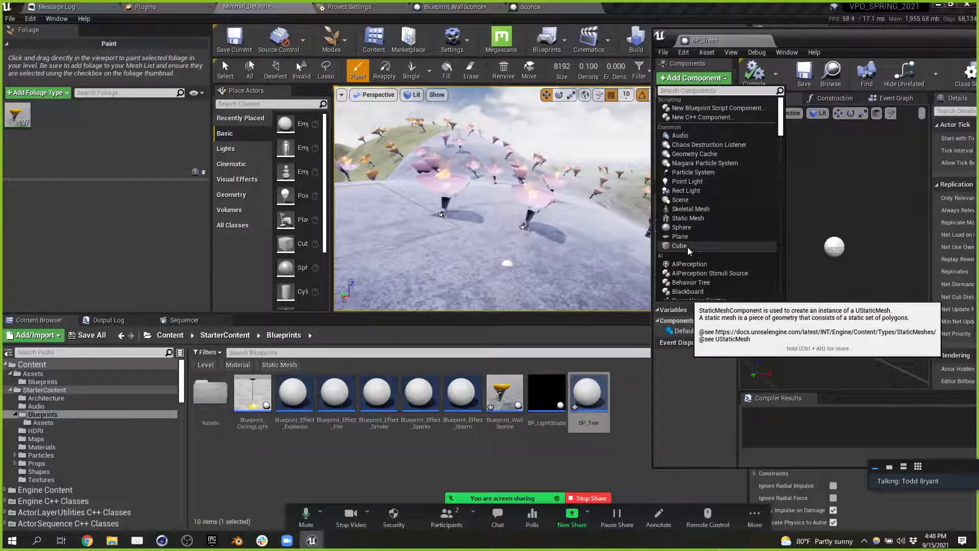
scroll(691, 247, "down", 6)
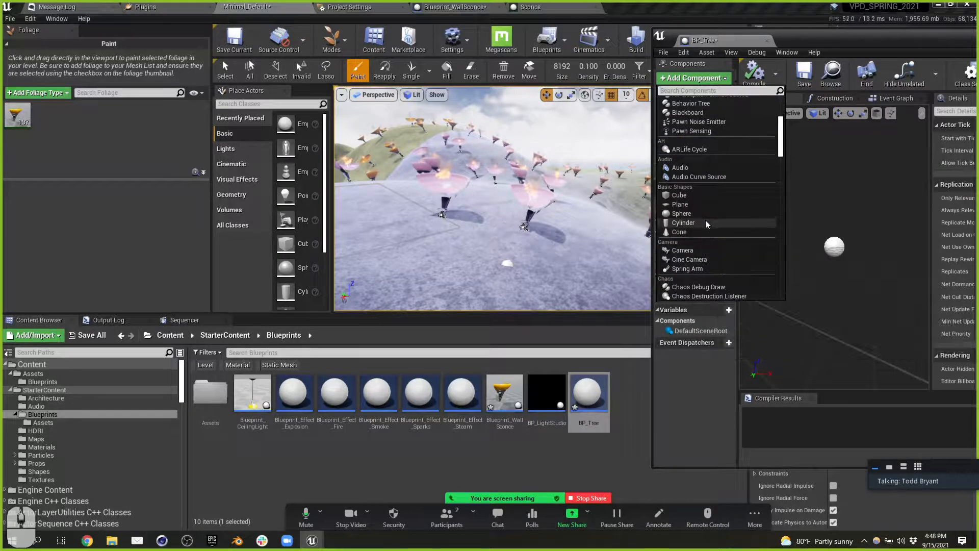
left_click(705, 219)
left_click_drag(839, 202, 847, 175)
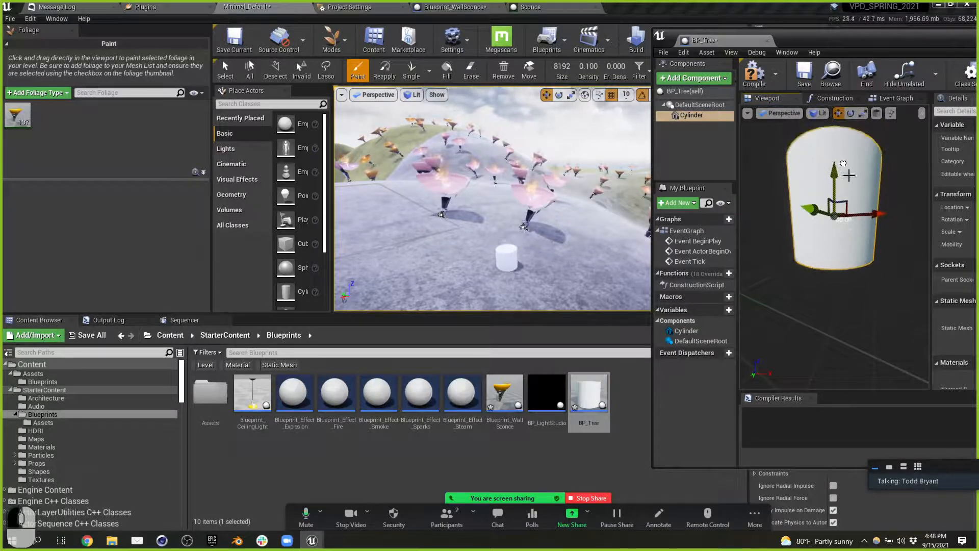
left_click(863, 113)
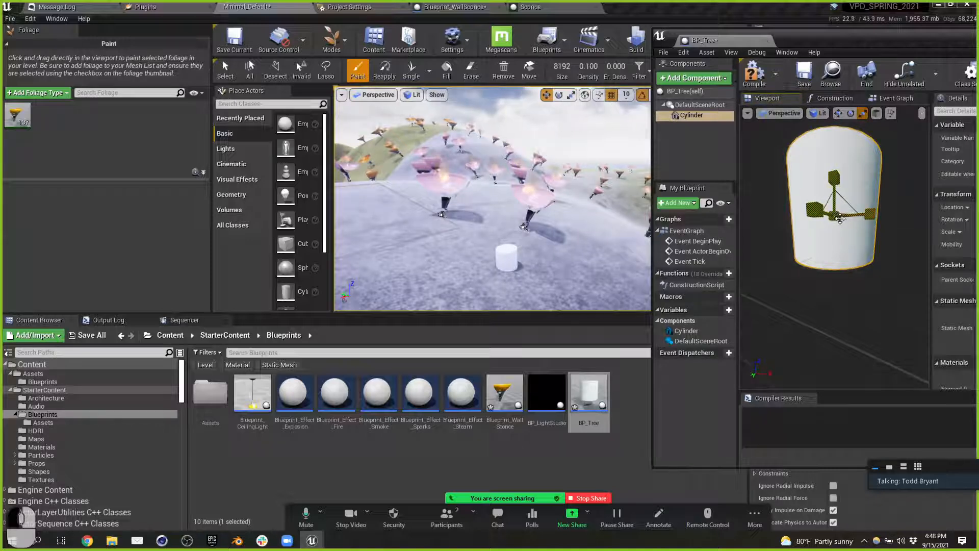
left_click_drag(834, 215, 815, 210)
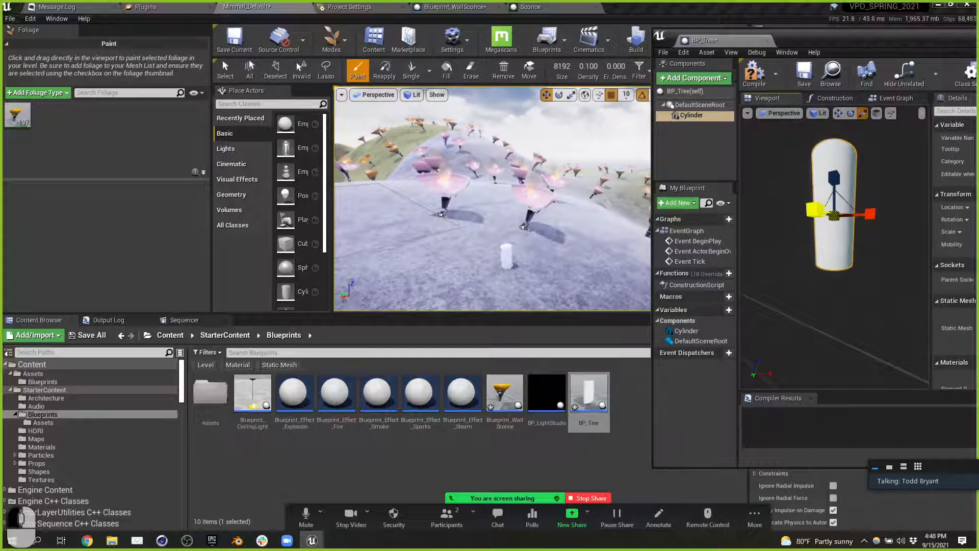
left_click_drag(834, 177, 834, 157)
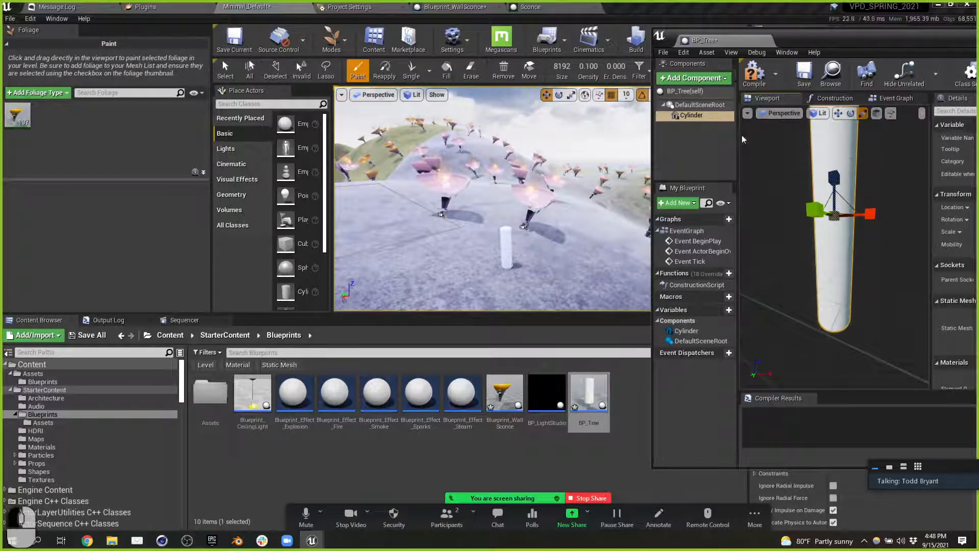
Step: Raise the trunk cylinder vertically in BP_Tree so that it stands higher above the ground
left_click(839, 112)
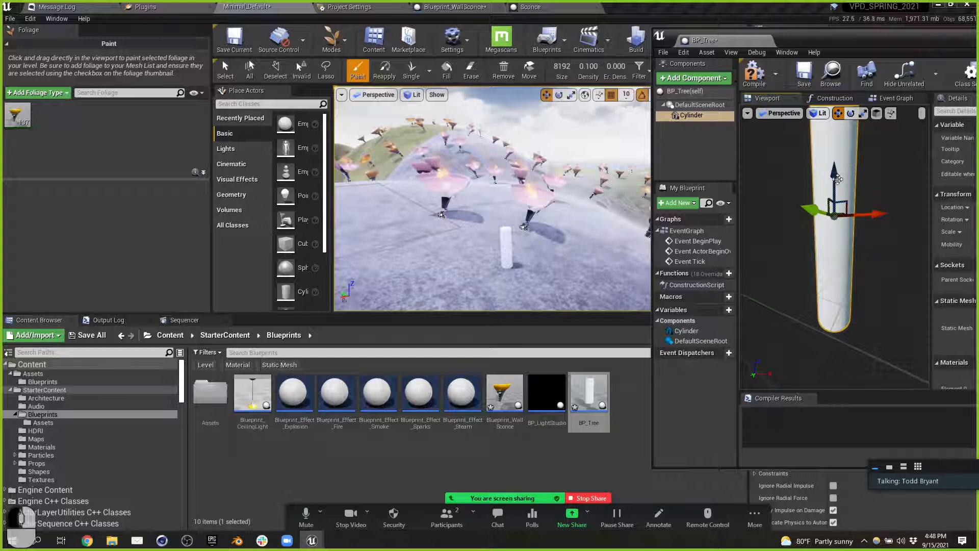
left_click_drag(834, 173, 831, 105)
key("s")
key("e")
right_click_drag(836, 214, 842, 212)
key("w")
key("w")
key("w")
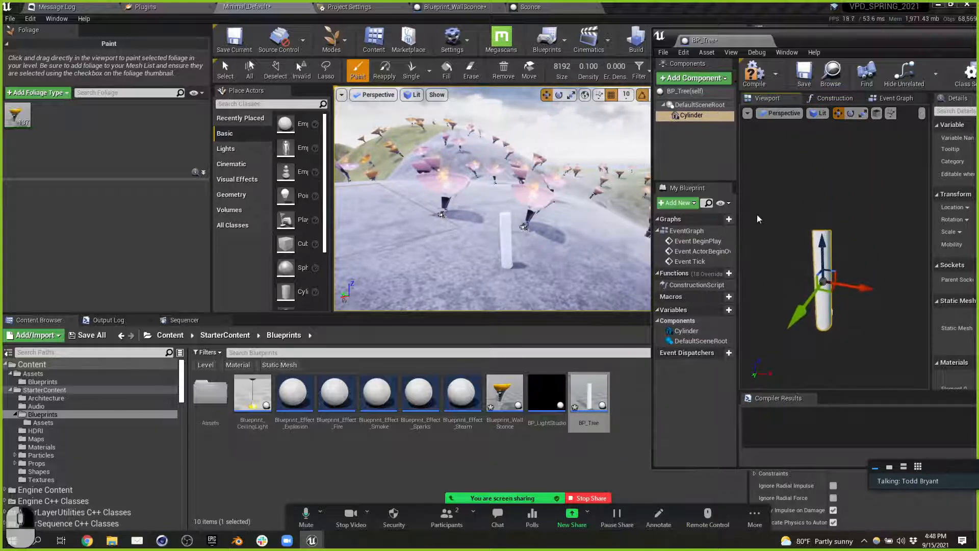
Step: Add a Cone component under the Cylinder and raise it to the top of the trunk
left_click(702, 82)
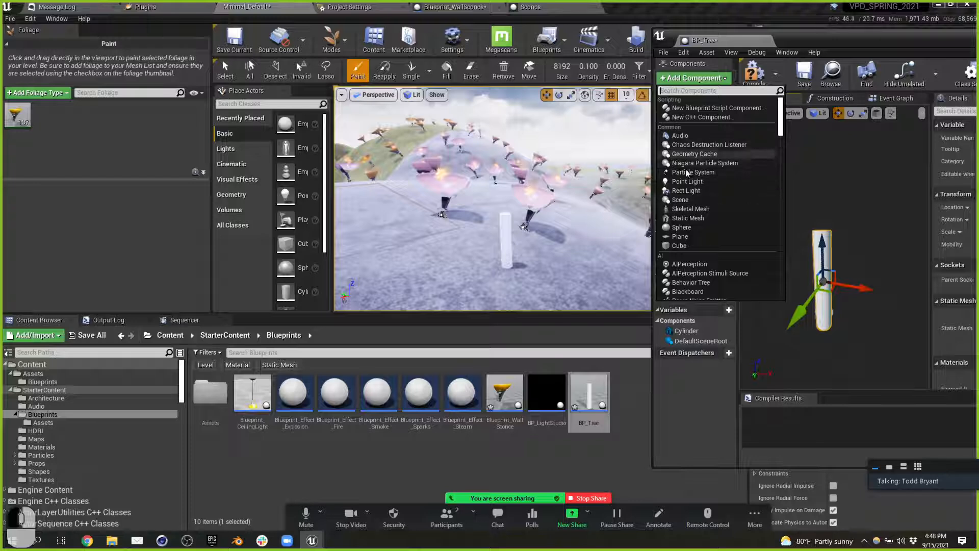
type("cone")
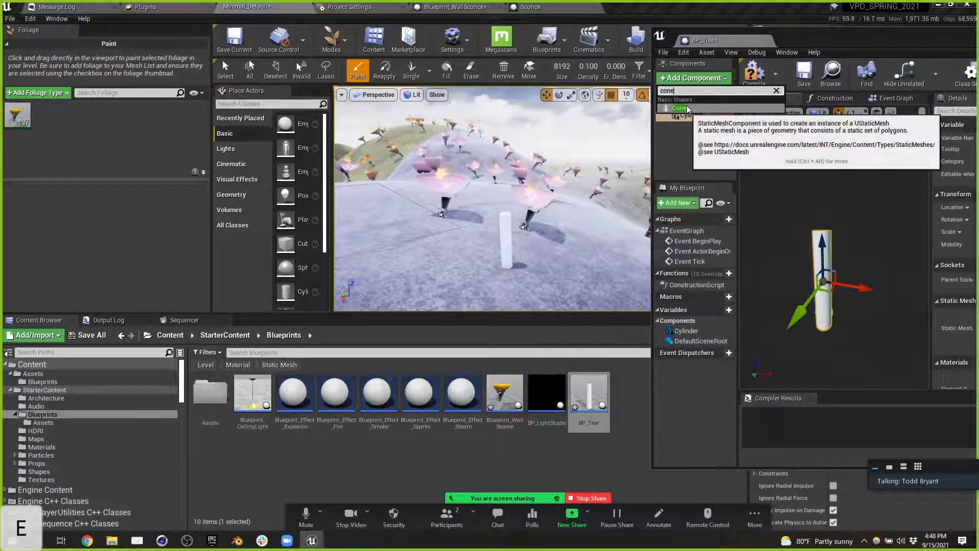
left_click(681, 108)
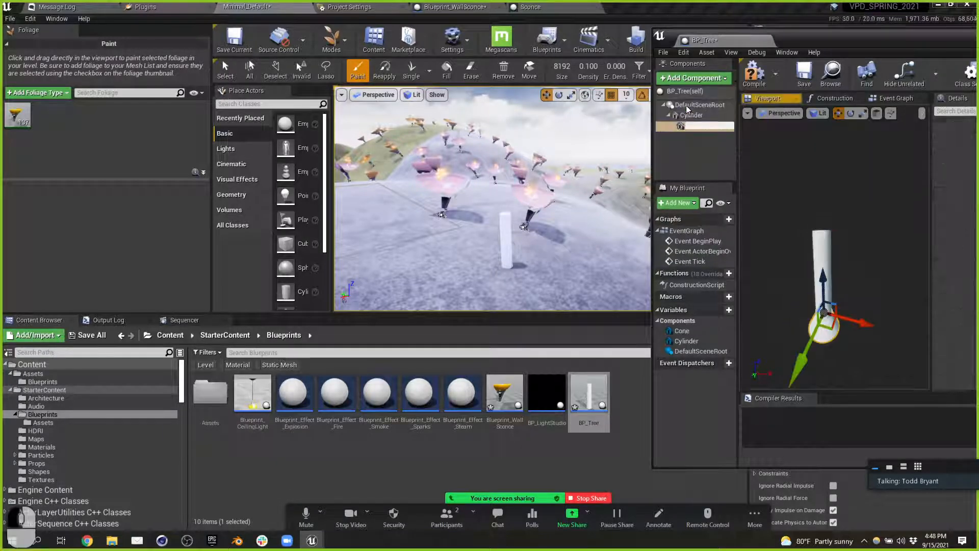
left_click_drag(826, 282, 822, 153)
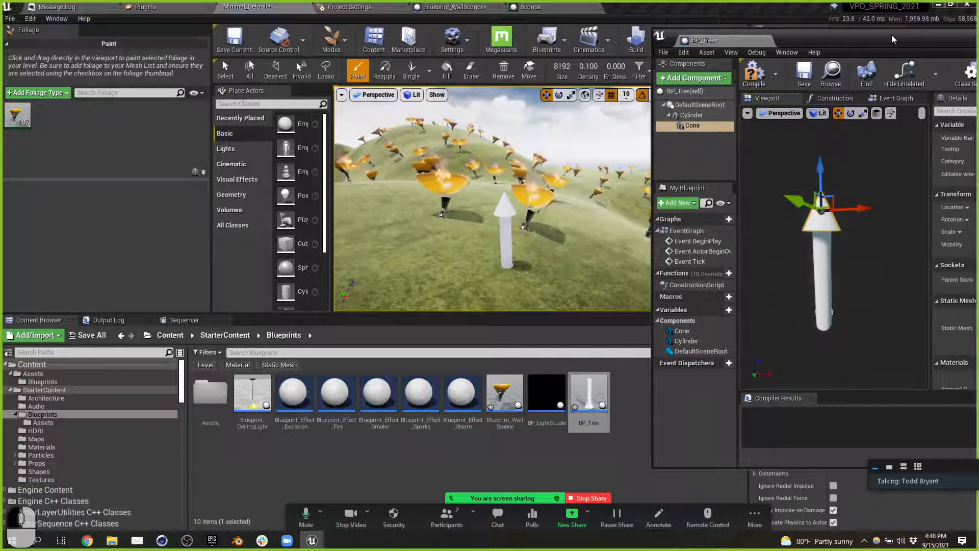
Step: Enlarge the cone proportionally into a wide tree crown with an X scale of 5.0
left_click_drag(891, 35, 754, 35)
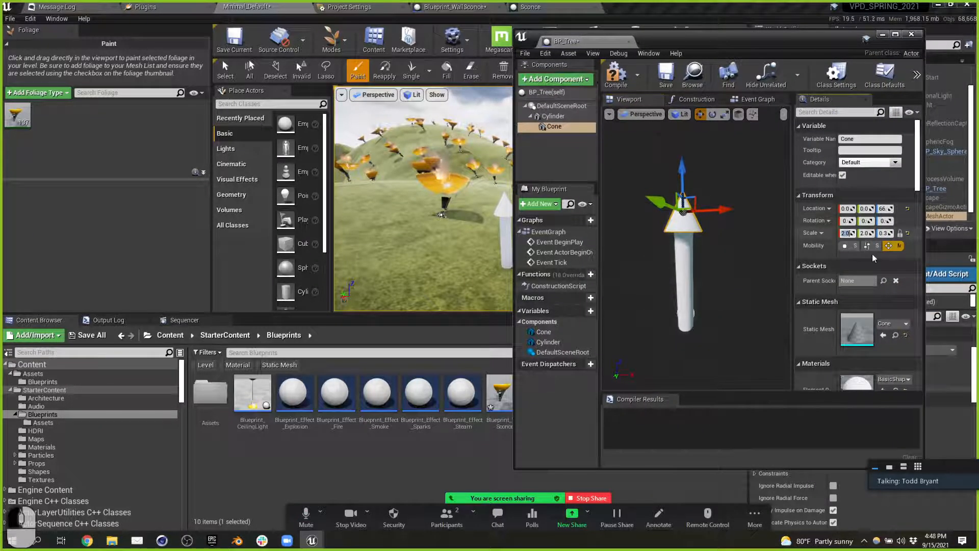
type("5")
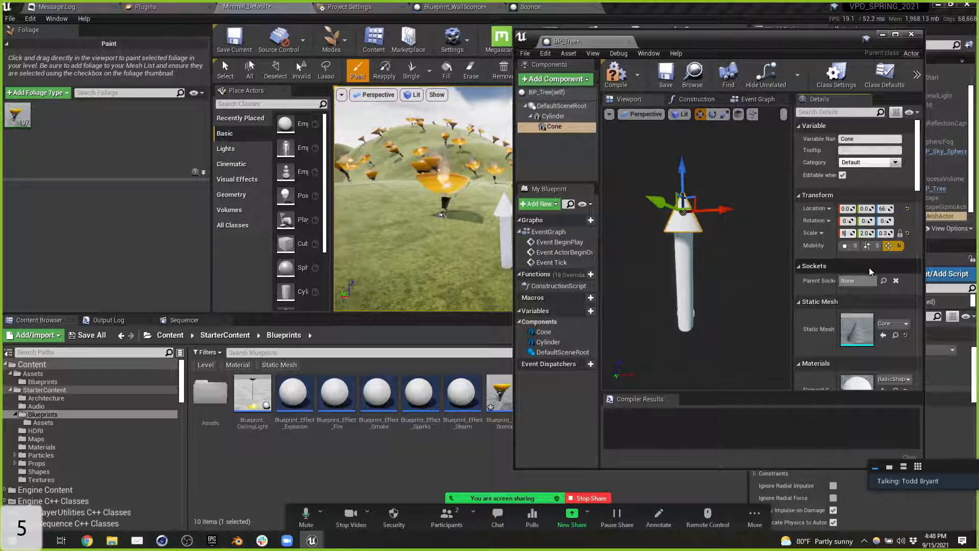
key("Tab")
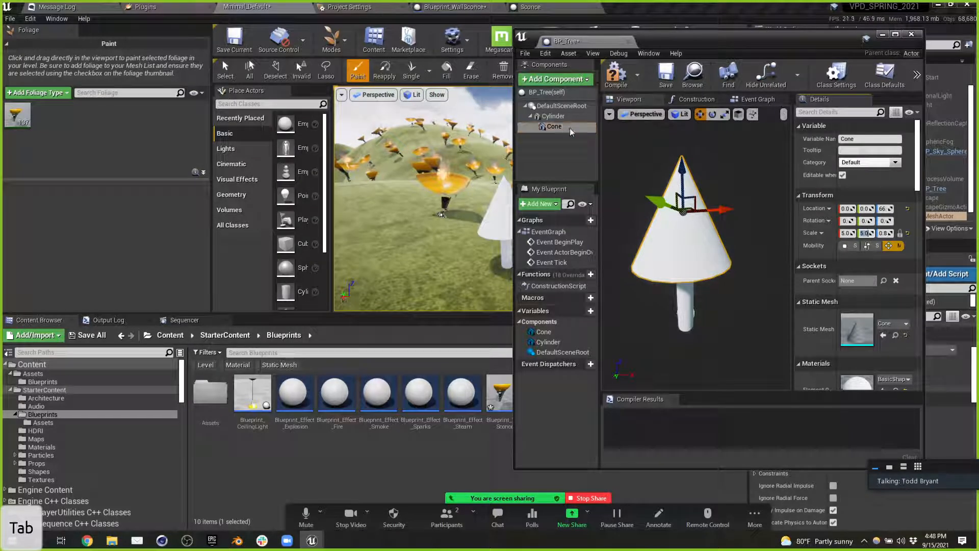
key("d")
right_click_drag(727, 227, 603, 229)
key("w")
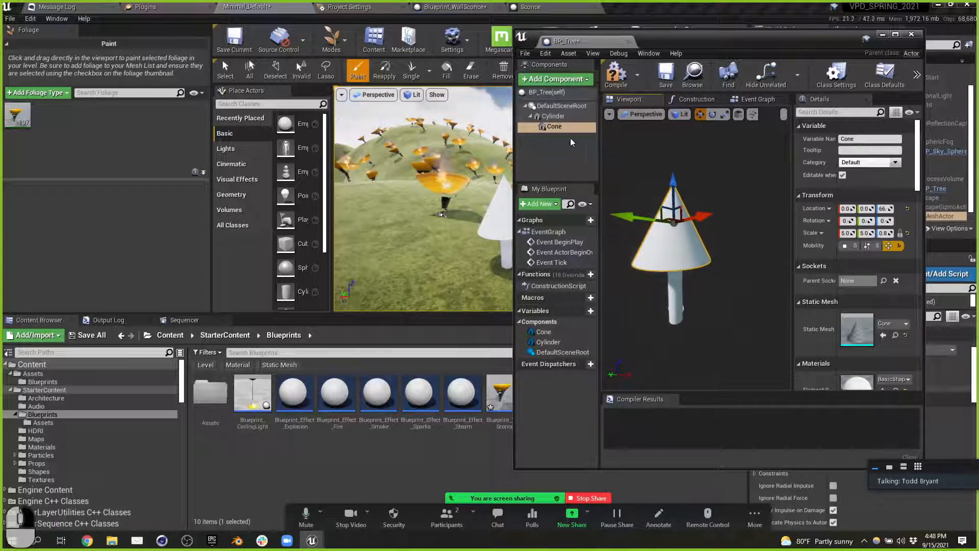
Step: Reparent the Cone component from the Cylinder to DefaultSceneRoot
left_click(579, 125)
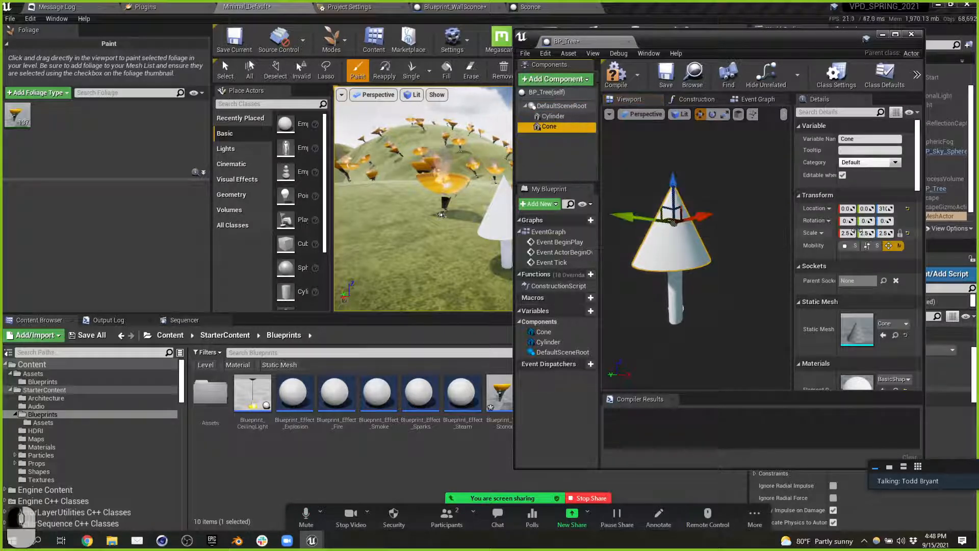
right_click_drag(738, 229, 730, 228)
key("w")
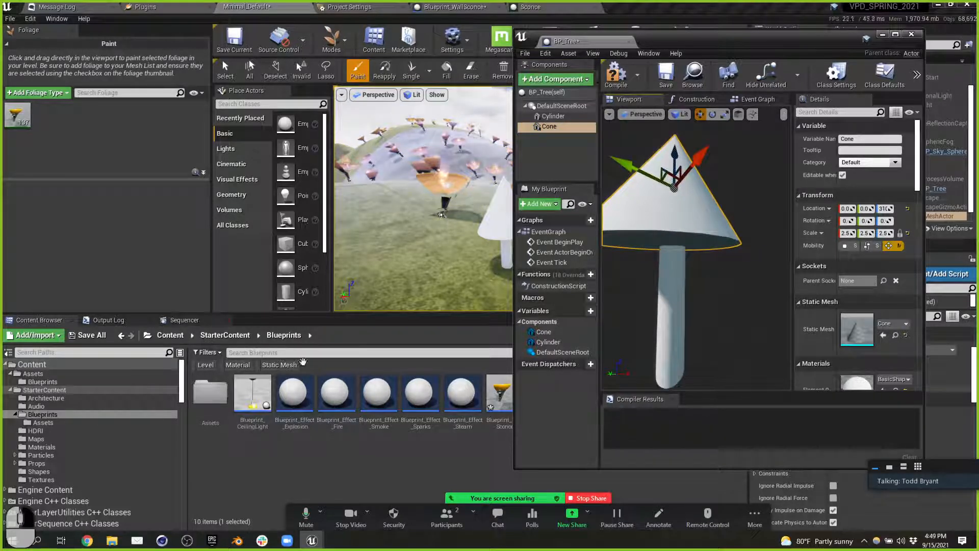
Step: Filter the whole Content folder by Material and browse the thumbnails for a material for the tree
left_click(277, 352)
left_click(170, 333)
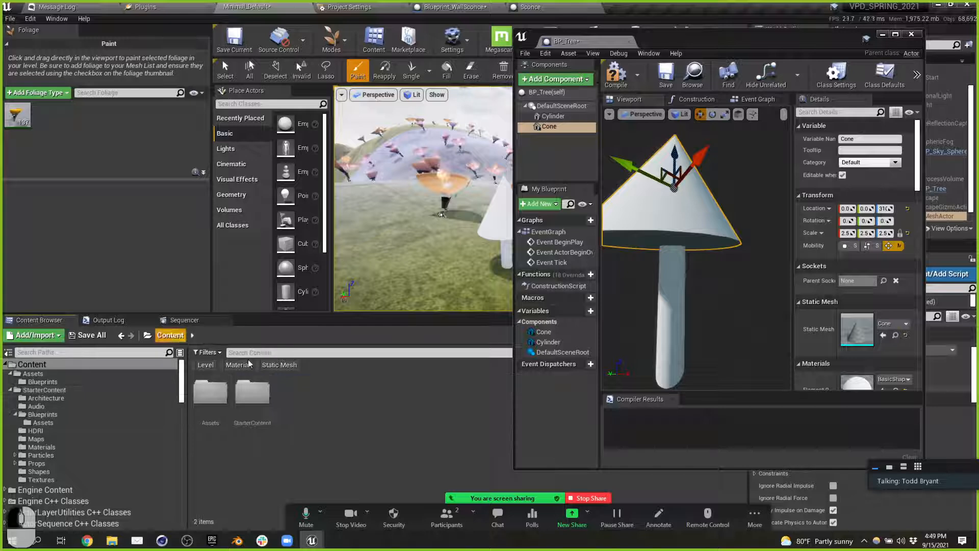
left_click(248, 366)
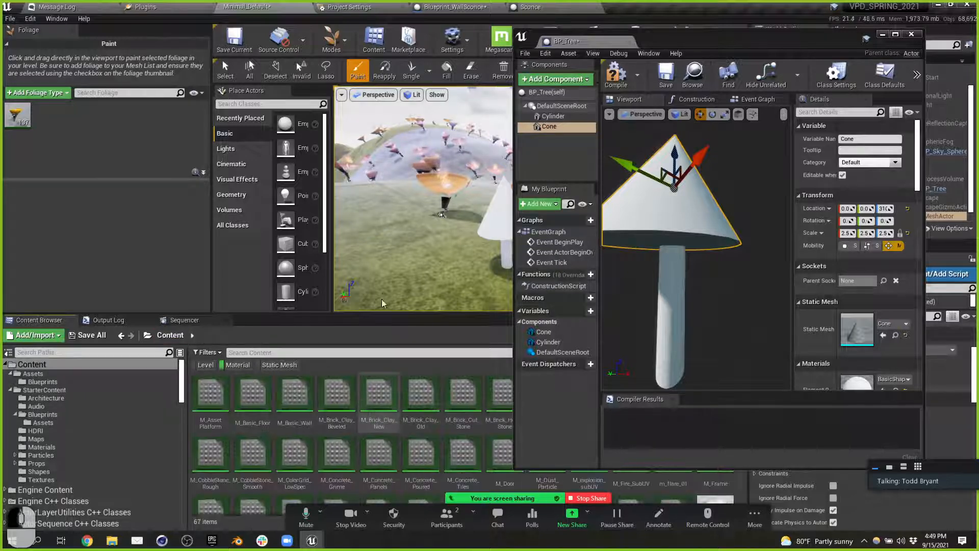
left_click_drag(723, 50, 797, 57)
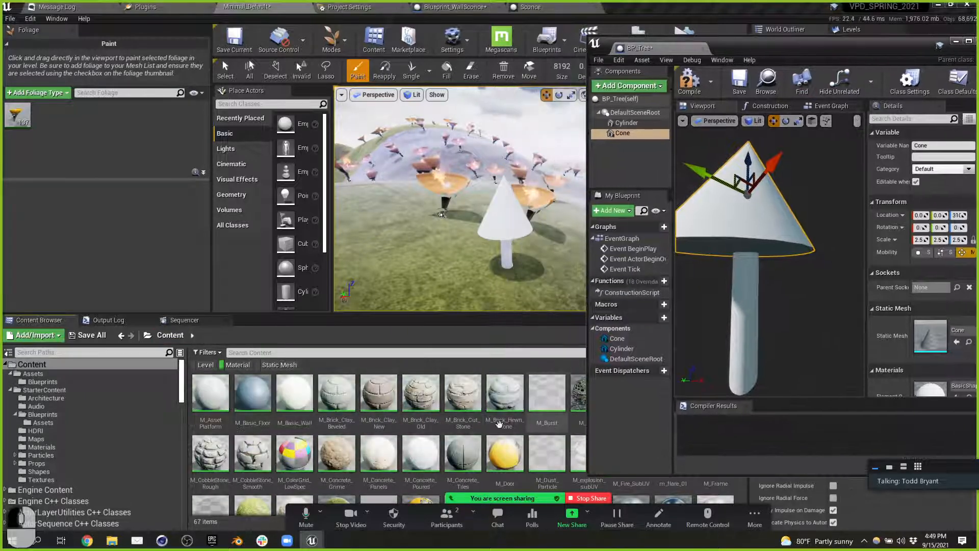
scroll(458, 457, "down", 2)
scroll(458, 457, "down", 3)
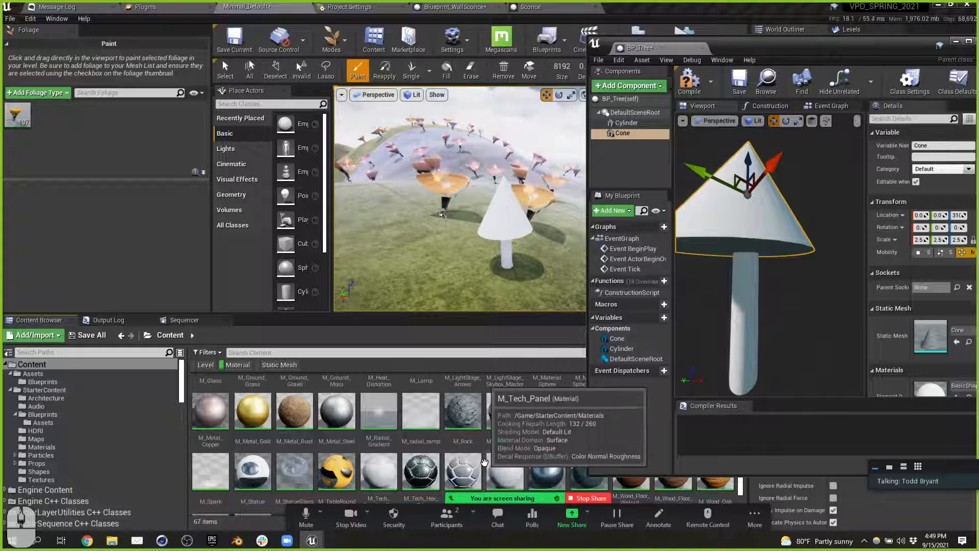
scroll(480, 419, "up", 5)
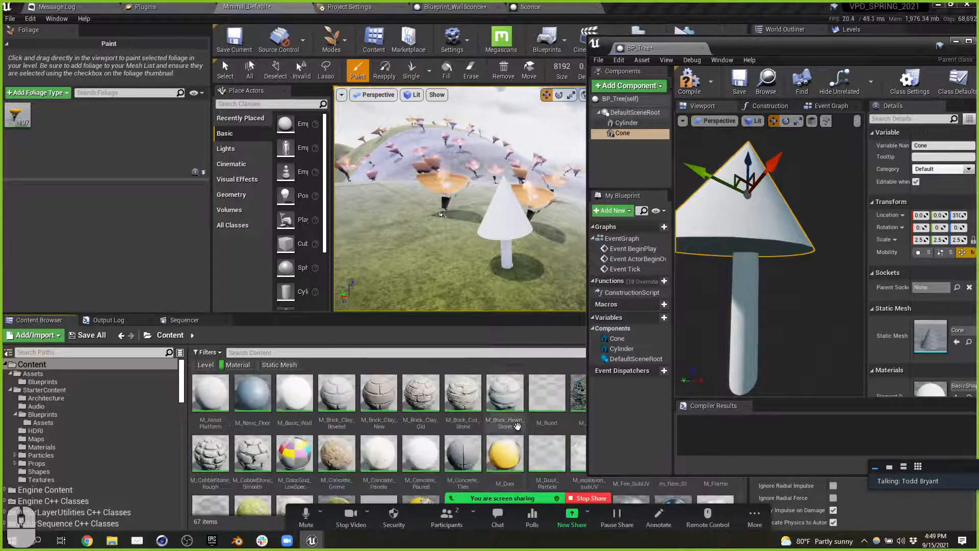
Step: Apply the M_Bush material to the Cone component of the BP_Tree blueprint
left_click_drag(796, 48, 253, 180)
left_click(589, 392)
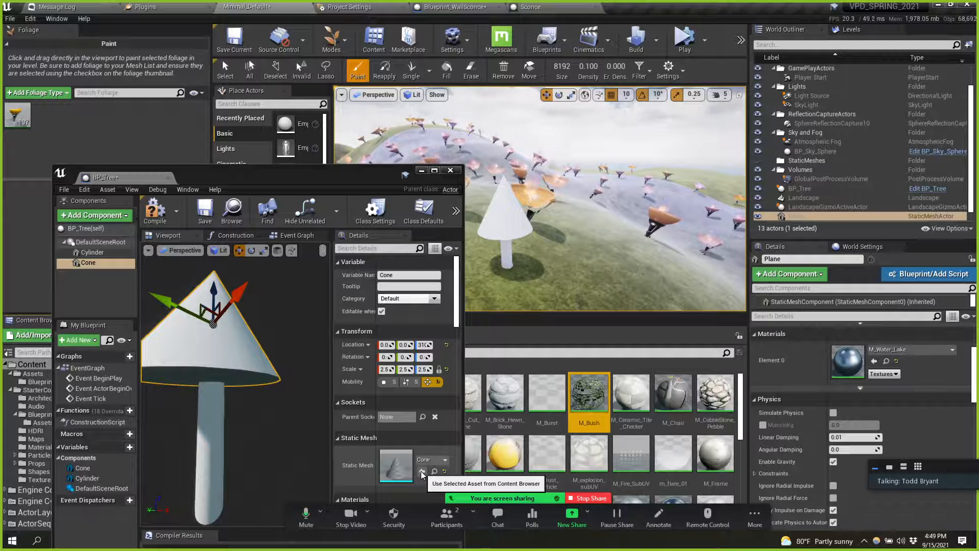
left_click(422, 472)
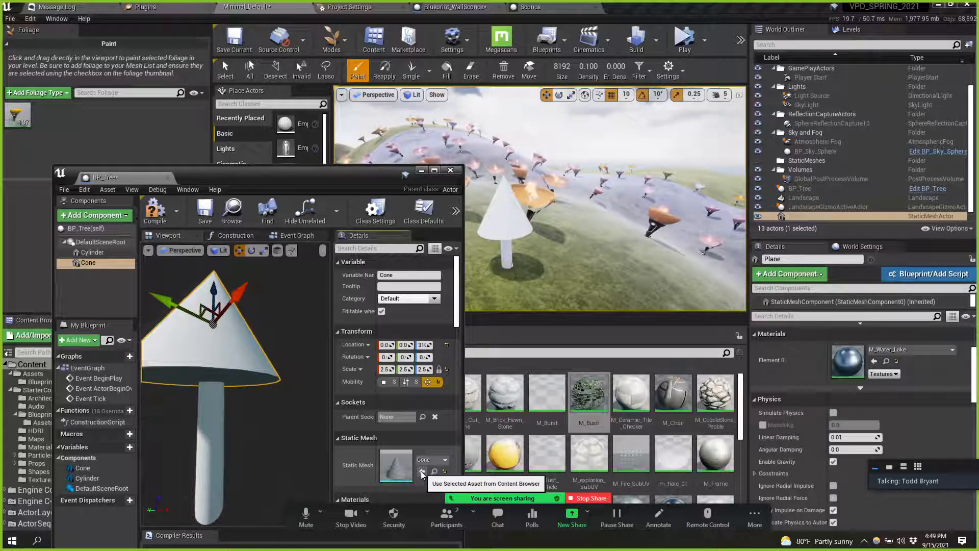
scroll(419, 468, "down", 2)
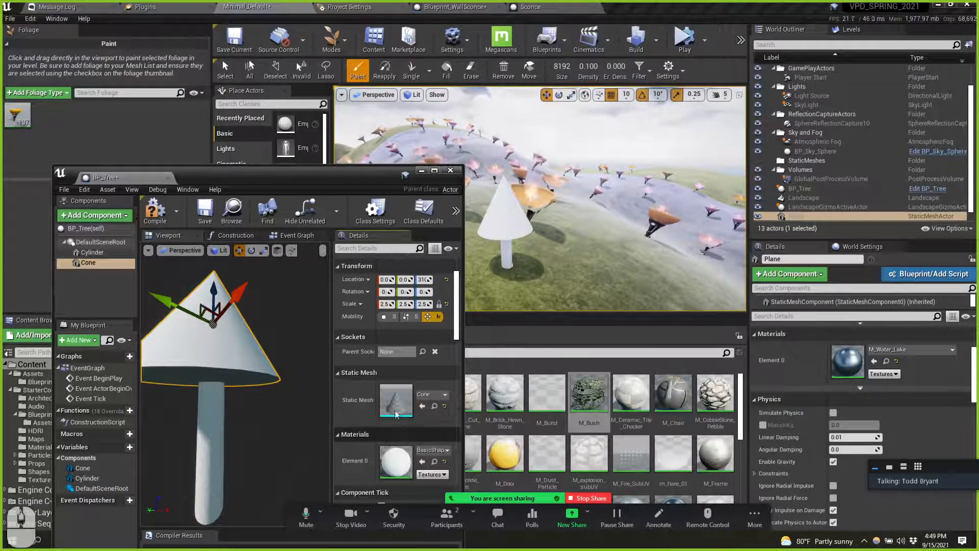
left_click(421, 463)
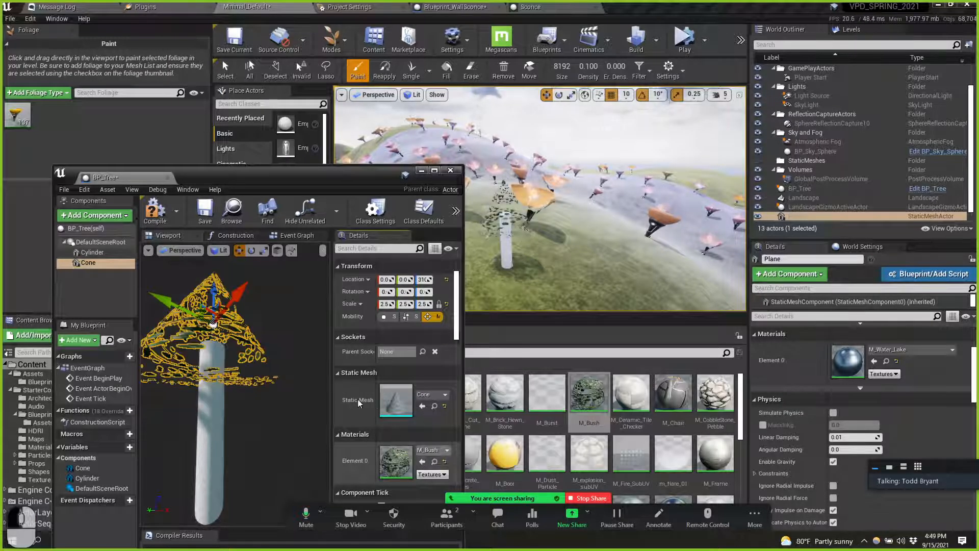
right_click_drag(244, 377, 255, 408)
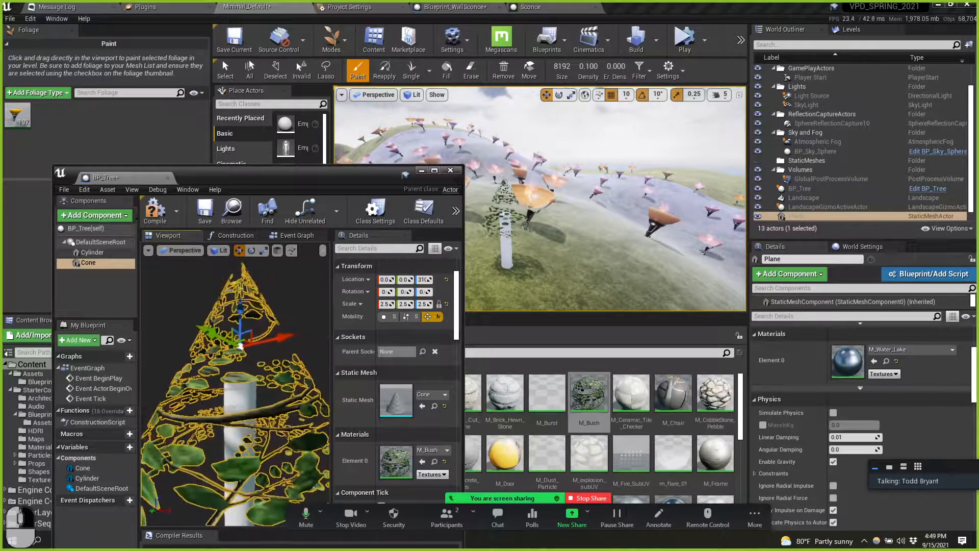
Step: Apply the M_Wood_Oak material to the Cylinder component and compile the blueprint
left_click(92, 253)
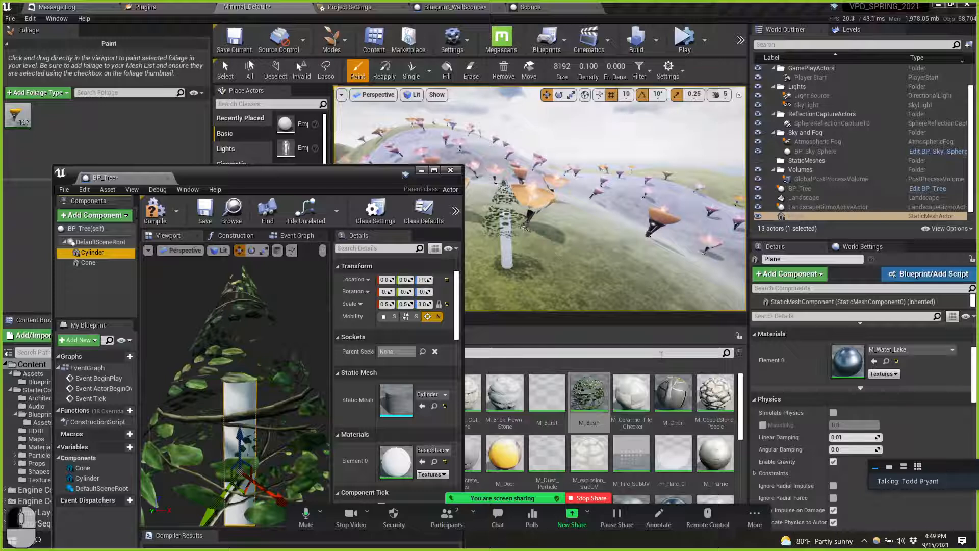
scroll(706, 461, "down", 5)
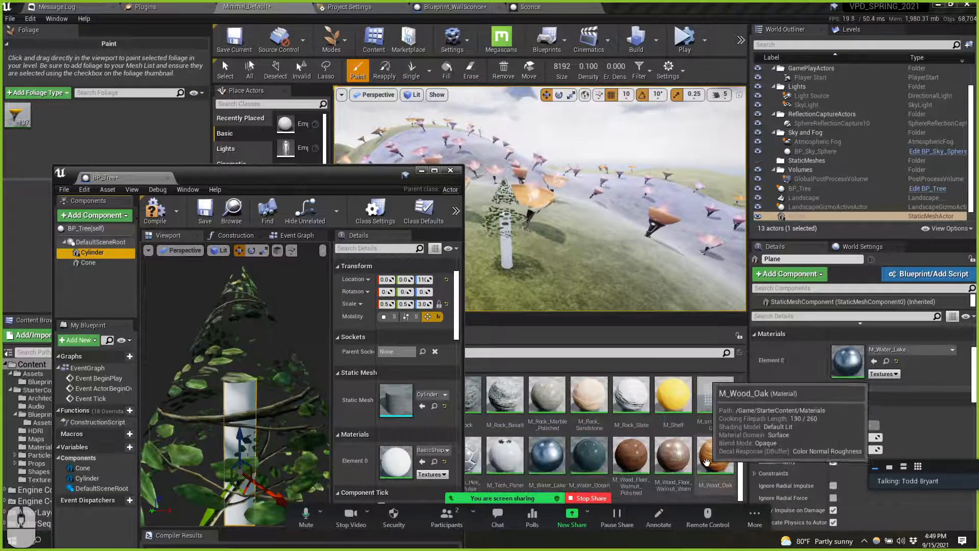
left_click_drag(391, 180, 350, 175)
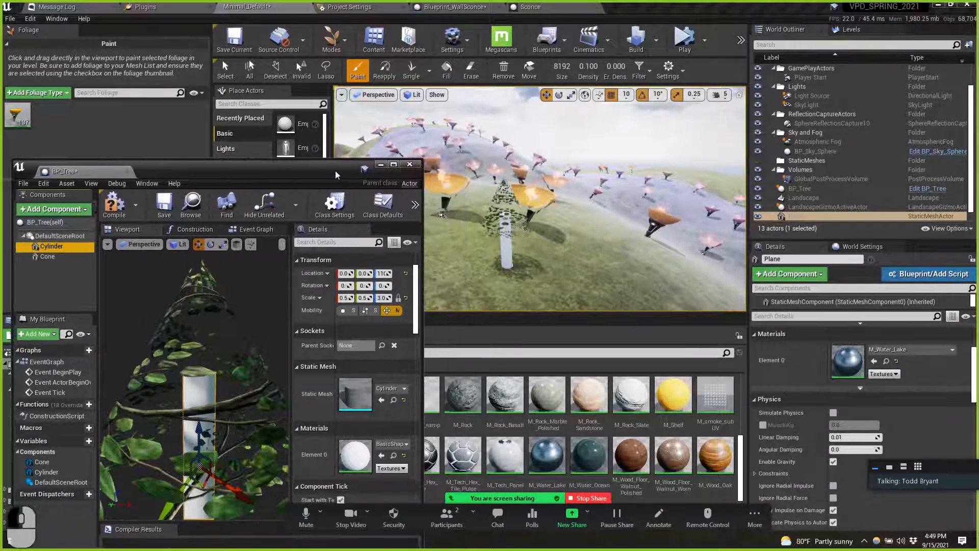
left_click(714, 458)
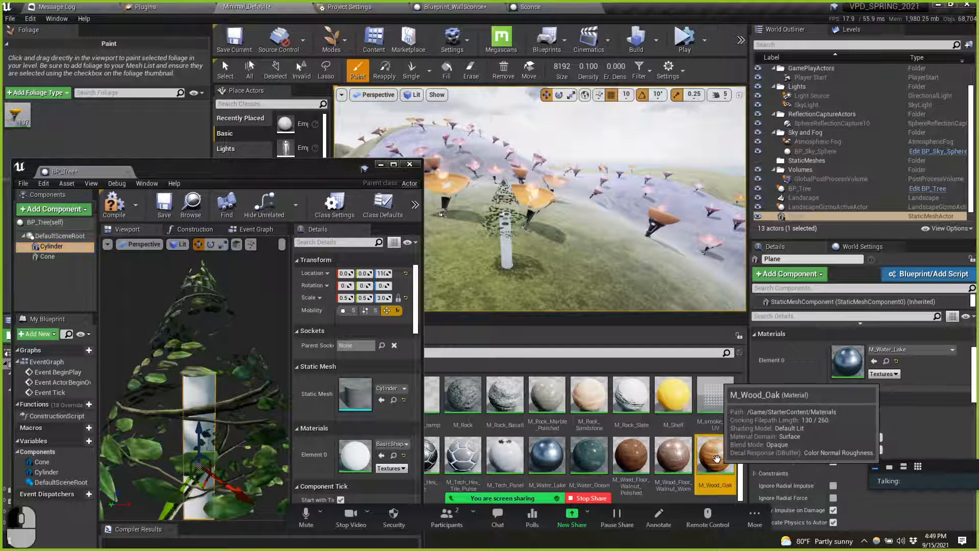
left_click(381, 455)
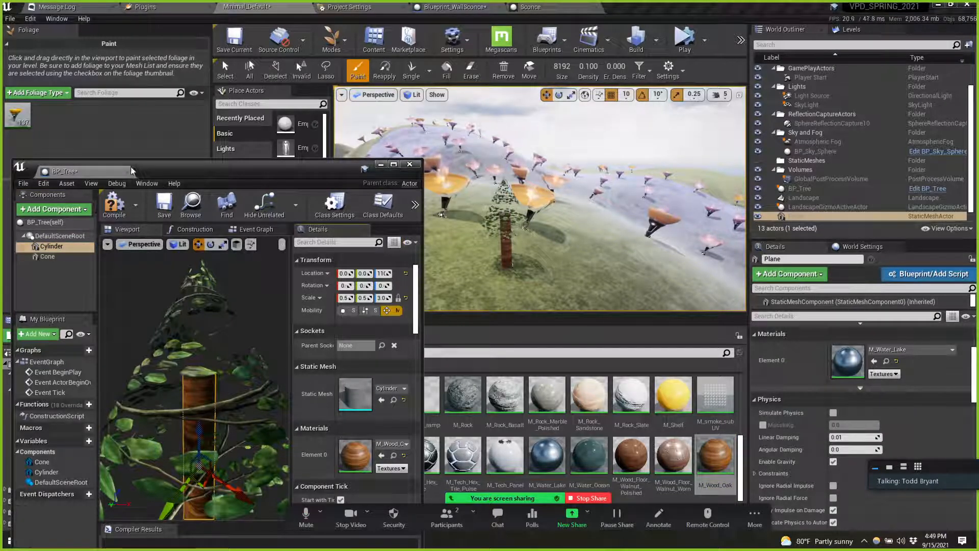
left_click(114, 204)
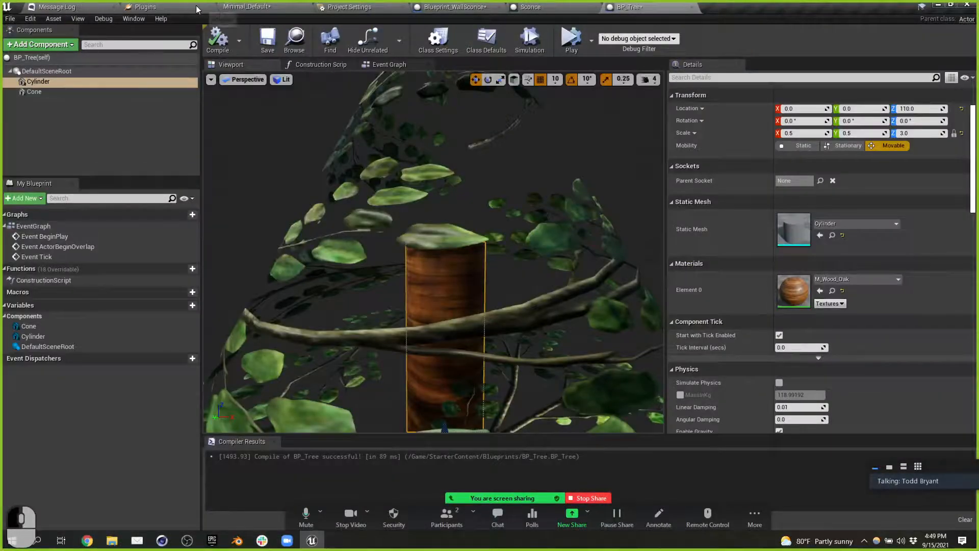
Step: In the Minimal_Default level, create an Actor Foliage type named Tree in the Assets/Blueprints folder
left_click(265, 7)
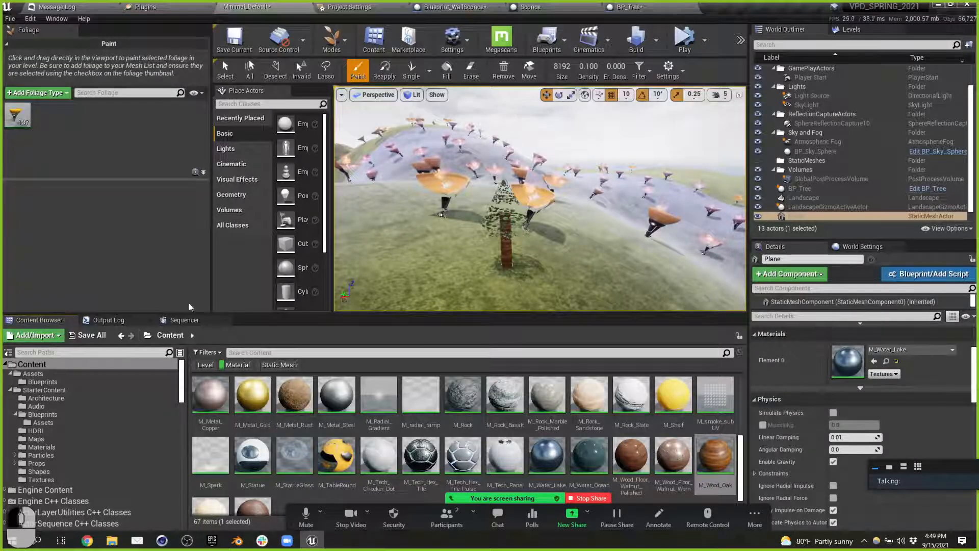
left_click(58, 94)
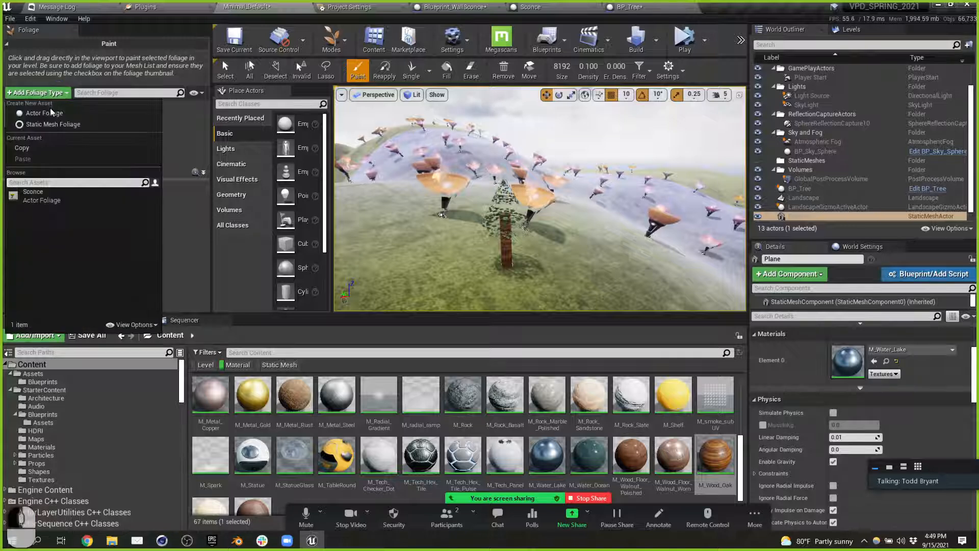
left_click(45, 112)
double_click(359, 131)
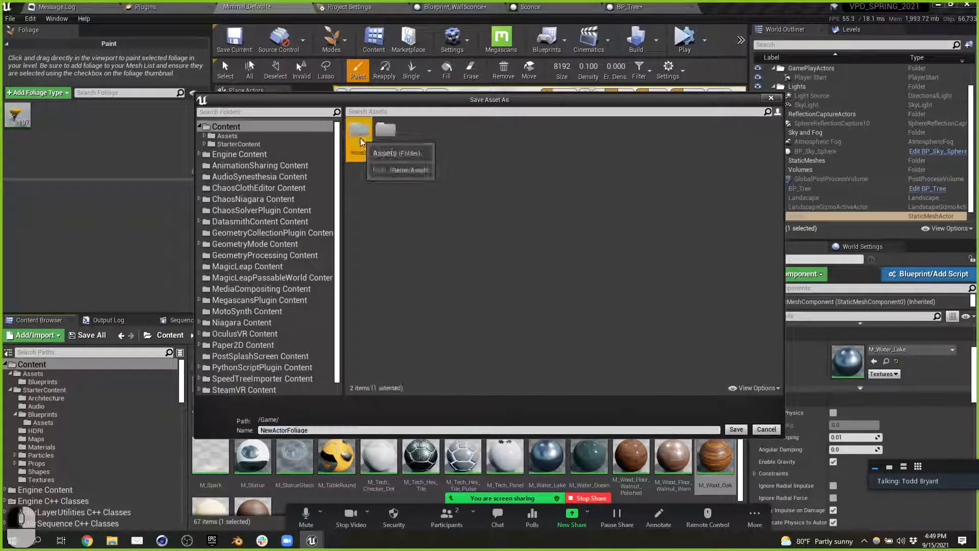
double_click(359, 131)
left_click(320, 430)
type("Tree")
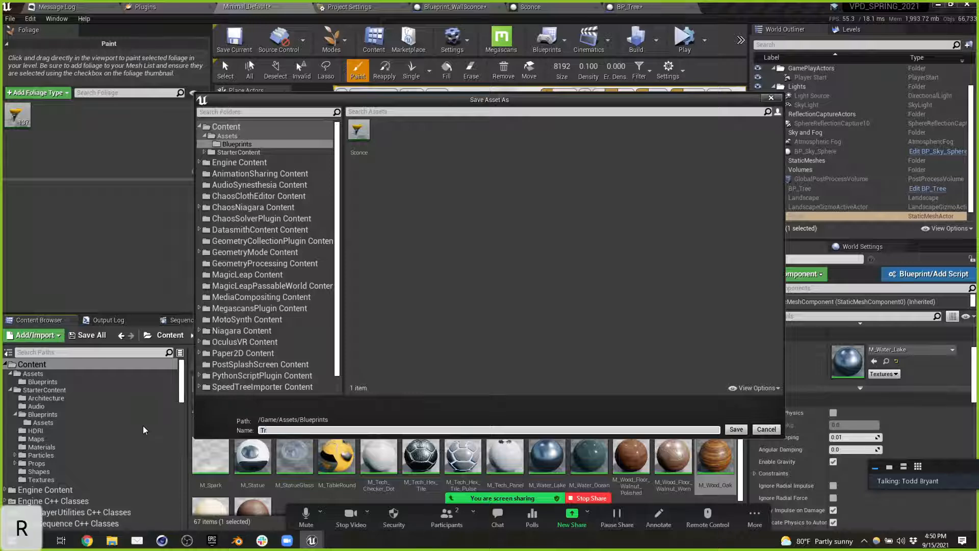
key("Return")
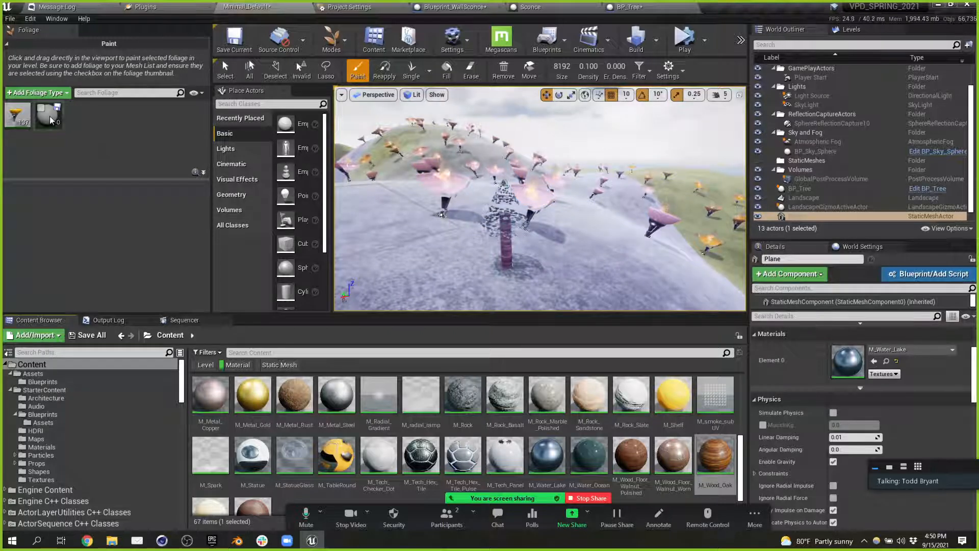
Step: Set the Actor Class of the Tree foliage type in Assets/Blueprints to BP_Tree and save the asset
left_click(238, 364)
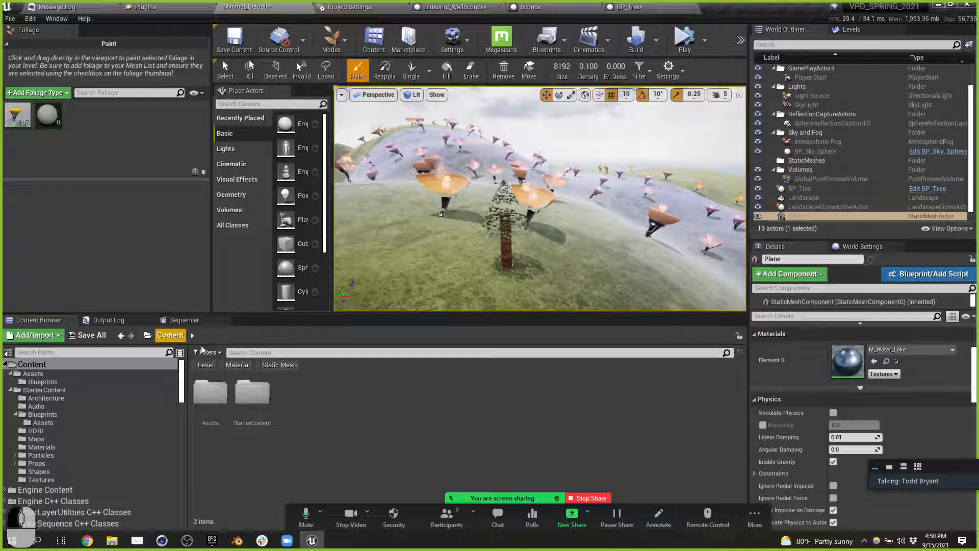
double_click(212, 389)
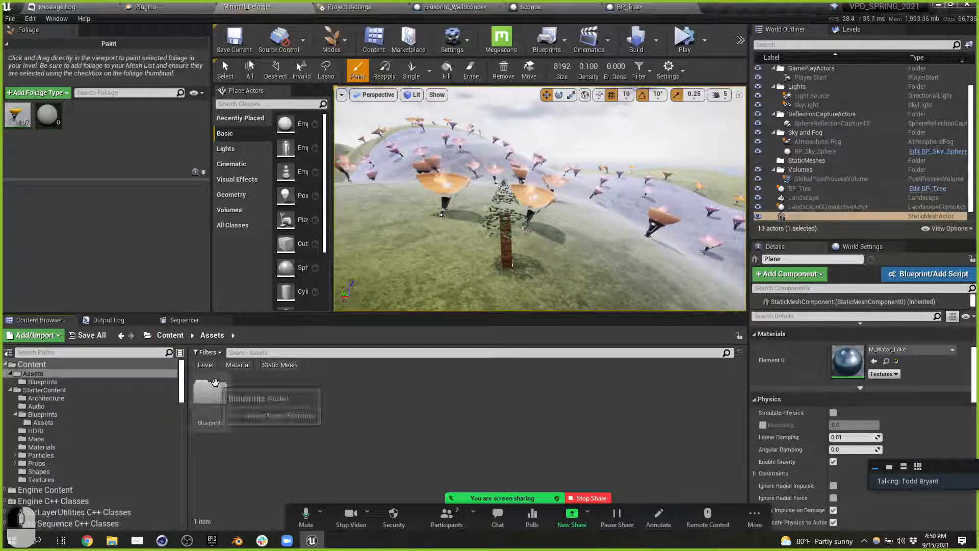
double_click(211, 389)
double_click(249, 390)
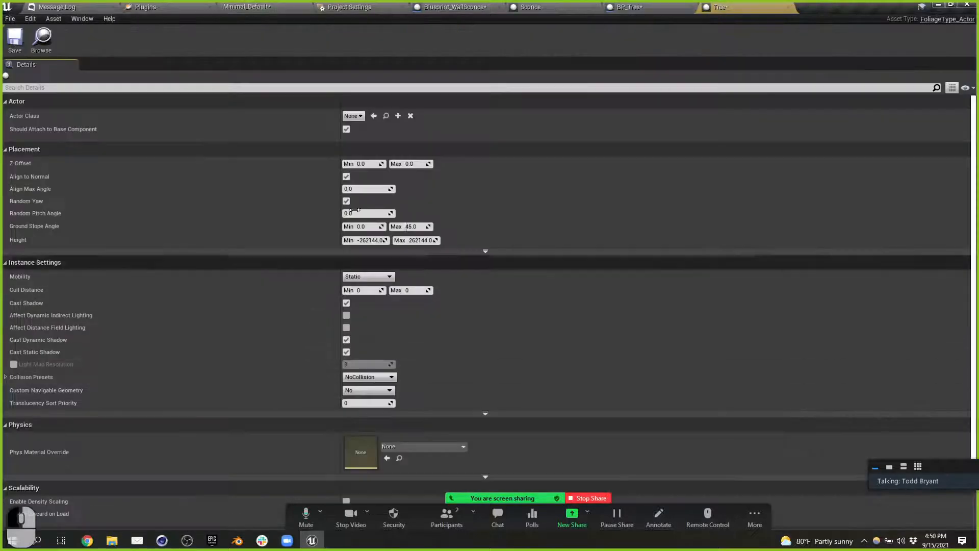
left_click(359, 117)
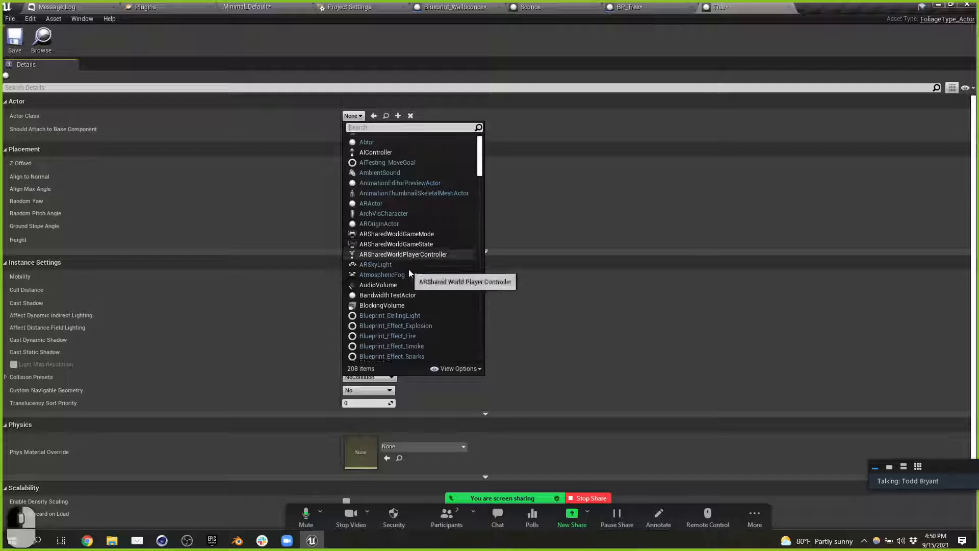
scroll(397, 273, "down", 4)
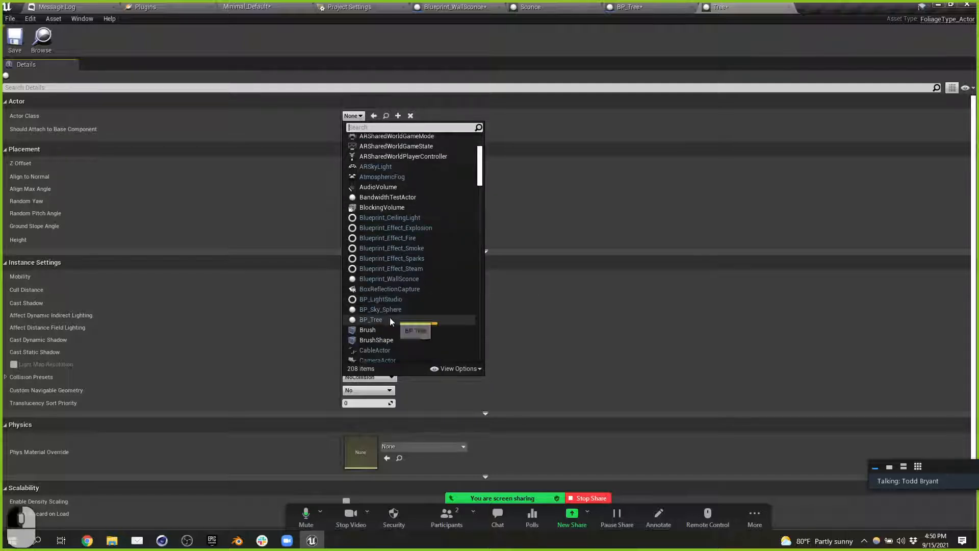
left_click(388, 318)
left_click(15, 39)
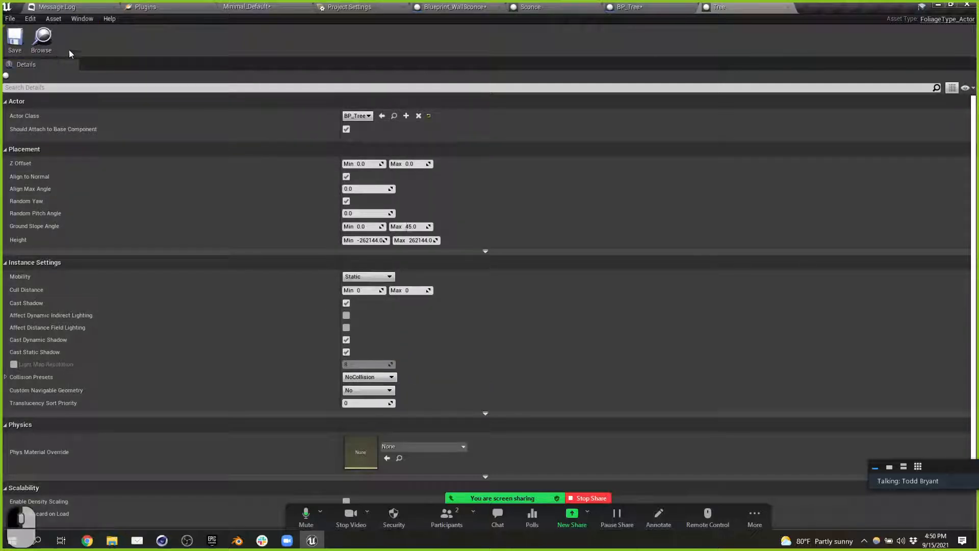
Step: Back in the level, enable the Tree foliage type for painting and disable the Sconce type
left_click(270, 7)
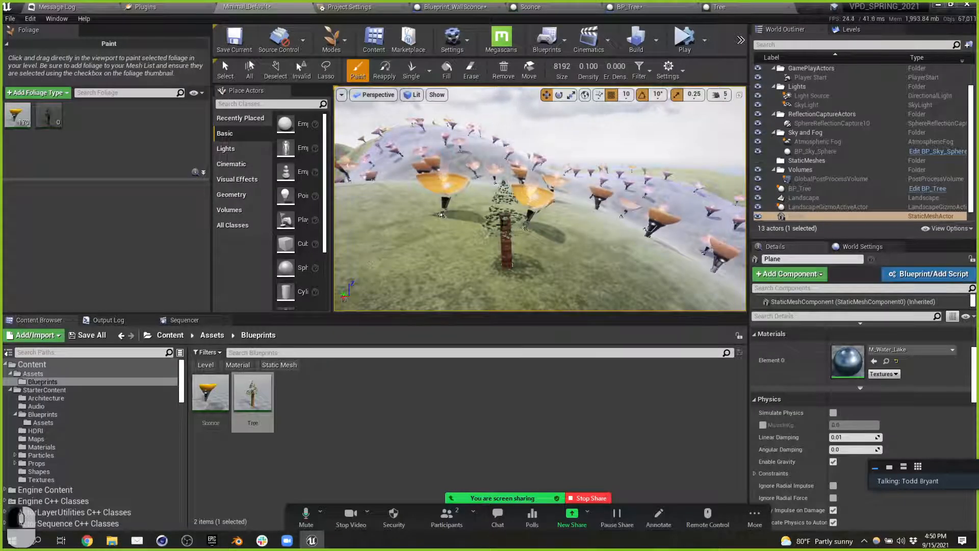
key("s")
key("d")
left_click(40, 108)
left_click(10, 108)
Step: Paint trees over several areas of the hilly landscape among the existing sconces
key("s")
mouse_move(515, 204)
right_mouse_down()
mouse_move(525, 219)
mouse_move(434, 254)
right_mouse_up()
key("d")
left_click(509, 204)
key("d")
key("w")
mouse_move(510, 204)
right_mouse_down()
mouse_move(571, 204)
mouse_move(581, 214)
mouse_move(602, 204)
mouse_move(559, 157)
right_mouse_up()
left_click(541, 214)
key("w")
key("a")
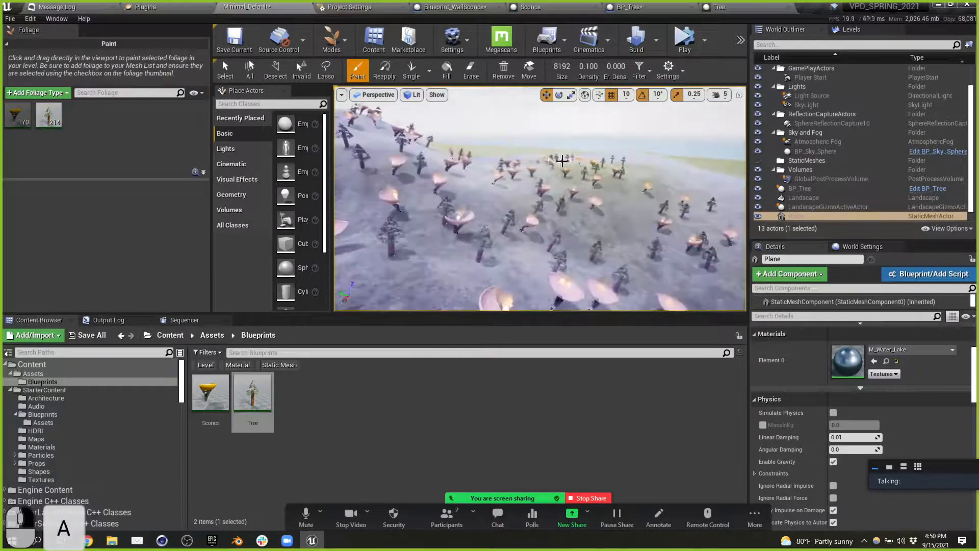
left_click(561, 157)
left_click(691, 173)
right_click_drag(582, 224, 611, 219)
key("d")
key("w")
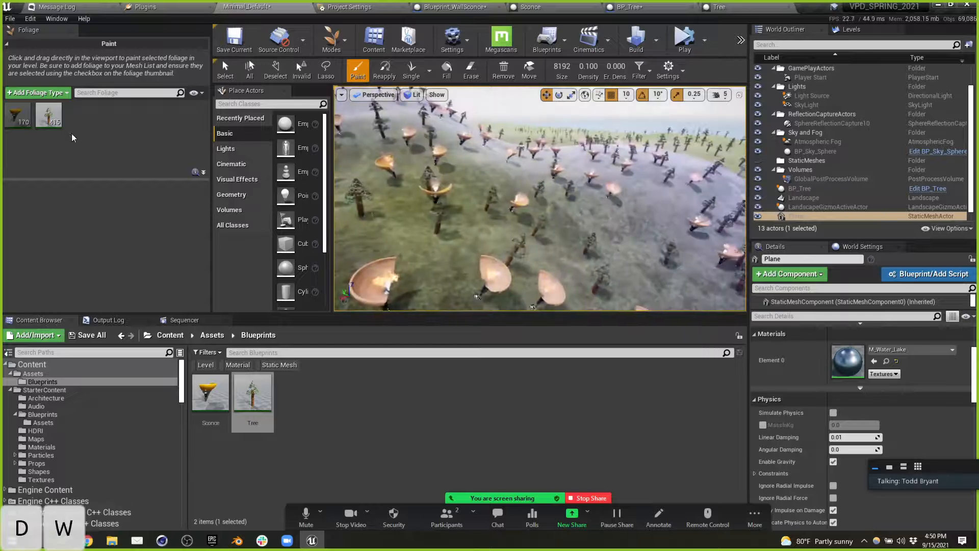
Step: Inspect how the painted trees stand on the slope and turn off Align to Normal for the Tree foliage type
left_click(48, 115)
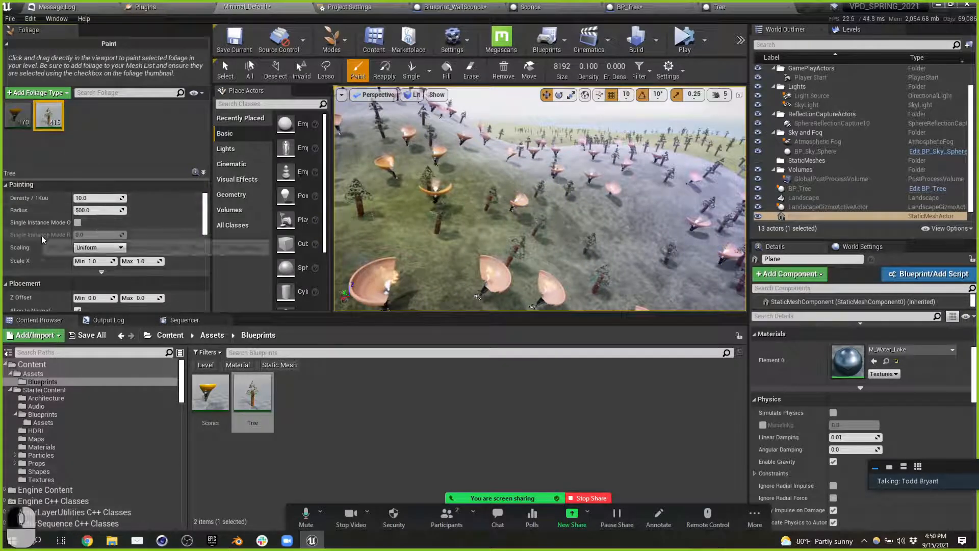
scroll(131, 210, "down", 3)
key("d")
key("q")
right_click_drag(578, 224, 494, 204)
key("a")
key("w")
key("s")
right_click_drag(514, 154, 504, 152)
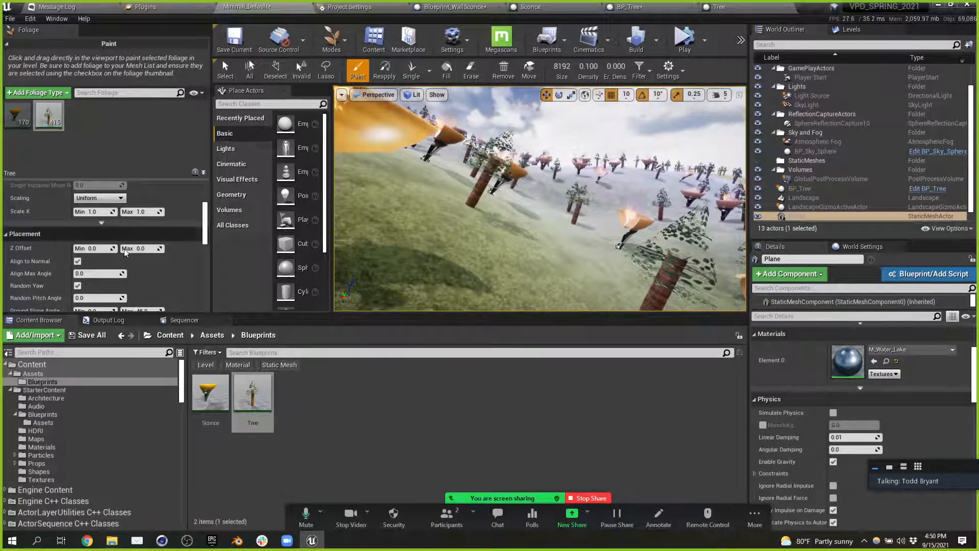
left_click(78, 262)
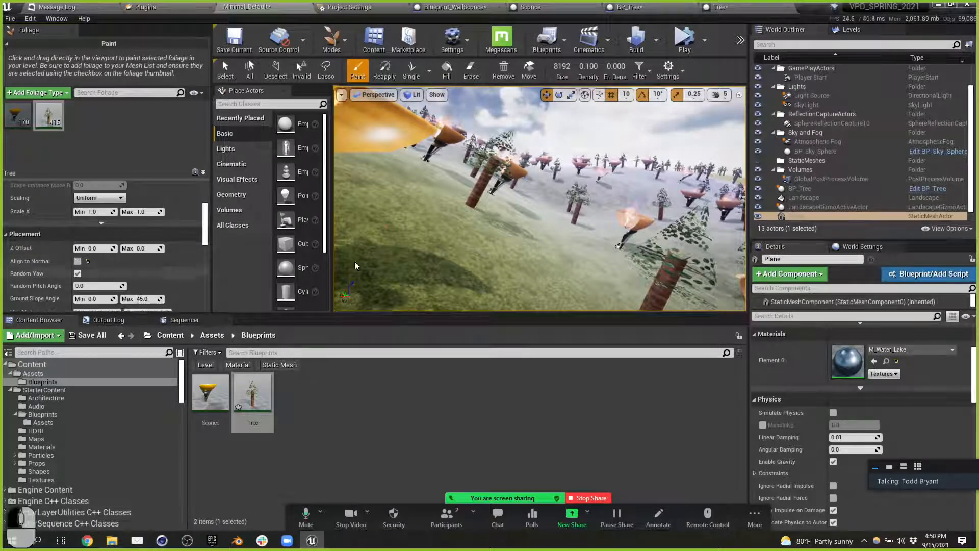
Step: Reduce the foliage brush size to 1961 and the paint density to 0.080
key("s")
key("e")
right_click_drag(506, 216, 210, 178)
key("d")
key("w")
key("q")
key("d")
key("w")
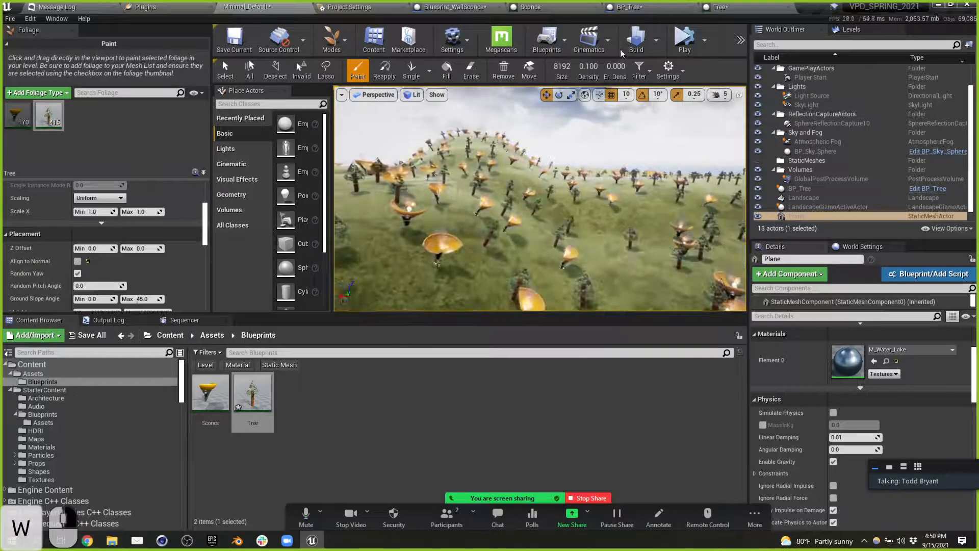
left_click_drag(565, 66, 540, 66)
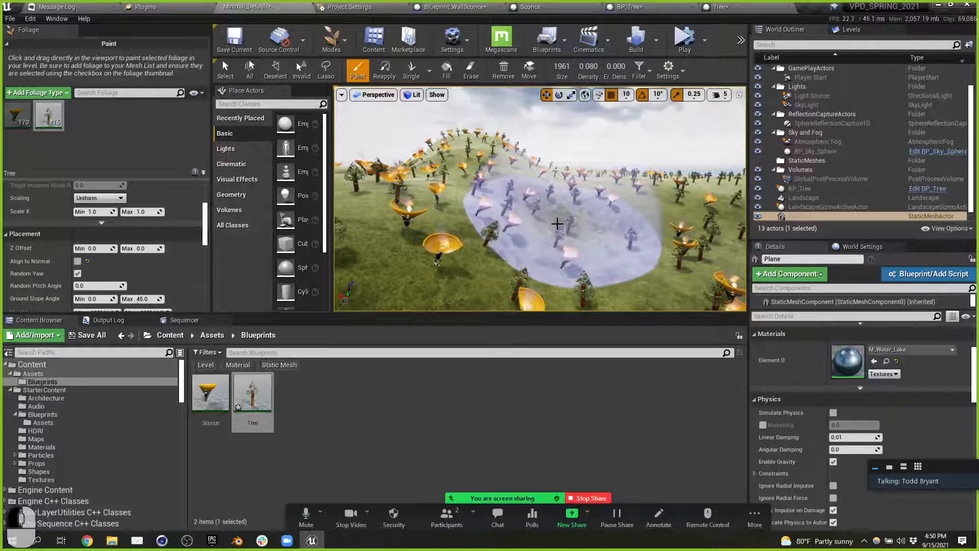
Step: Turn Align to Normal back on for the Tree foliage type and review the Tree asset's placement and instance settings
left_click(51, 117)
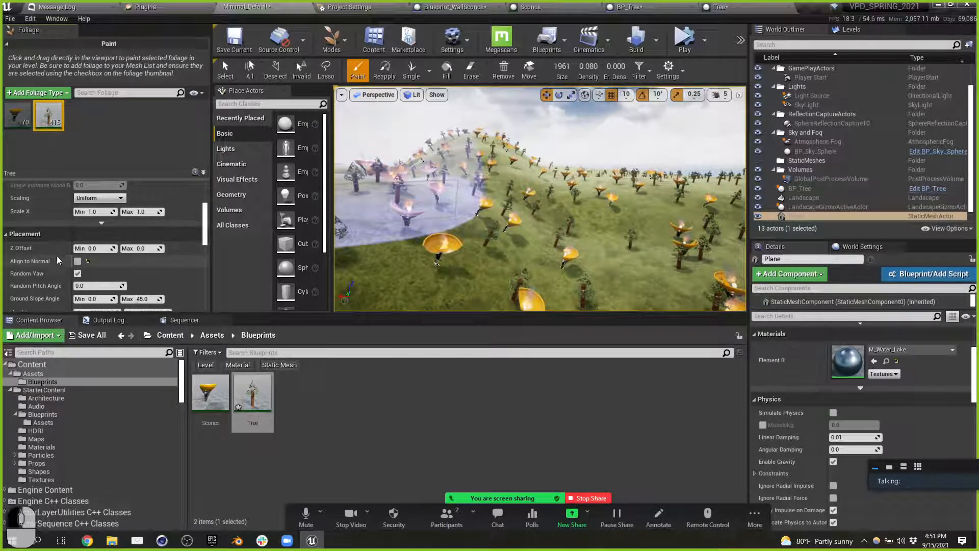
left_click(78, 261)
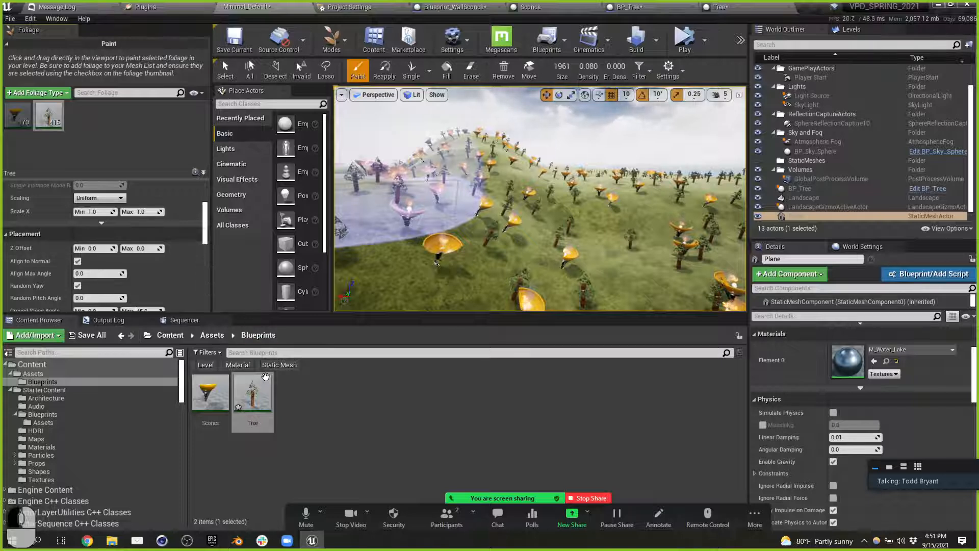
double_click(265, 380)
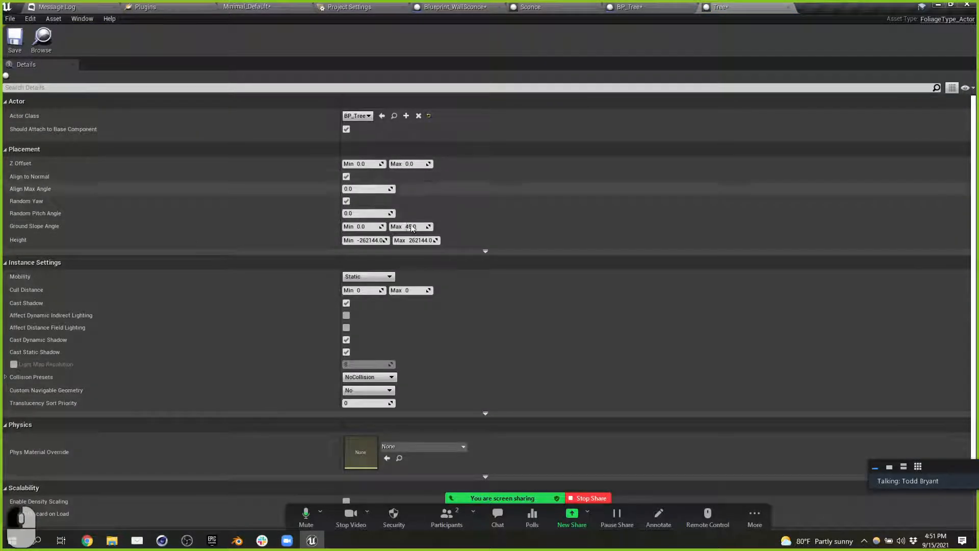
scroll(353, 355, "down", 3)
scroll(376, 326, "up", 3)
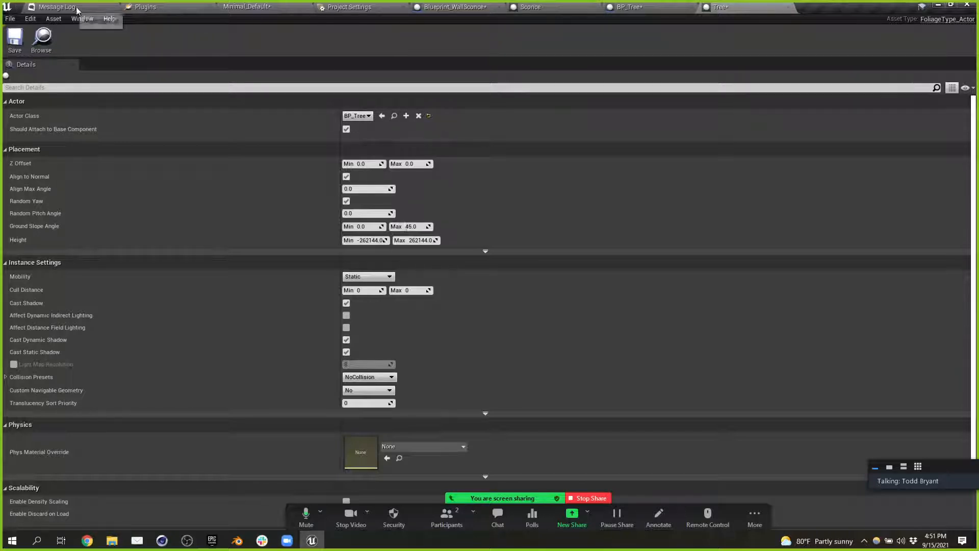
left_click(252, 9)
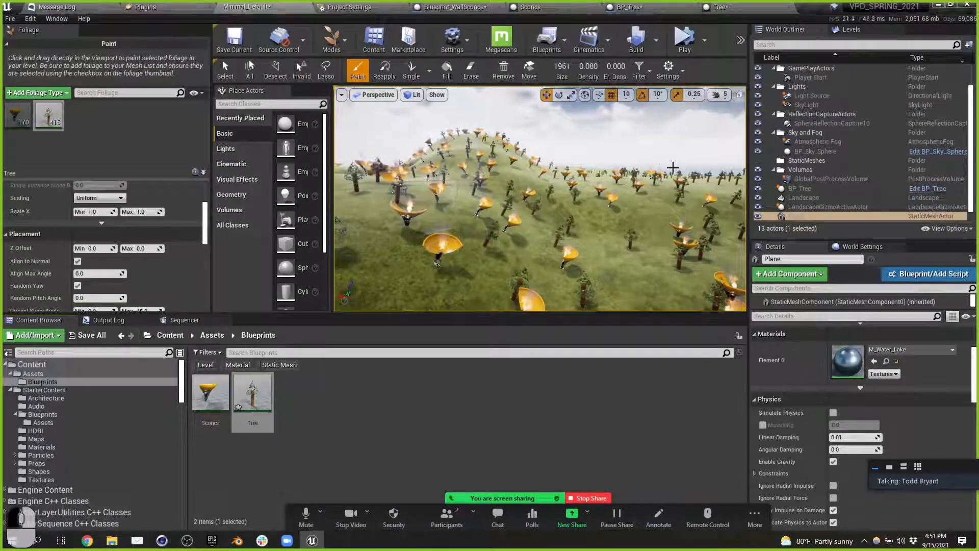
Step: Switch to Slack to review the lesson topic list through its water plugin and fog entries, and return to Unreal Editor
key("d")
right_click_drag(559, 226, 509, 227)
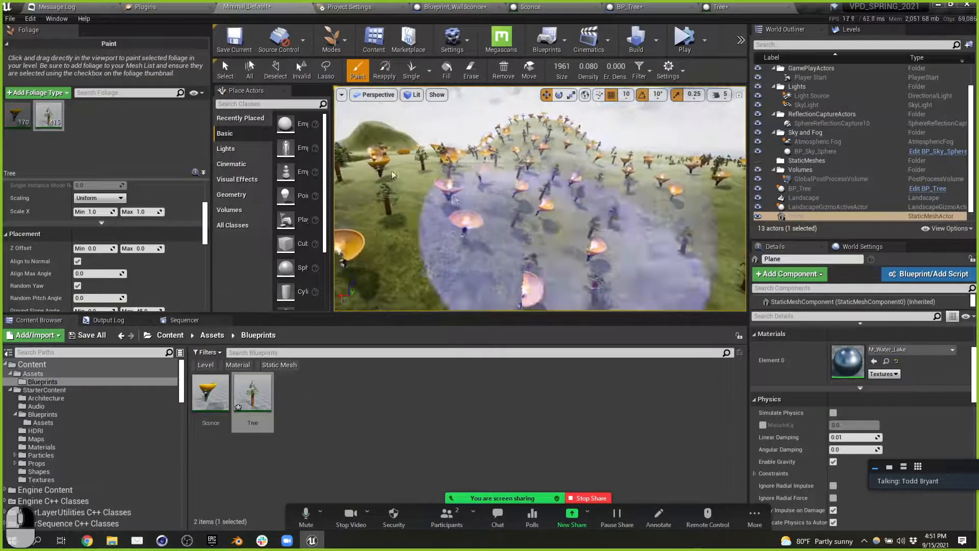
left_click(261, 540)
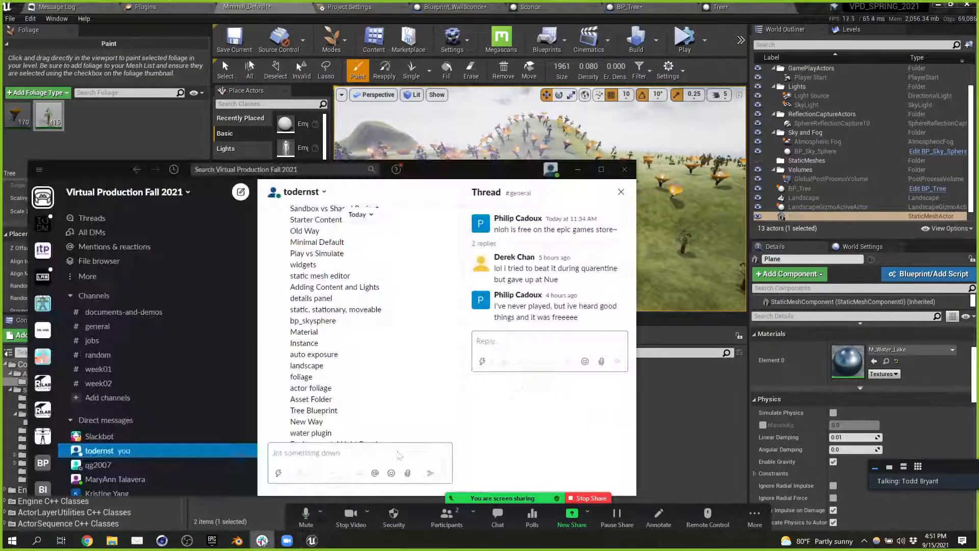
scroll(342, 361, "down", 2)
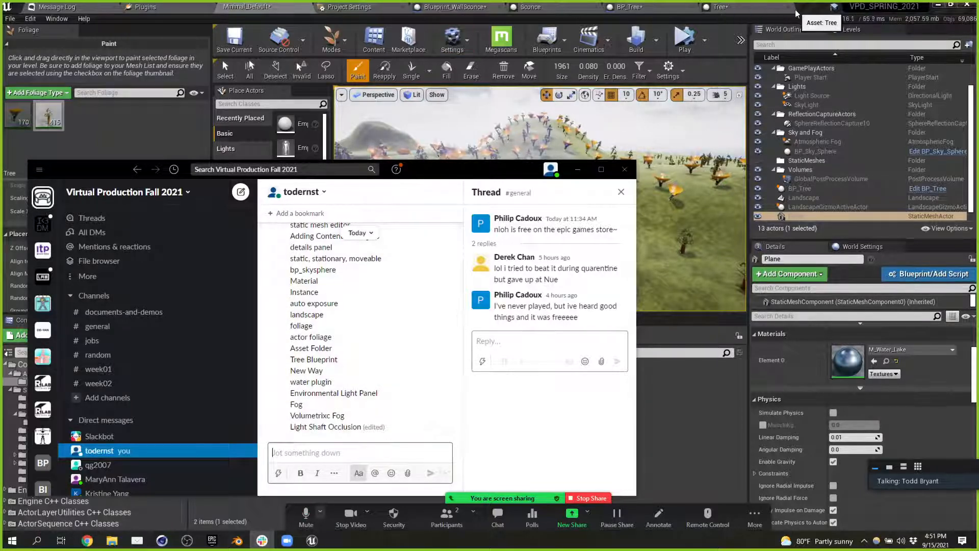
left_click(153, 32)
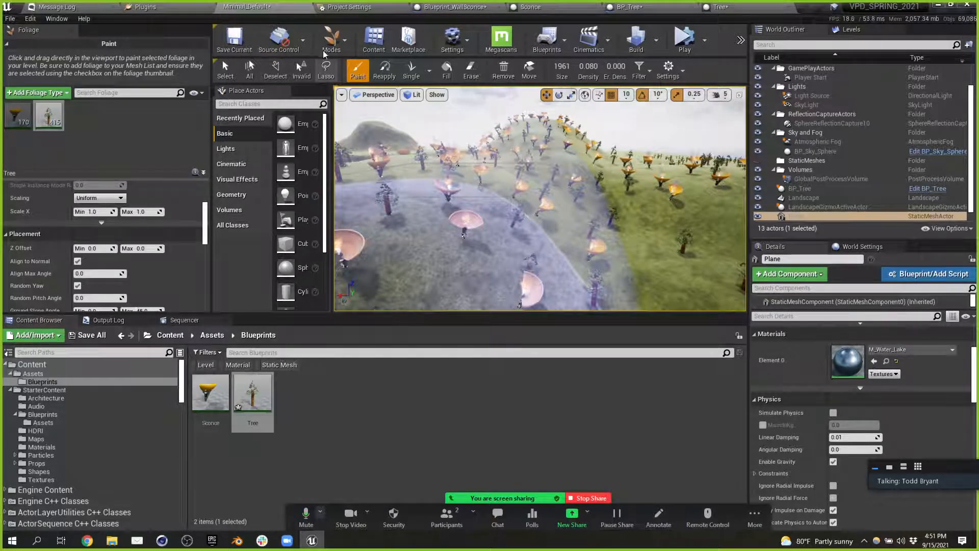
Step: Leave Foliage mode for Select mode and save all modified content, including Blueprint_WallSconce, BP_Tree, Minimal_Default and Tree
left_click(332, 40)
left_click(349, 69)
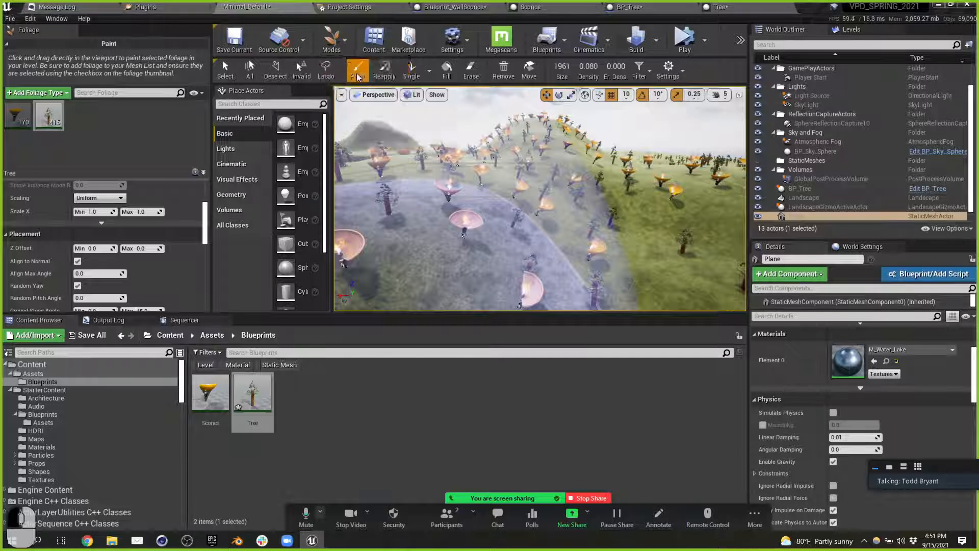
left_click(87, 334)
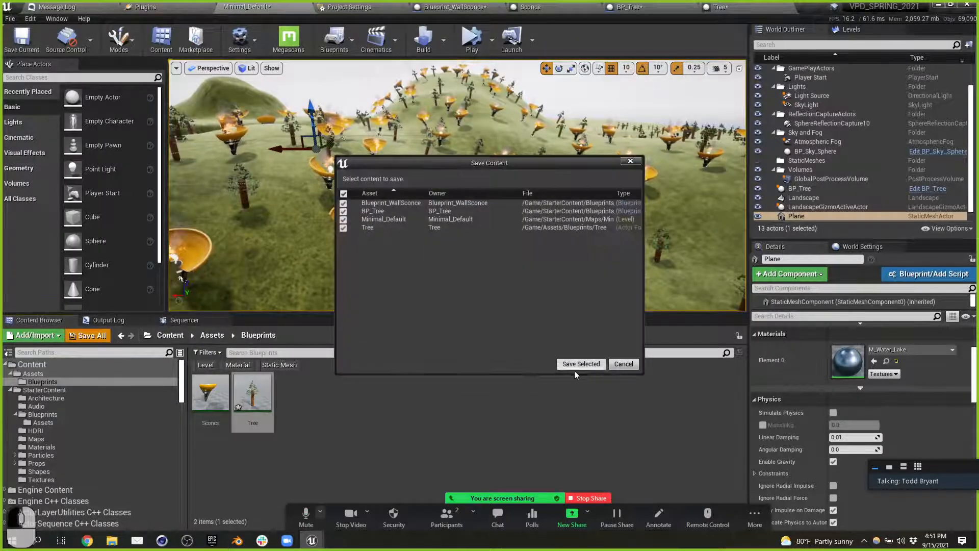
left_click(576, 363)
Step: Search the plugins for "water", enable the experimental Water plugin and restart the editor
left_click(162, 7)
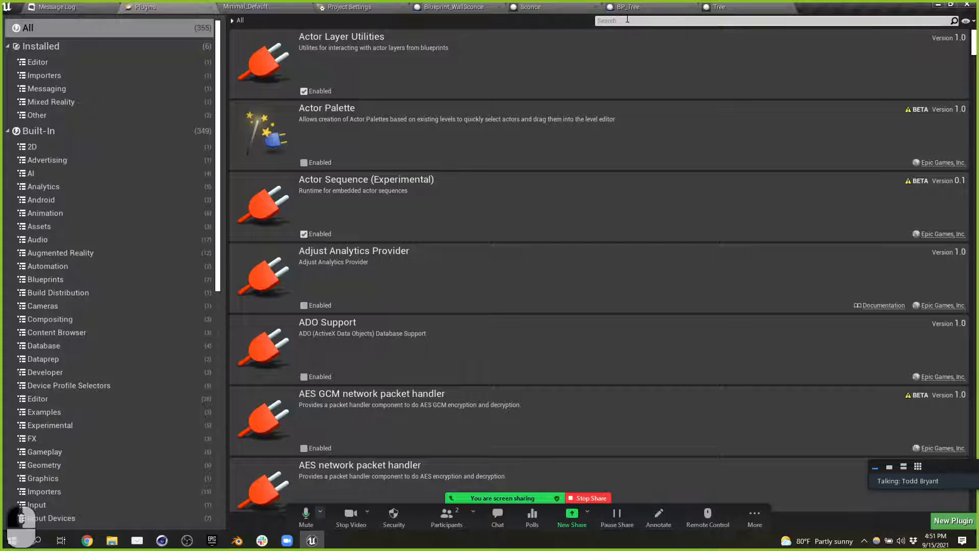
type("water")
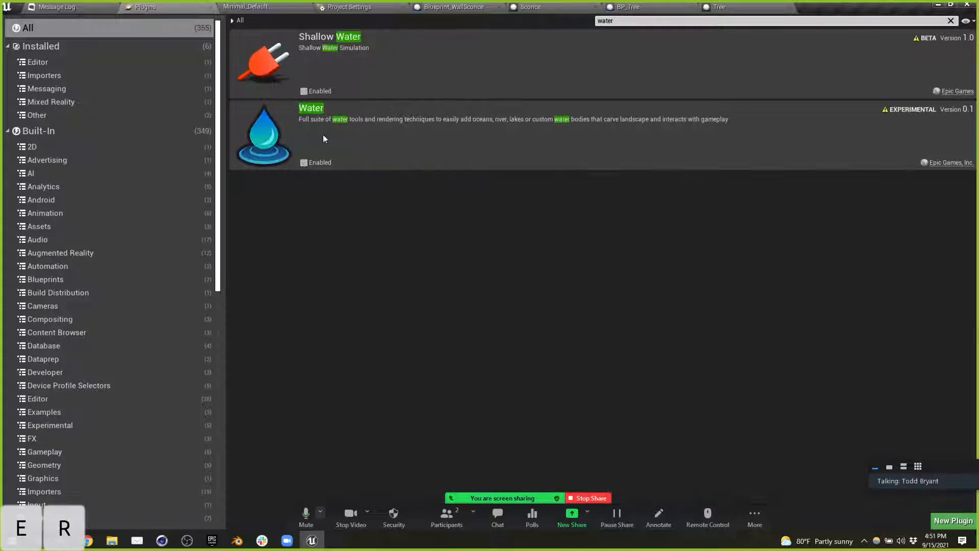
left_click(304, 163)
left_click(946, 501)
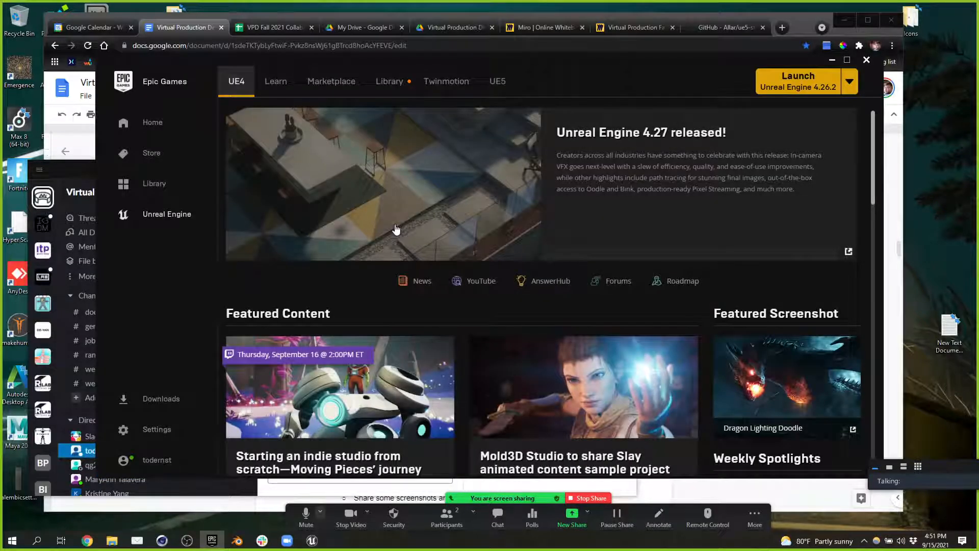
Step: Clear the Epic Games Launcher, Slack and browser windows off the desktop while the editor restarts, briefly reopening the course document
left_click(831, 61)
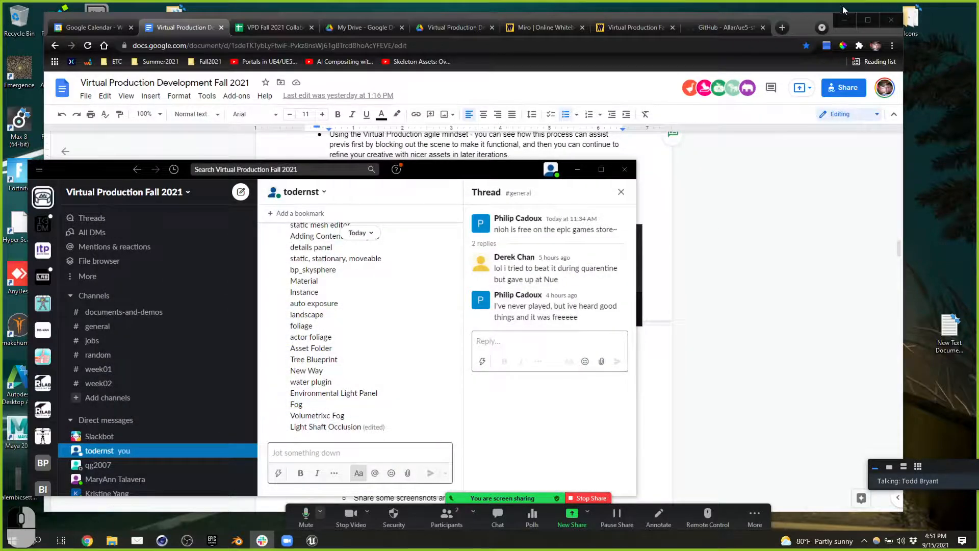
left_click(844, 20)
left_click(578, 169)
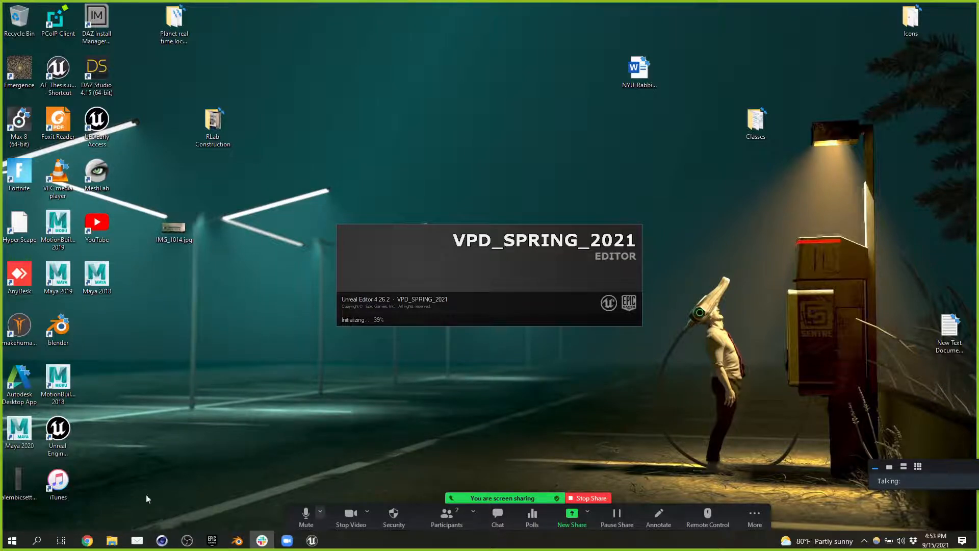
left_click(97, 540)
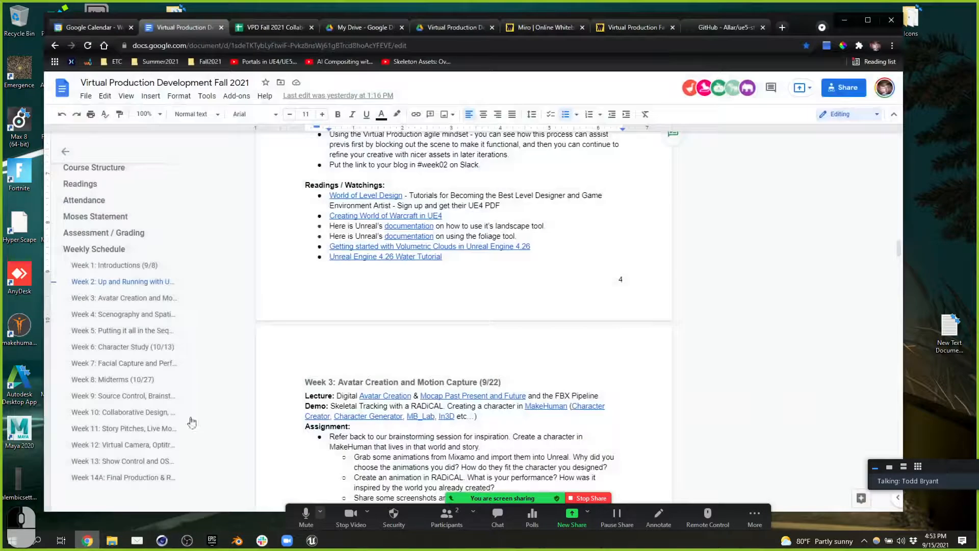
left_click(892, 20)
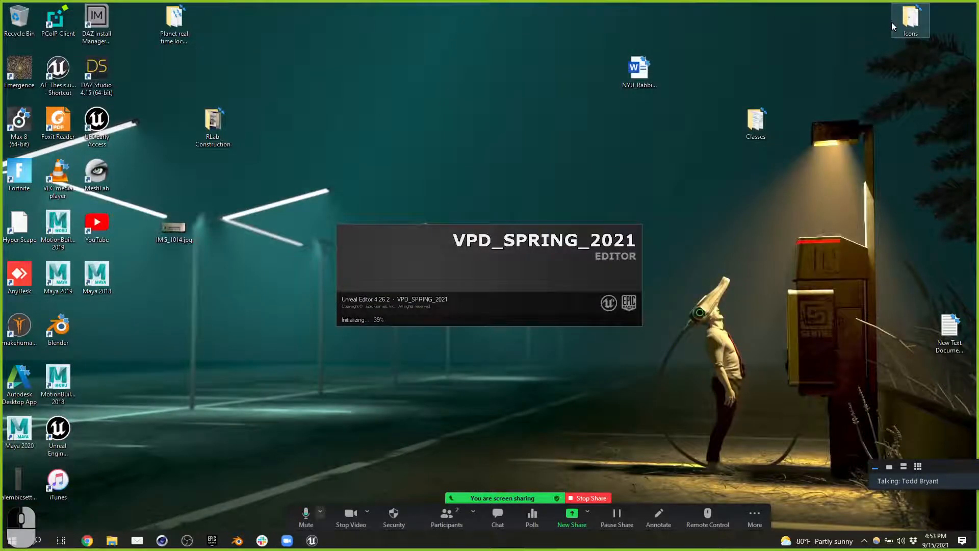